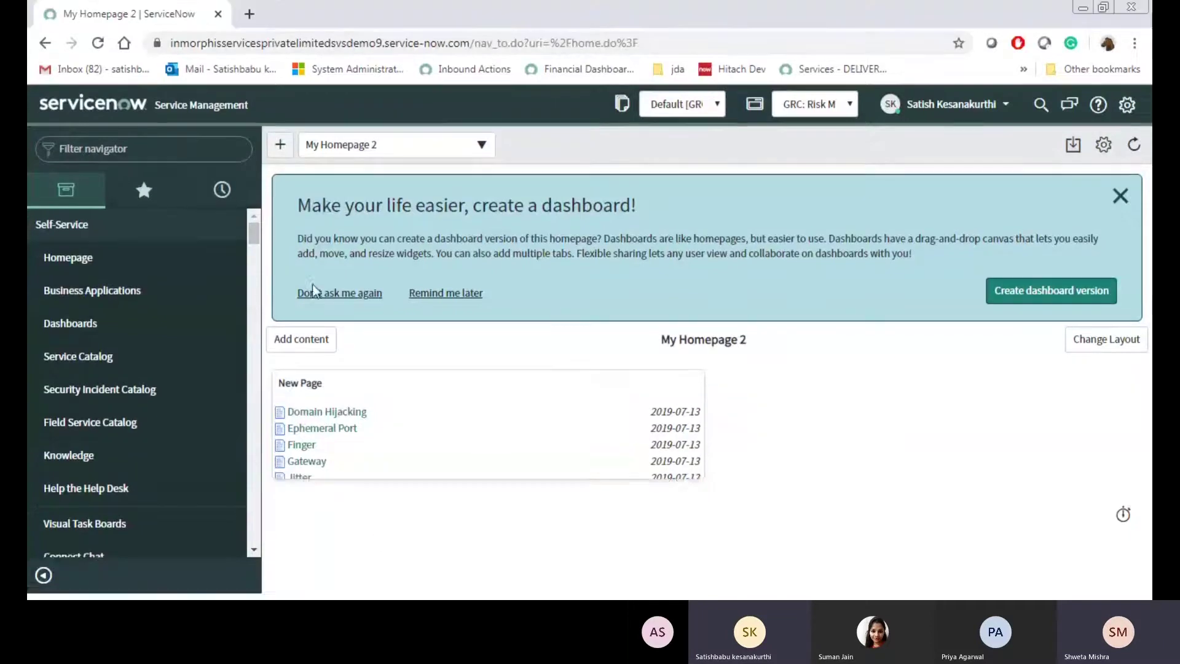
# - Review the control objectives linked to the InMorphis Travel Policy - 2020 record
pyautogui.click(144, 157)
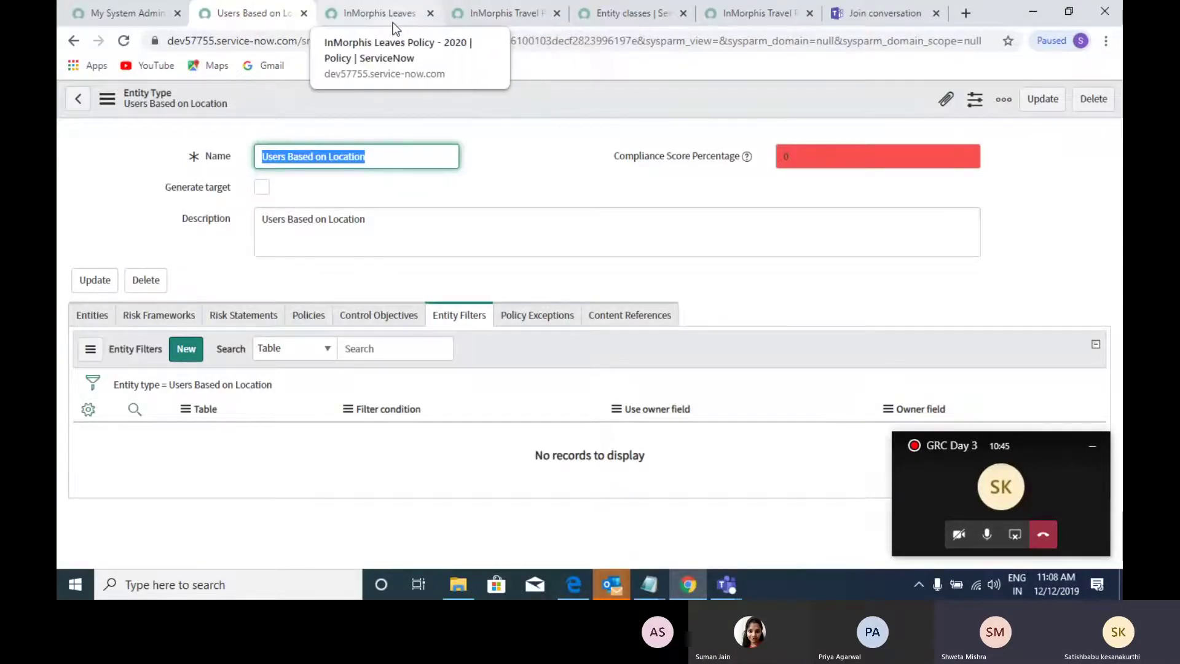
pyautogui.click(532, 20)
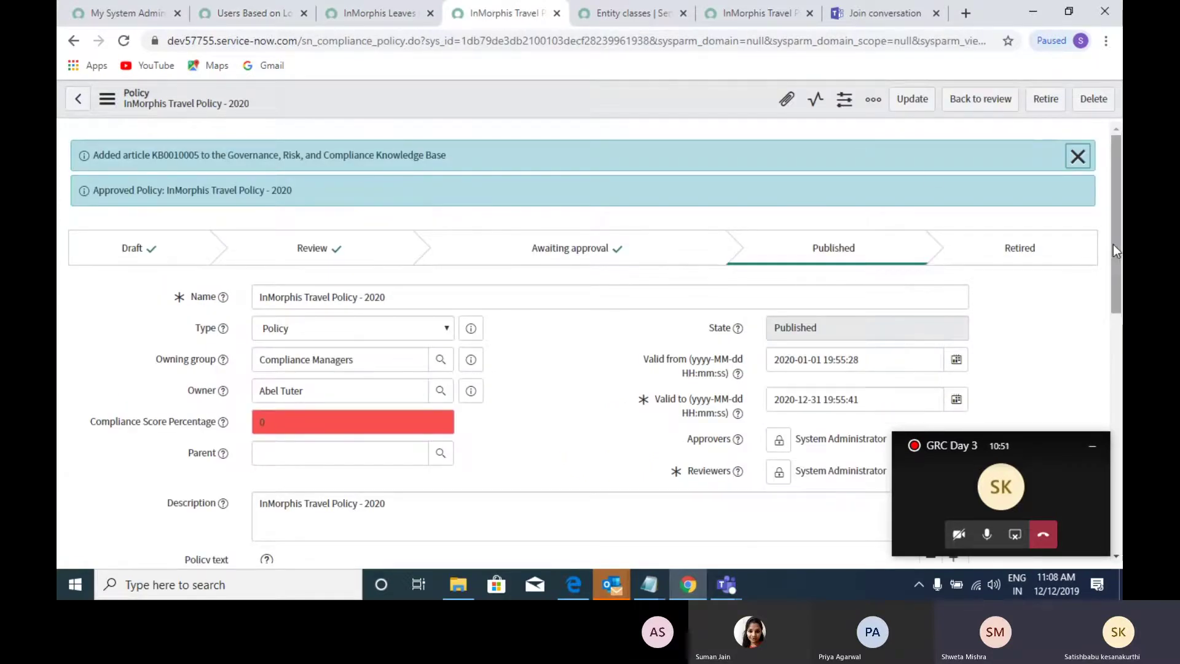
pyautogui.scroll(-6, 1113, 245)
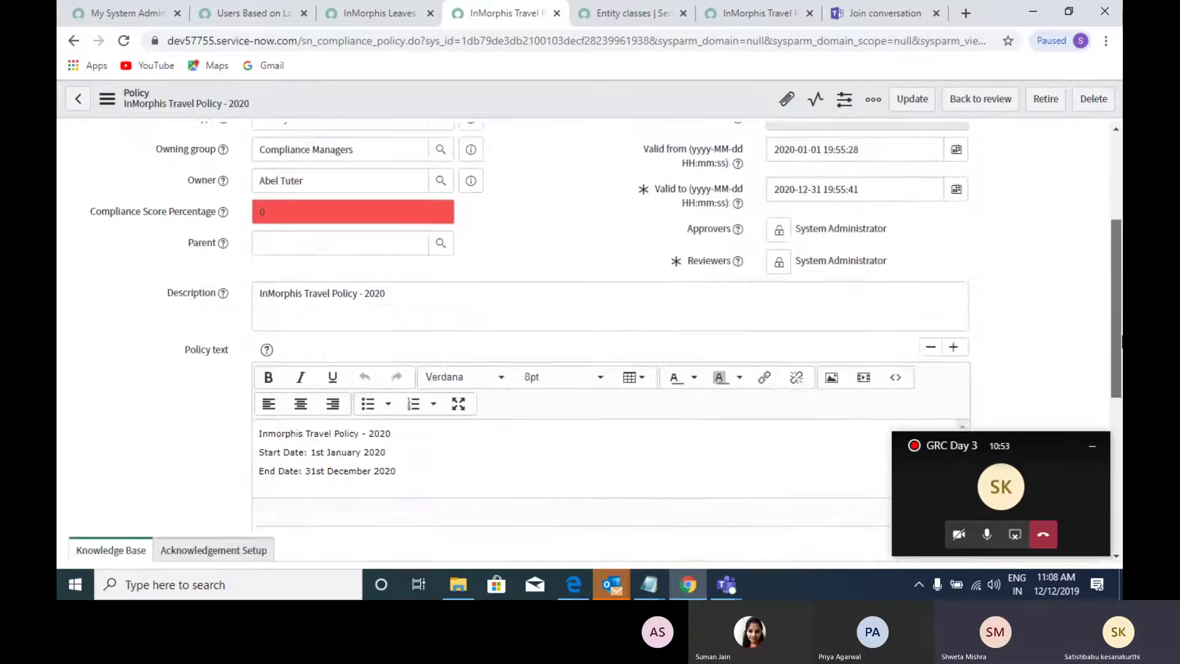
pyautogui.moveTo(1120, 401); pyautogui.dragTo(1120, 495)
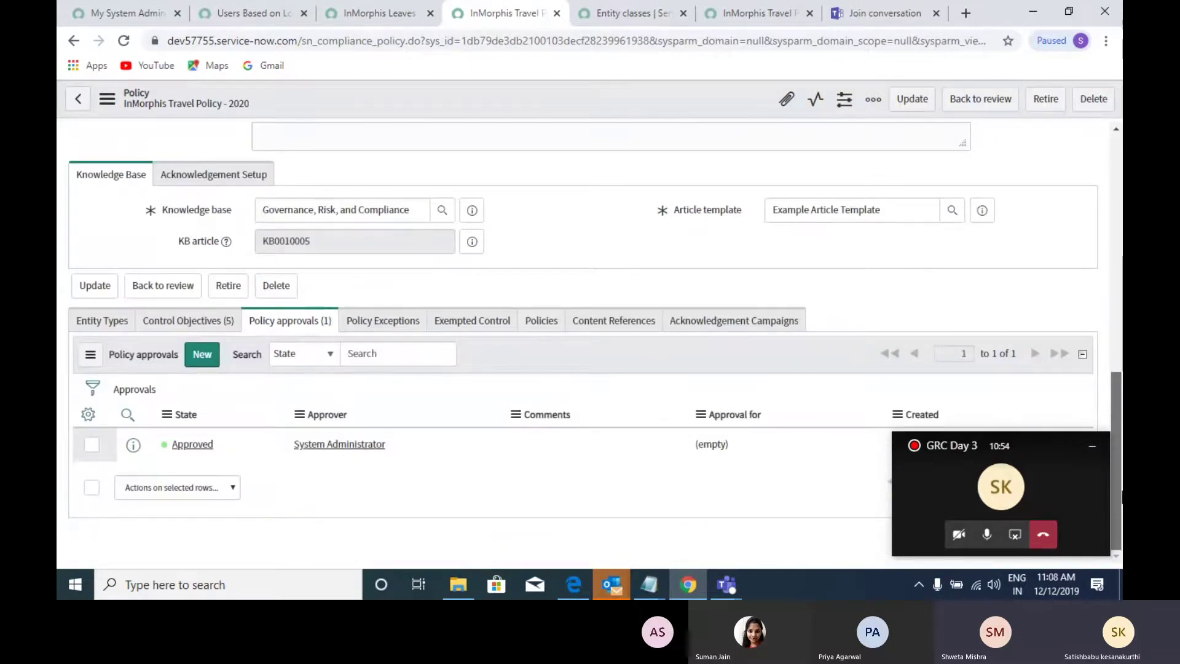
pyautogui.click(182, 326)
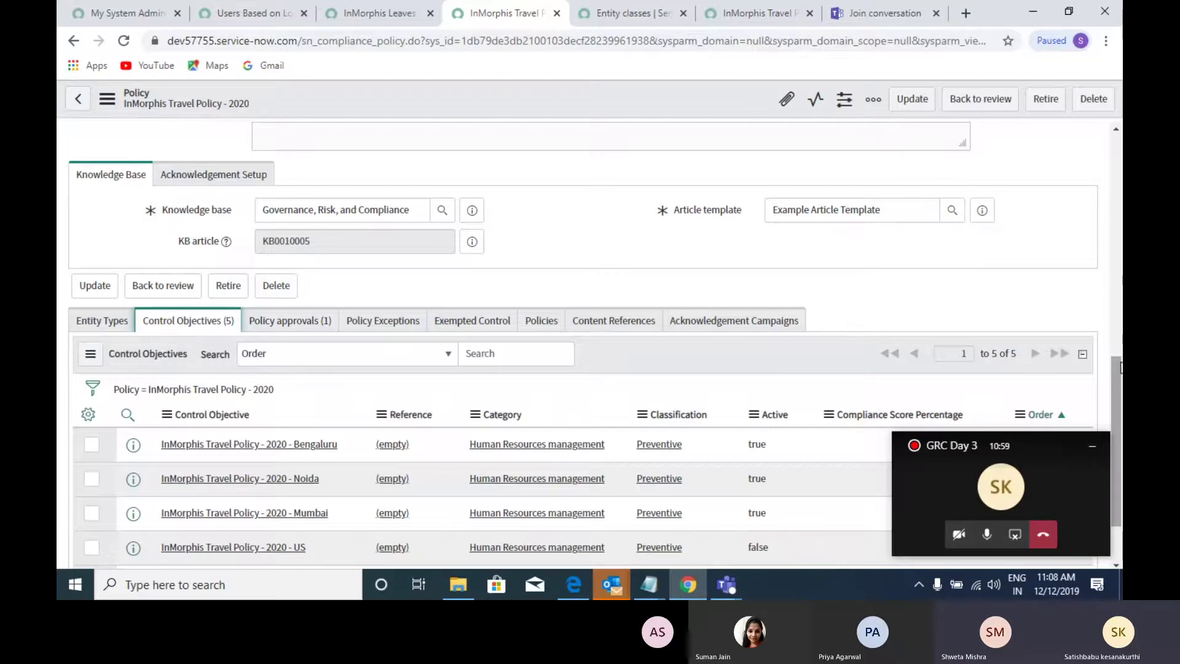
pyautogui.moveTo(1115, 367); pyautogui.dragTo(1116, 397)
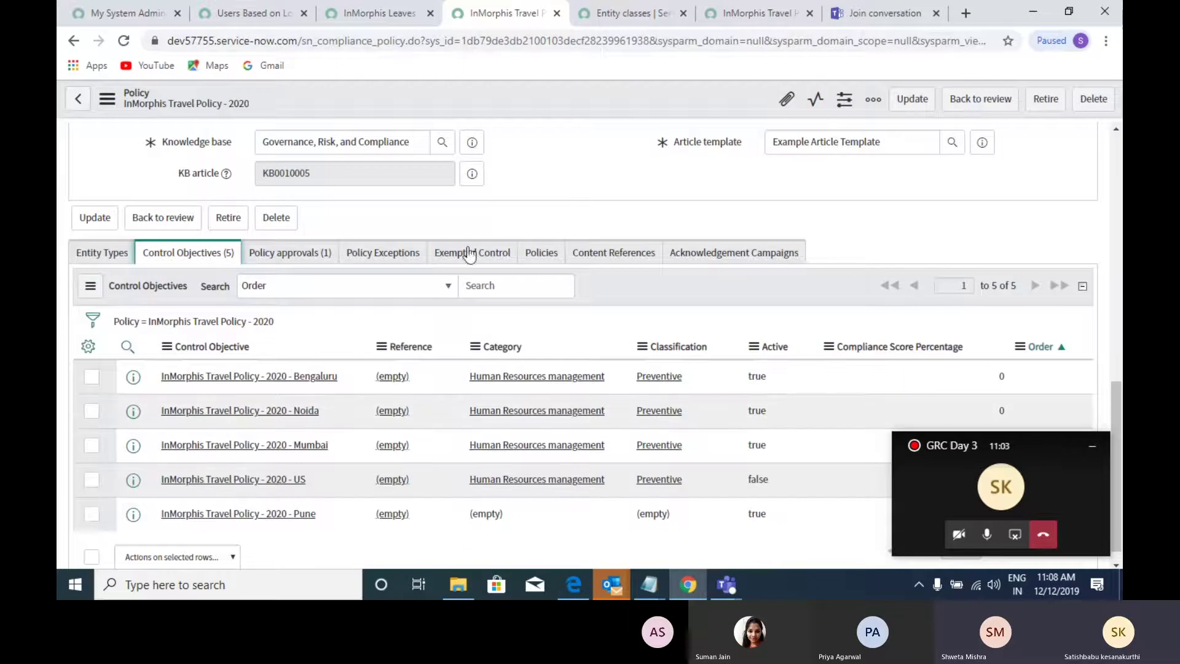
# - Look over the entity classes list and the entity filters of the InMorphis Travel Policy - Category entity type
pyautogui.click(639, 13)
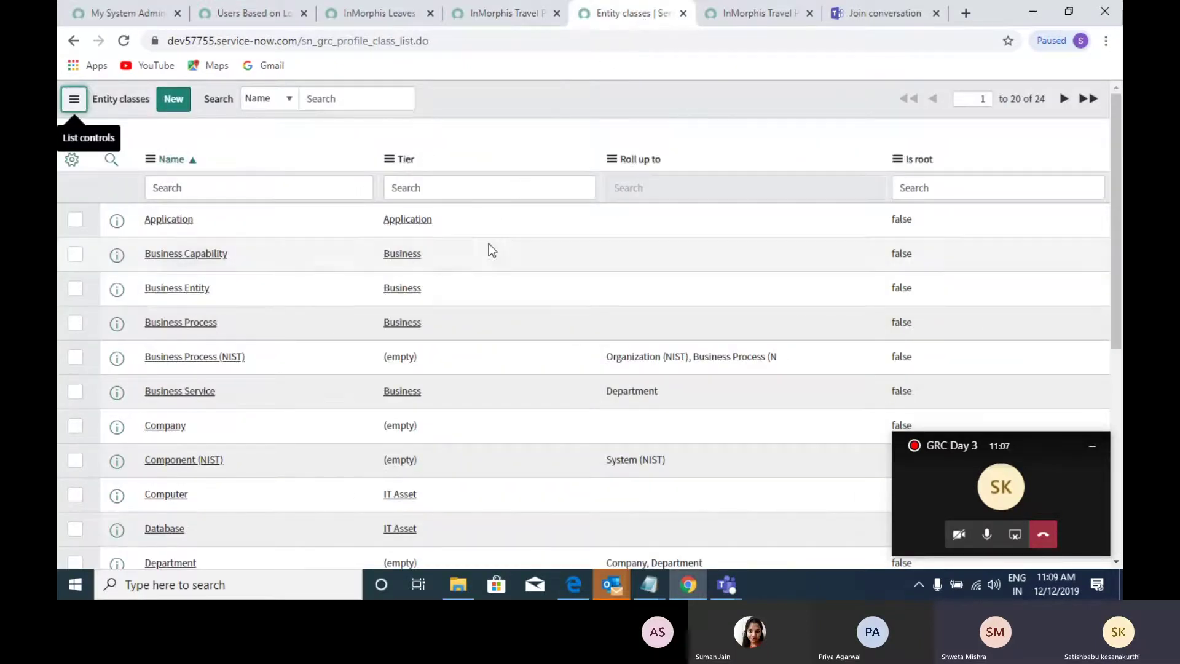
pyautogui.click(769, 20)
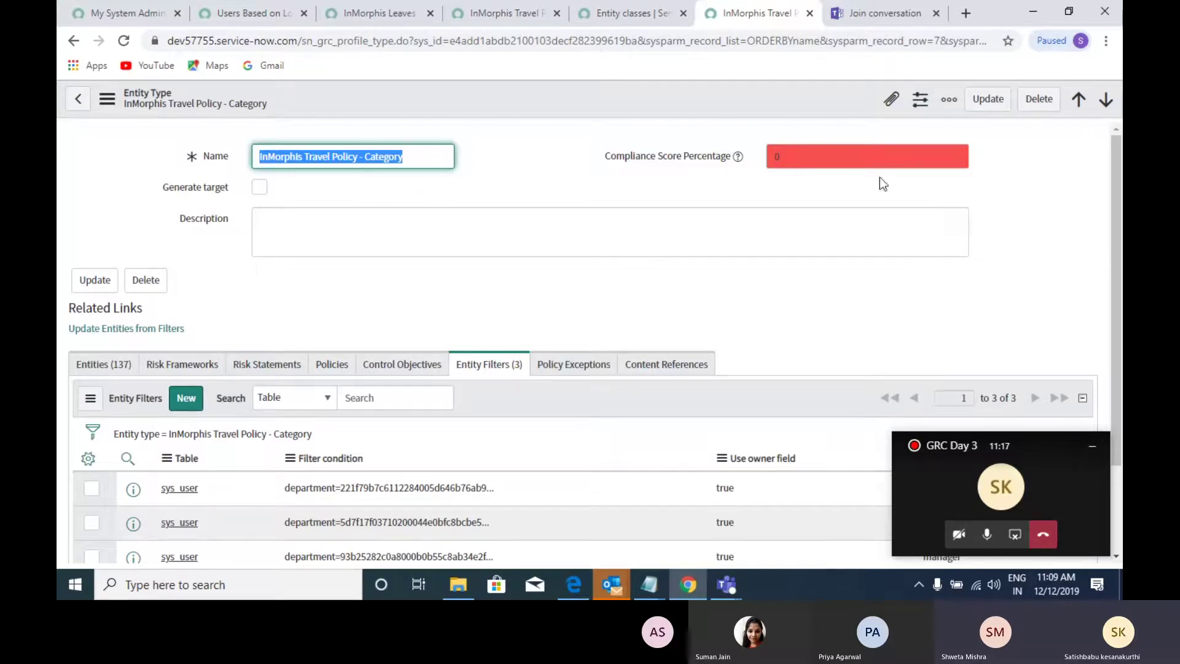
pyautogui.moveTo(1120, 172); pyautogui.dragTo(1118, 245)
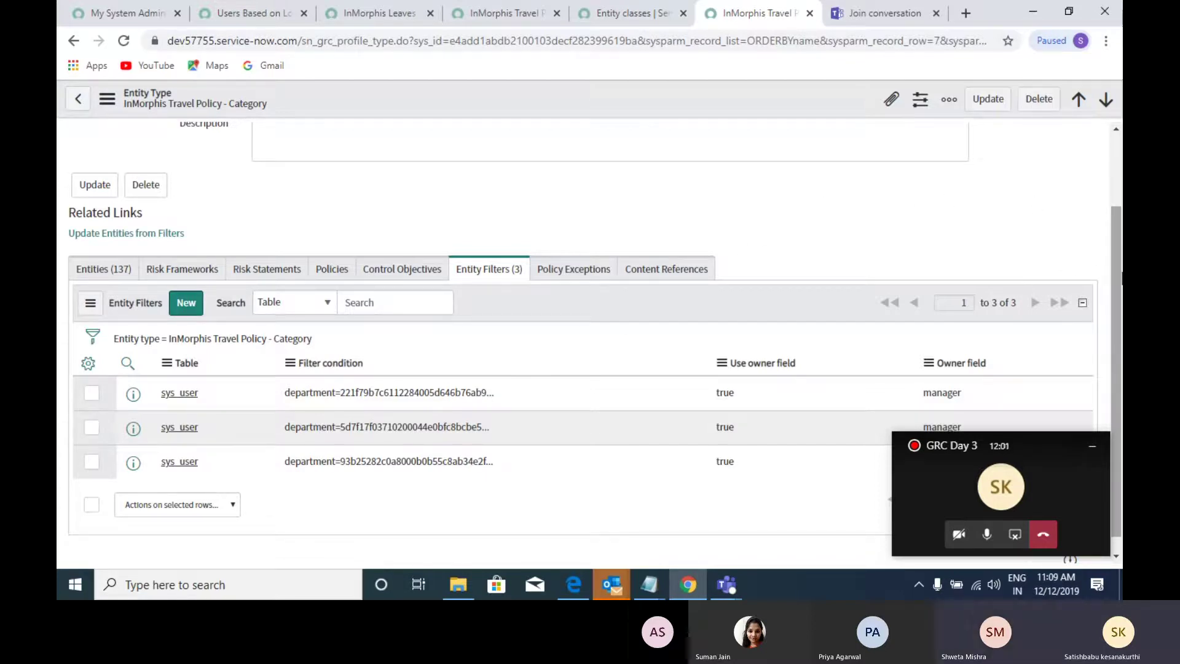
pyautogui.moveTo(1116, 282); pyautogui.dragTo(1110, 208)
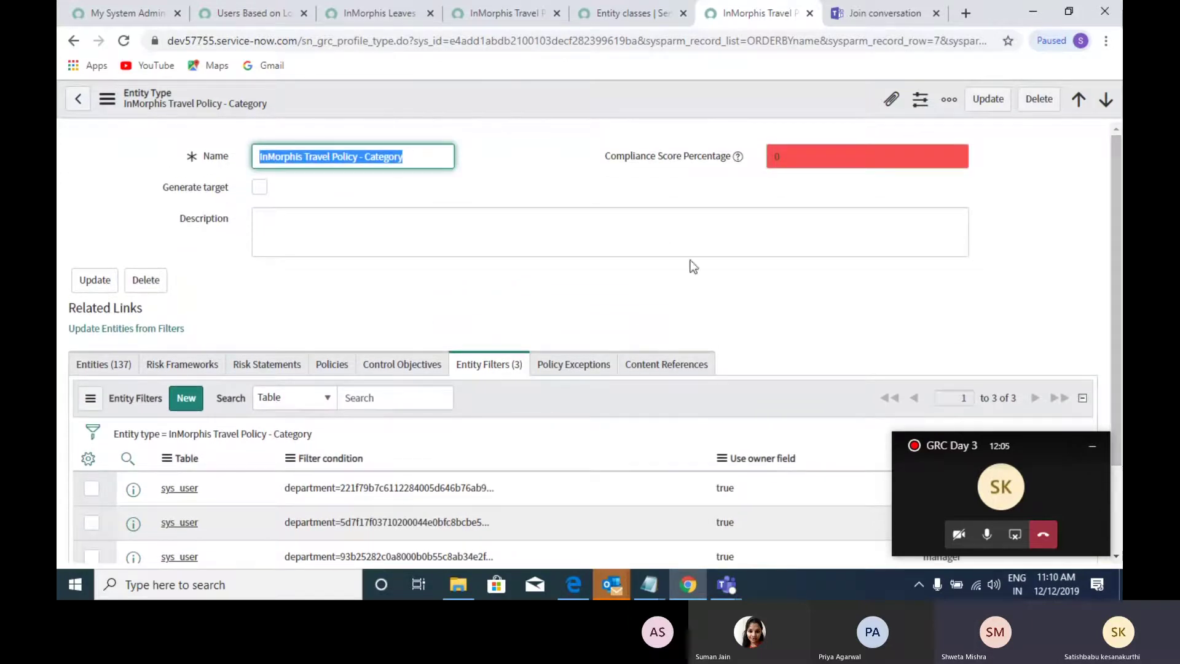
# - Open the Audit scoping Entity Types list in a new browser tab and view the entities of InMorphis Travel Policy - Distance
pyautogui.click(609, 21)
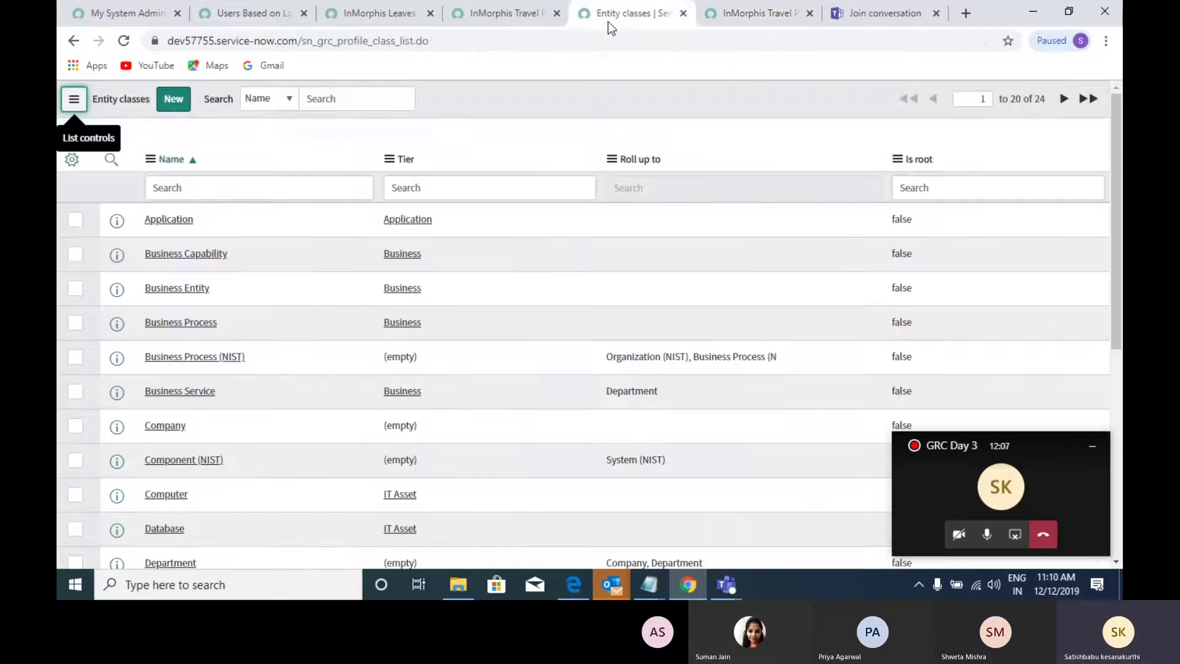
pyautogui.click(505, 15)
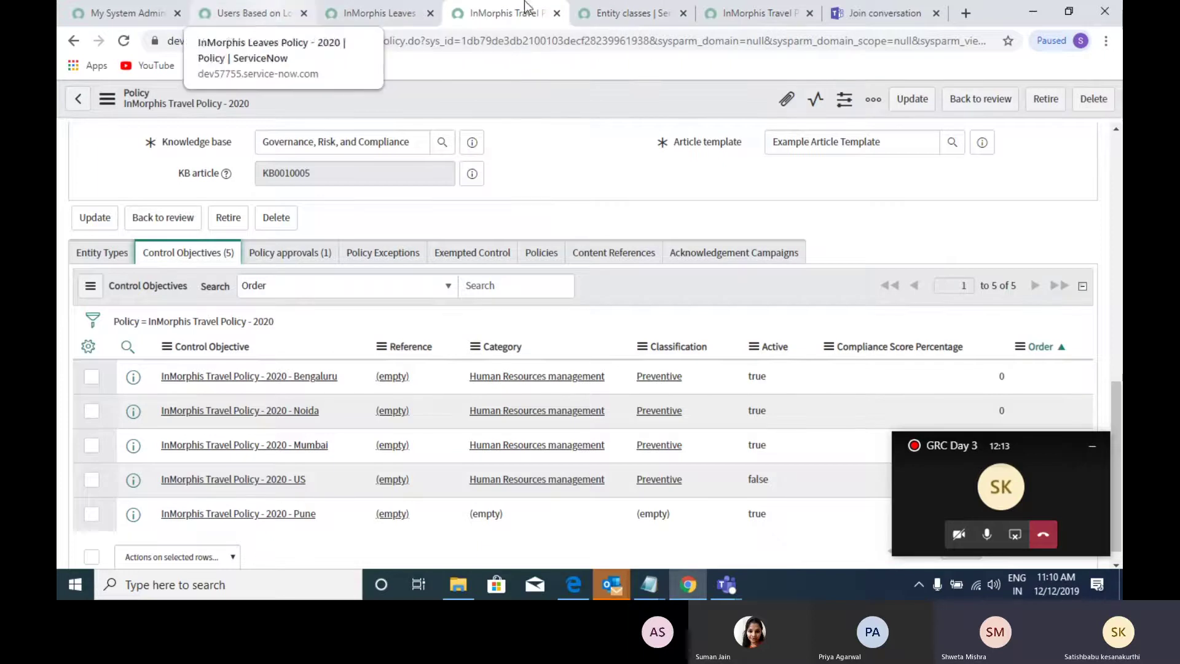
pyautogui.click(252, 13)
pyautogui.click(149, 24)
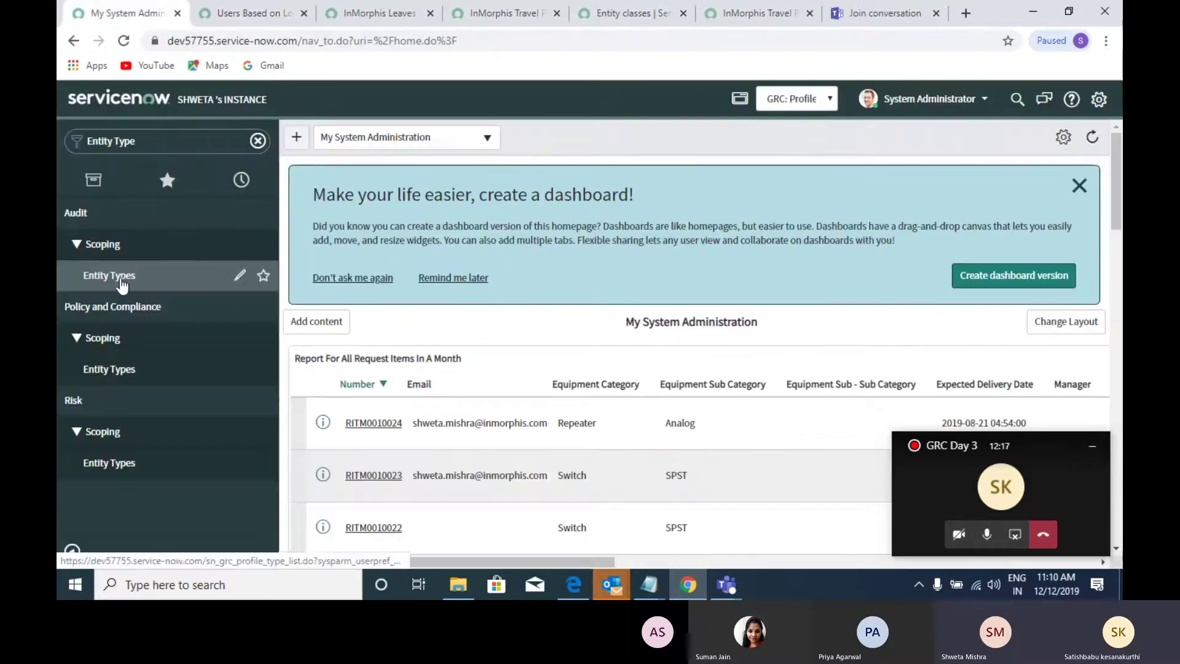
pyautogui.middleClick(122, 277)
pyautogui.click(227, 13)
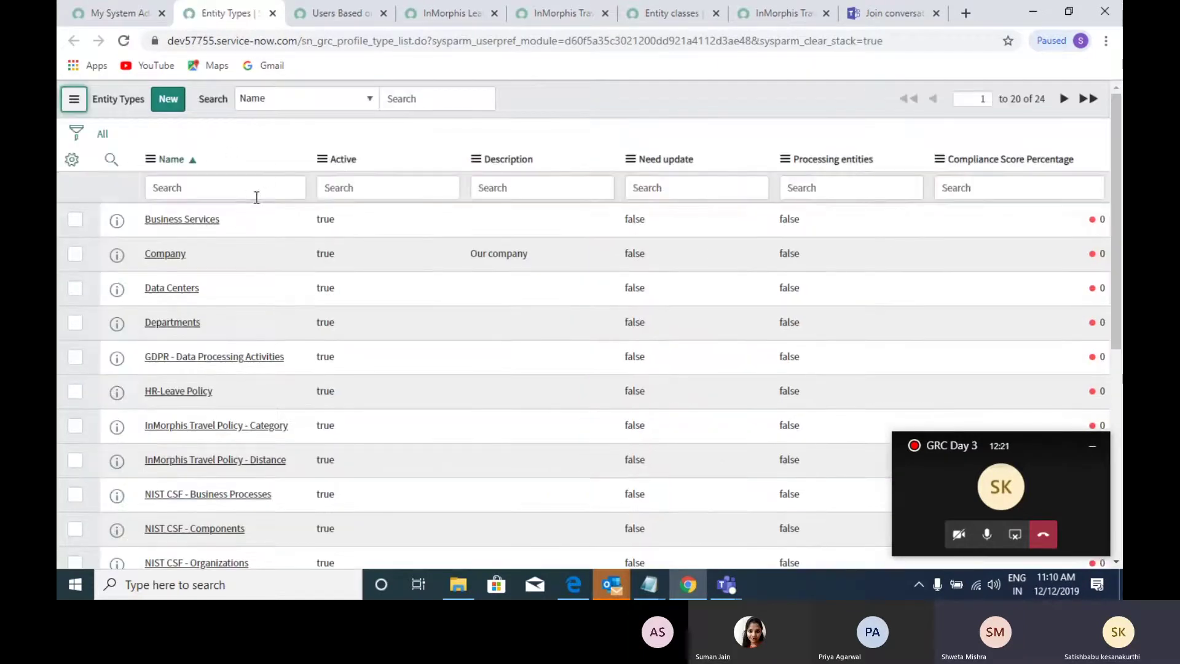
pyautogui.click(251, 462)
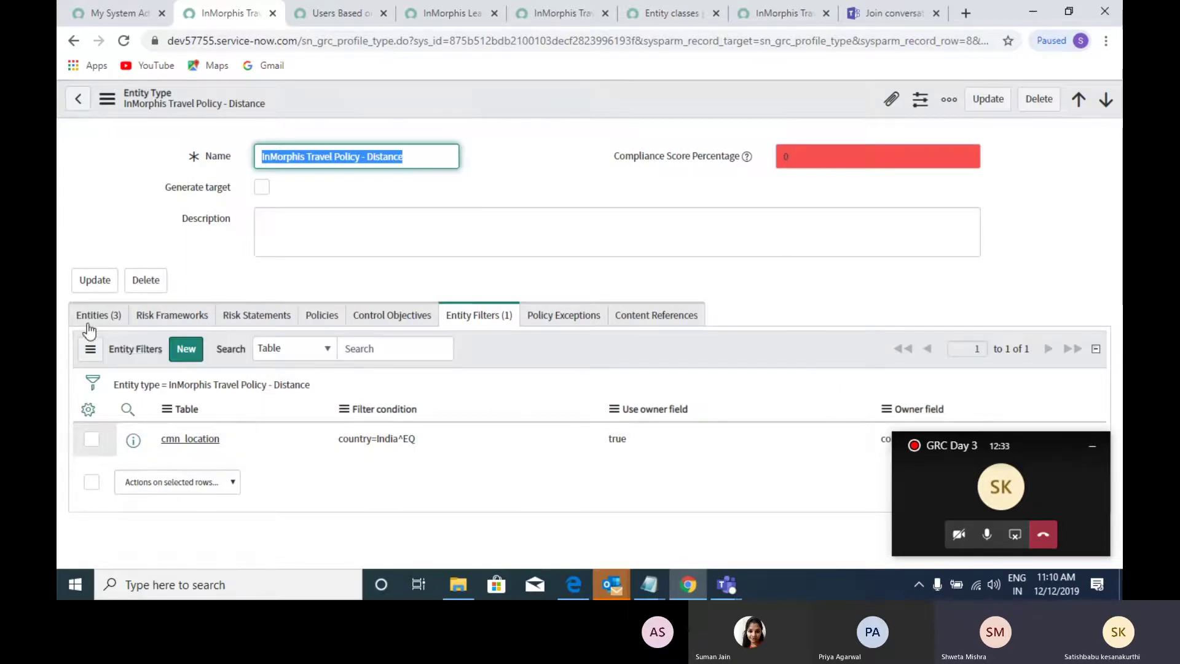
pyautogui.click(94, 316)
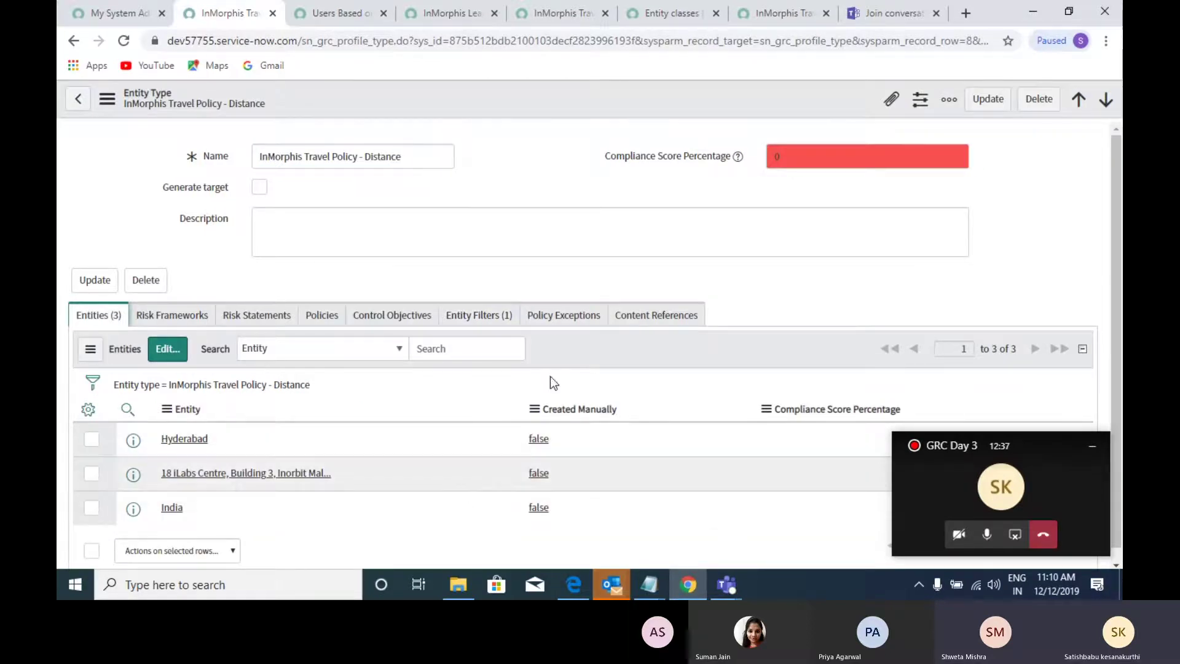
# - Review the control objectives linked to the InMorphis Leaves Policy - 2020 record
pyautogui.click(451, 22)
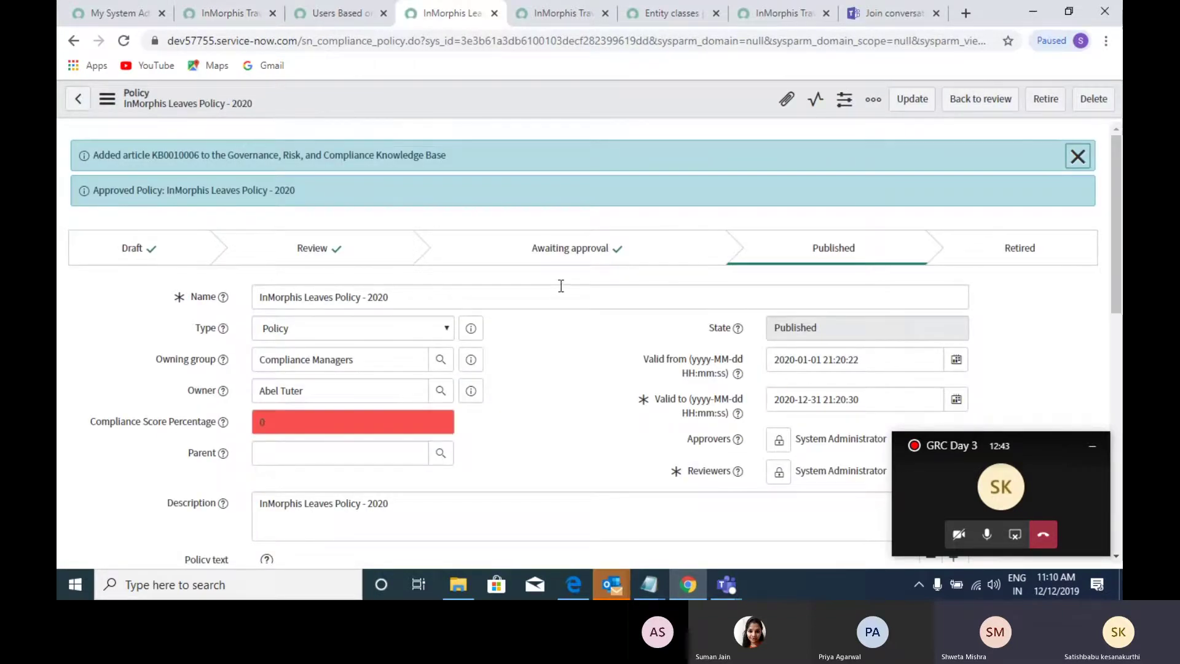
pyautogui.moveTo(1115, 283); pyautogui.dragTo(1116, 516)
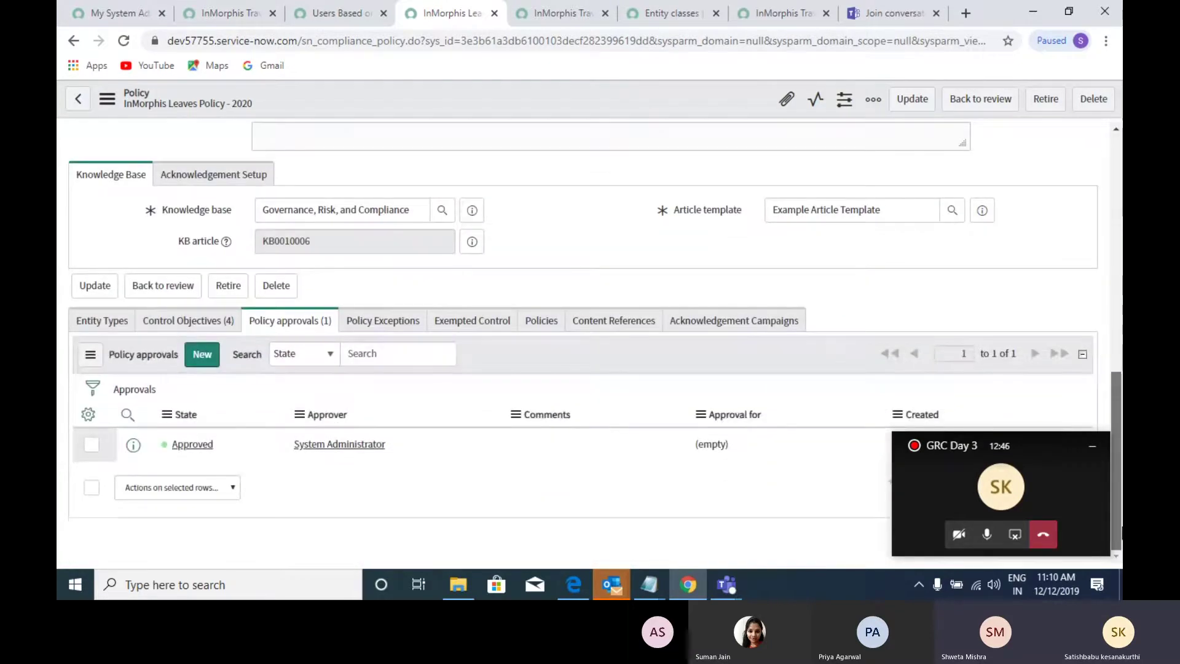
pyautogui.click(185, 320)
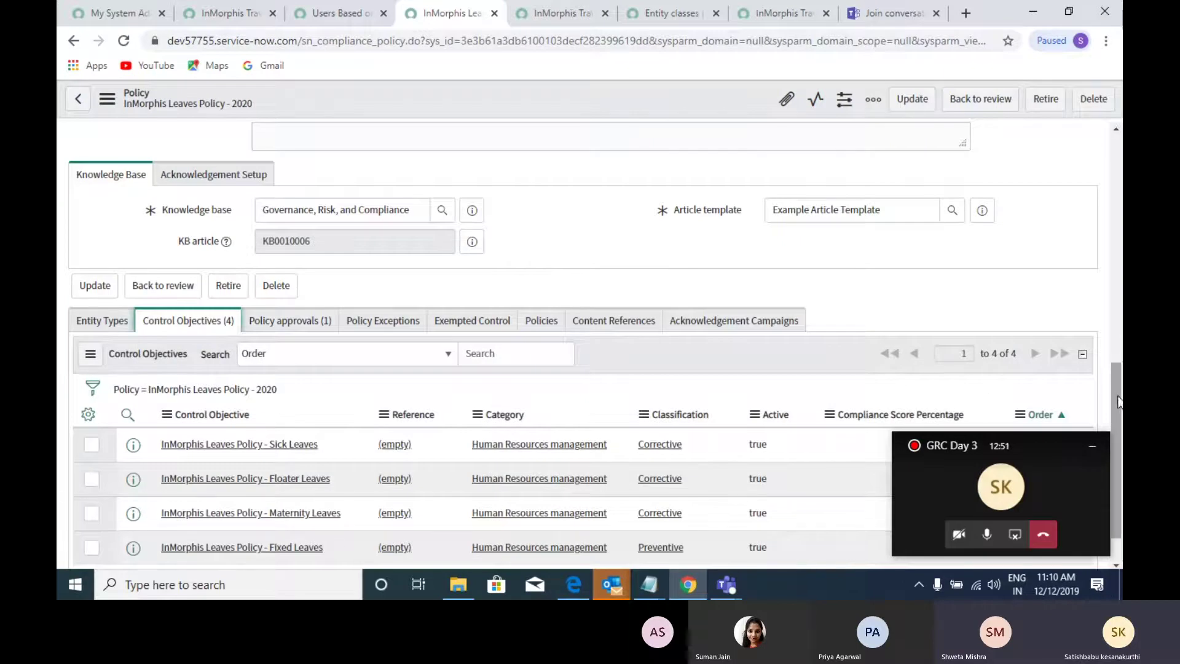
pyautogui.scroll(-1, 1117, 398)
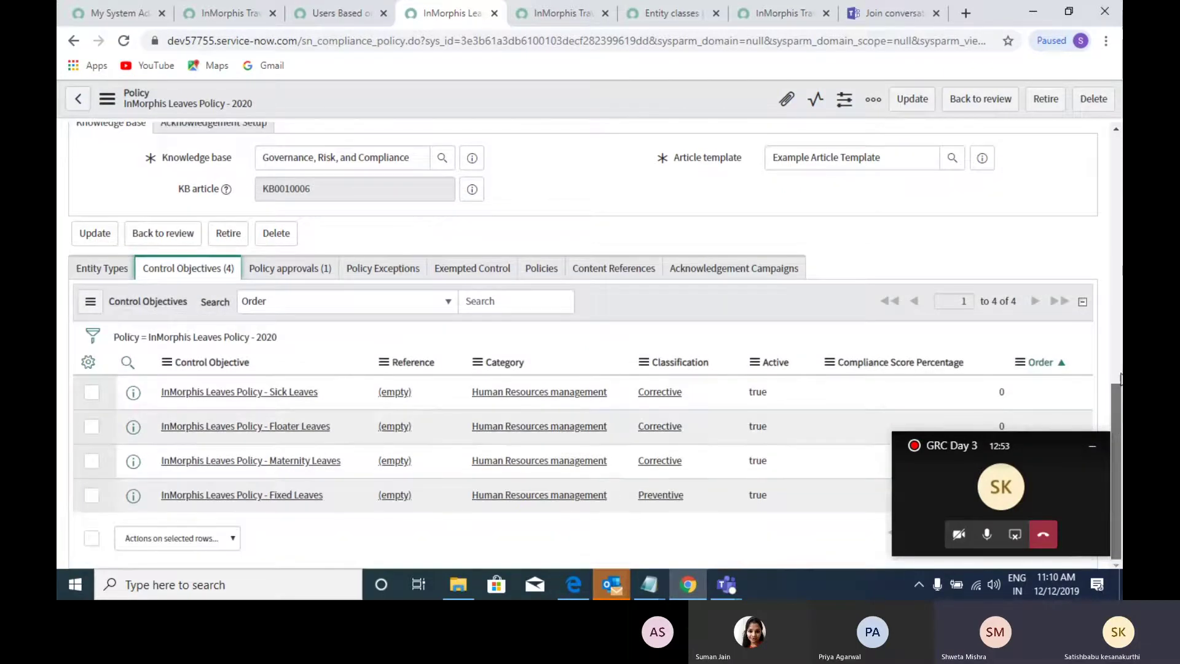
pyautogui.scroll(3, 1120, 376)
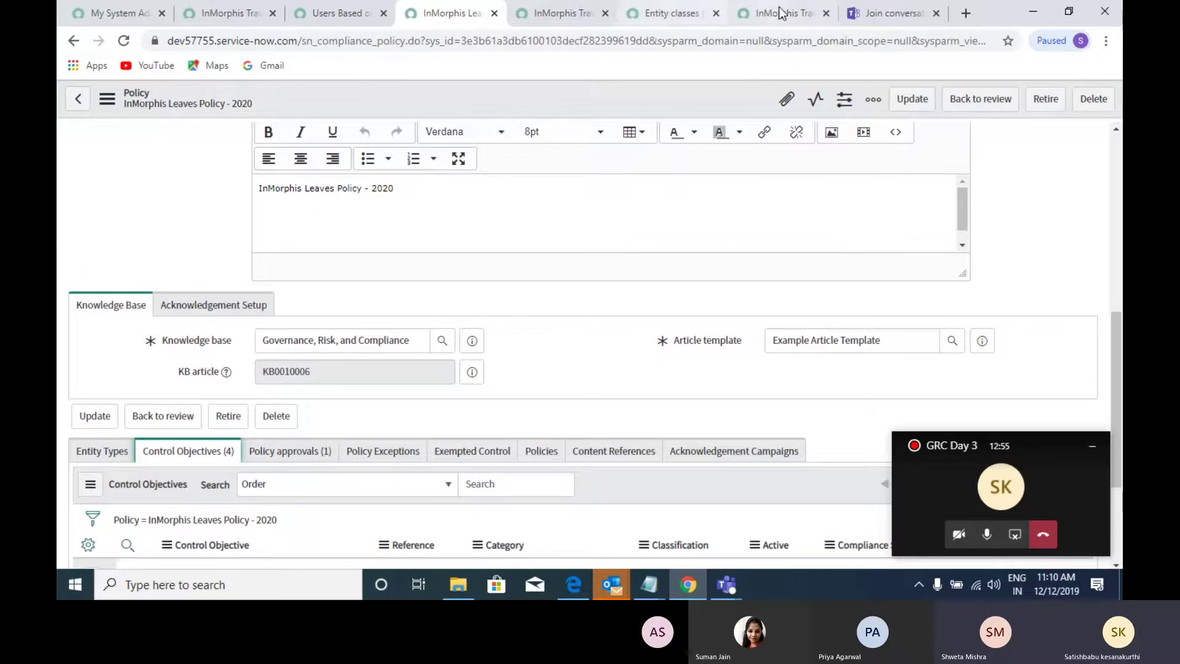
# - Return to the Entity Types list, filter it by names starting with "In", and open InMorphis Travel Policy - Category
pyautogui.click(244, 19)
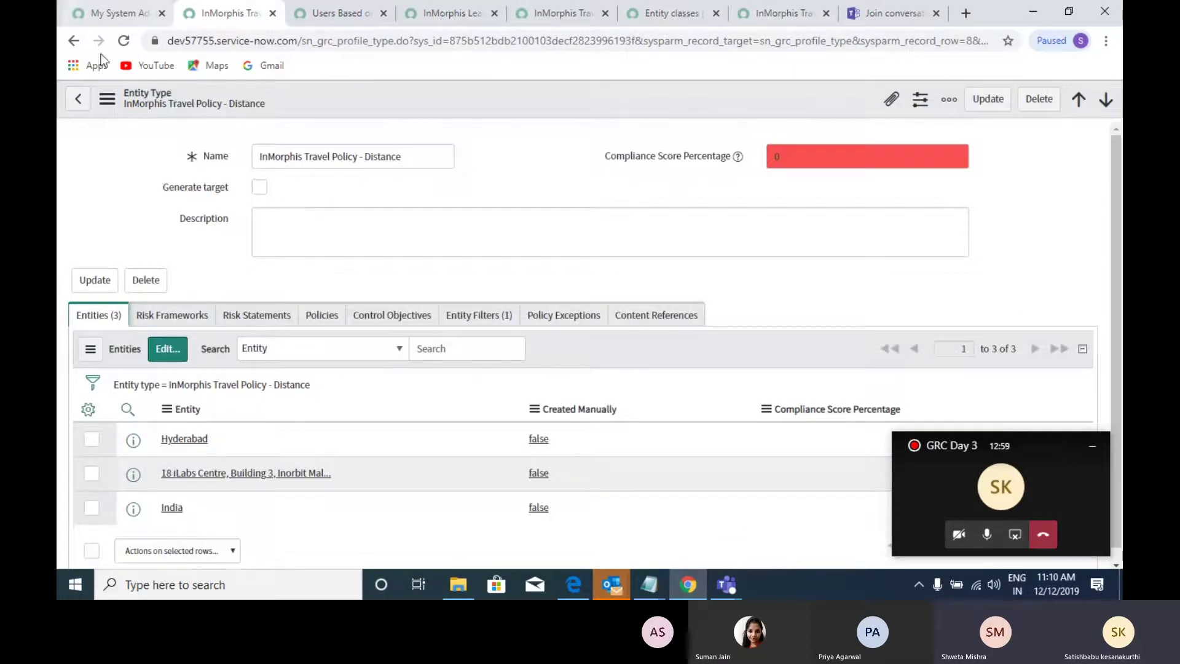
pyautogui.click(73, 40)
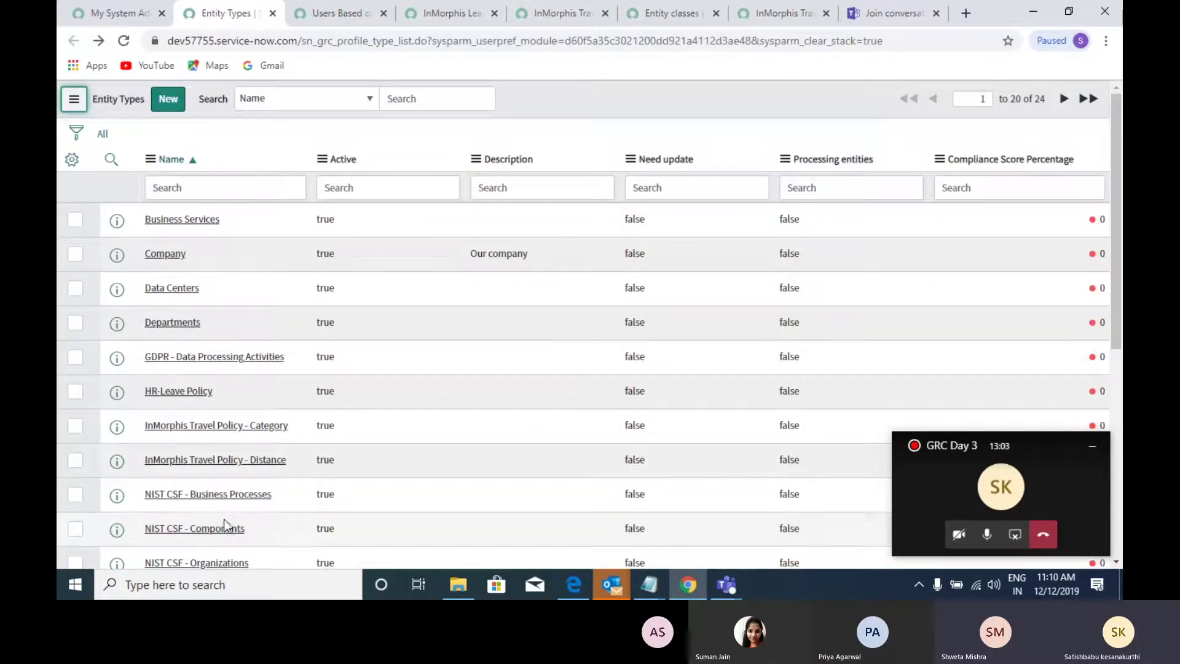
pyautogui.click(223, 190)
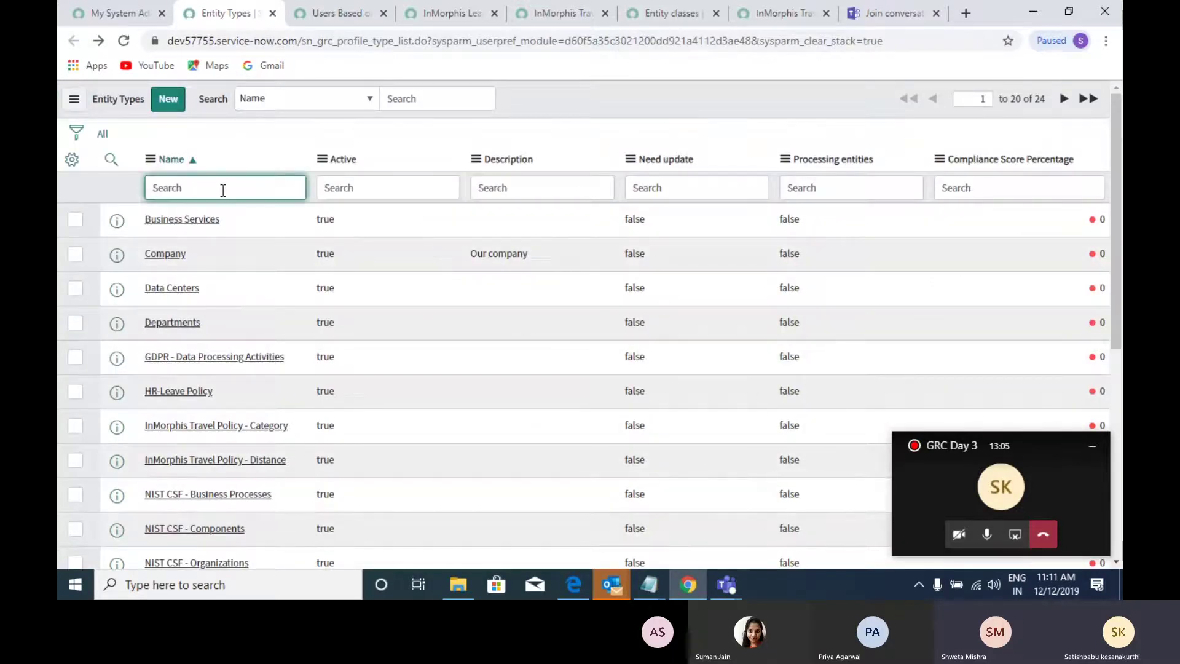
pyautogui.write('In')
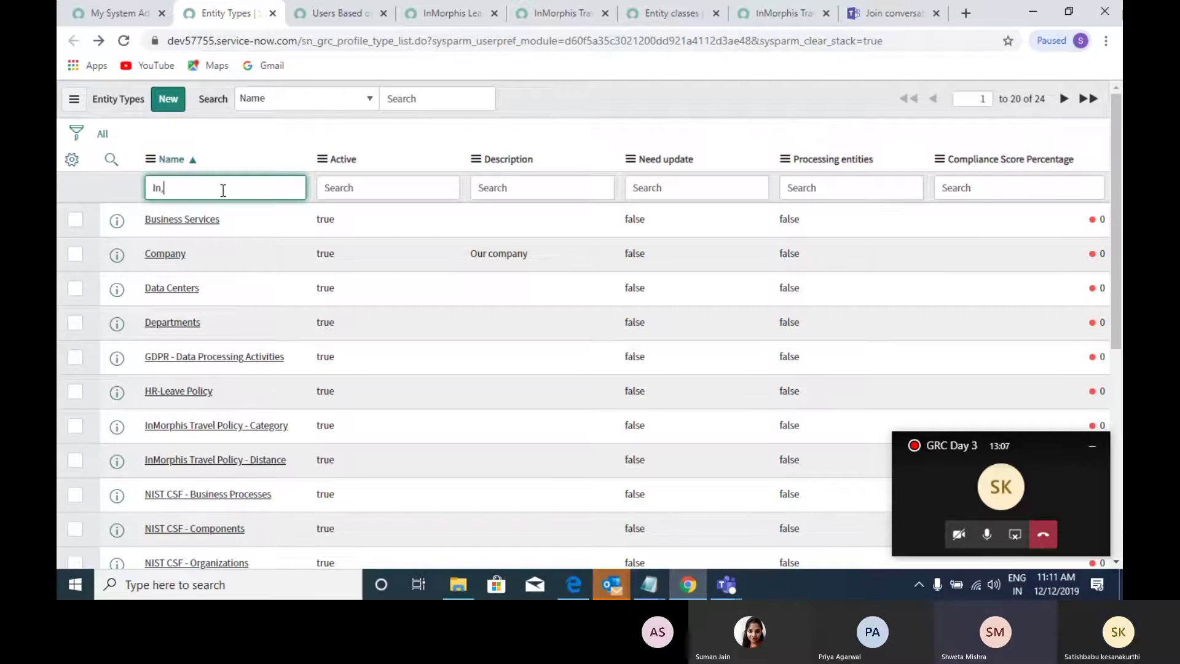
pyautogui.write('mo')
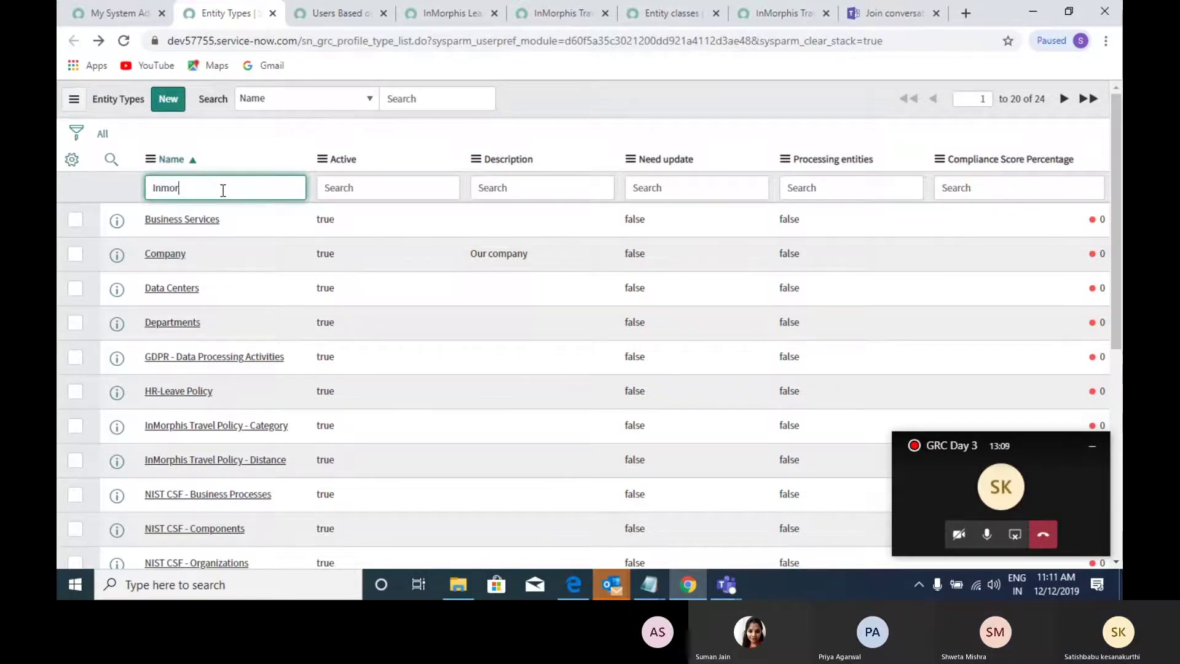
pyautogui.write('r')
pyautogui.press('BackSpace')
pyautogui.press('BackSpace')
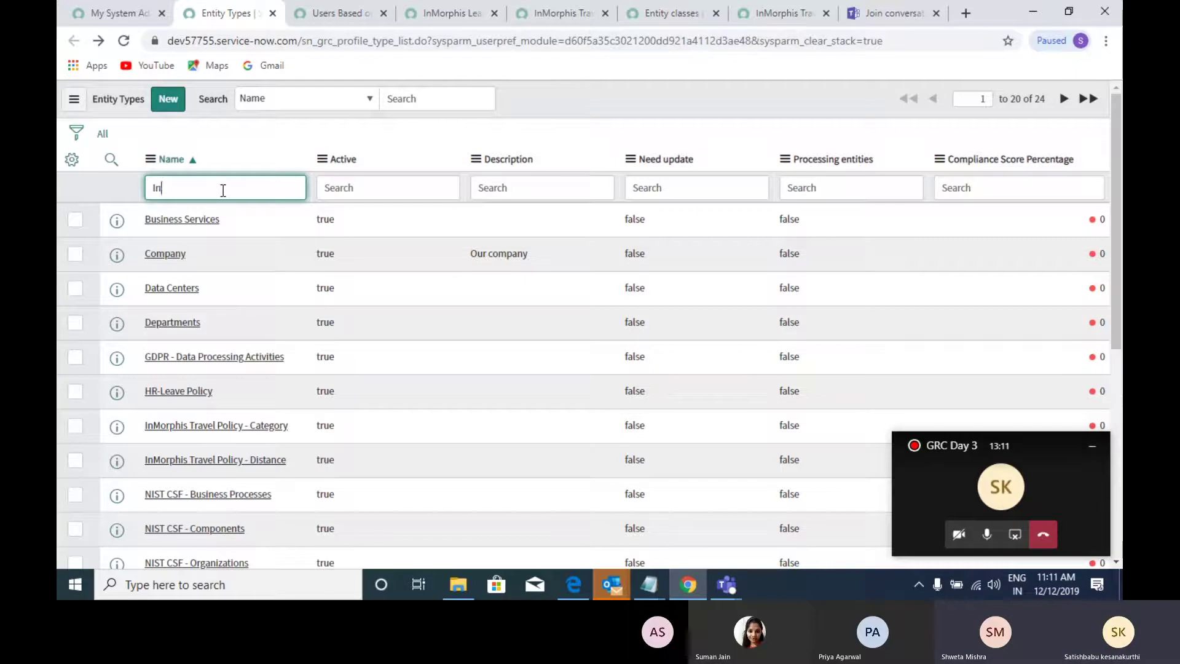
pyautogui.press('Return')
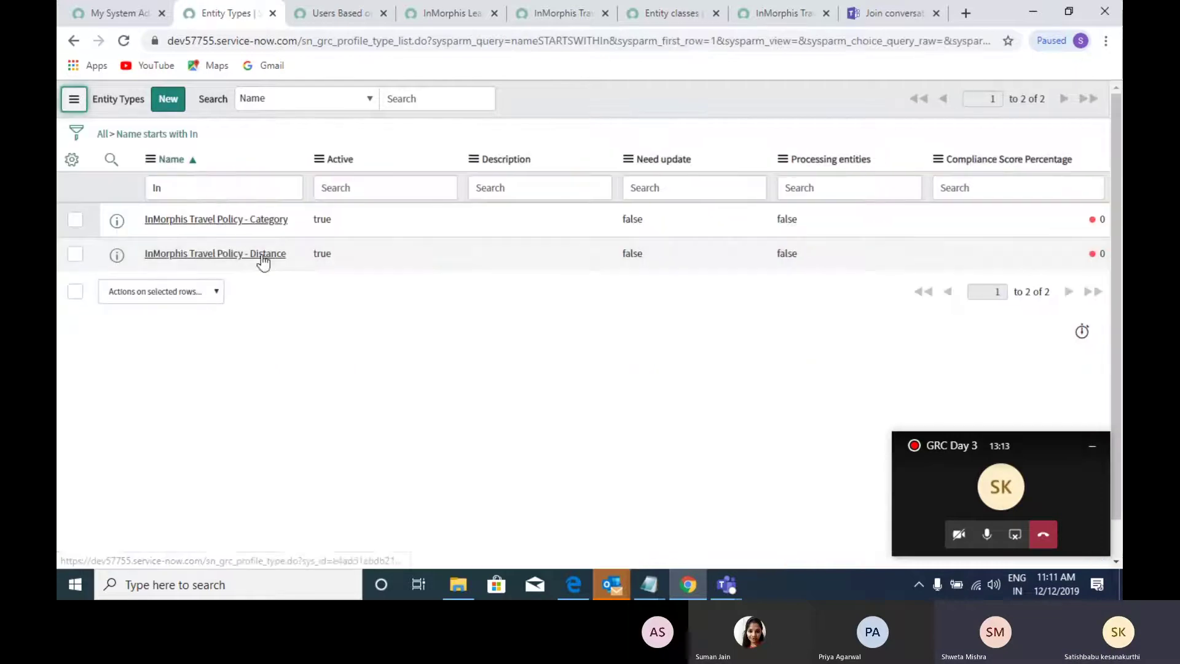
pyautogui.click(247, 226)
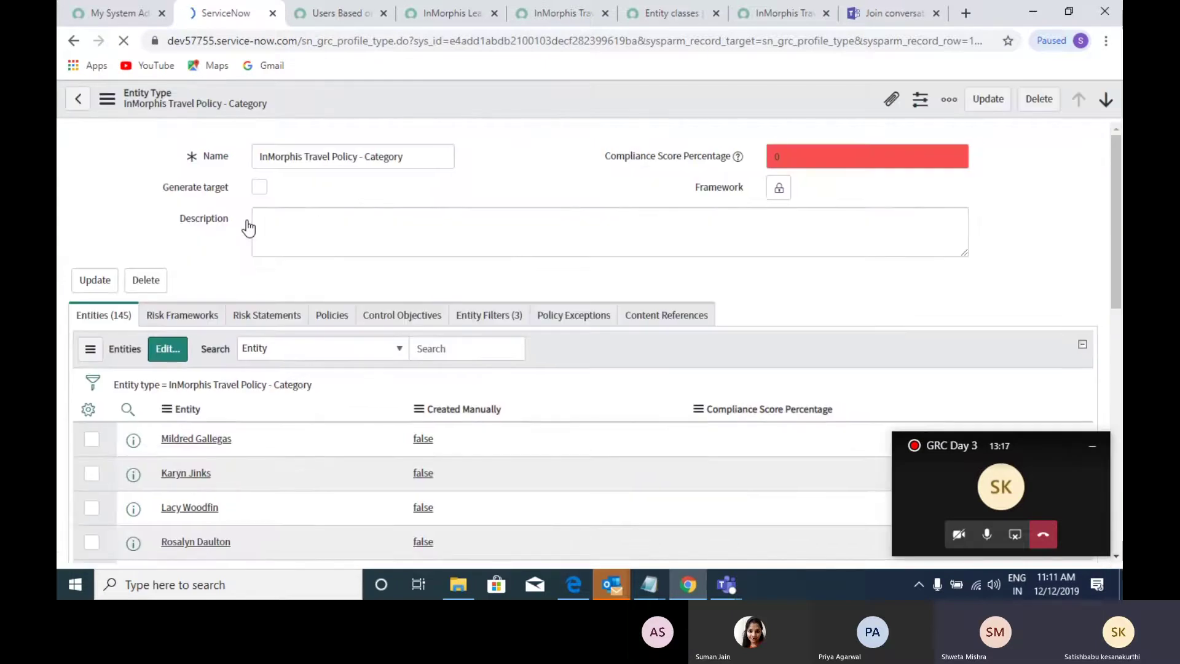
# - Revisit the travel and leaves policy records and the entity filters of the InMorphis Travel Policy - Category entity type
pyautogui.click(541, 13)
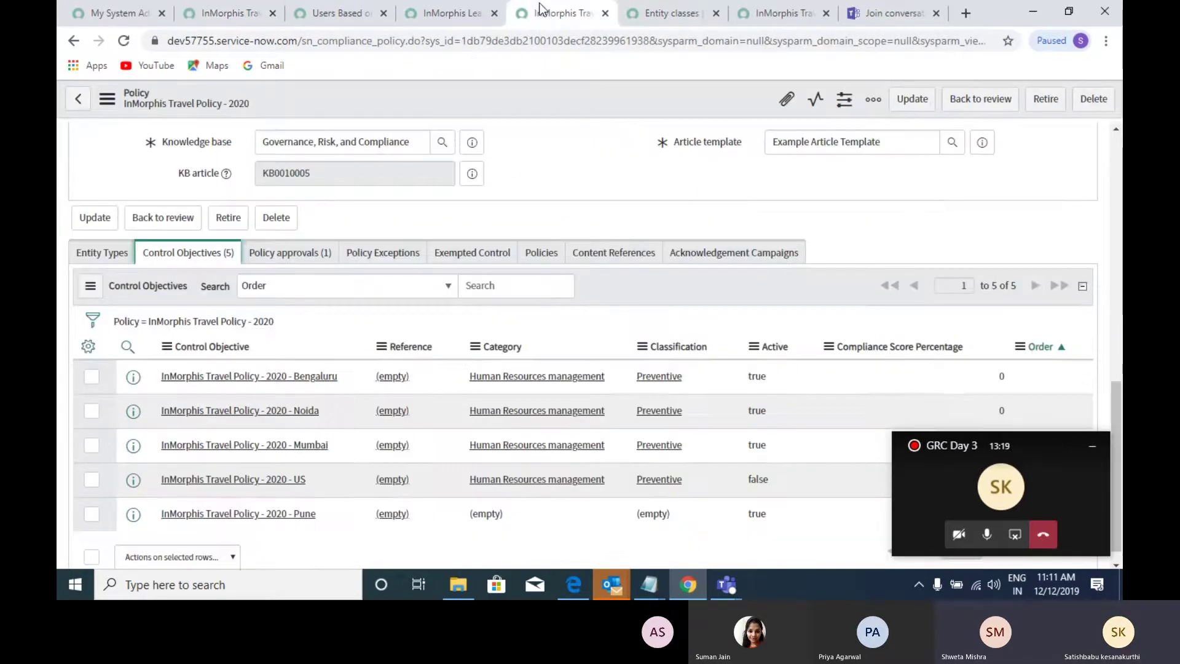
pyautogui.click(457, 13)
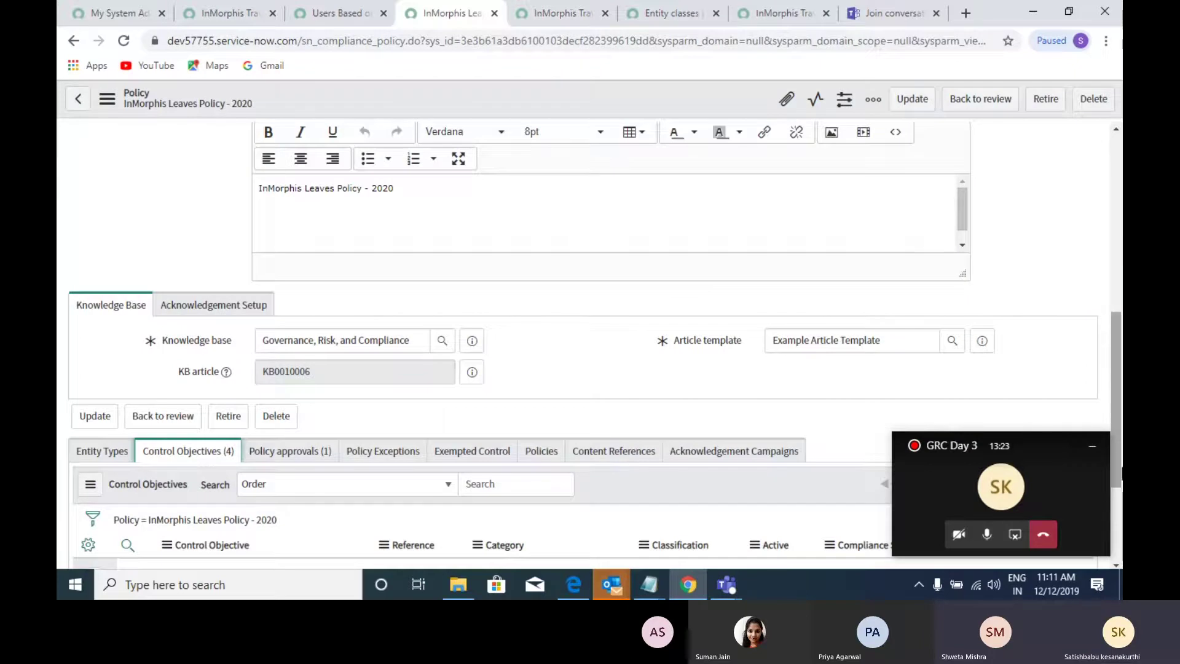
pyautogui.click(777, 2)
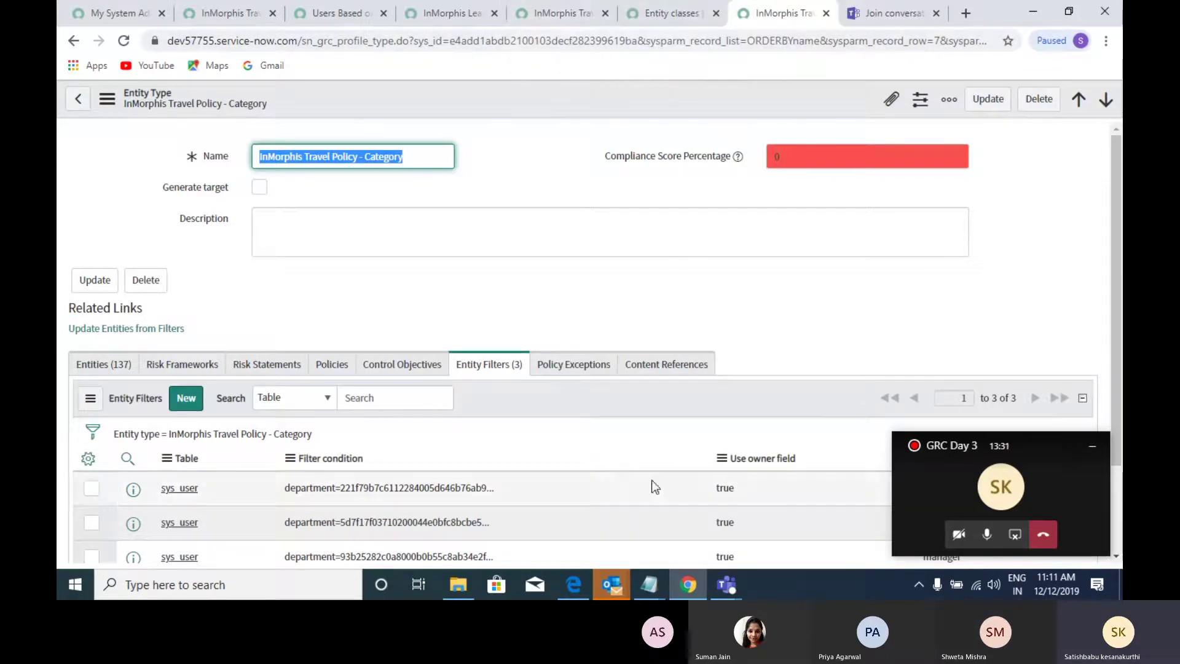
# - Switch to the Microsoft Teams meeting and stop sharing the screen
pyautogui.click(935, 502)
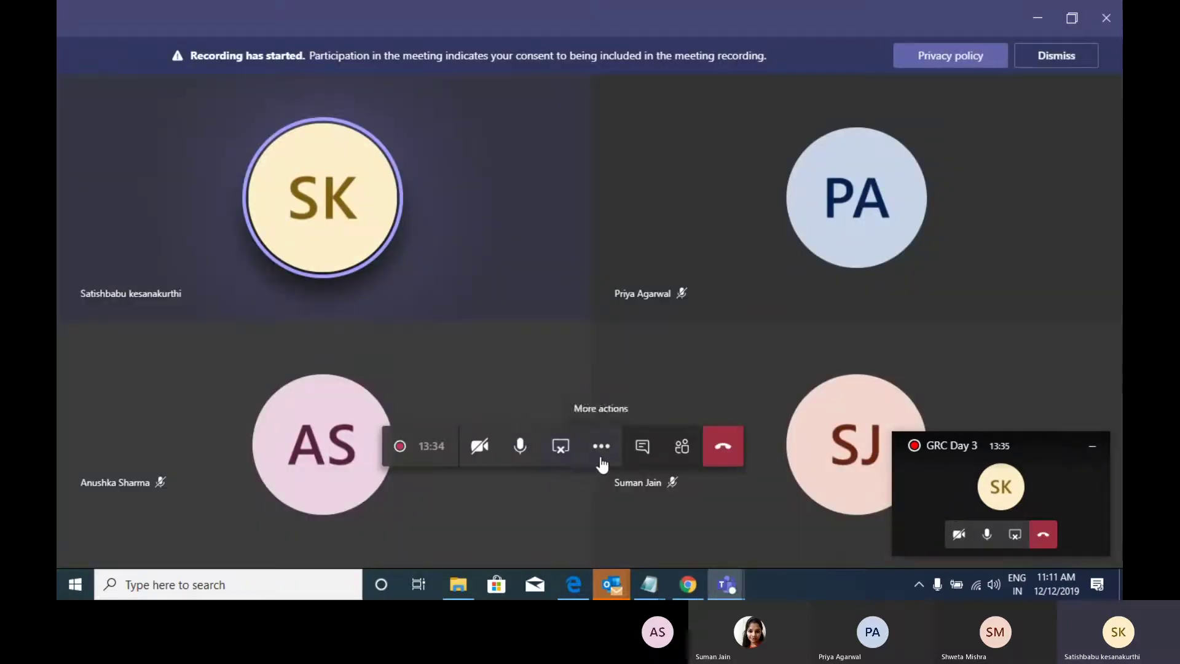
pyautogui.click(561, 448)
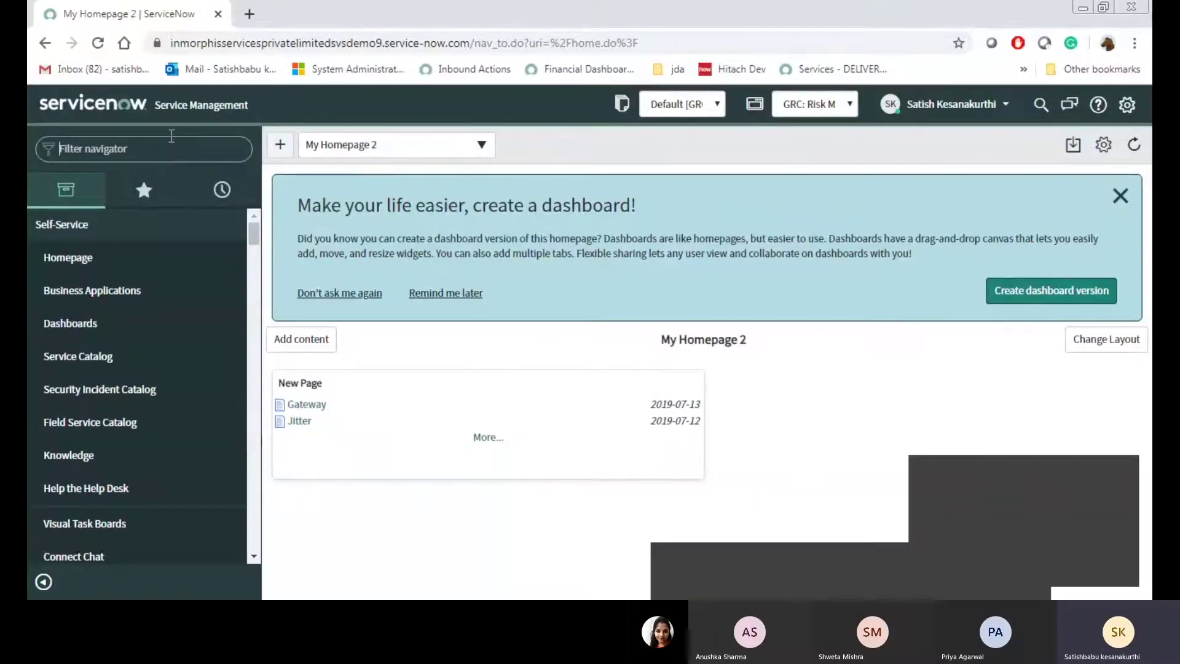
# - Filter the application navigator by "Controls" and open the All Controls list under Policy and Compliance
pyautogui.write('Co')
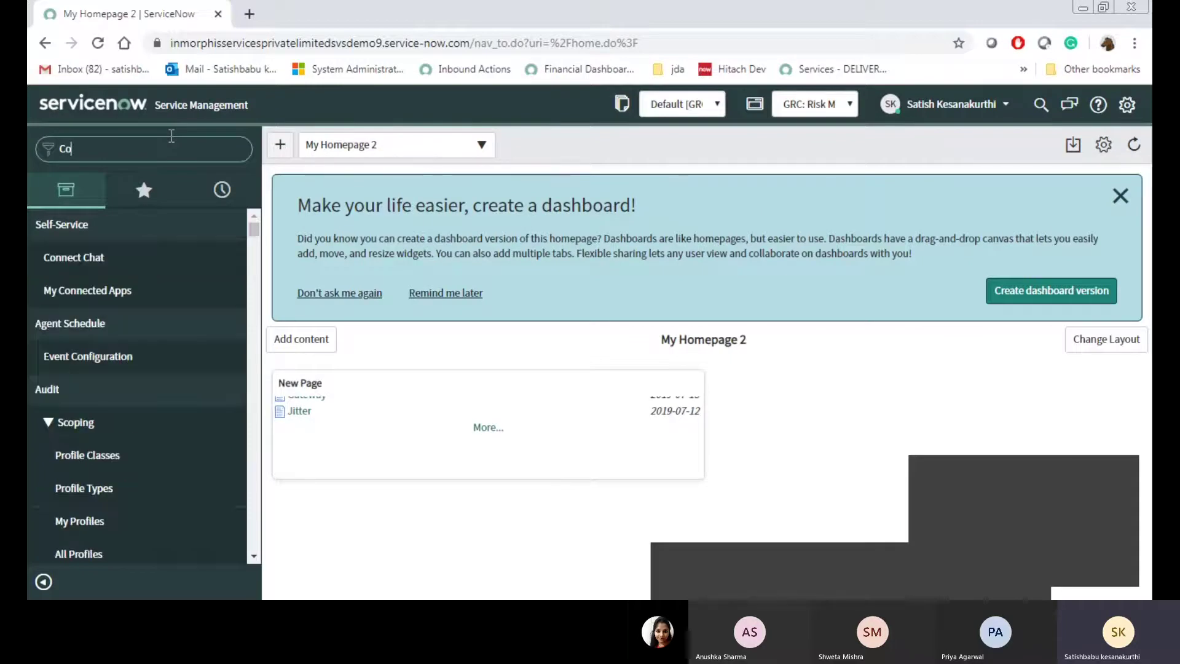
pyautogui.write('ntrols')
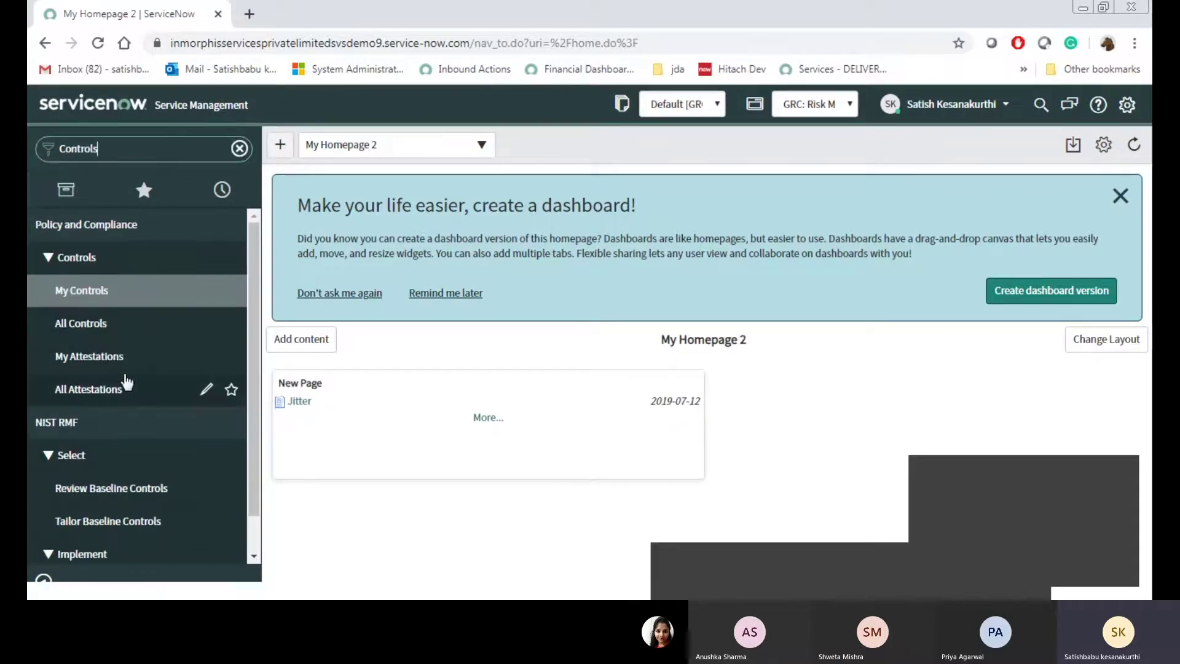
pyautogui.click(122, 329)
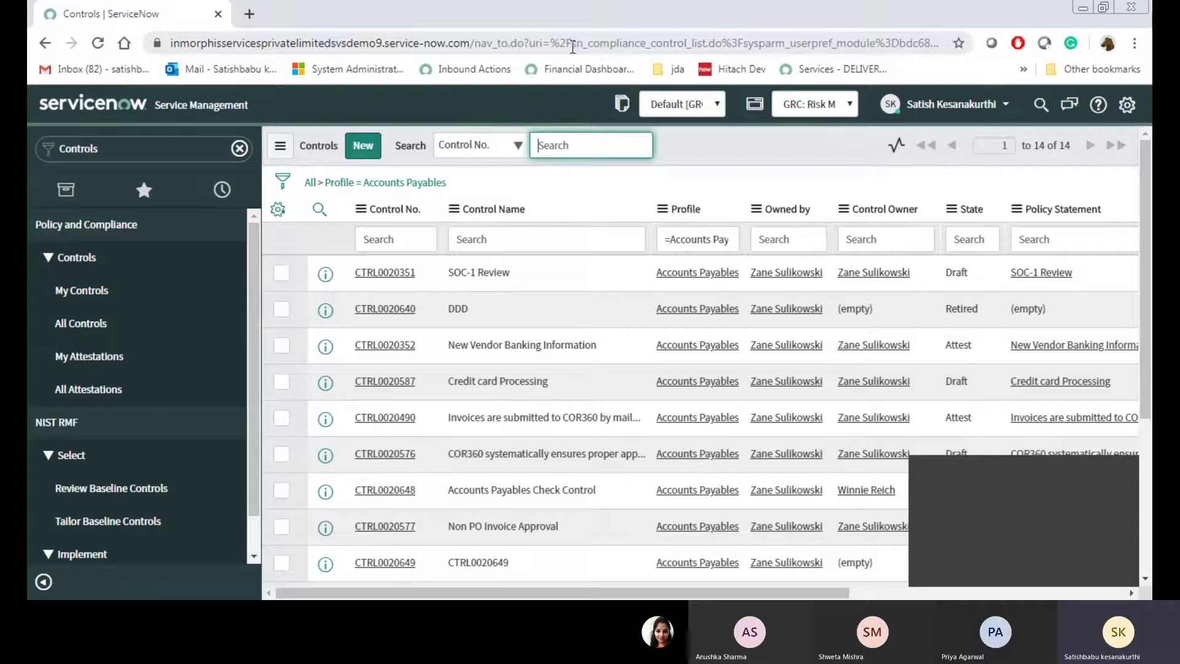
# - Examine the table name sn_compliance_control in the Controls list's web address
pyautogui.moveTo(573, 46); pyautogui.dragTo(686, 43)
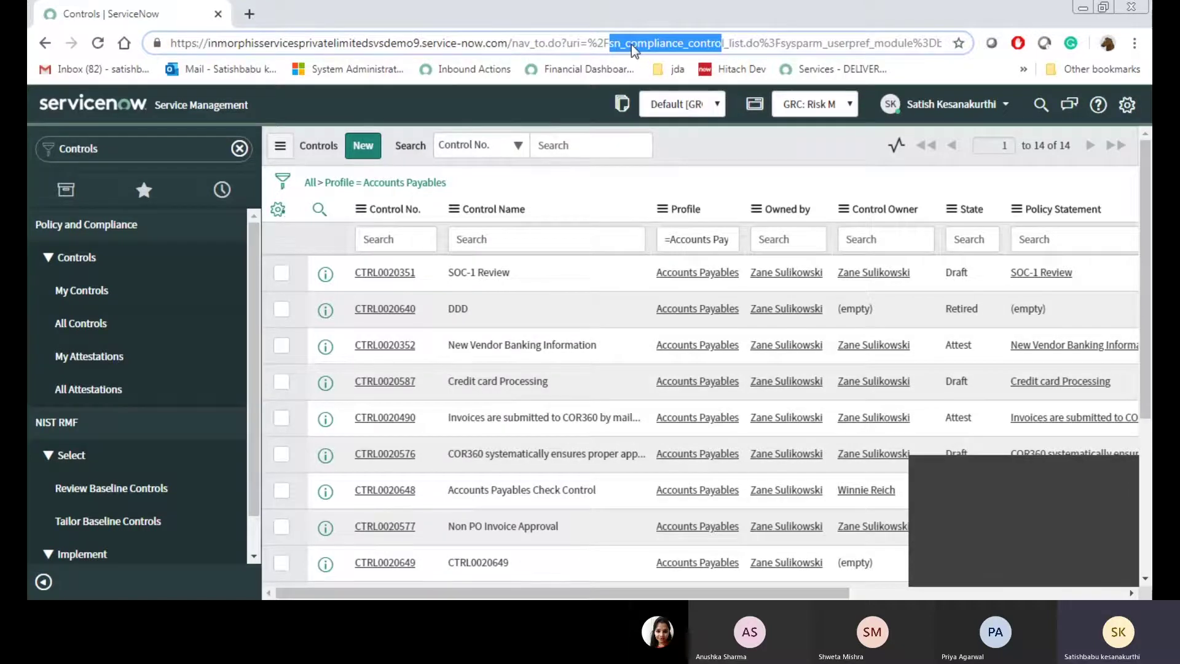
pyautogui.click(601, 203)
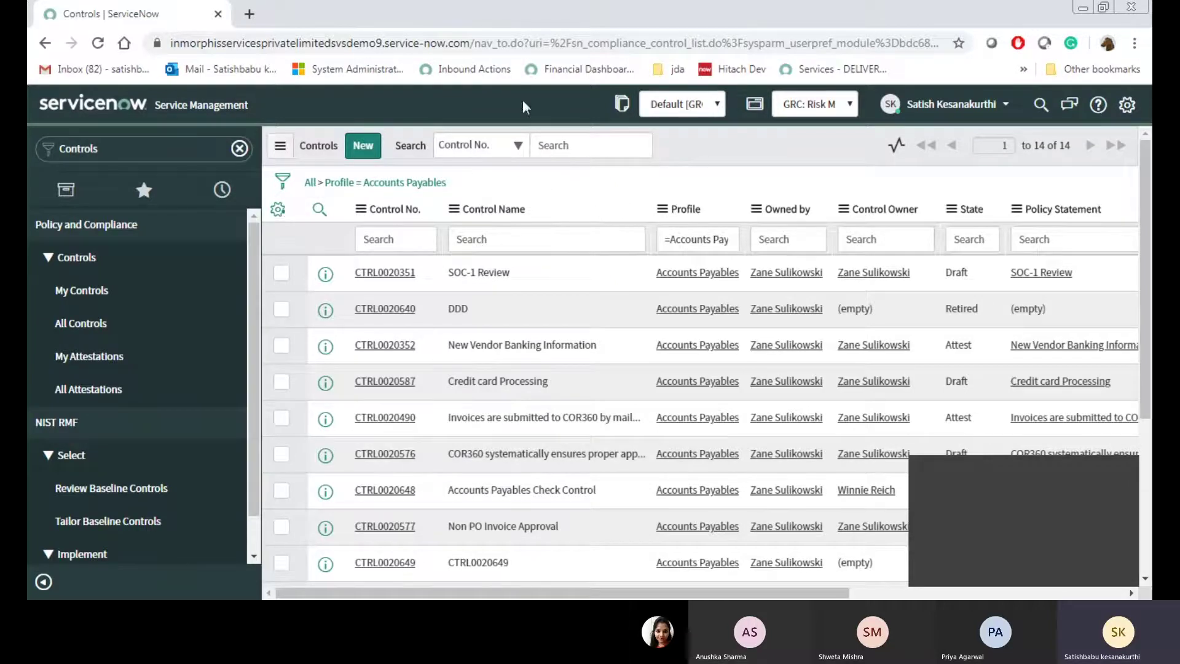
pyautogui.moveTo(571, 38); pyautogui.dragTo(683, 46)
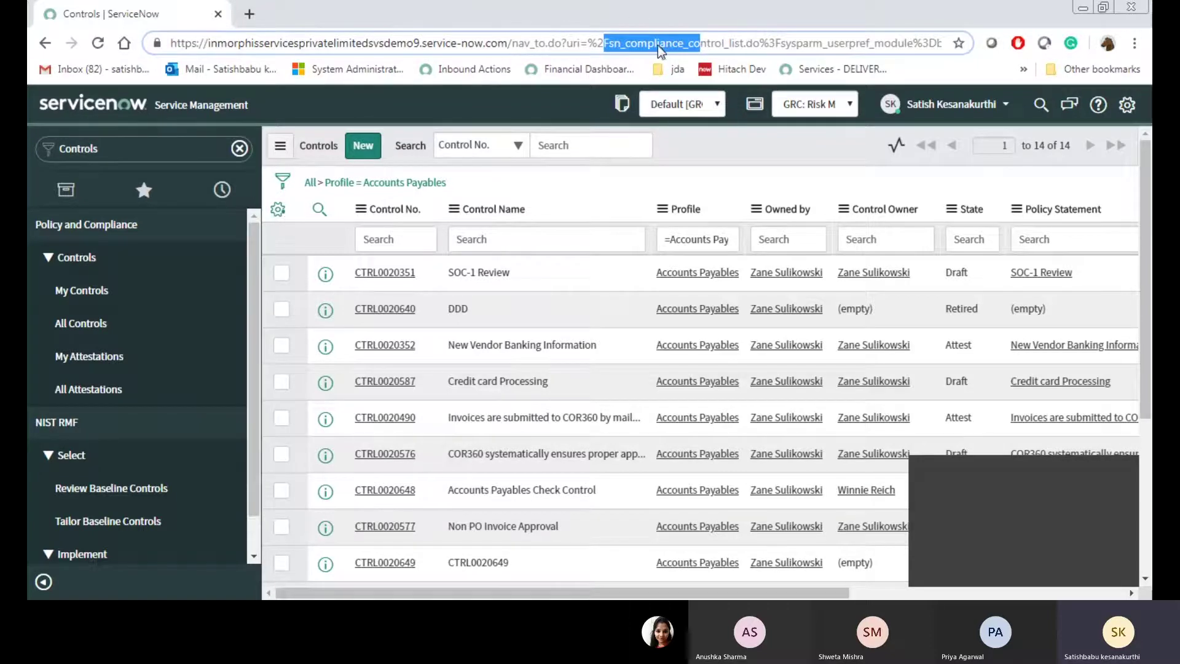
pyautogui.click(652, 43)
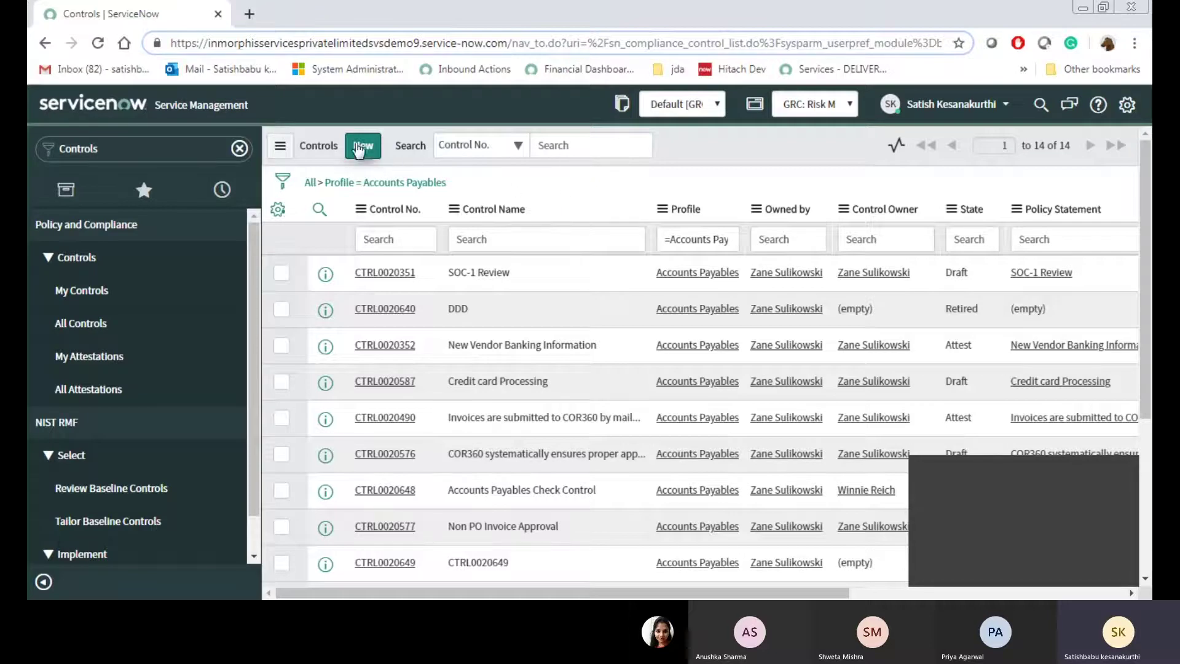
# - Open a blank new control record and examine its Control Name, Policy Statement, Type and Classification fields
pyautogui.click(361, 147)
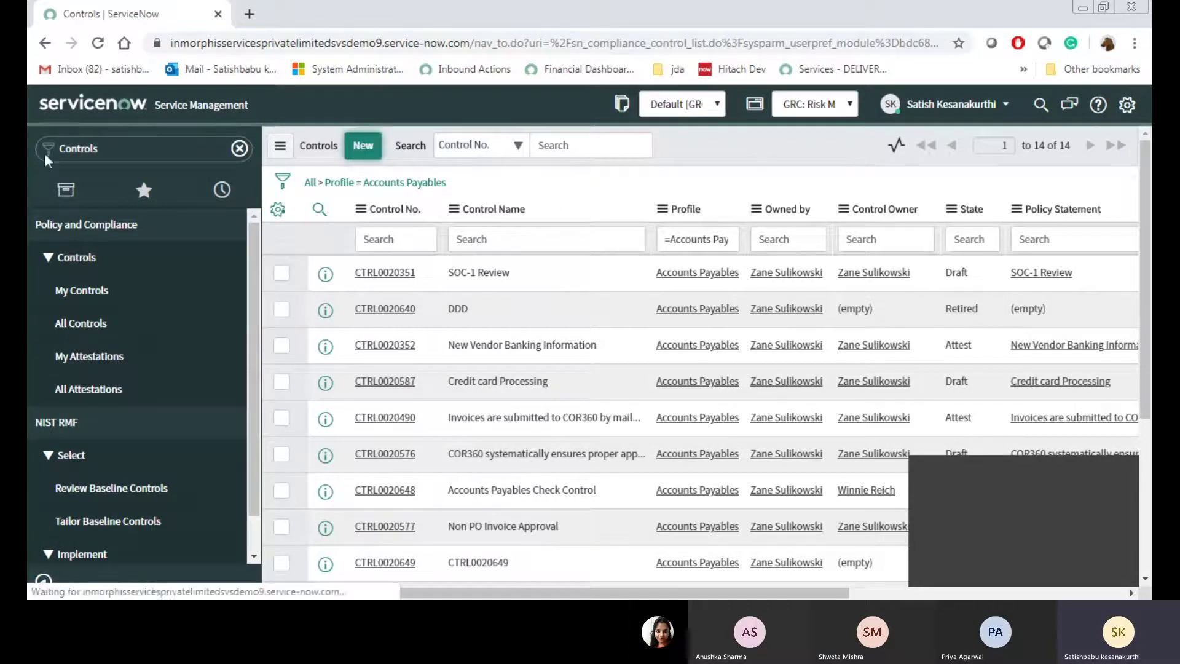
pyautogui.click(45, 44)
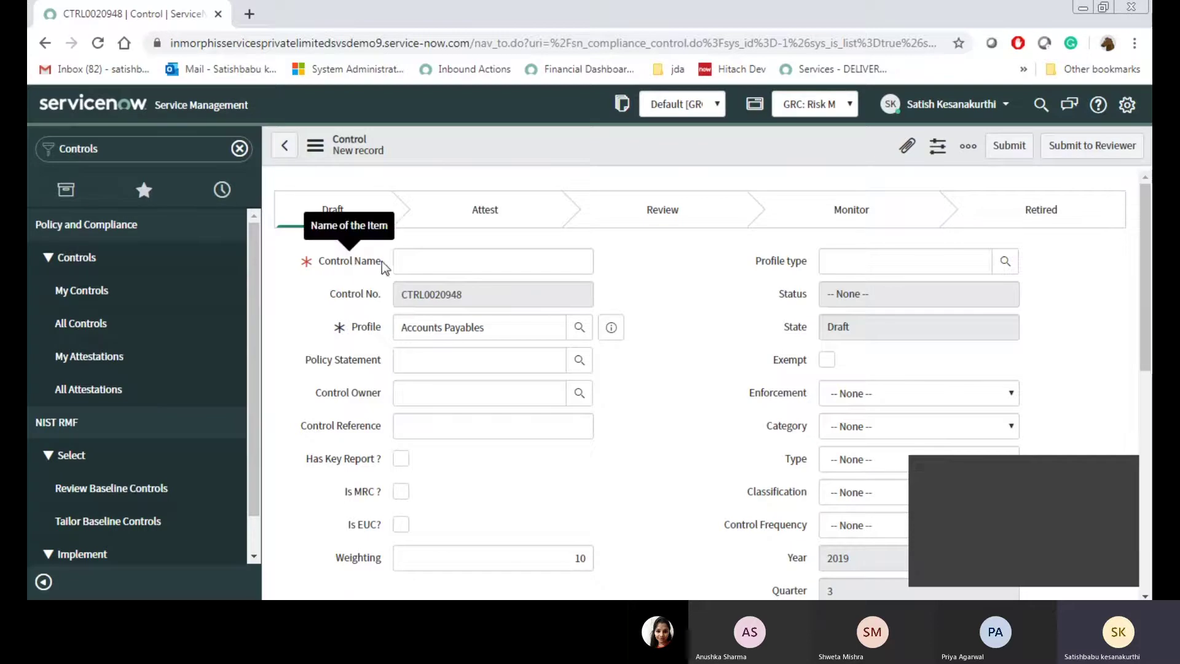
pyautogui.click(425, 256)
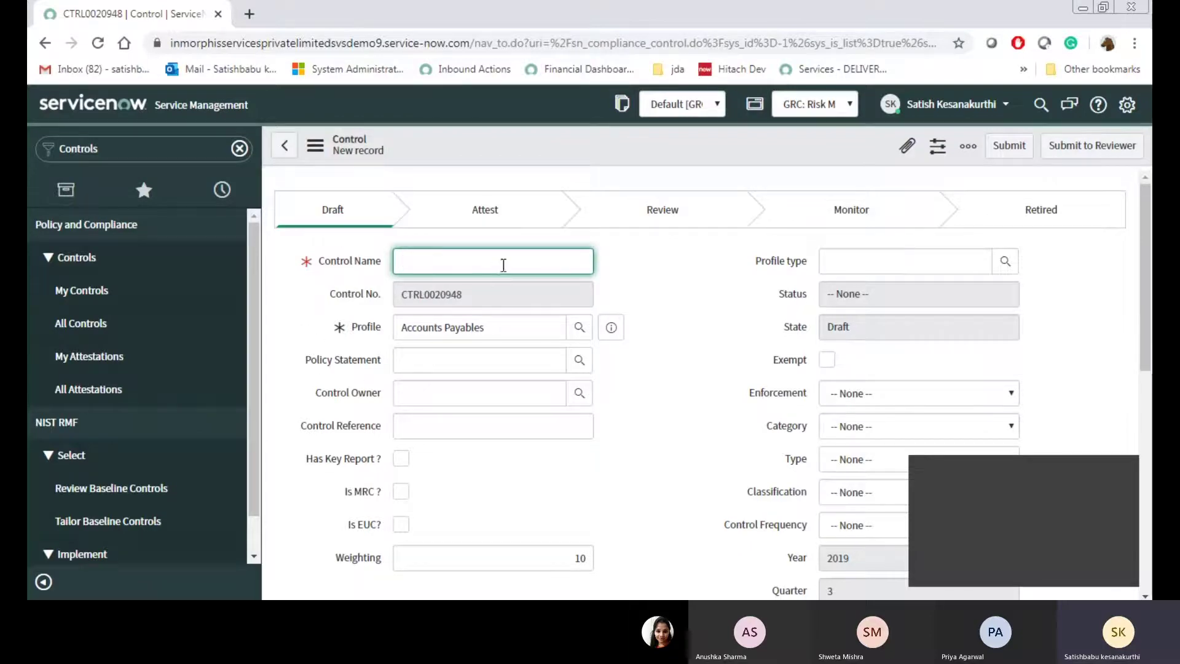
pyautogui.click(438, 360)
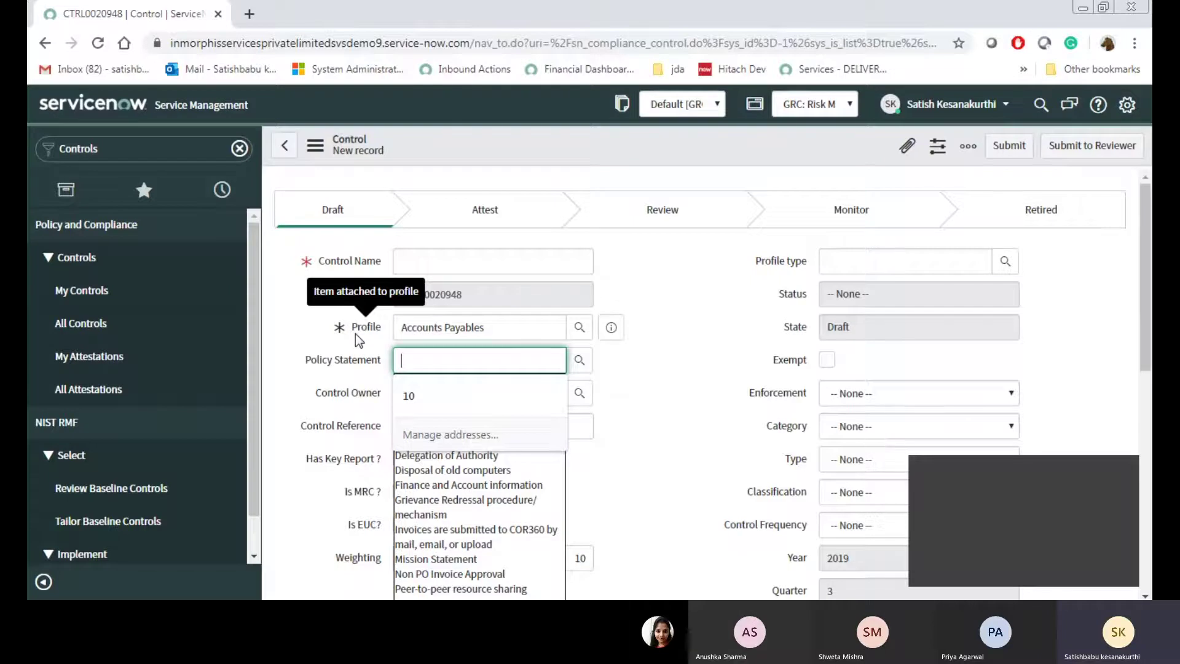
pyautogui.click(369, 359)
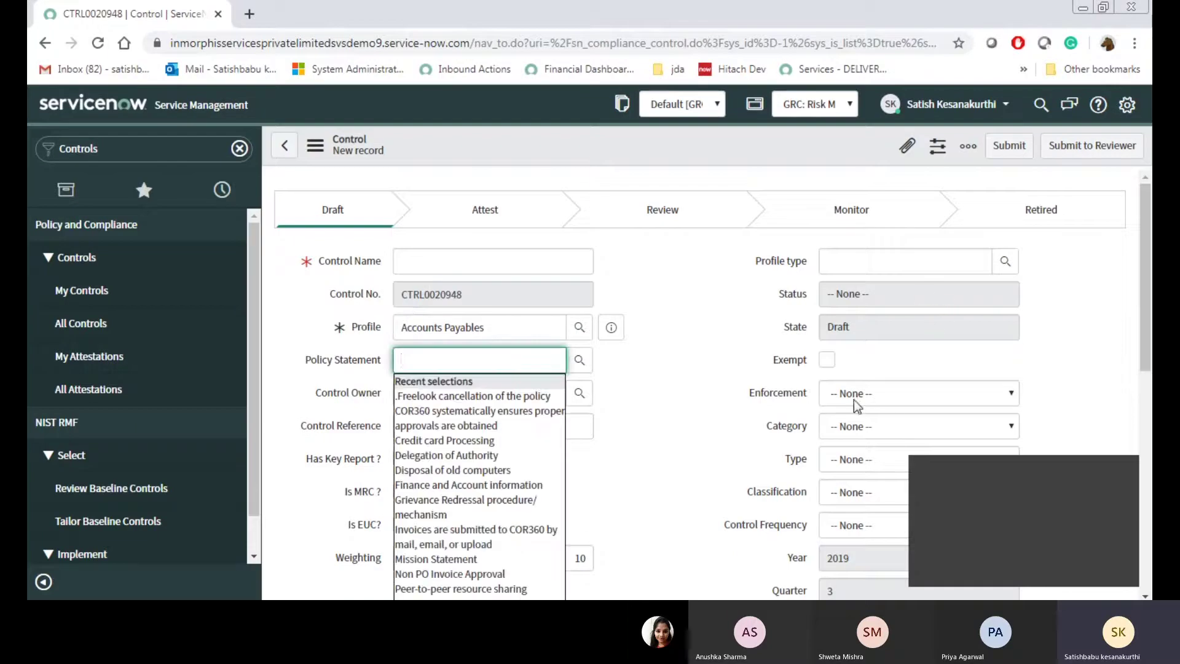
pyautogui.click(851, 460)
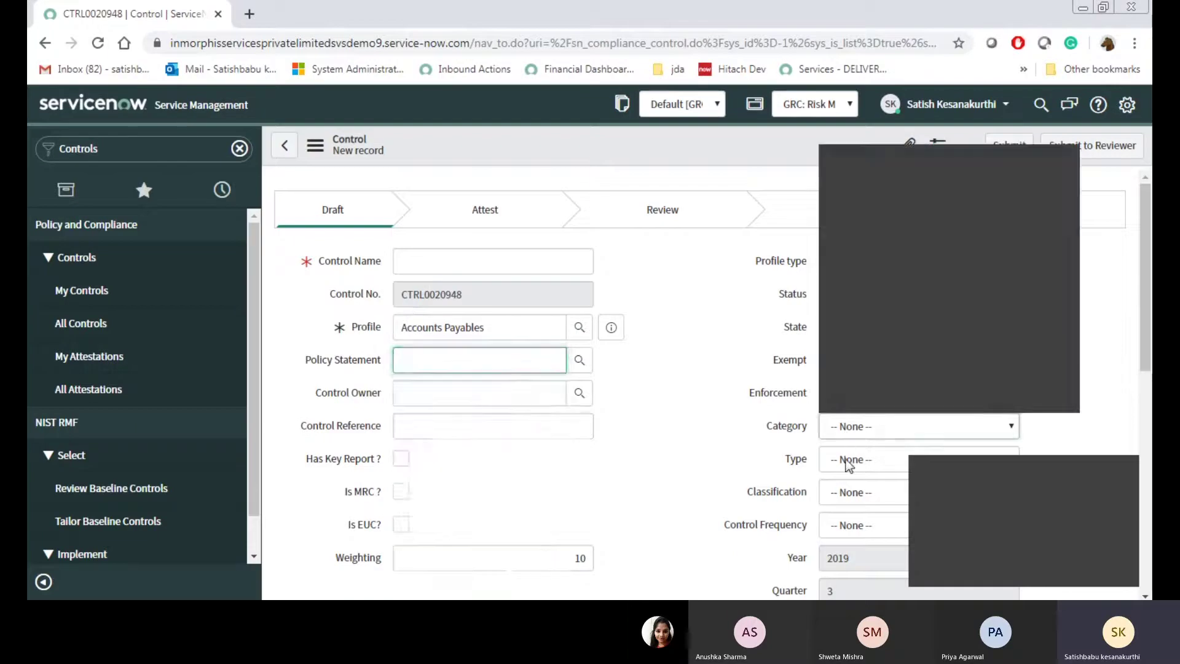
pyautogui.click(849, 499)
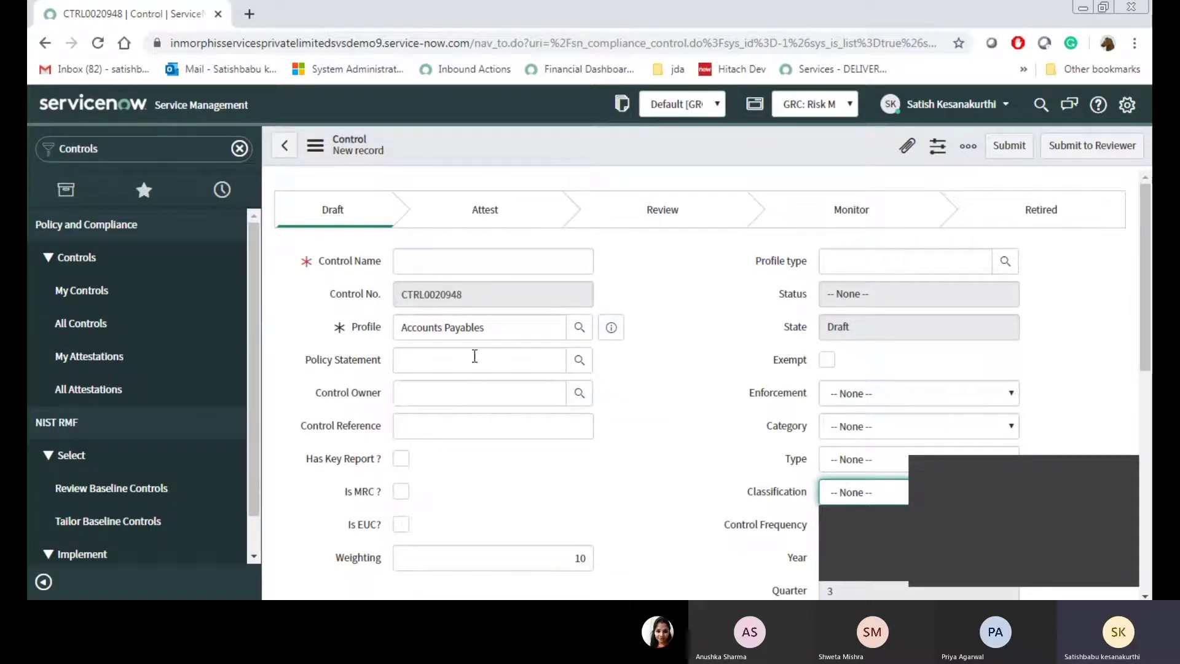
pyautogui.click(469, 359)
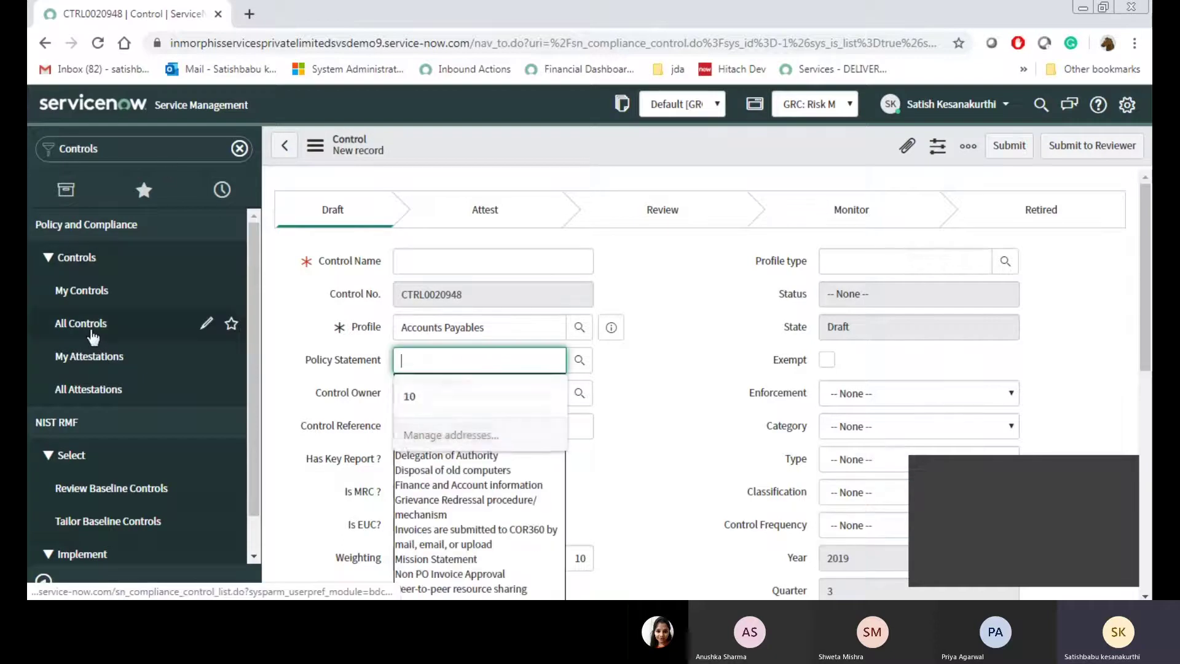
# - Open the All Controls list in a new tab and the SOC-1 Review control in another tab
pyautogui.click(97, 338)
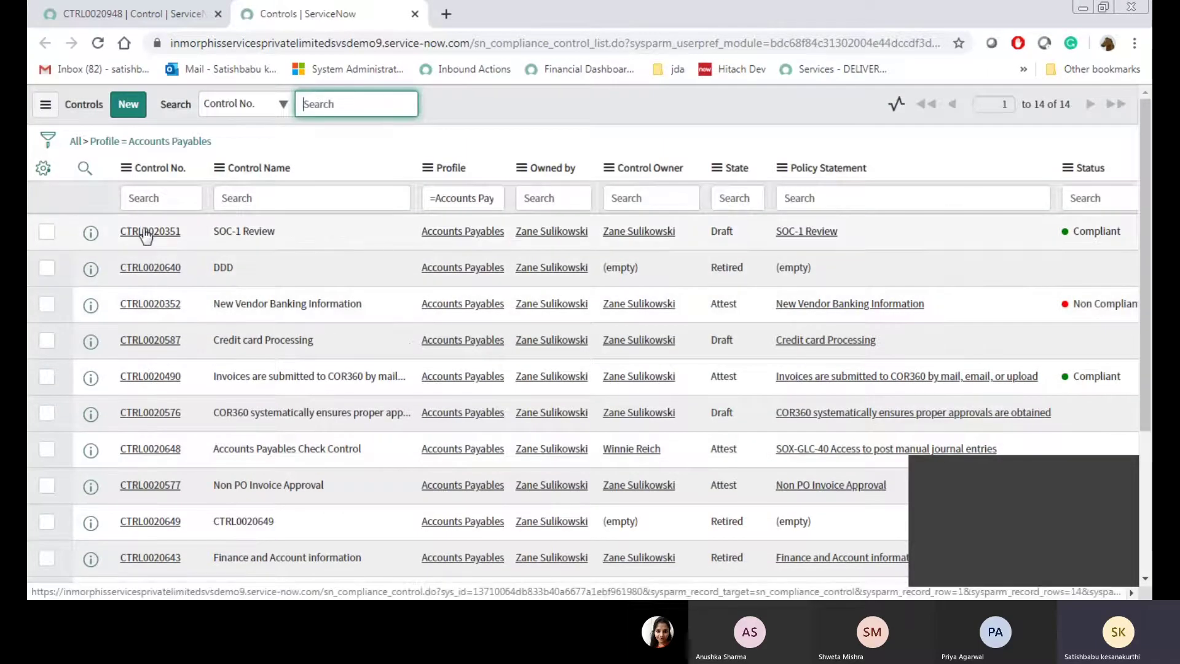
pyautogui.middleClick(157, 232)
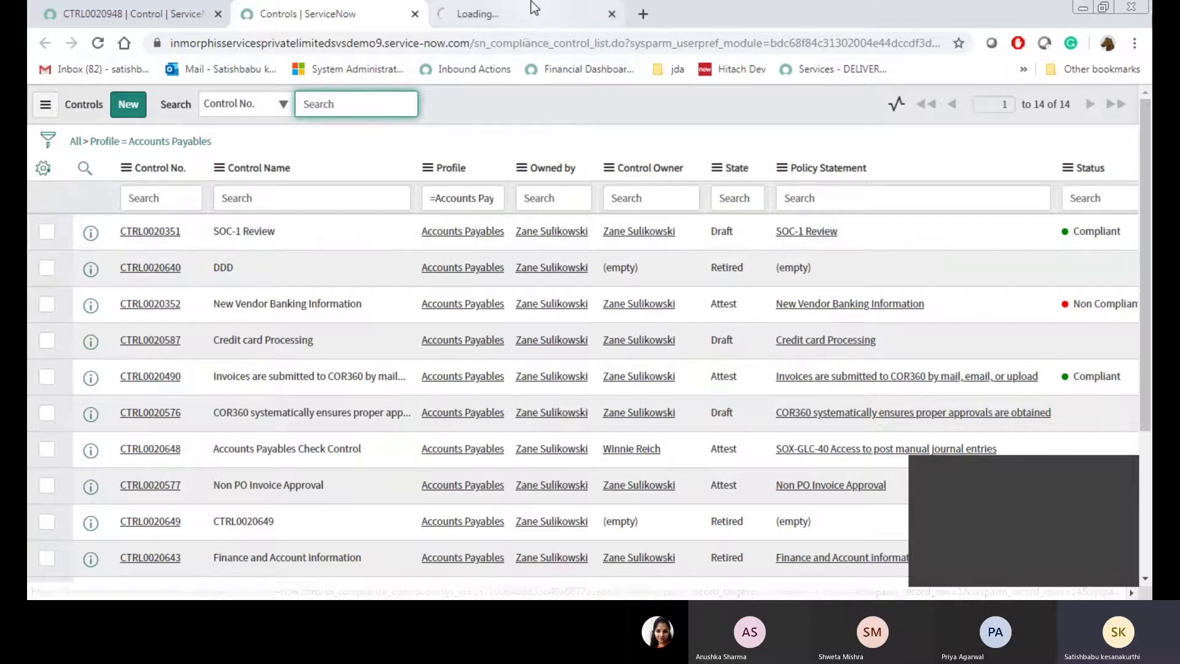
pyautogui.click(529, 7)
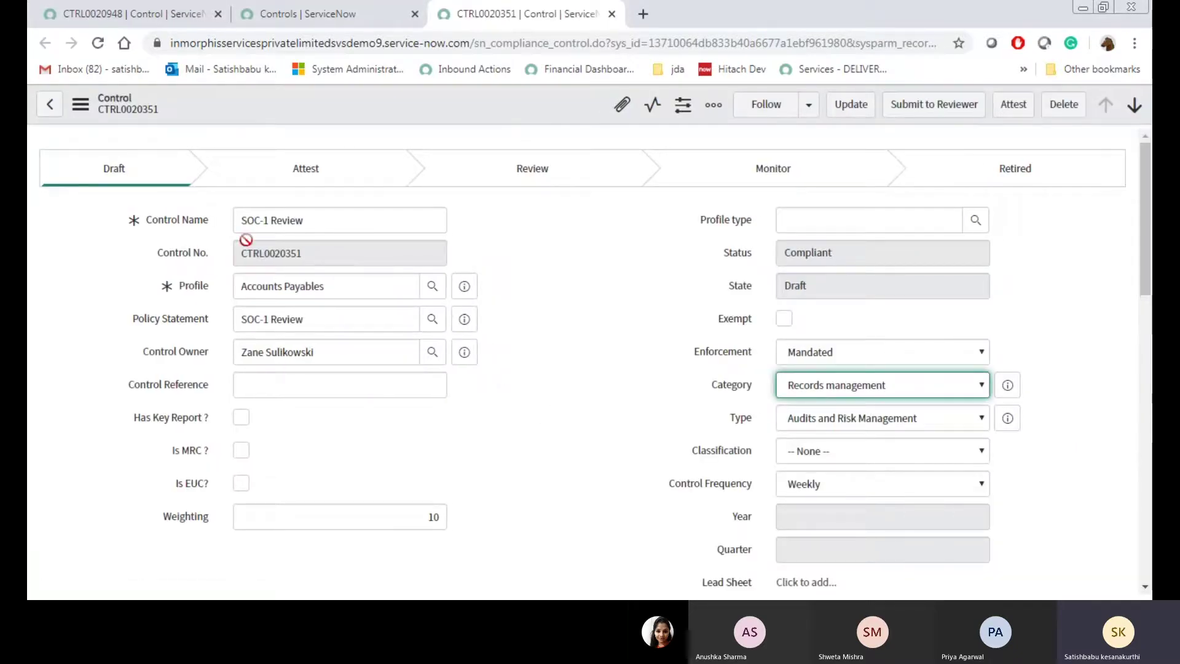
# - Open the SOC-1 Review policy statement linked to the control and compare its category, type and classification with the control record
pyautogui.click(313, 319)
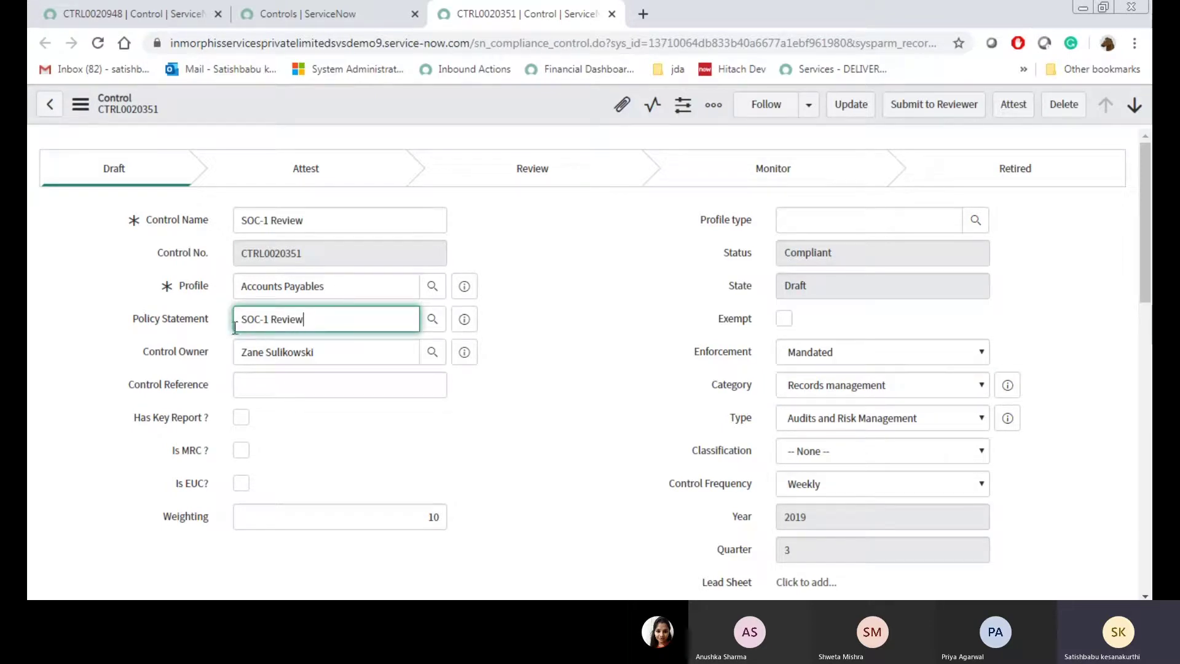
pyautogui.click(464, 319)
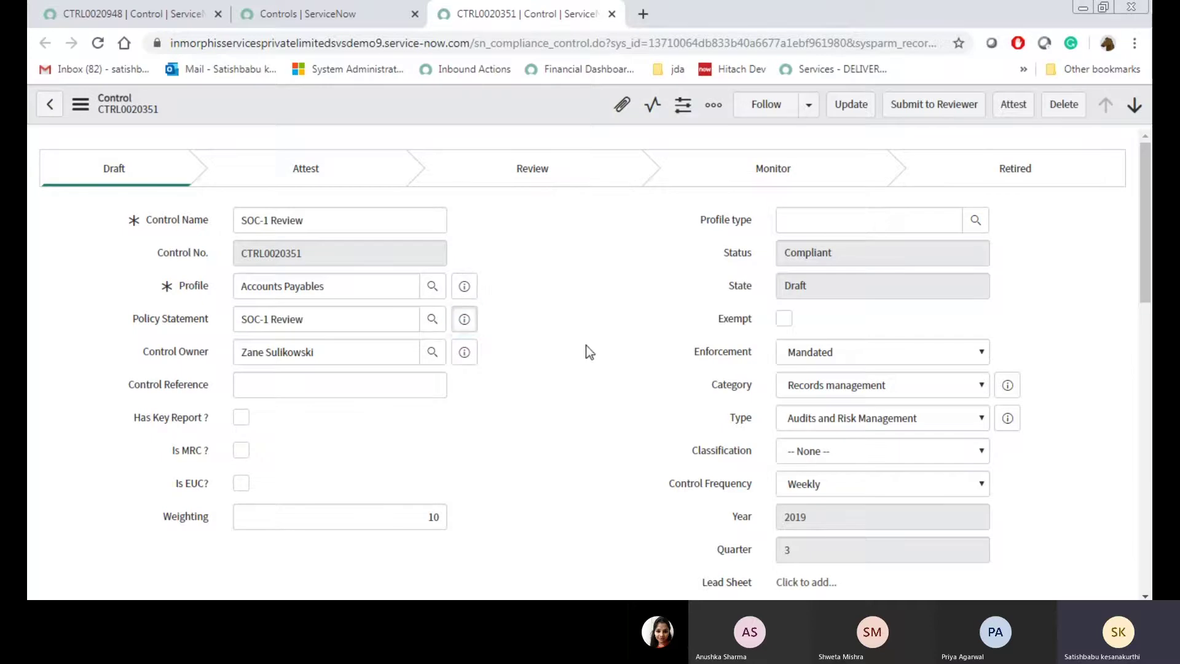
pyautogui.click(687, 361)
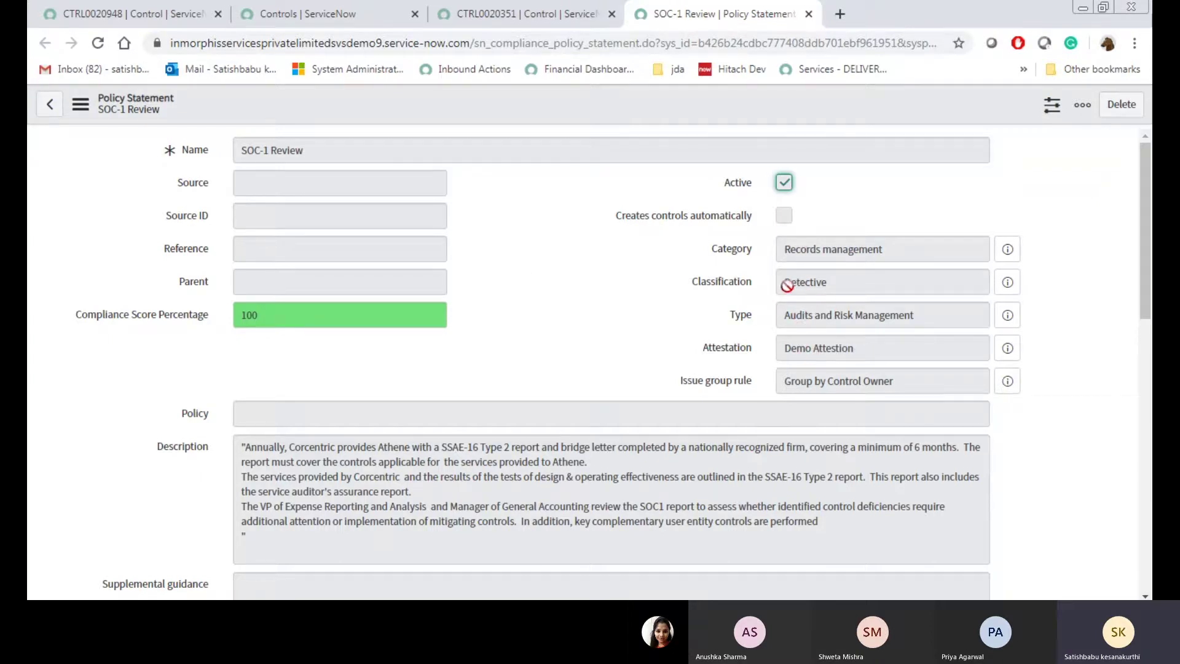
pyautogui.click(545, 18)
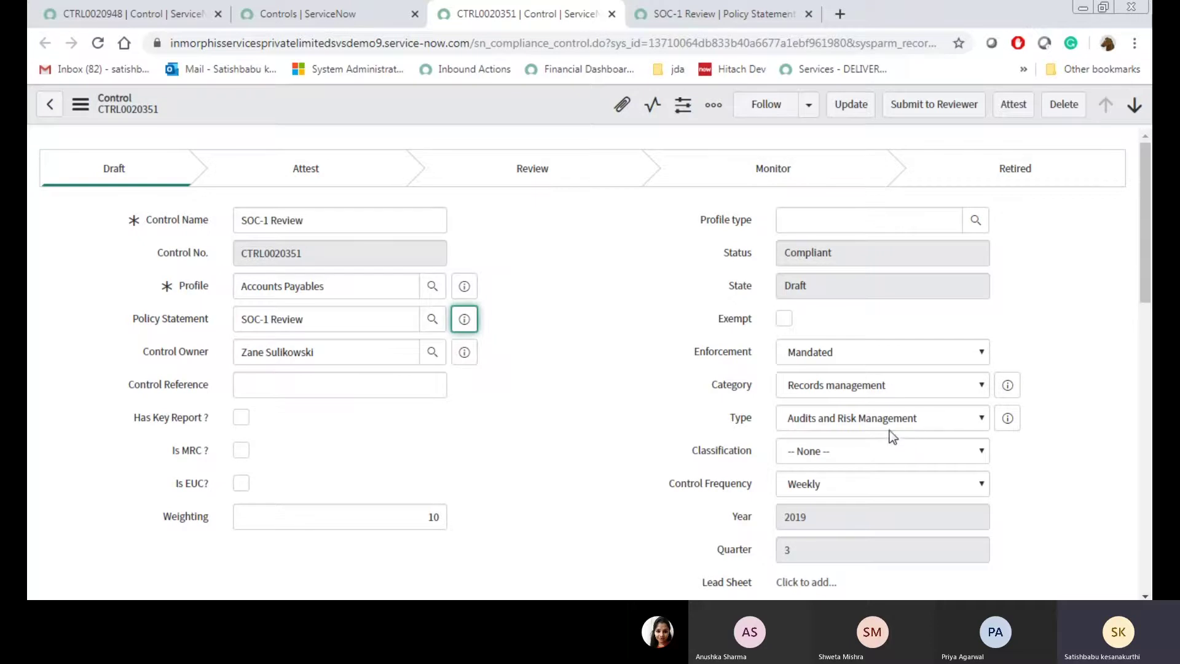
pyautogui.scroll(-1, 612, 483)
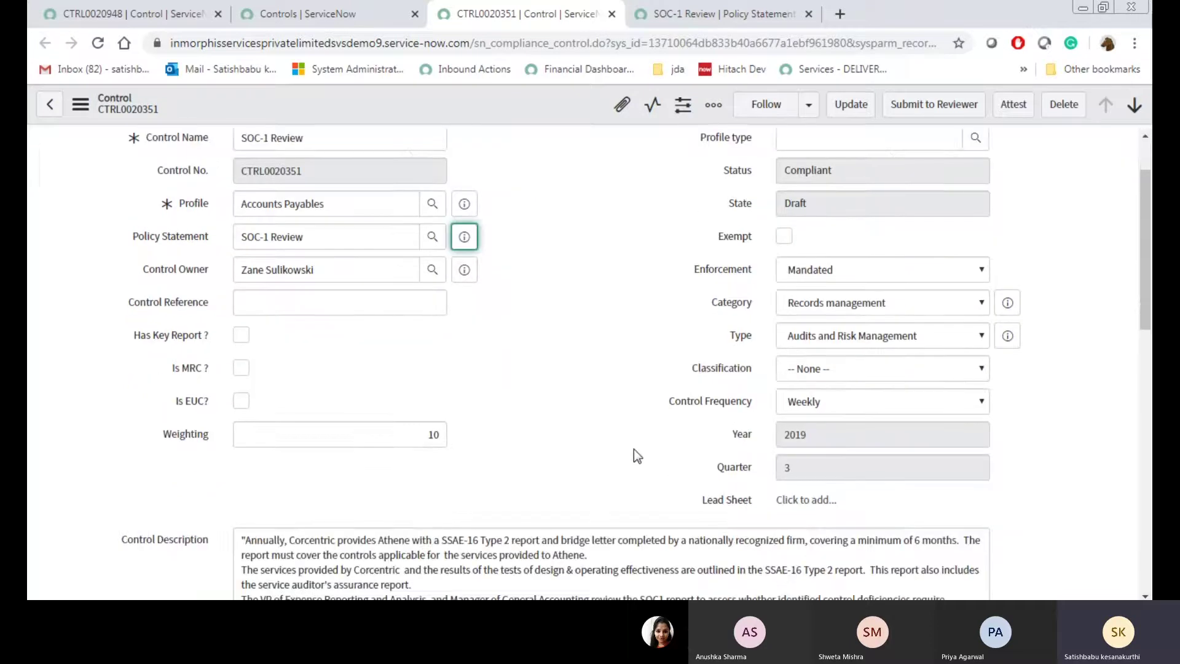
pyautogui.hotkey('ctrl', 'Tab')
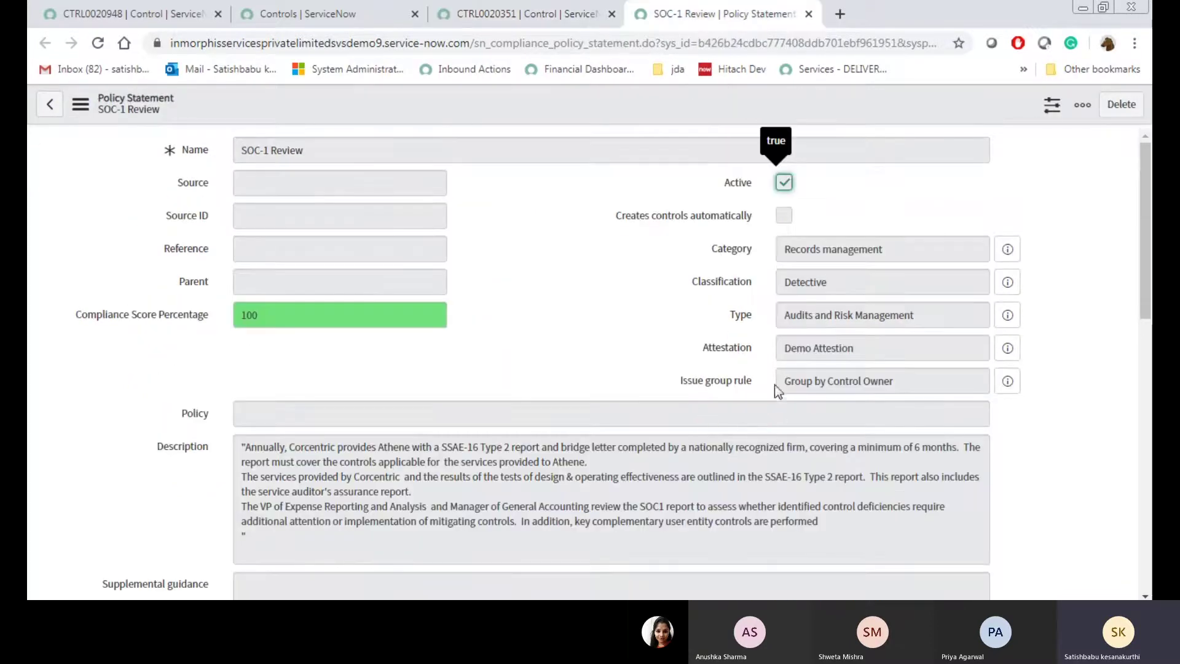
pyautogui.hotkey('ctrl', 'shift', 'Tab')
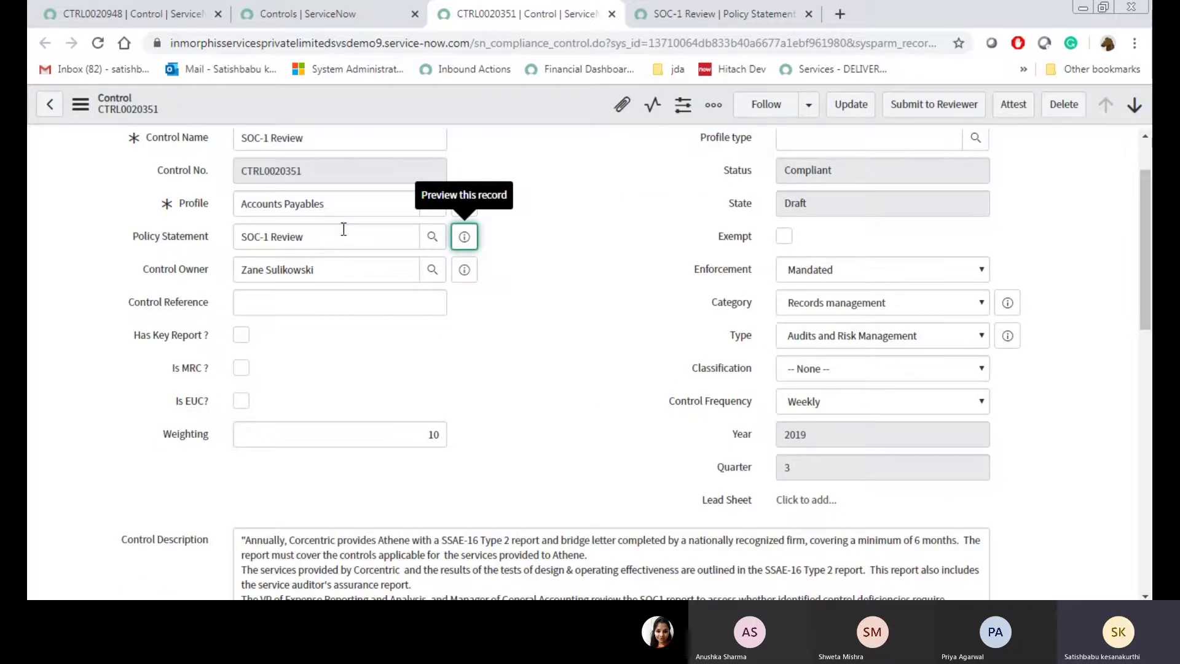
# - Clear the control's policy statement and replace it with Social Media And Networking Restrictions
pyautogui.tripleClick(345, 229)
pyautogui.press('BackSpace')
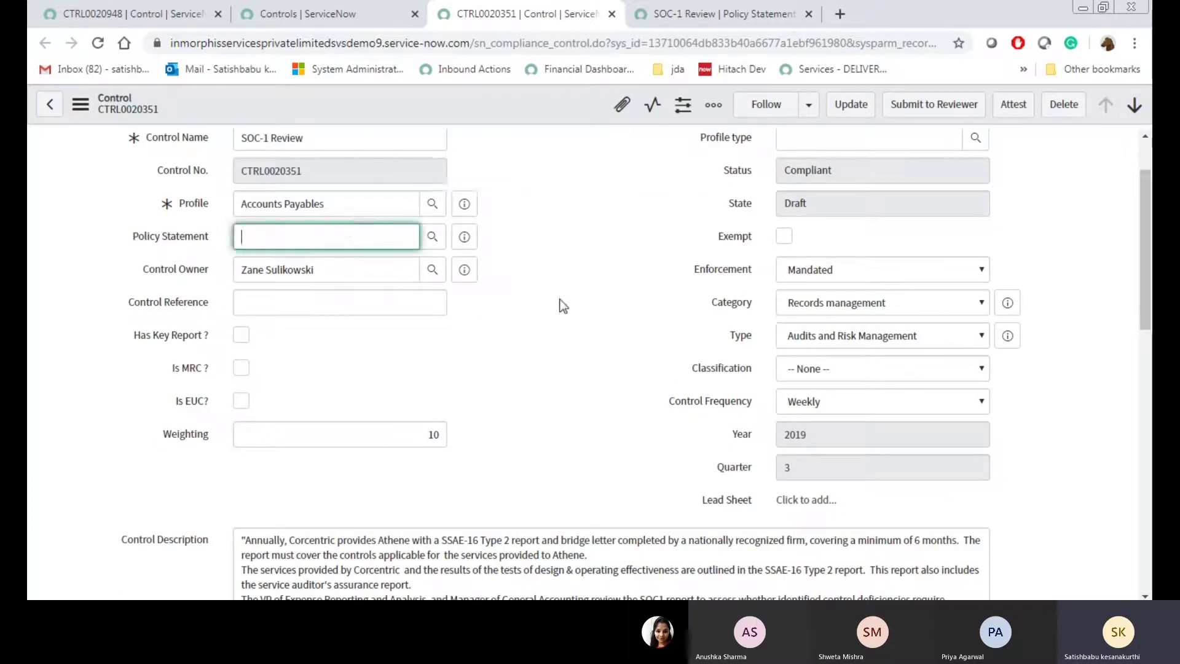
pyautogui.tripleClick(563, 306)
pyautogui.click(655, 367)
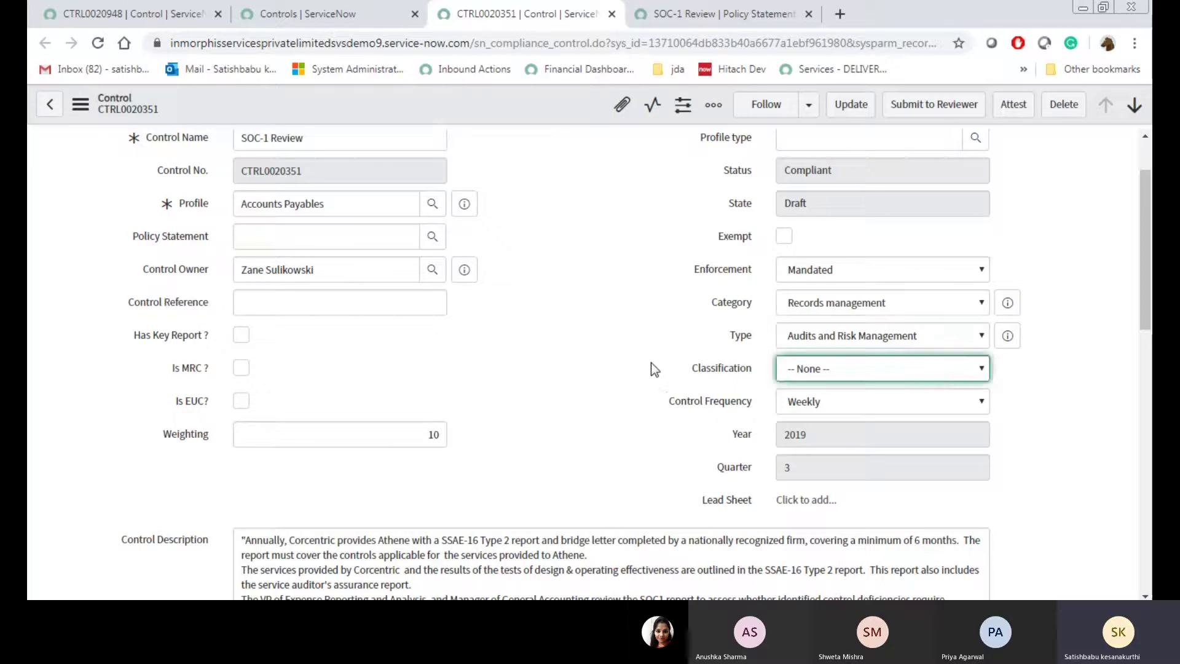
pyautogui.tripleClick(612, 353)
pyautogui.scroll(2, 606, 335)
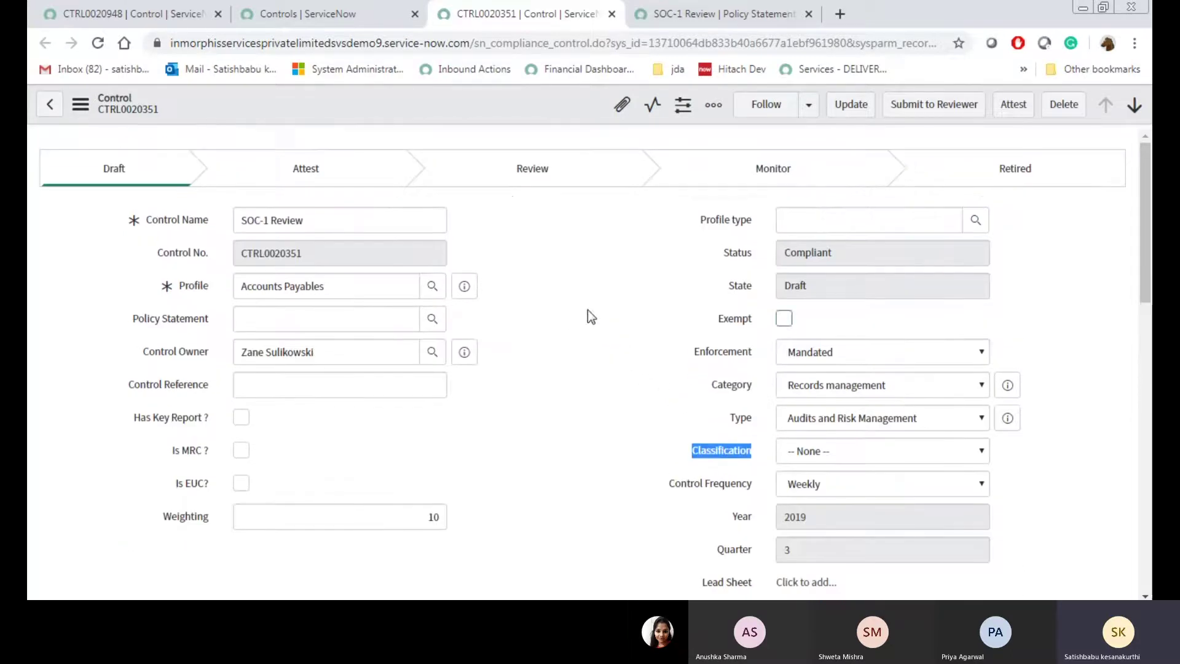
pyautogui.click(318, 321)
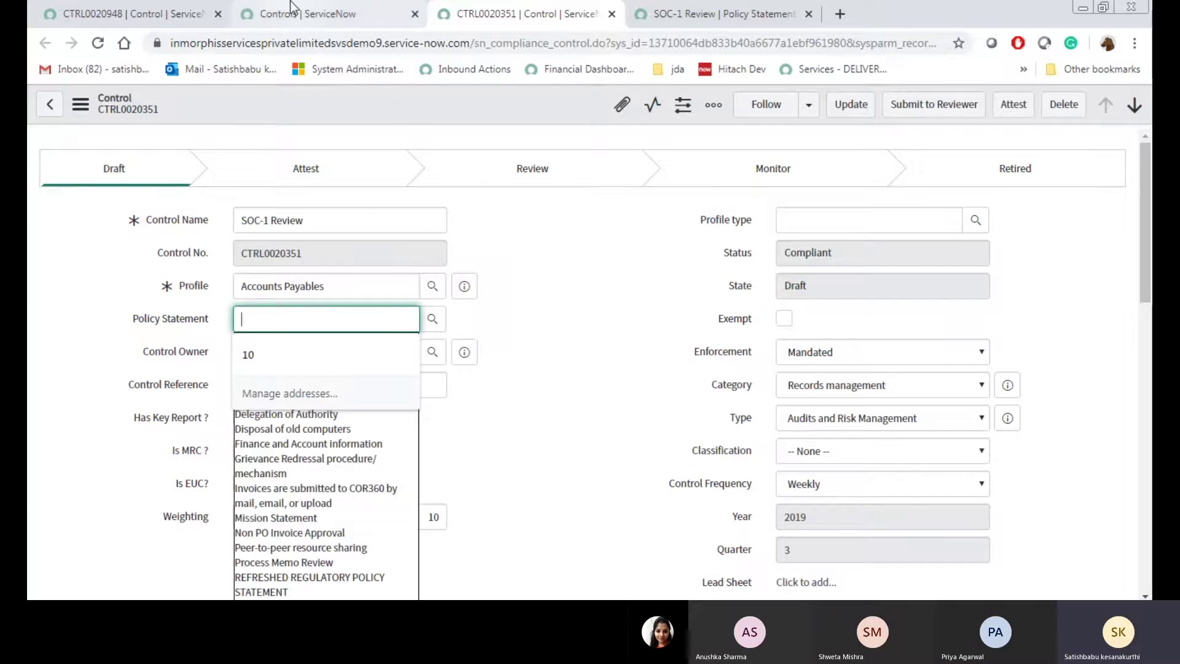
pyautogui.click(290, 1)
pyautogui.click(556, 12)
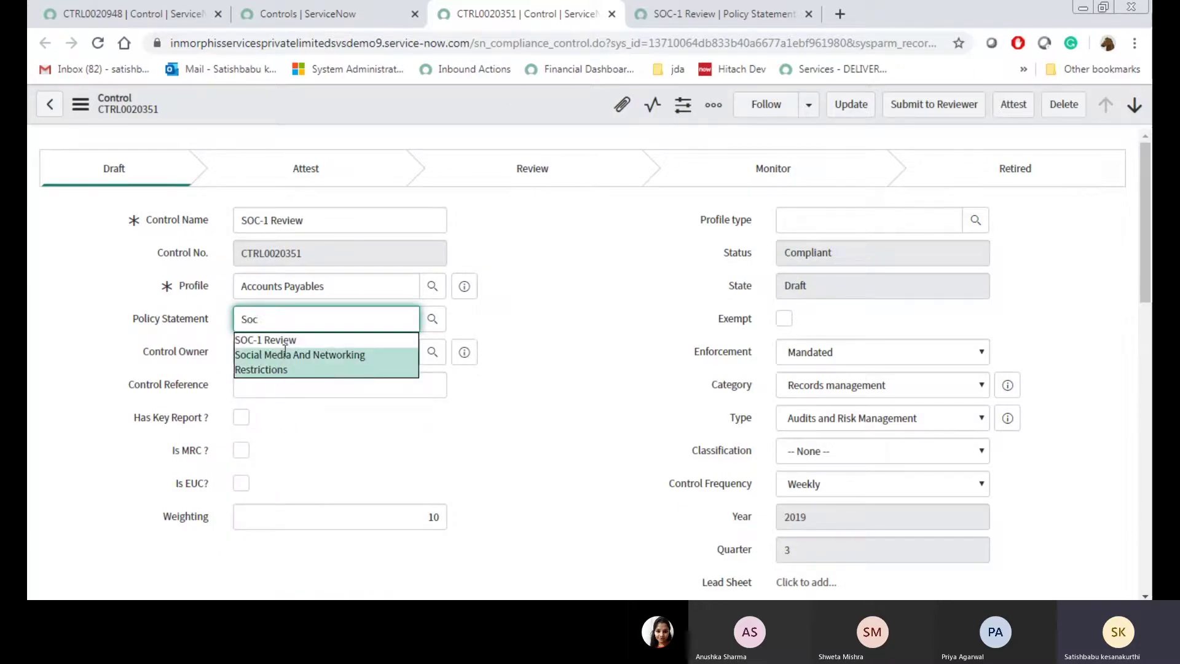
pyautogui.click(284, 353)
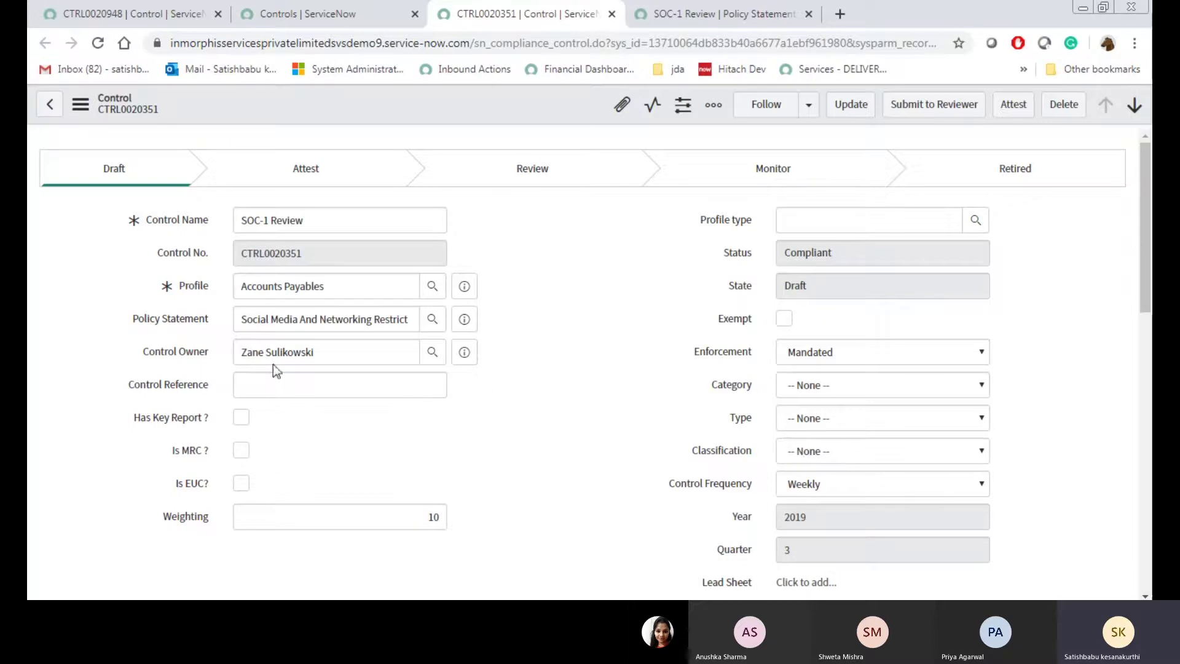
# - Clear the control owner, and reload the control record to discard the unsaved changes
pyautogui.tripleClick(241, 354)
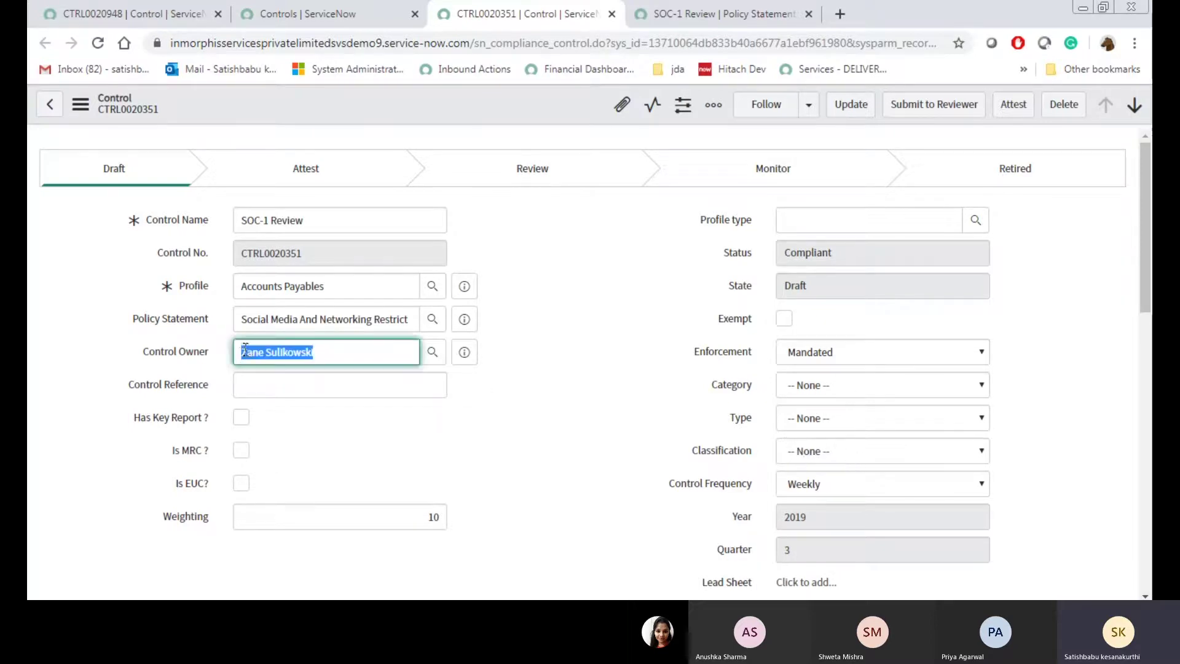
pyautogui.press('BackSpace')
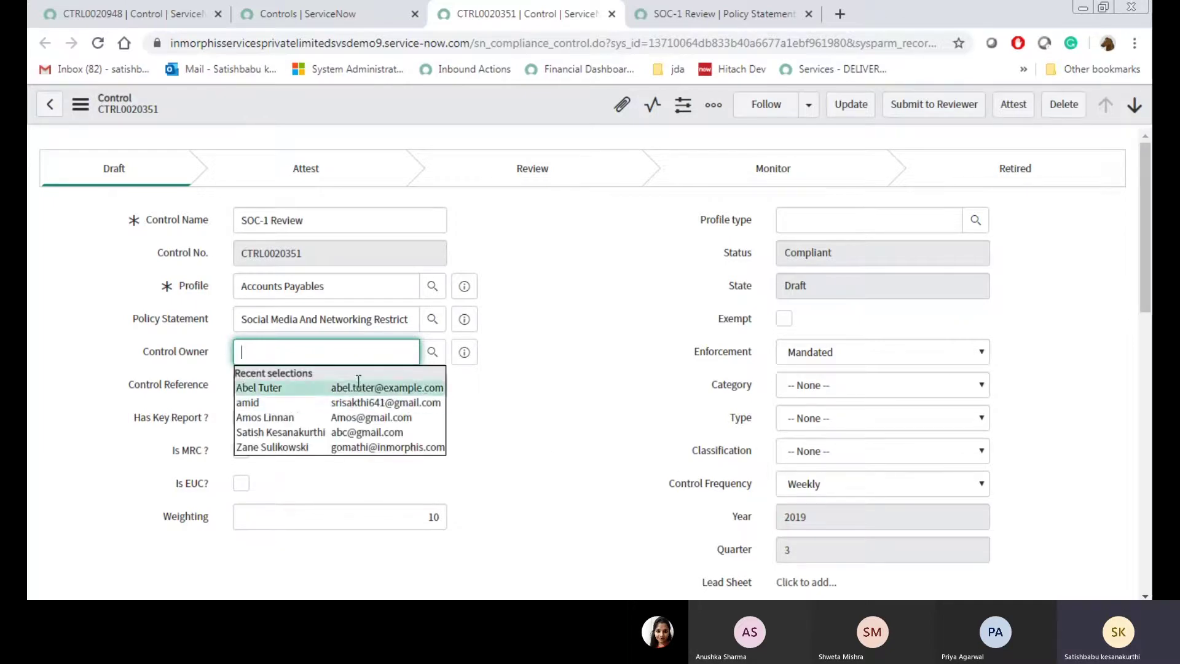
pyautogui.press('F5')
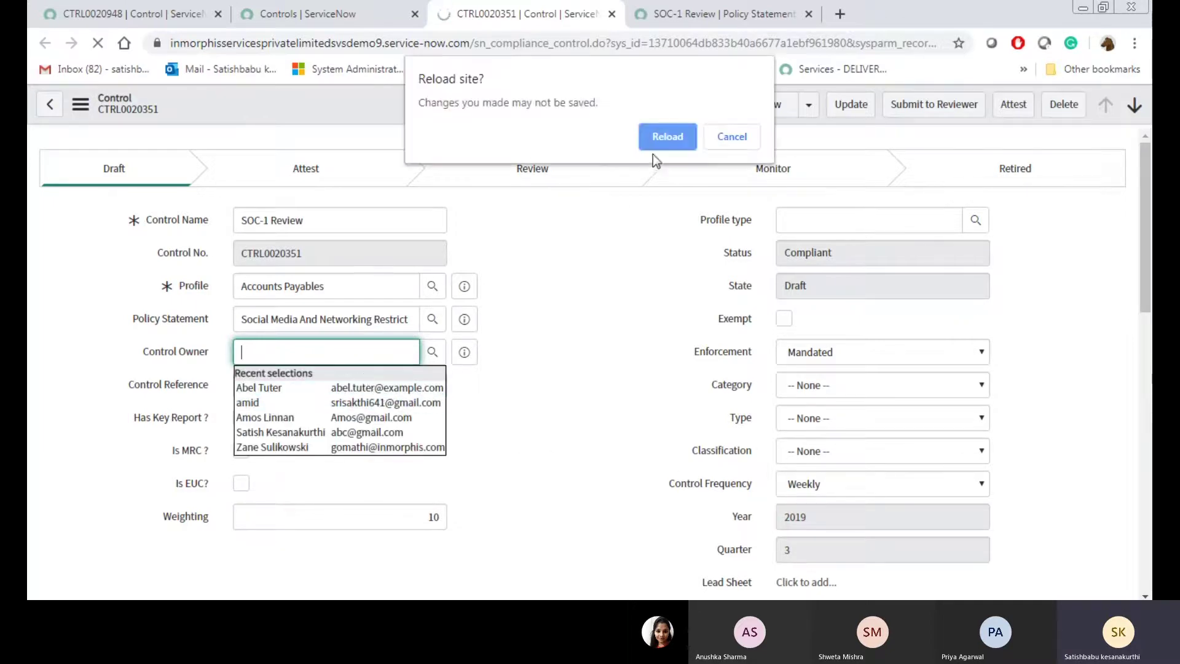
pyautogui.click(657, 137)
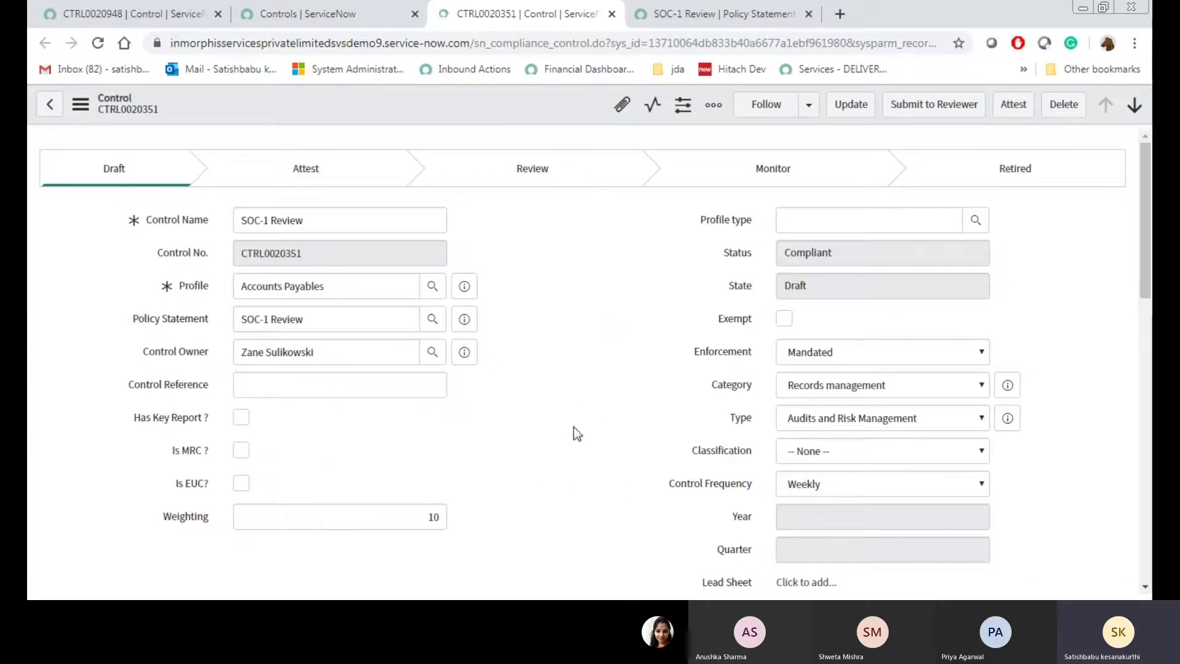
# - Read through the SOC-1 Review control's fields, control description and supplemental guidance
pyautogui.scroll(-1, 490, 467)
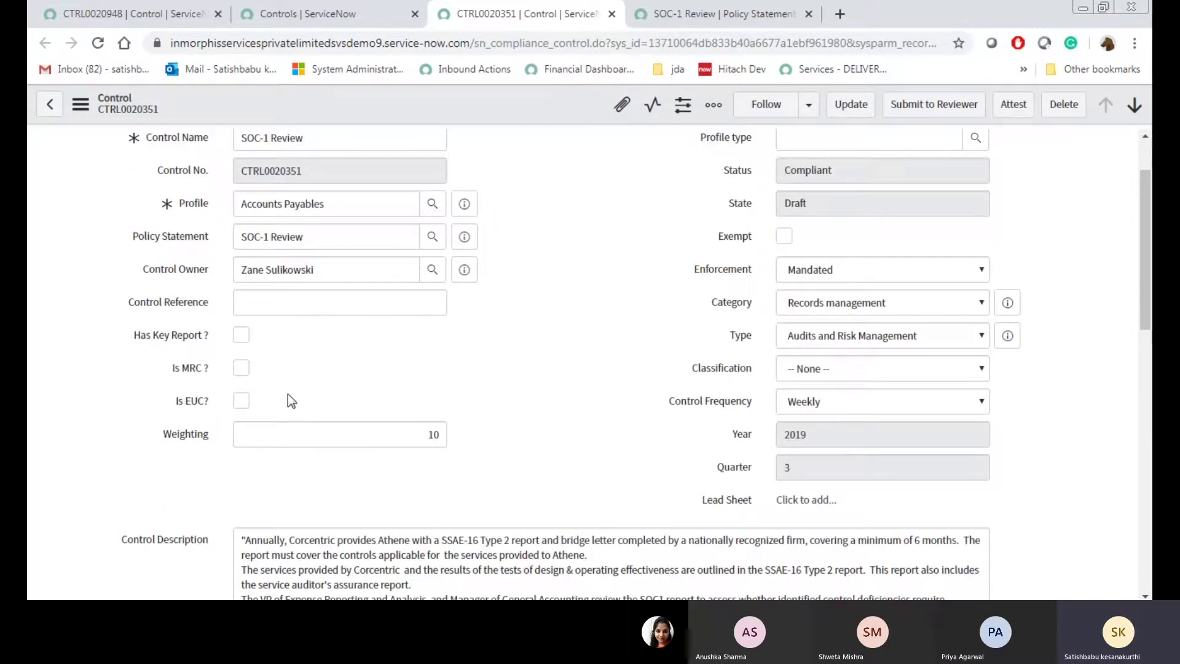
pyautogui.scroll(-3, 514, 469)
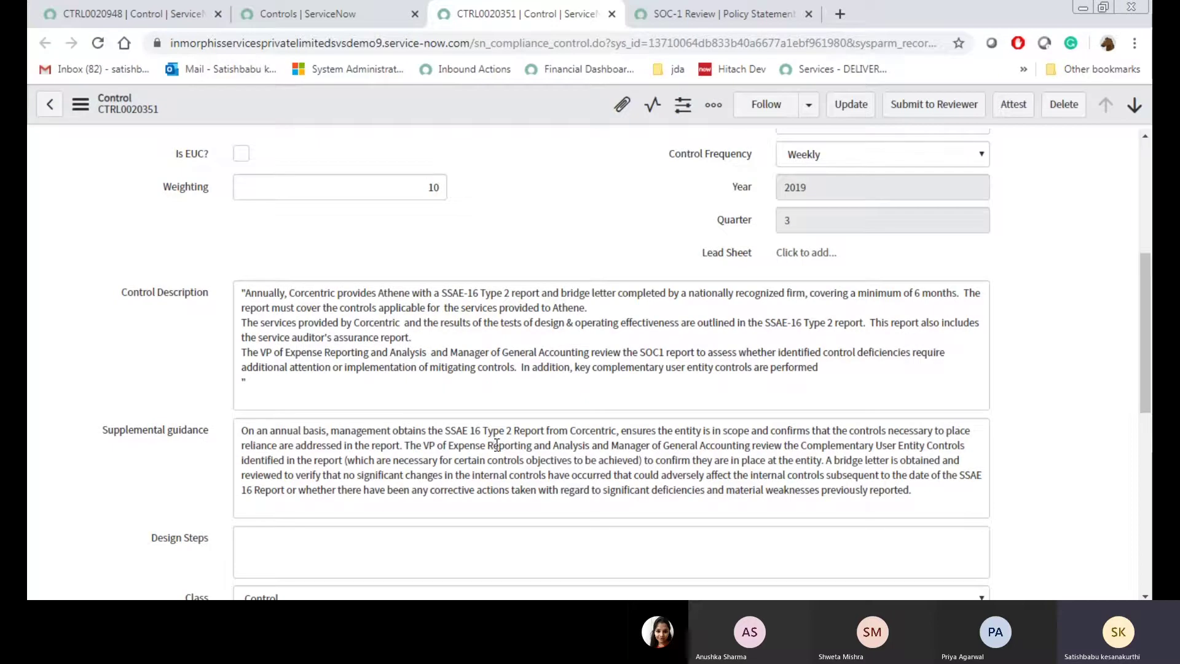
pyautogui.scroll(3, 495, 443)
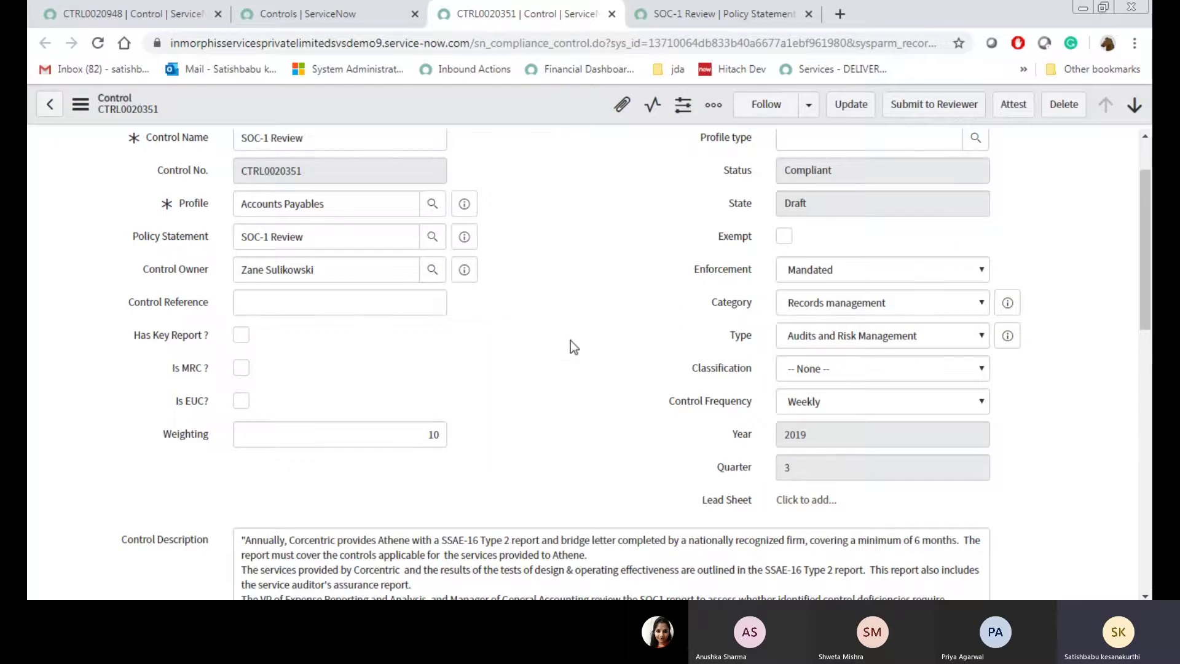
pyautogui.scroll(3, 570, 354)
pyautogui.click(190, 8)
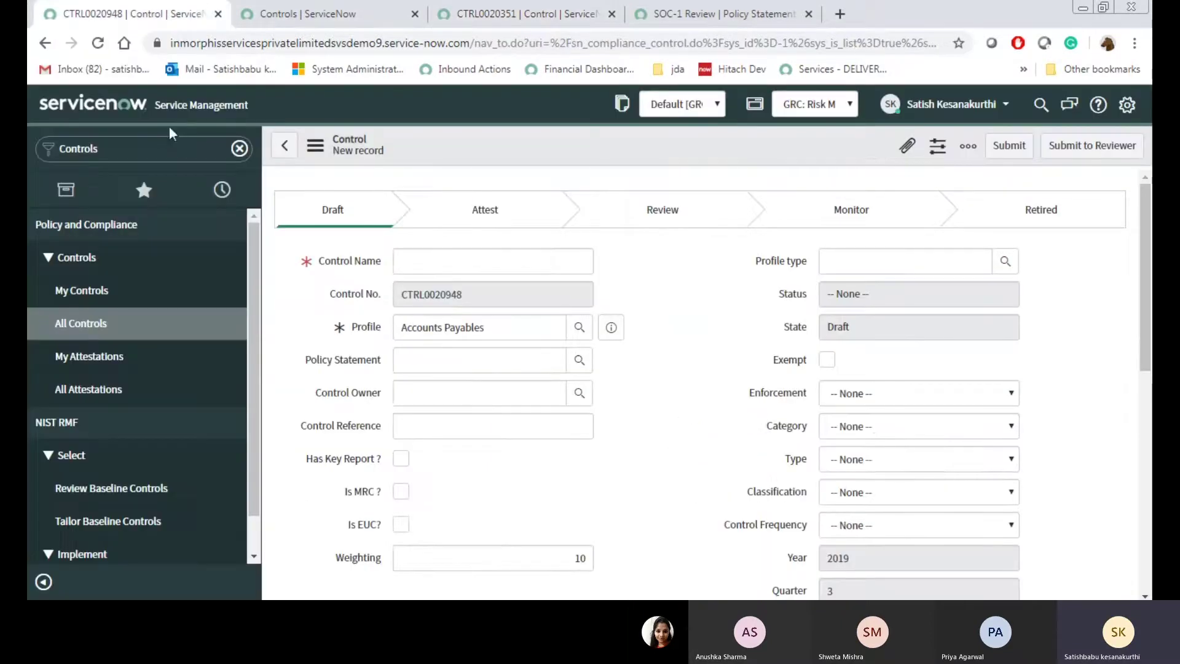
pyautogui.click(178, 148)
pyautogui.press('BackSpace')
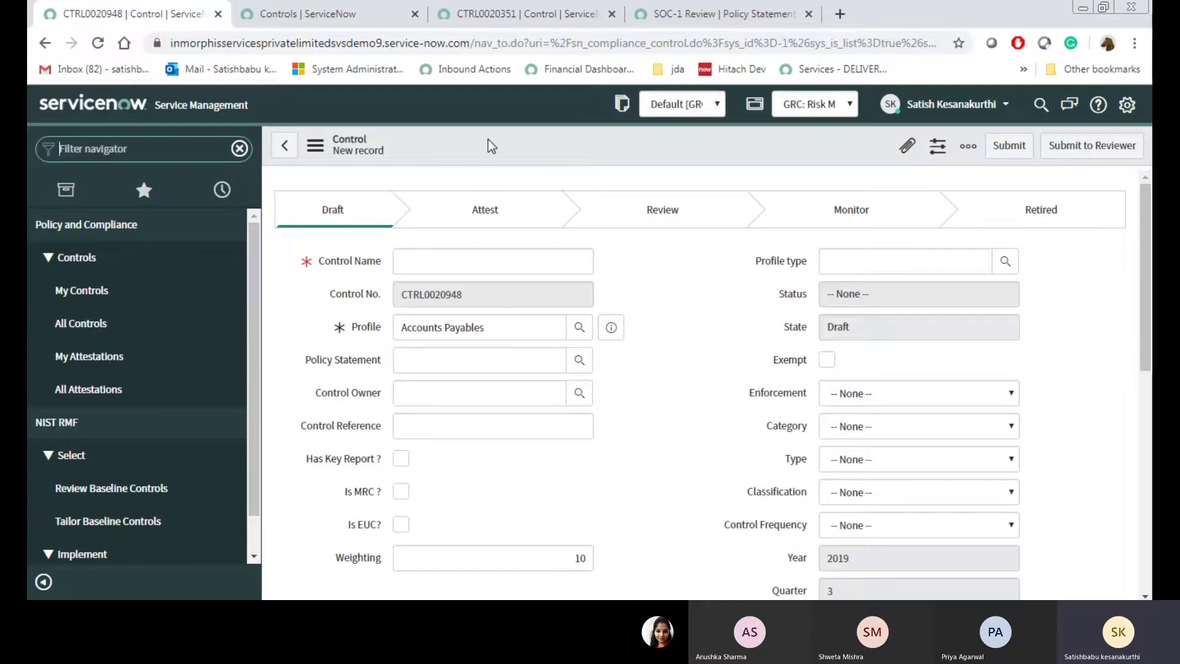
# - Open the dev53371 ServiceNow instance in a new browser tab and log in as admin with the account password
pyautogui.click(840, 14)
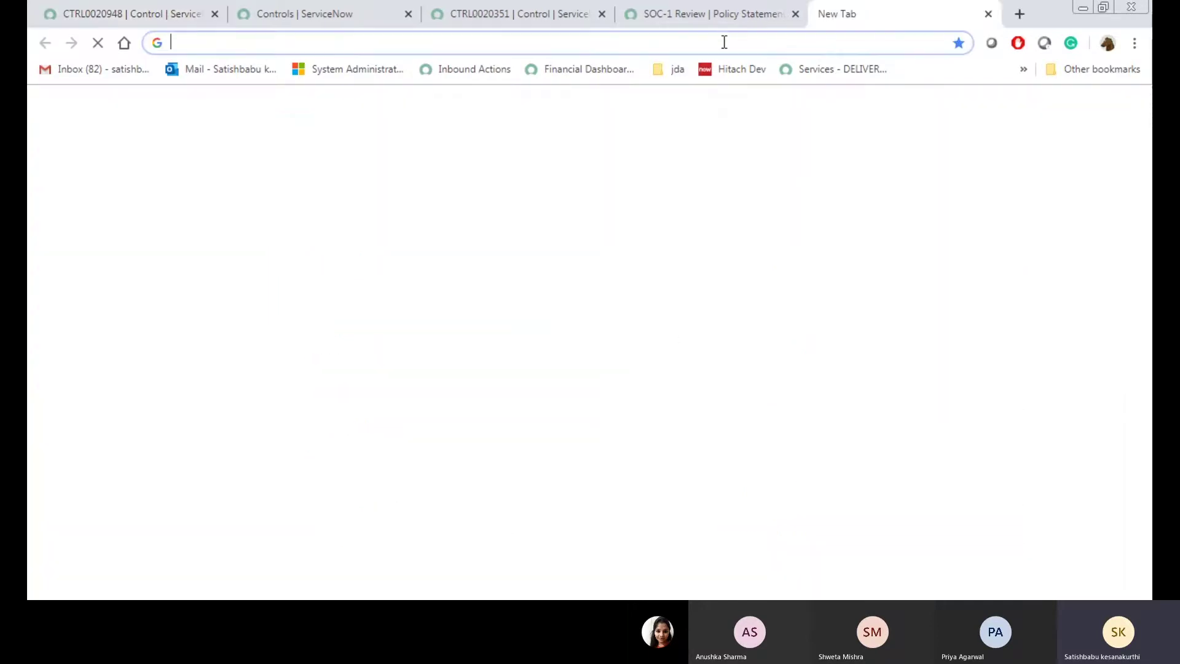
pyautogui.write('dev')
pyautogui.press('Return')
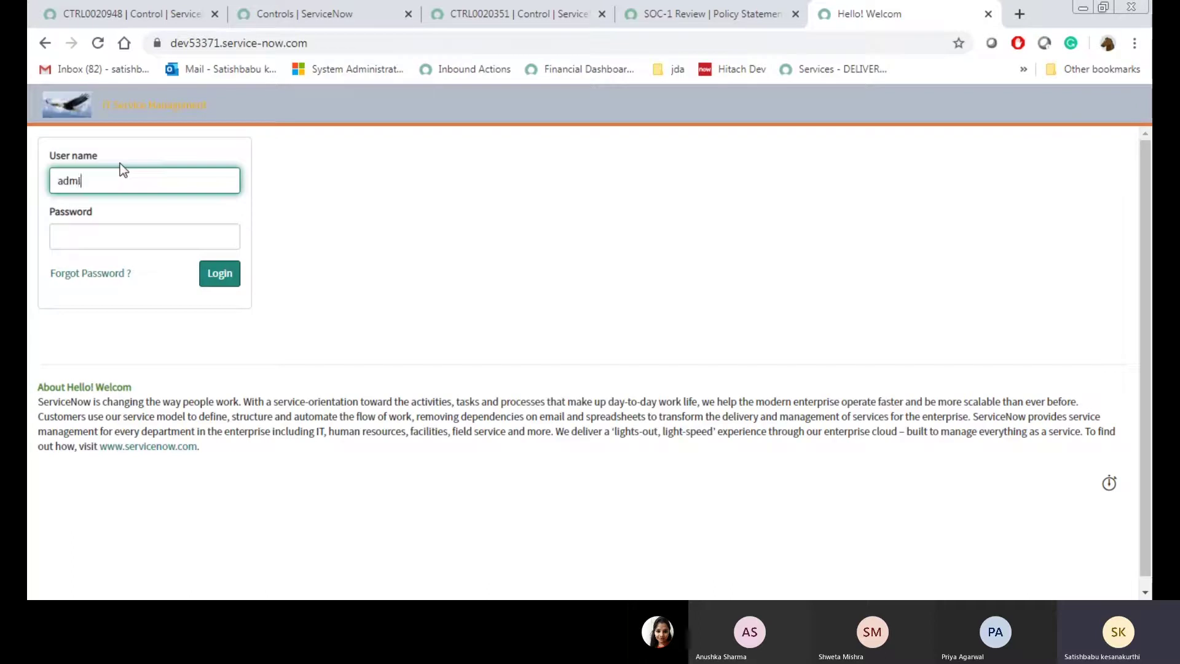
pyautogui.click(179, 236)
pyautogui.write('••••••••••')
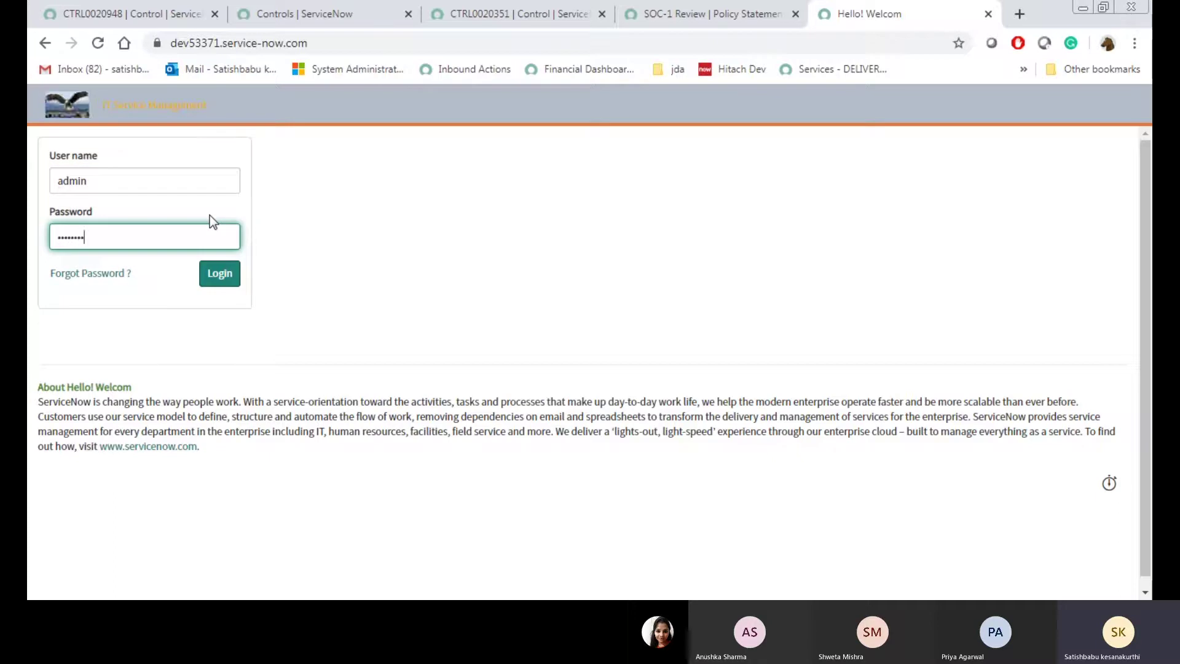
pyautogui.press('Return')
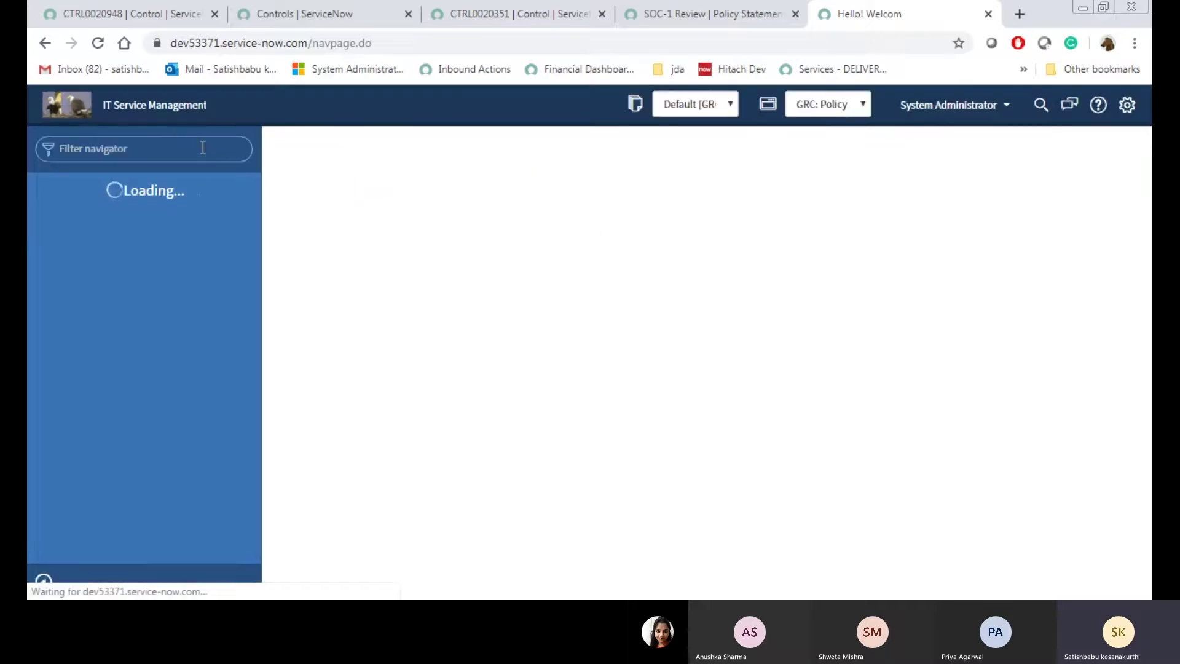
# - Find Controls in the navigator, list all controls, and open the Travel Policy Statement -1 control for Finance in a new tab
pyautogui.write('Controls')
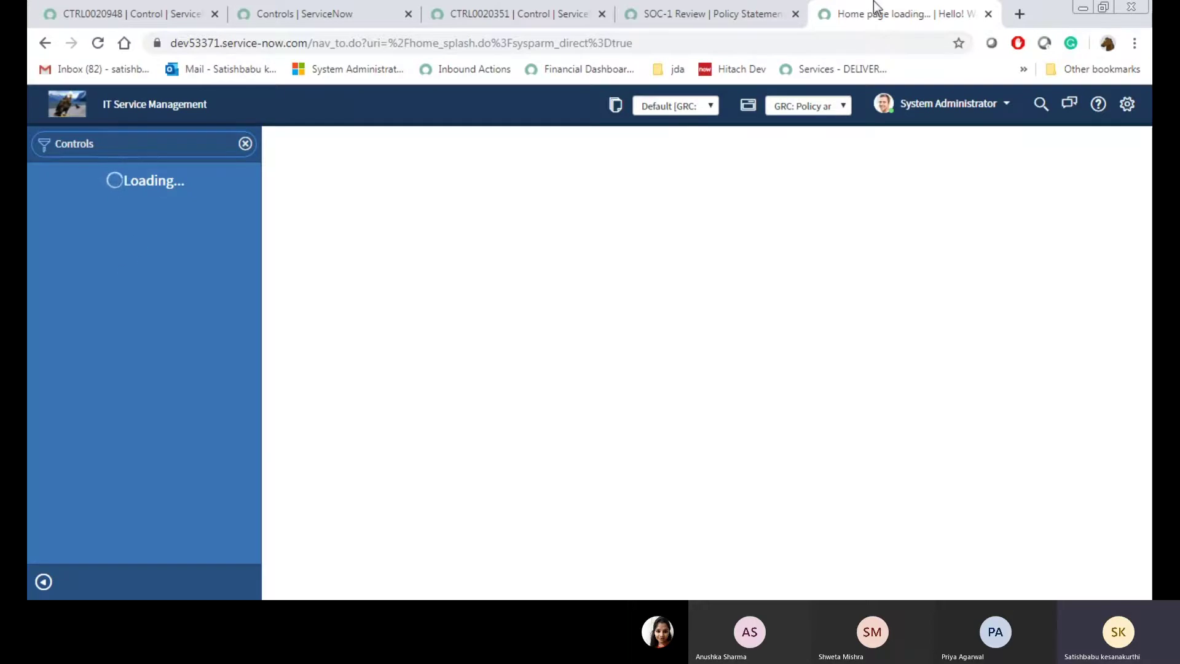
pyautogui.click(747, 9)
pyautogui.click(860, 12)
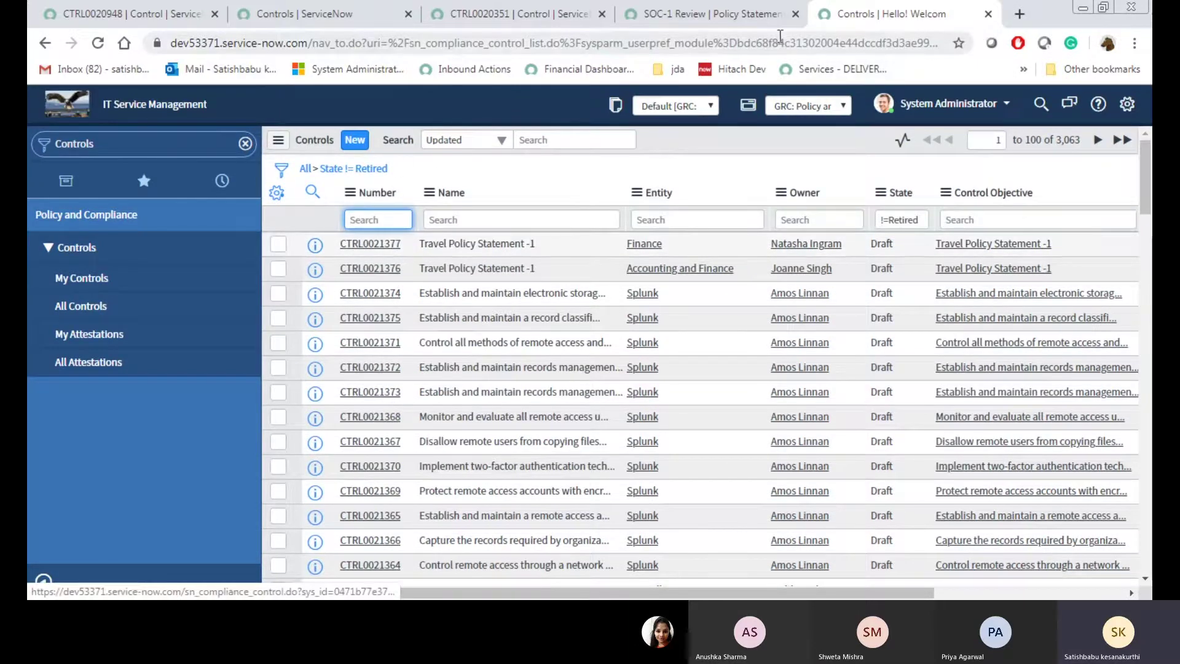
pyautogui.middleClick(358, 246)
pyautogui.click(888, 4)
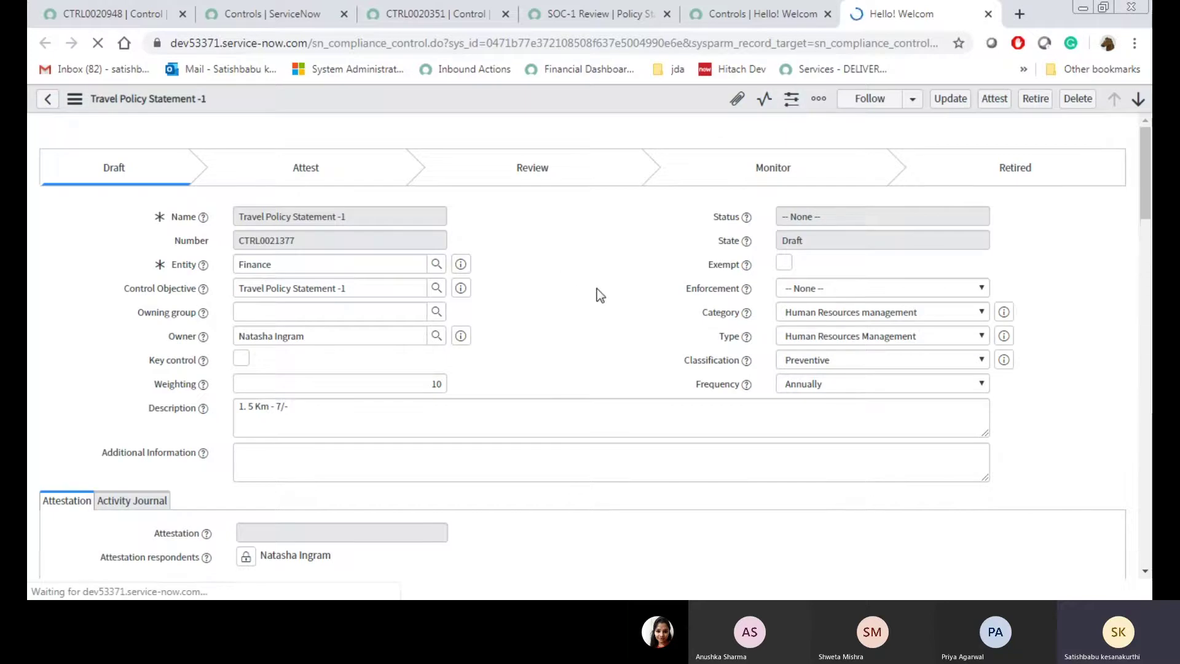
pyautogui.click(594, 358)
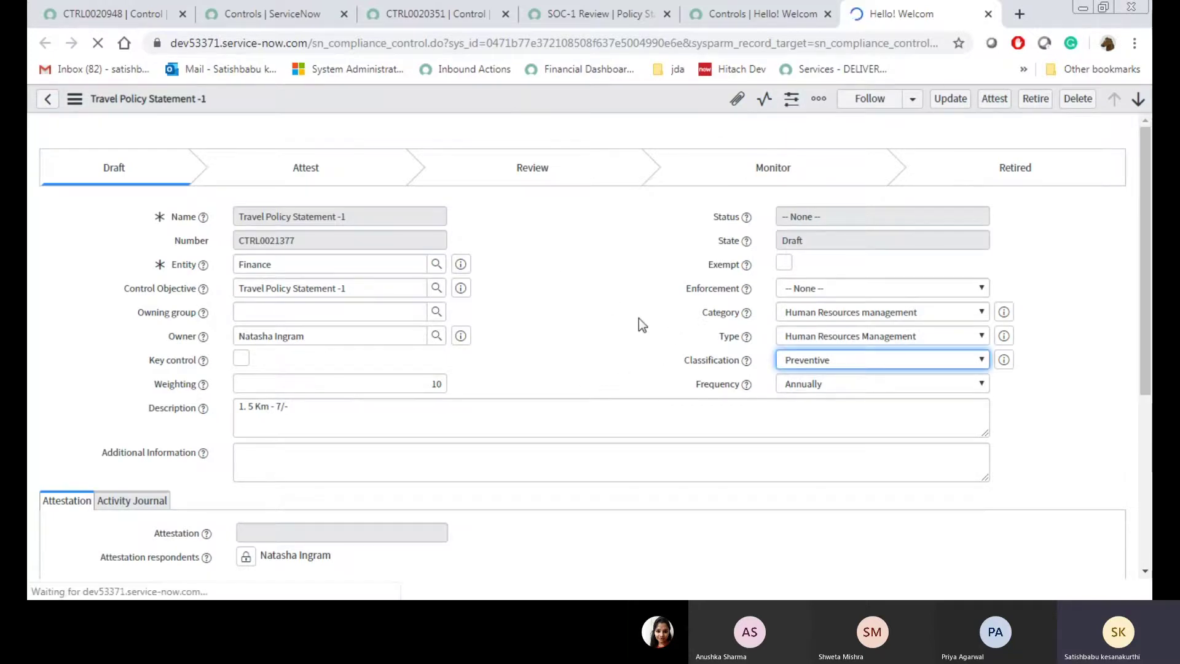
# - Compare the SOC-1 Review control and policy statement with the Travel Policy Statement -1 control, including its owning group, description and attestation fields
pyautogui.click(566, 2)
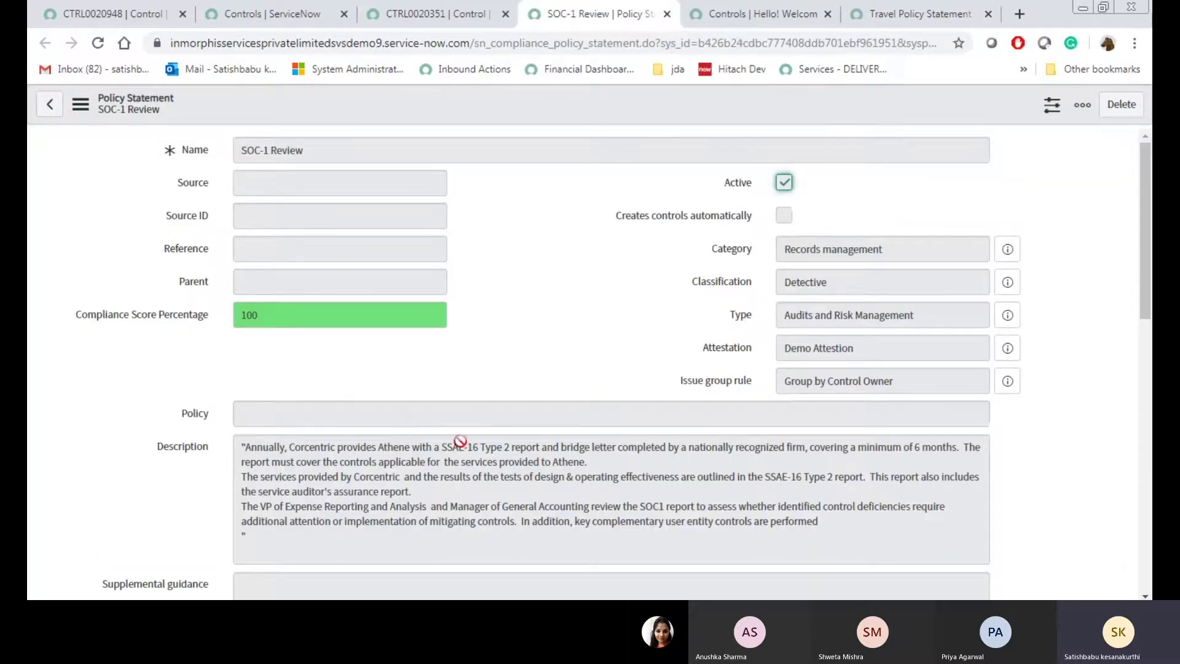
pyautogui.click(464, 3)
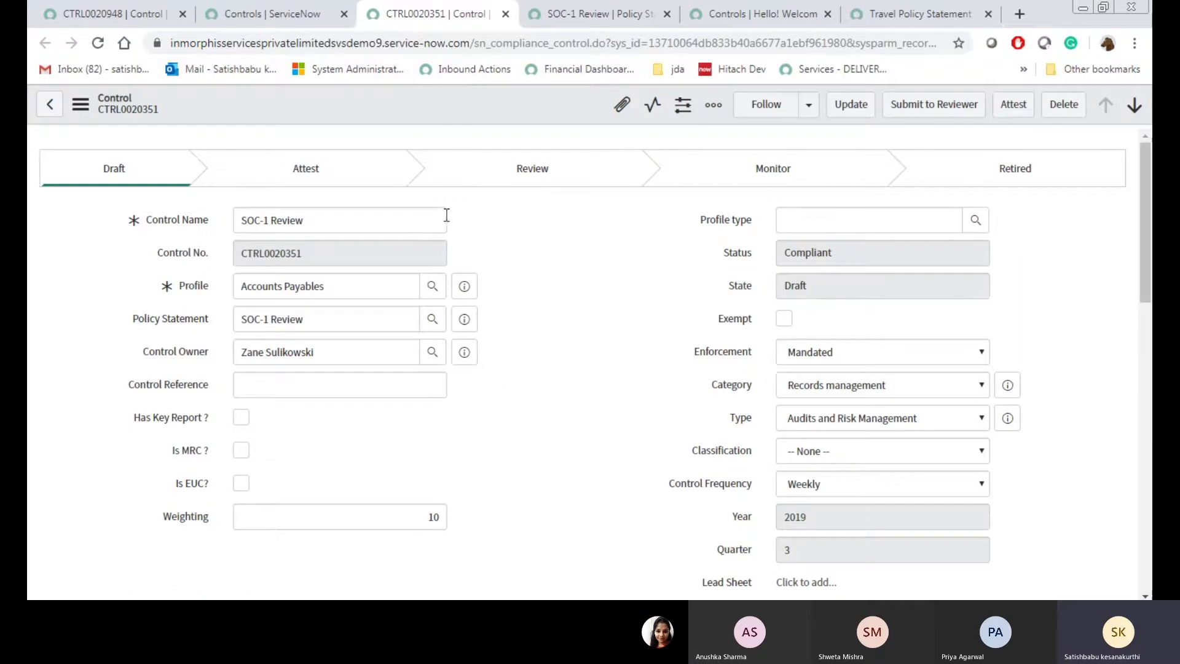
pyautogui.scroll(-5, 838, 386)
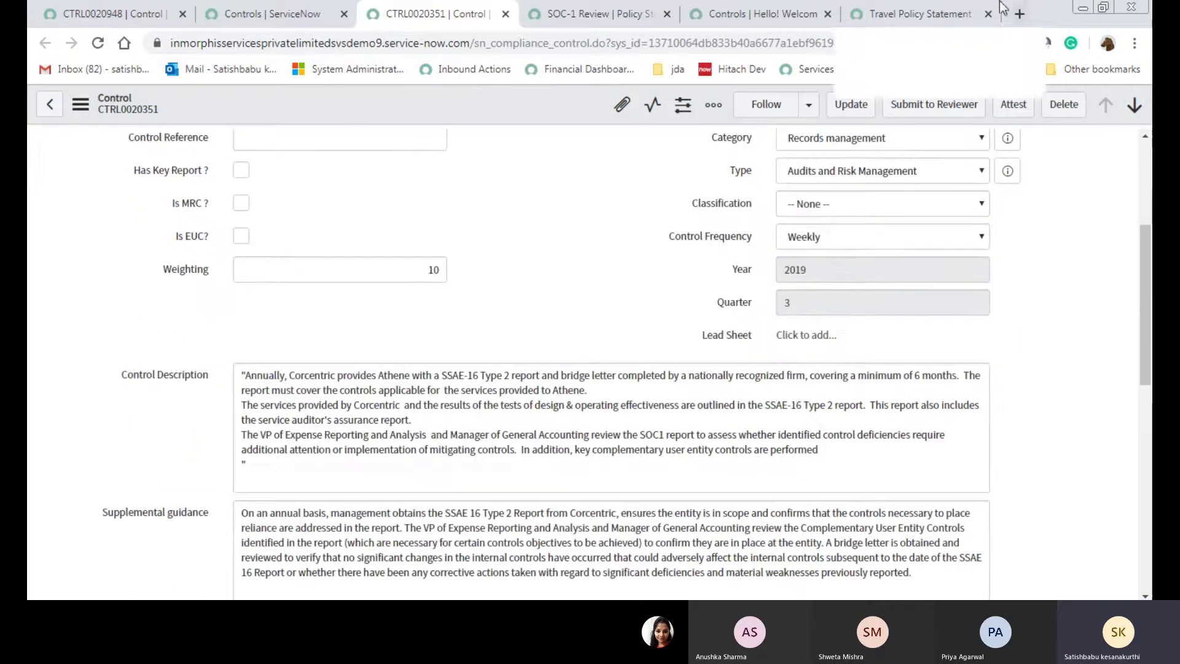
pyautogui.click(915, 14)
pyautogui.click(533, 9)
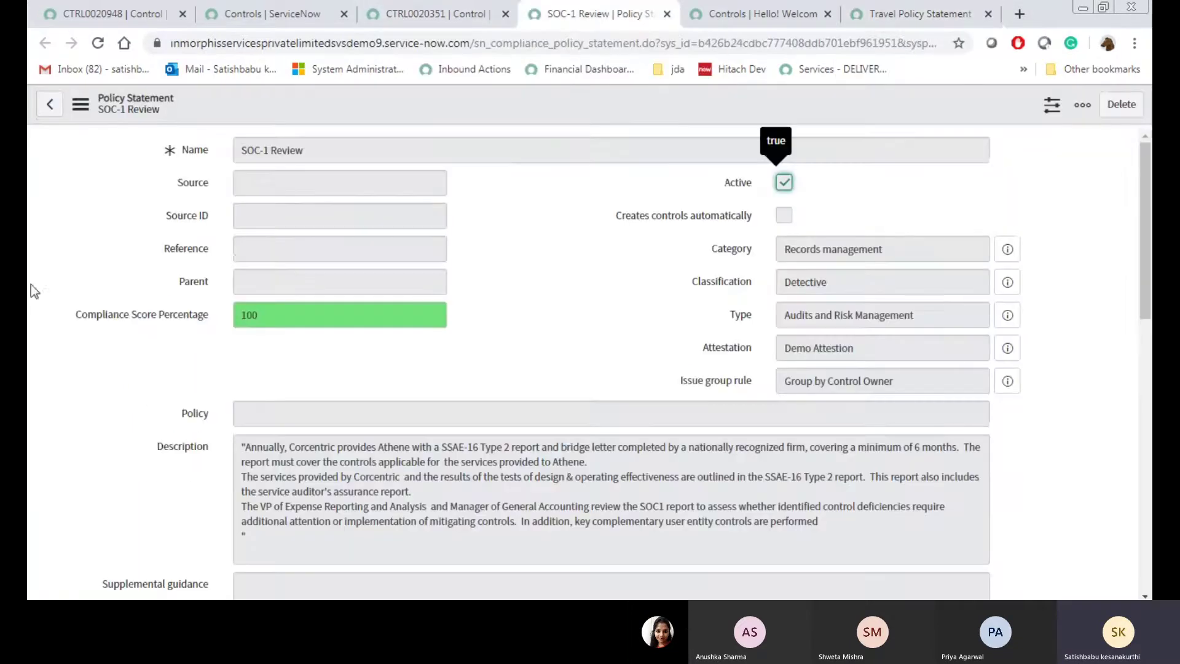
pyautogui.click(375, 15)
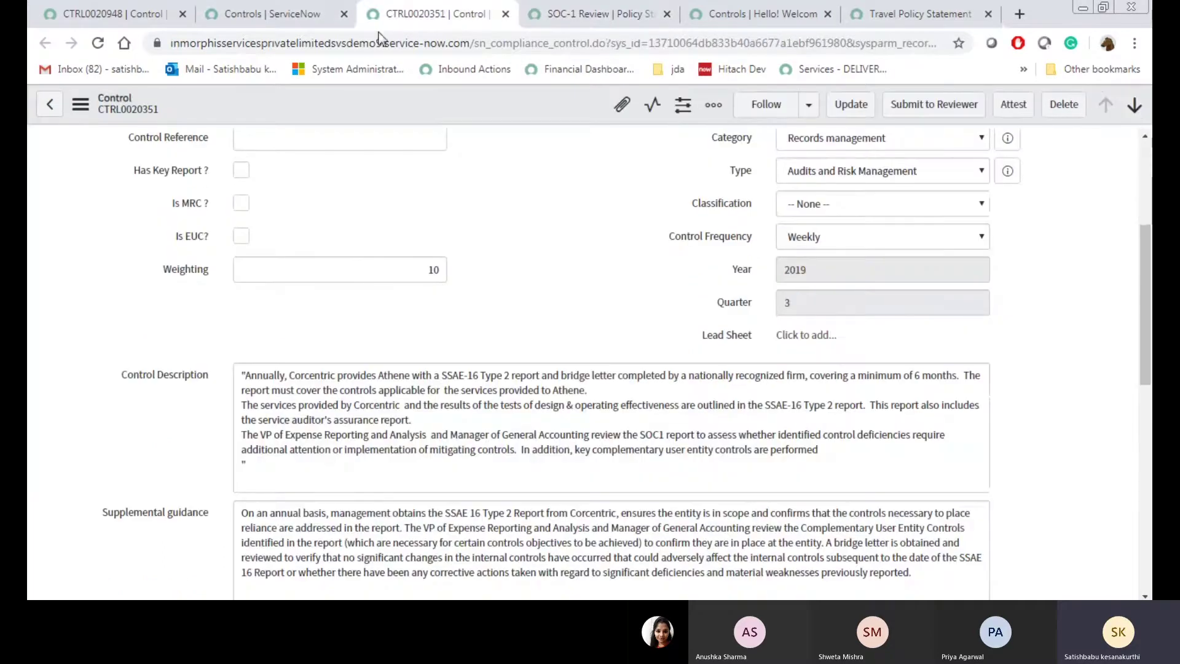
pyautogui.scroll(5, 369, 374)
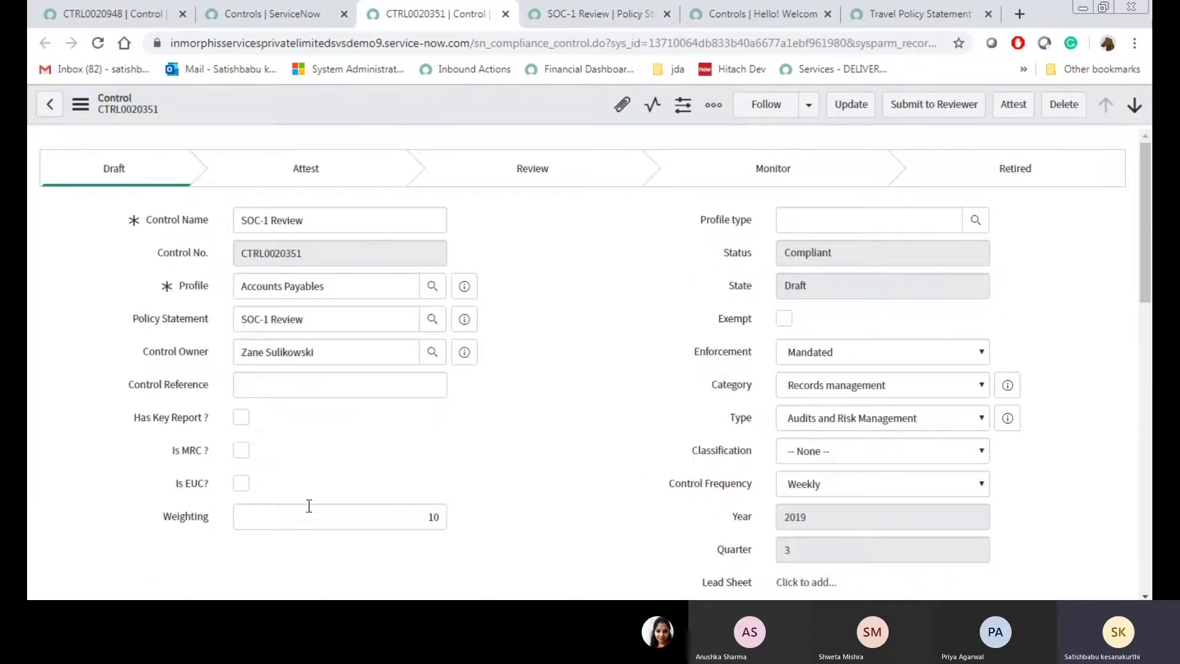
pyautogui.click(904, 3)
pyautogui.click(616, 260)
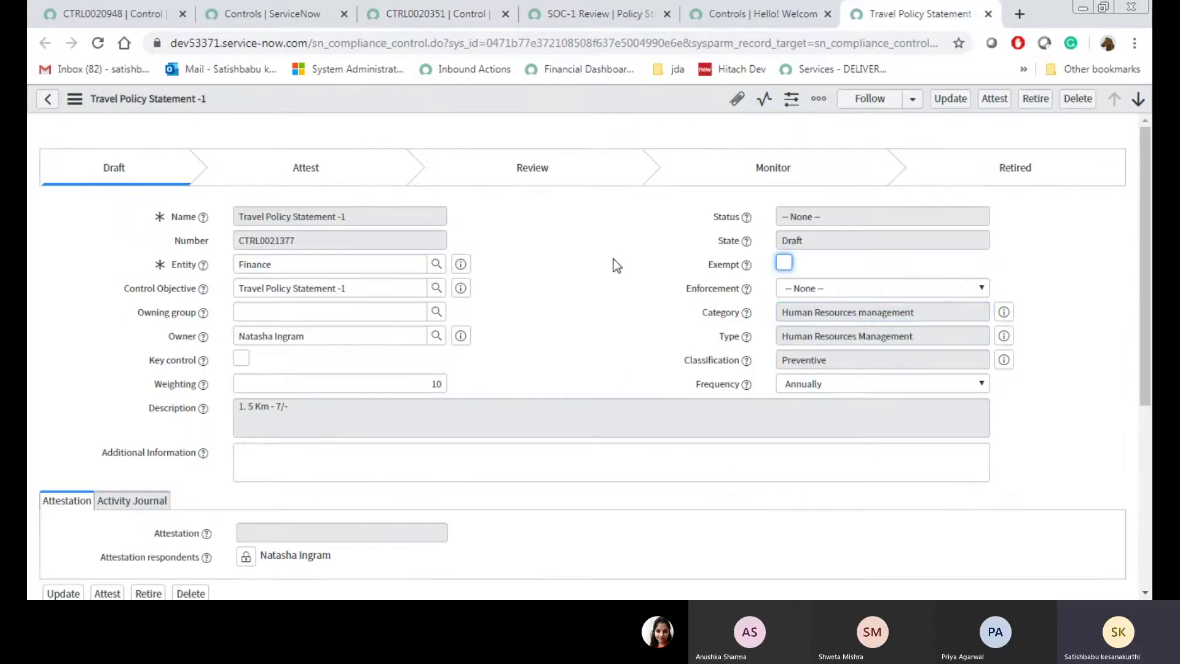
pyautogui.click(569, 304)
pyautogui.scroll(-3, 307, 358)
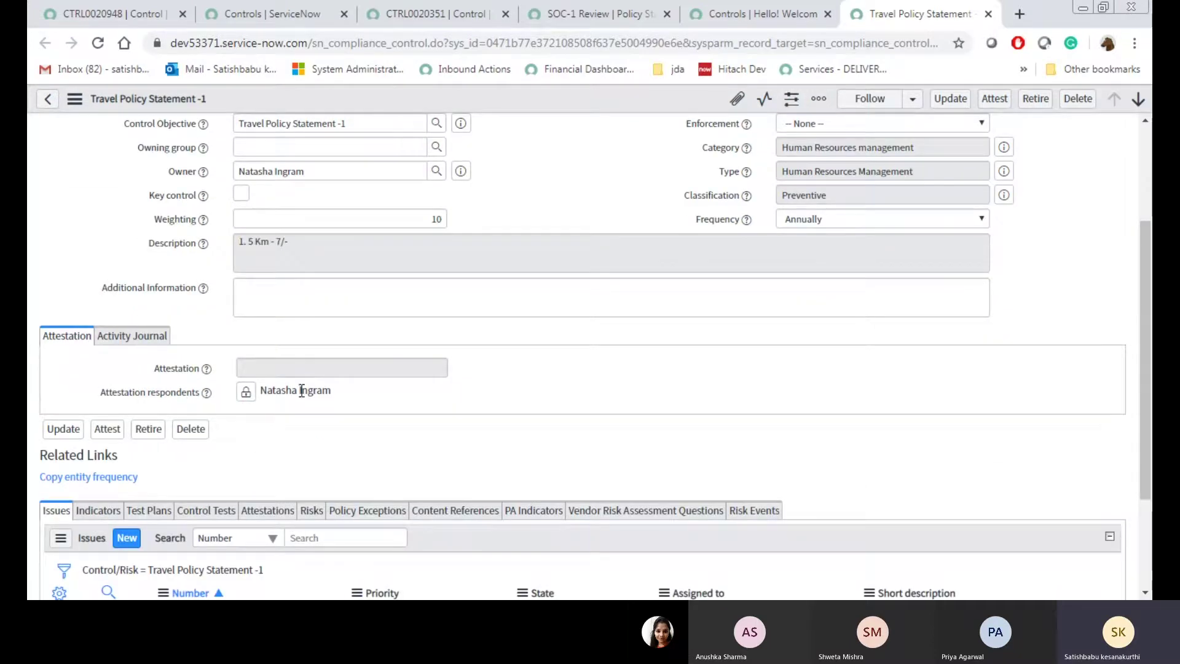
pyautogui.scroll(3, 338, 256)
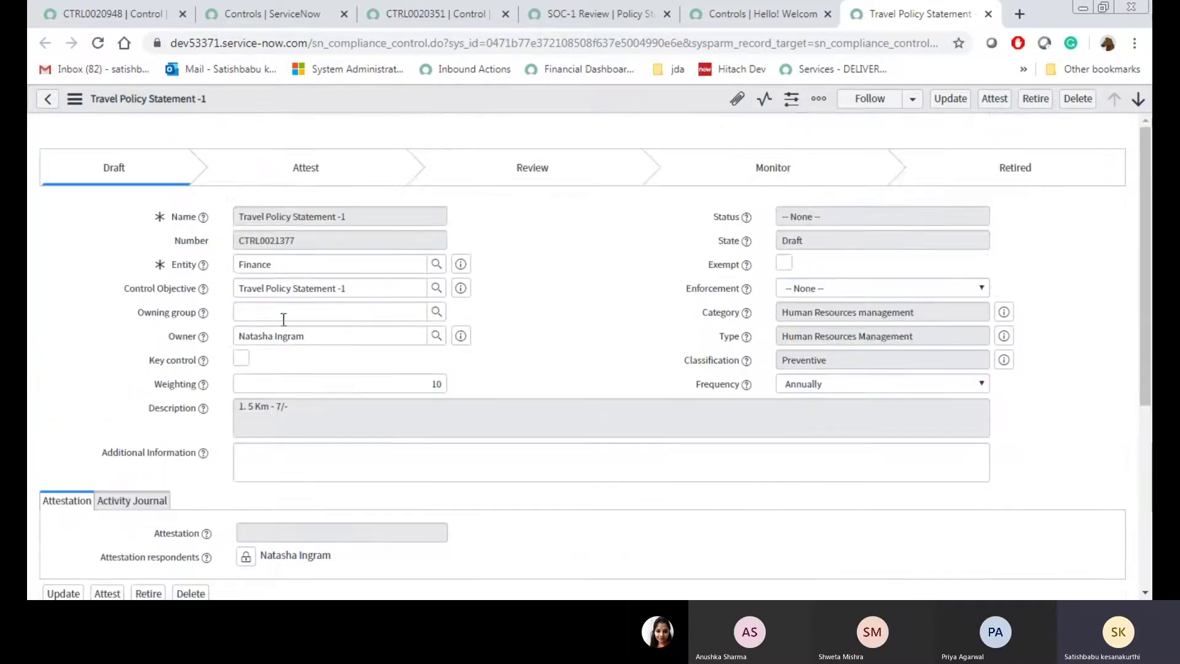
# - Set the Travel Policy Statement -1 control's owning group to Compliance Managers
pyautogui.click(243, 306)
pyautogui.click(274, 312)
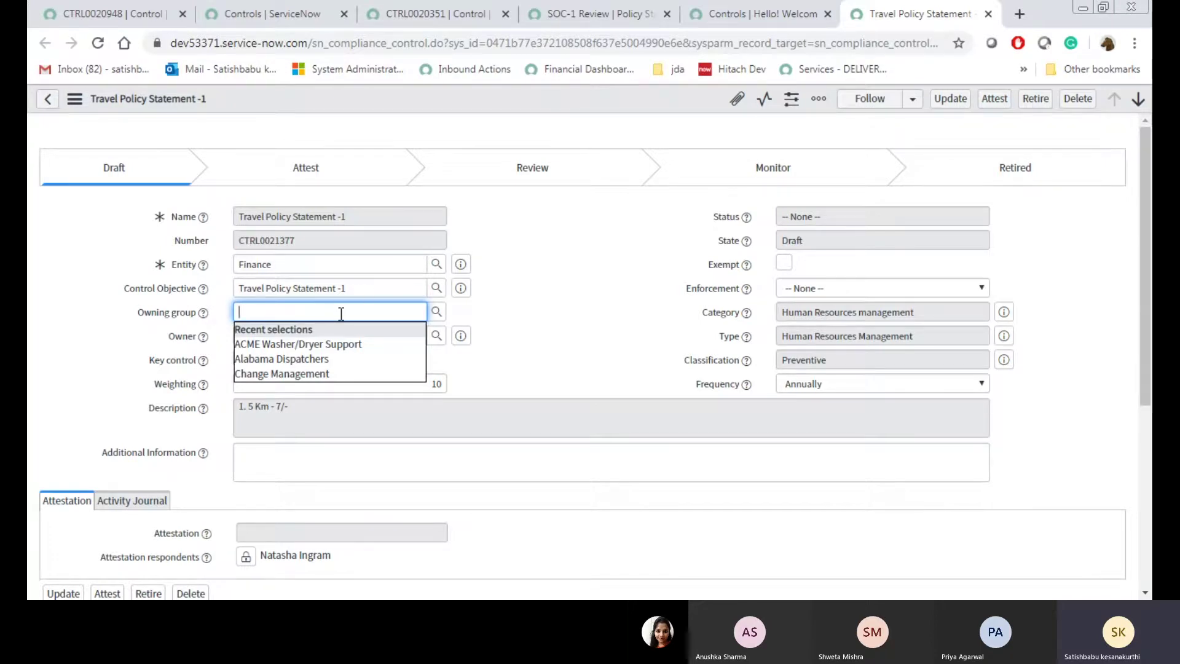
pyautogui.click(436, 311)
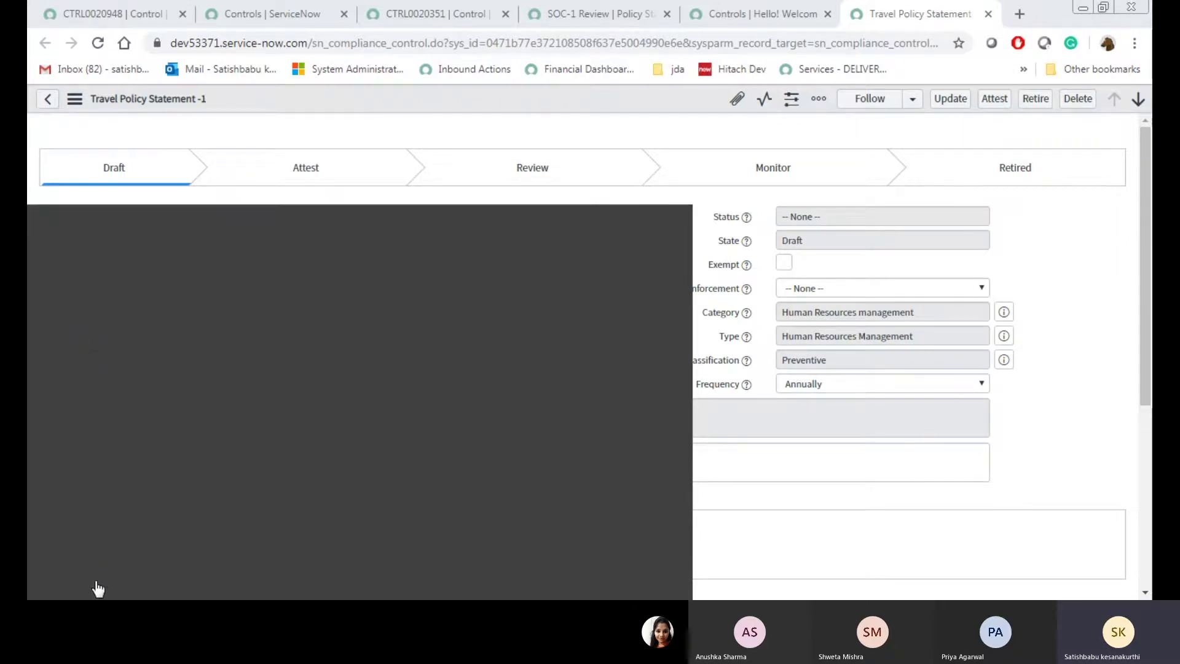
pyautogui.click(116, 433)
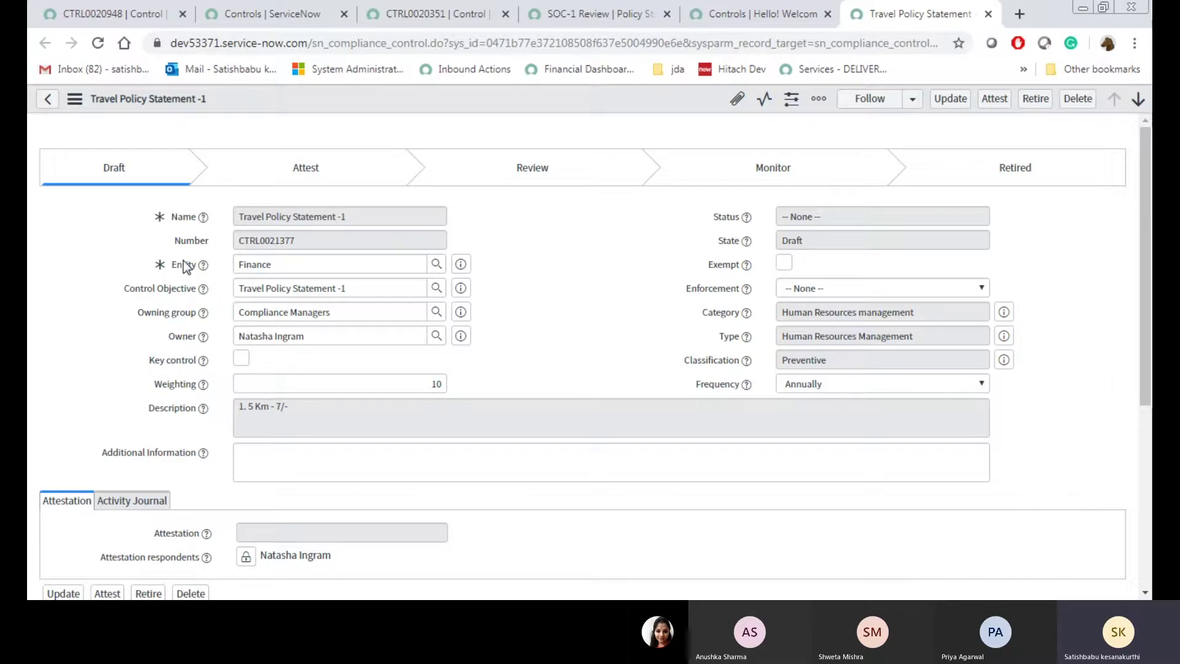
# - Preview the Finance entity to compare its owner with the control's owner, and review the control's remaining fields
pyautogui.click(460, 268)
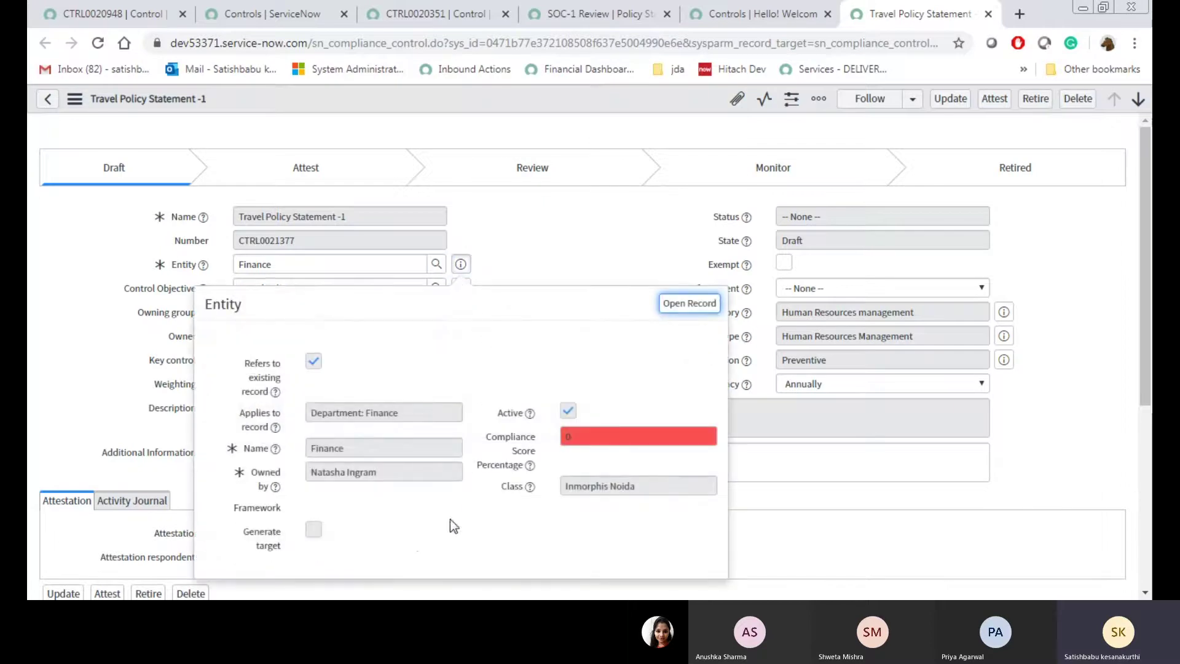
pyautogui.click(374, 477)
pyautogui.moveTo(375, 477); pyautogui.dragTo(330, 476)
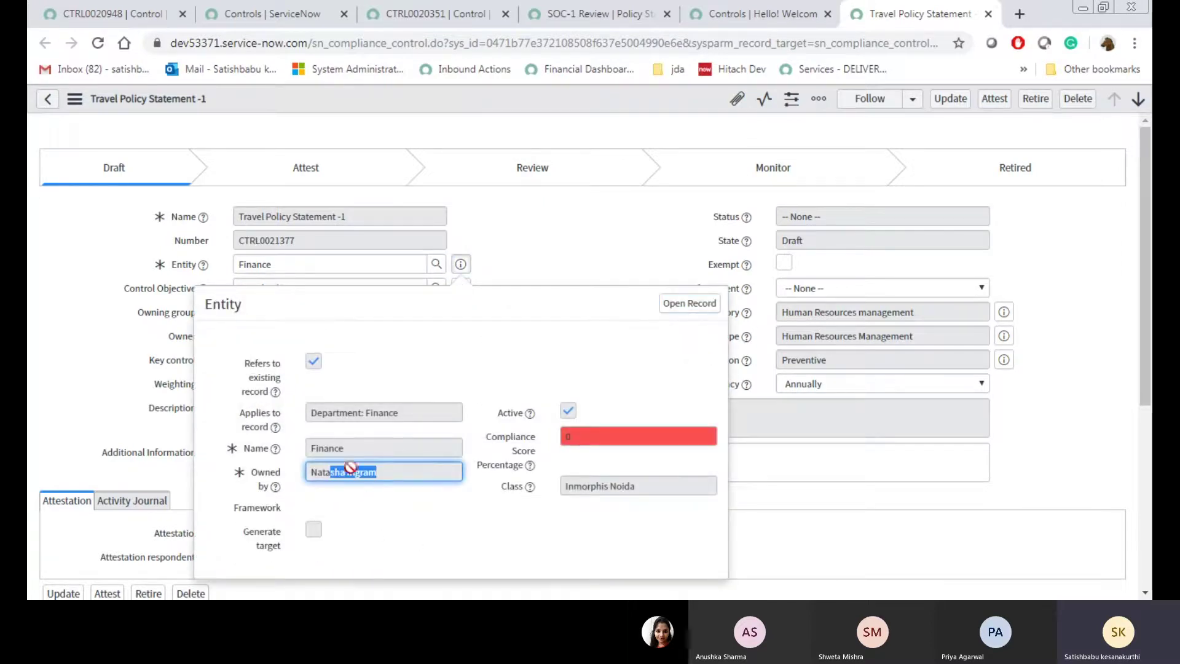
pyautogui.click(504, 211)
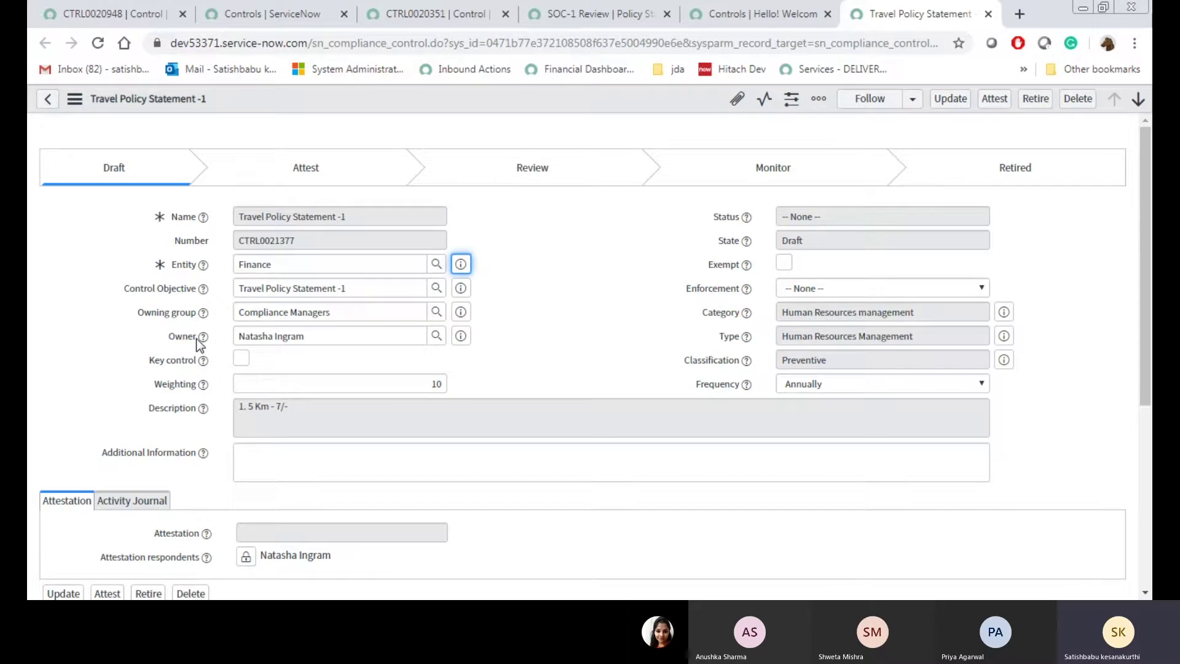
pyautogui.click(475, 242)
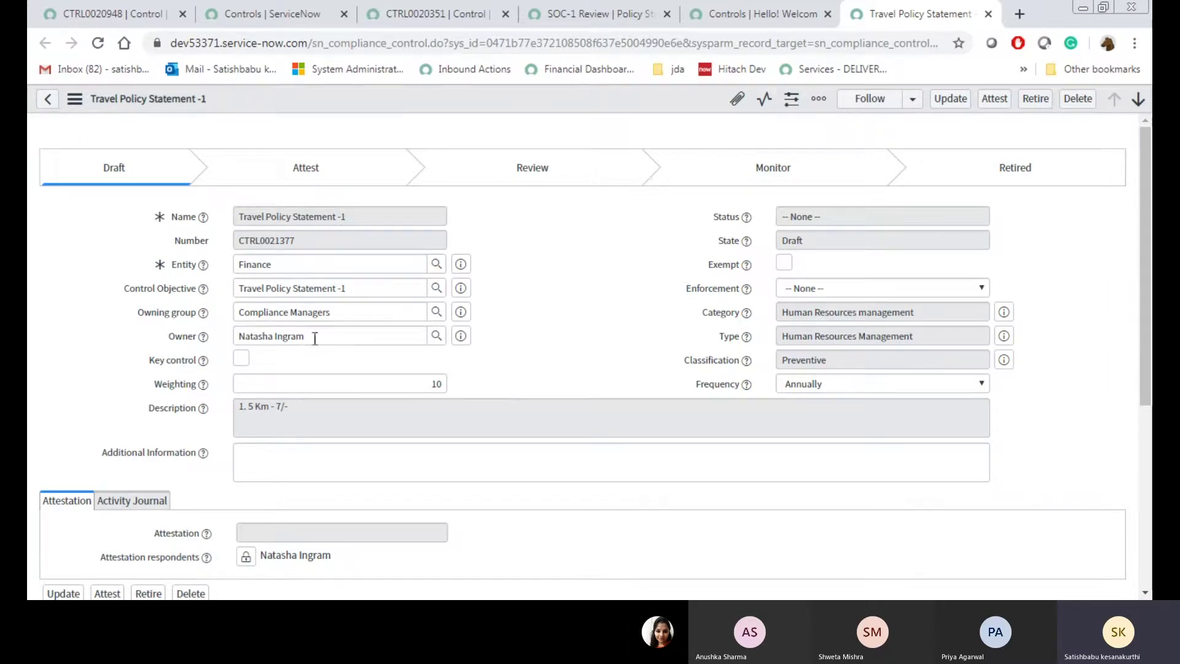
pyautogui.scroll(-1, 299, 300)
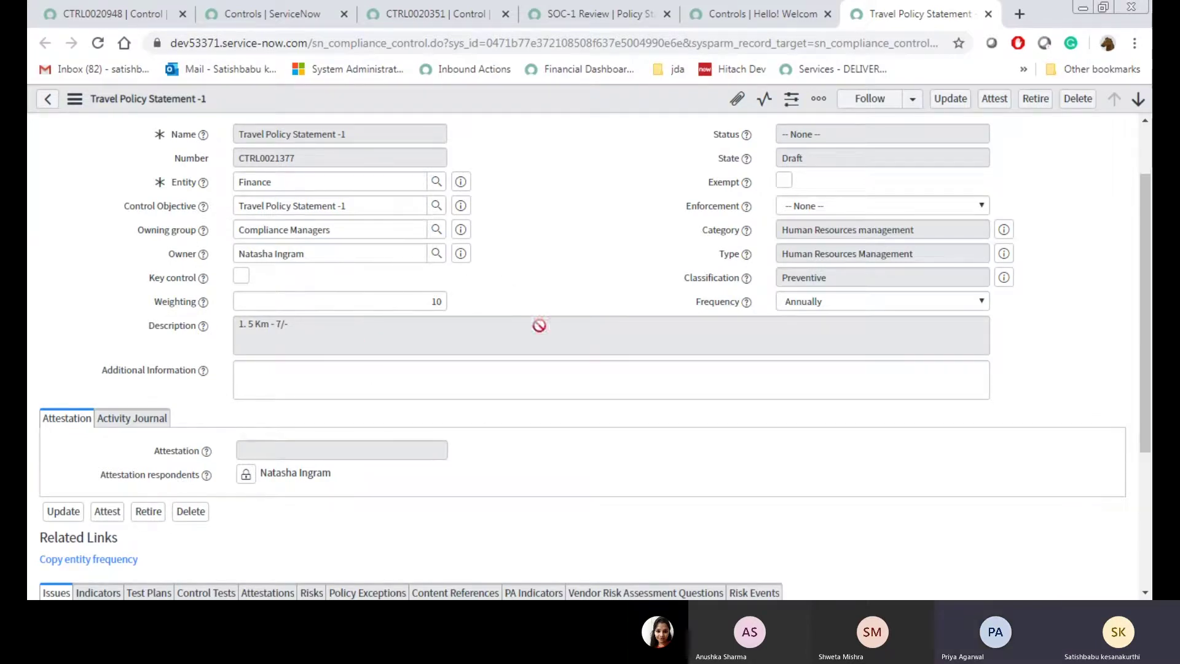
pyautogui.scroll(2, 542, 313)
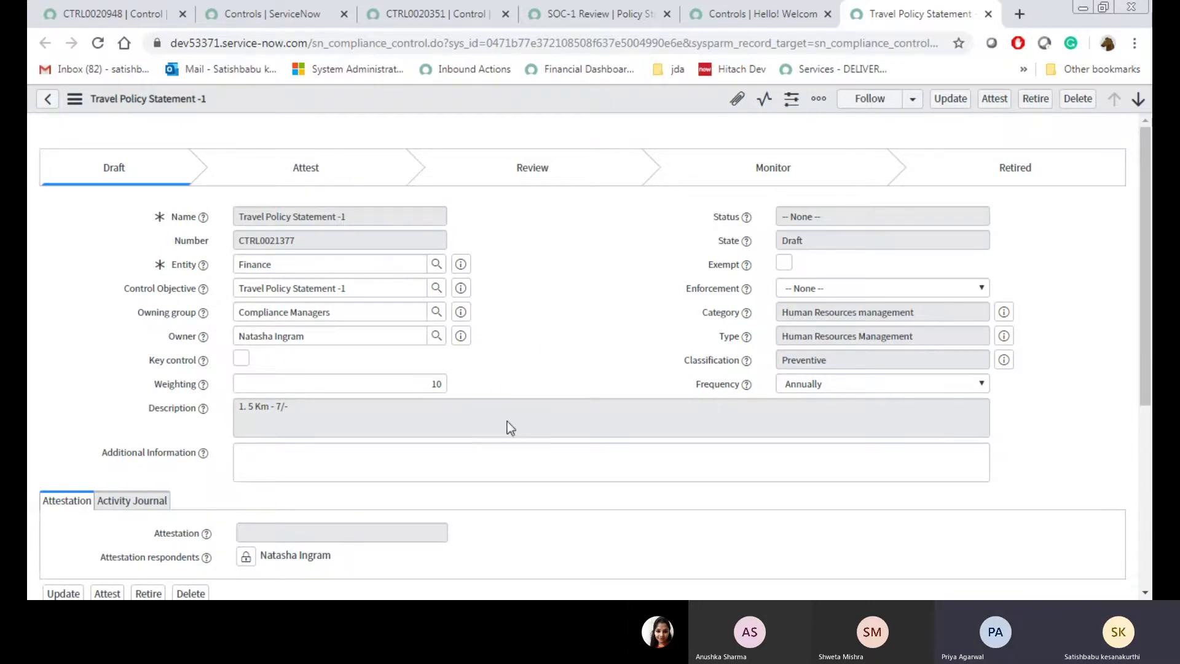
pyautogui.click(655, 307)
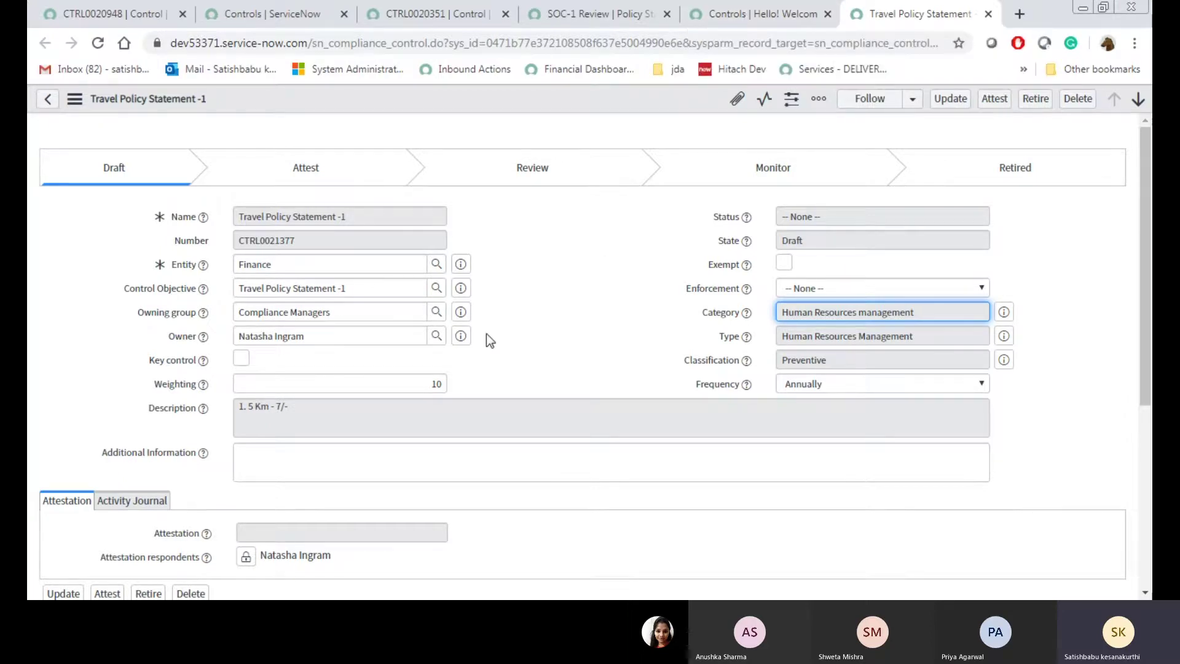
# - Toggle the control's Key control option on and back off, and inspect its Weighting value
pyautogui.click(241, 357)
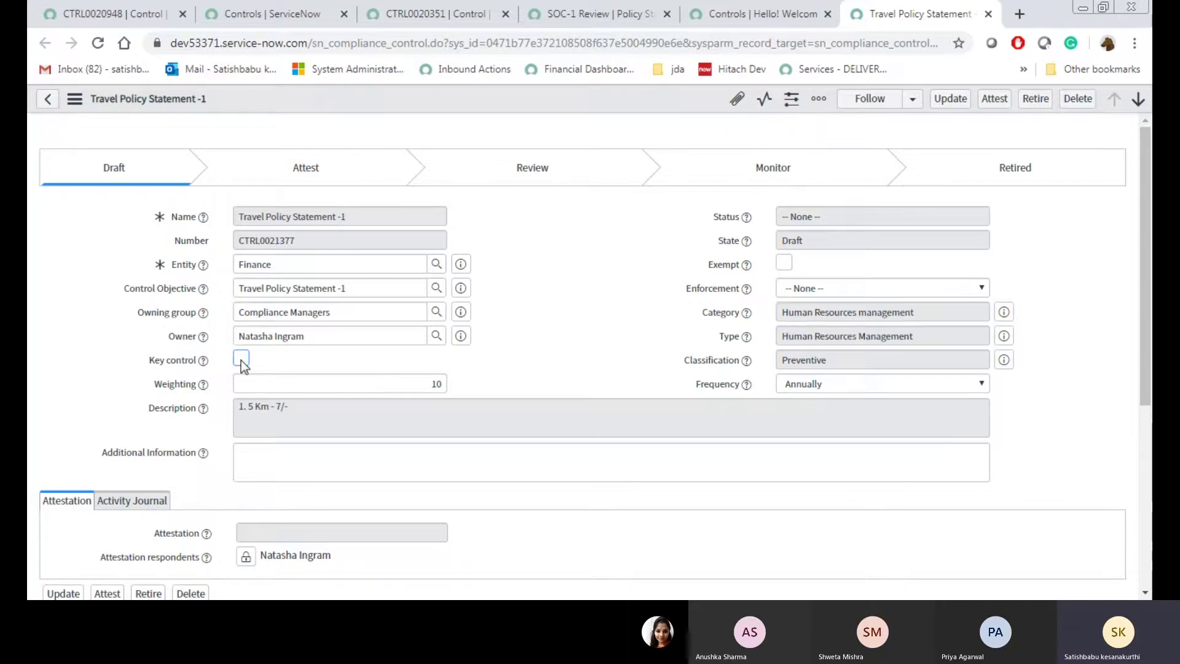
pyautogui.click(240, 359)
pyautogui.click(241, 359)
pyautogui.click(608, 291)
pyautogui.doubleClick(435, 384)
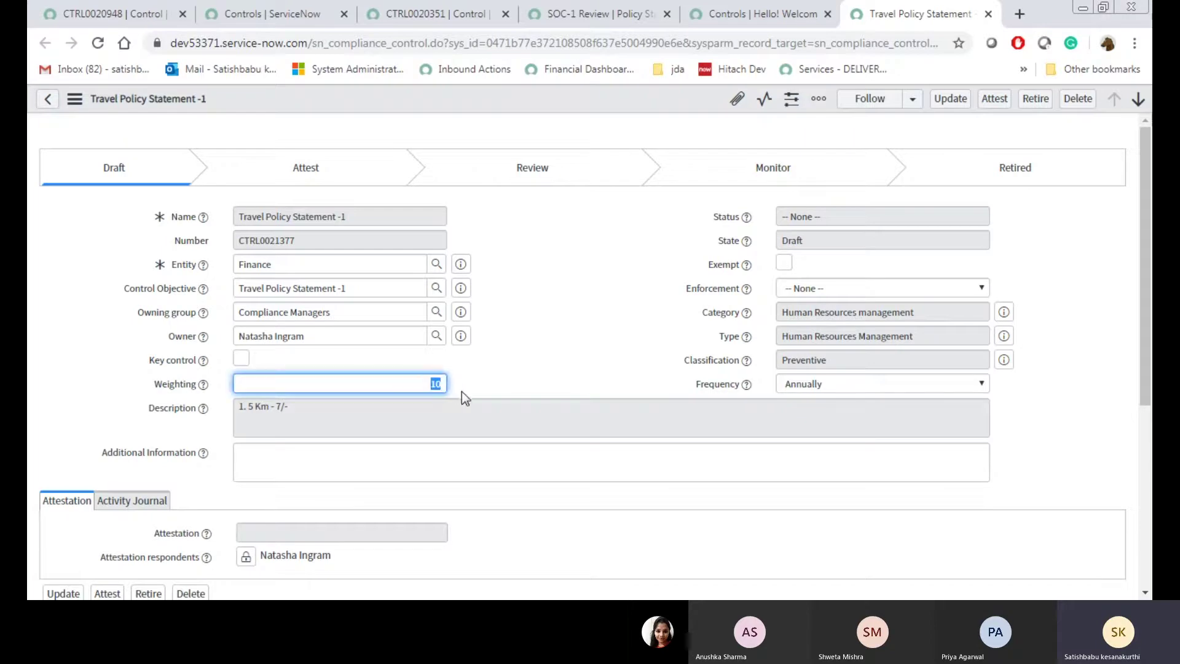
pyautogui.click(488, 366)
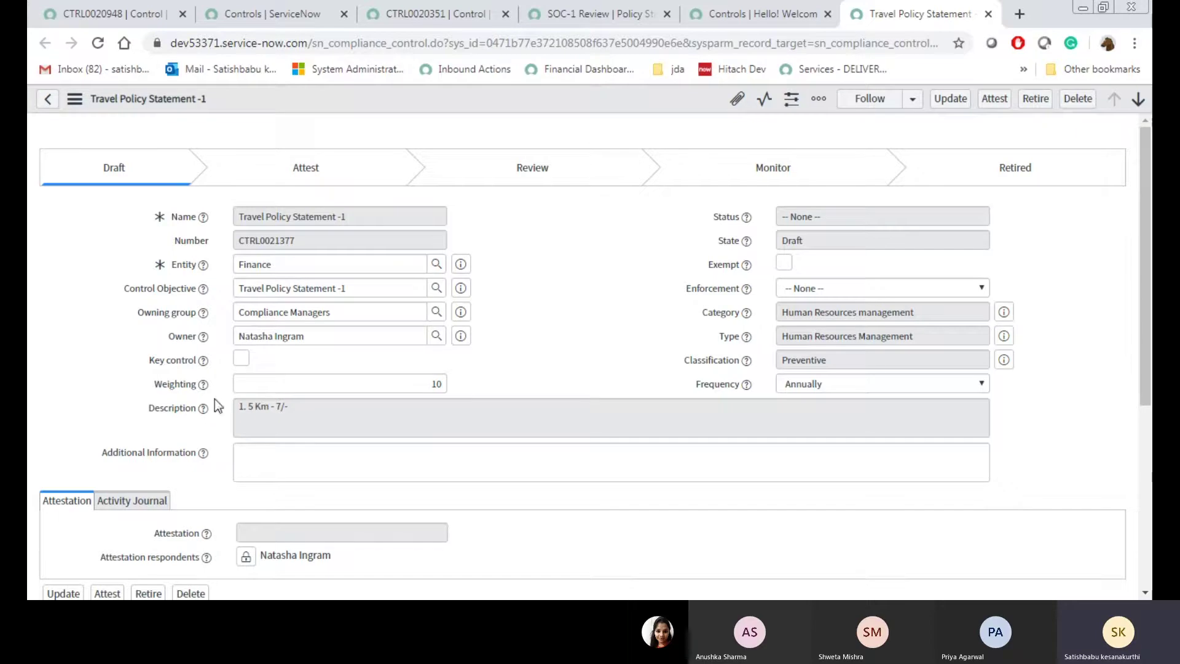
# - Inspect the Travel Policy Statement -1 control's Key control label, Enforcement choices and Classification field
pyautogui.doubleClick(515, 359)
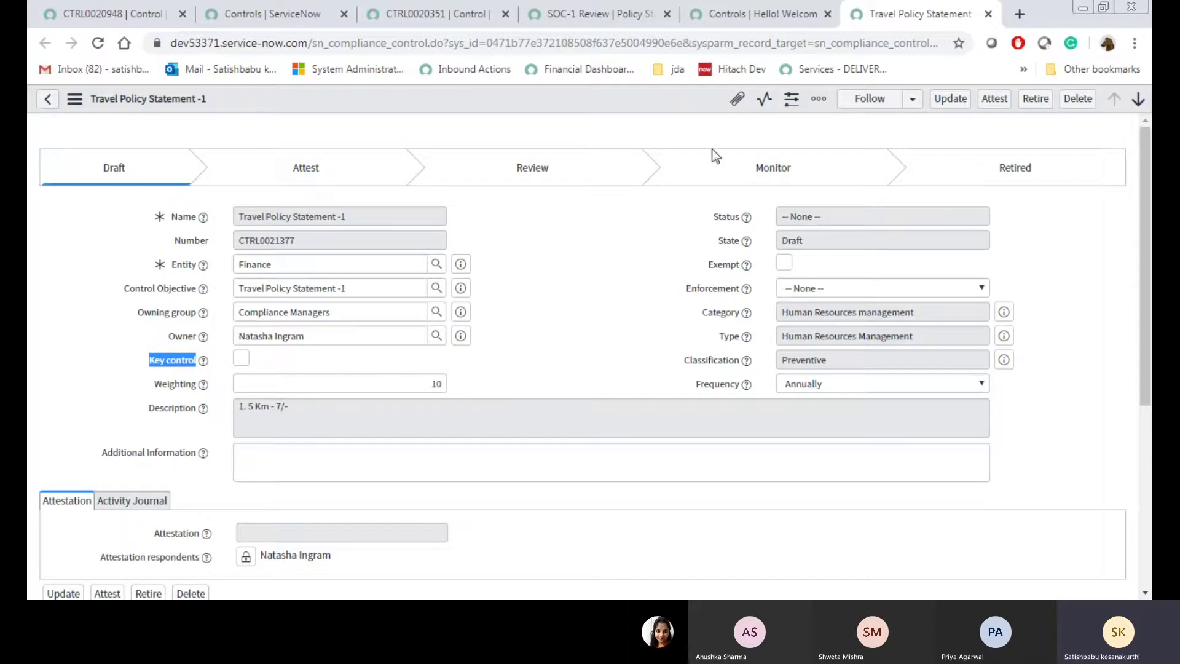
pyautogui.click(806, 293)
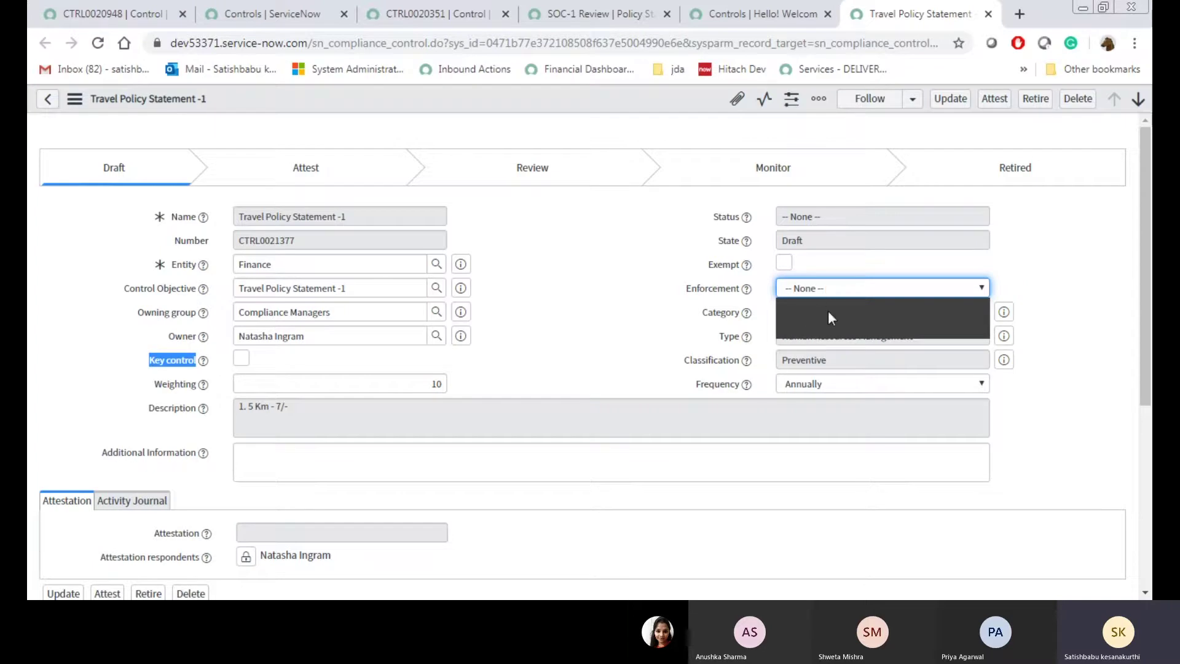
pyautogui.click(614, 349)
pyautogui.click(799, 360)
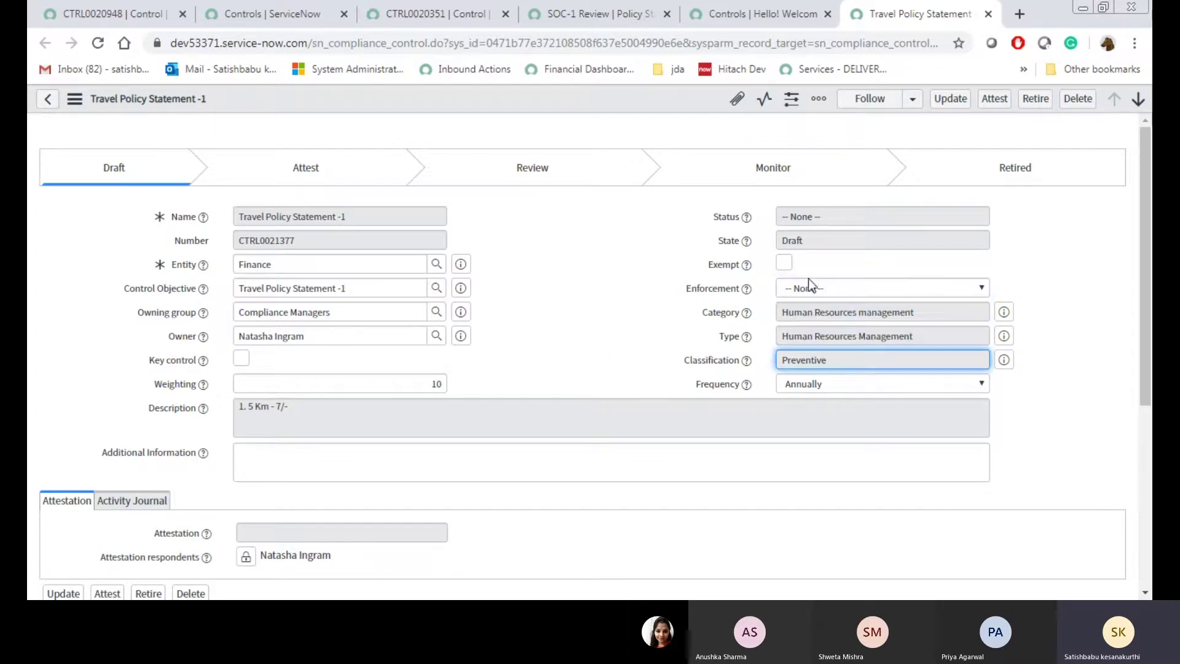
# - Toggle the control's Exempt option on and back off, checking the Enforcement choices in between
pyautogui.click(784, 263)
pyautogui.click(798, 290)
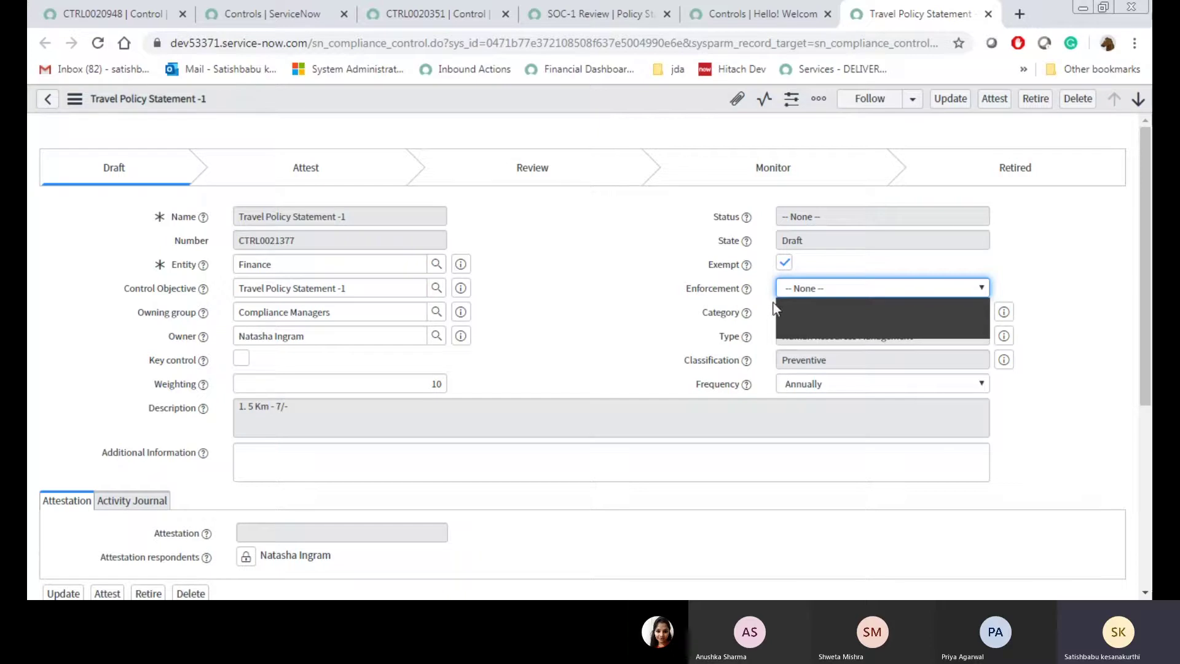
pyautogui.click(787, 258)
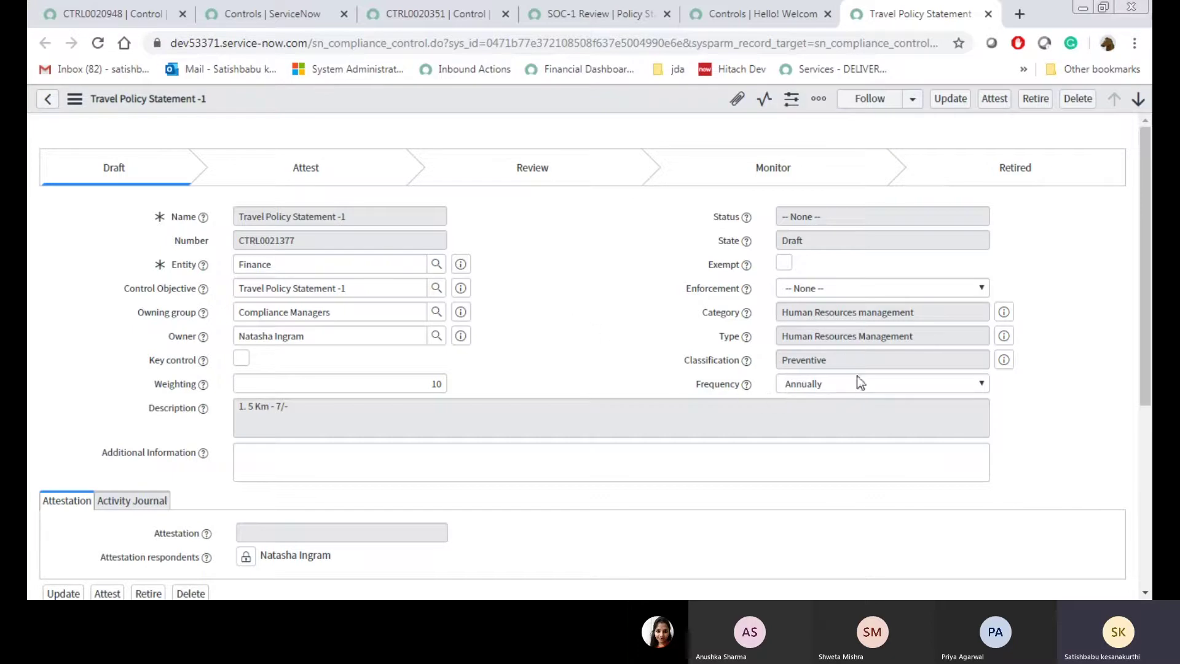
# - Switch the control's Frequency to Quarterly and back to Annually
pyautogui.click(810, 380)
pyautogui.click(812, 382)
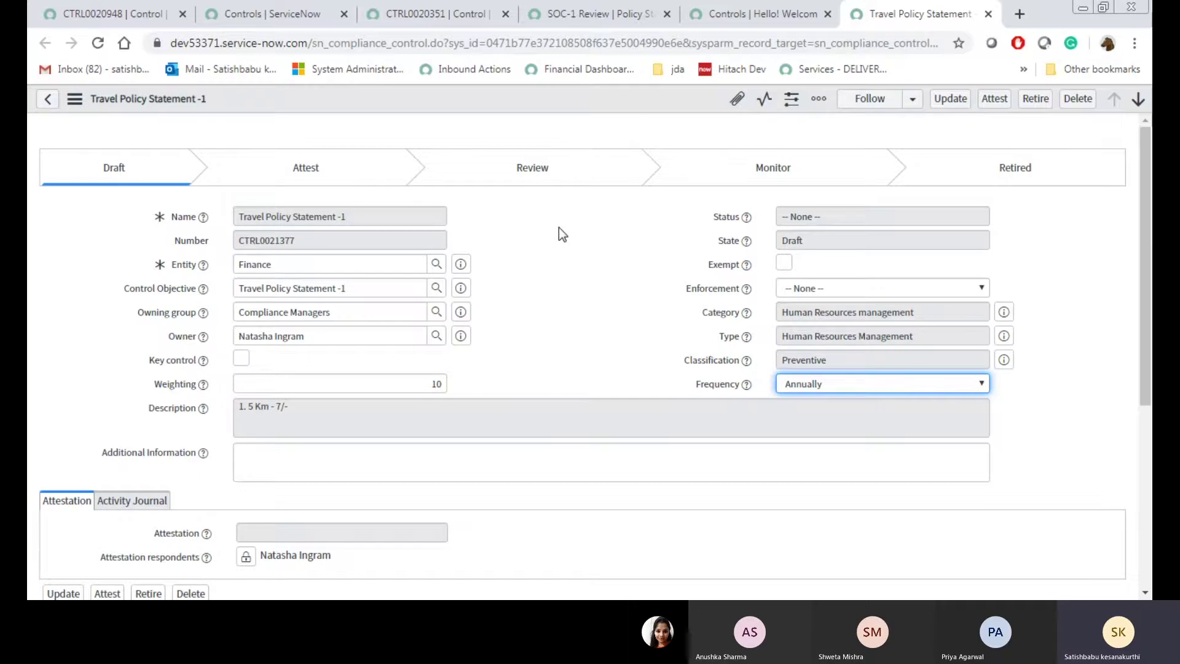
pyautogui.click(786, 387)
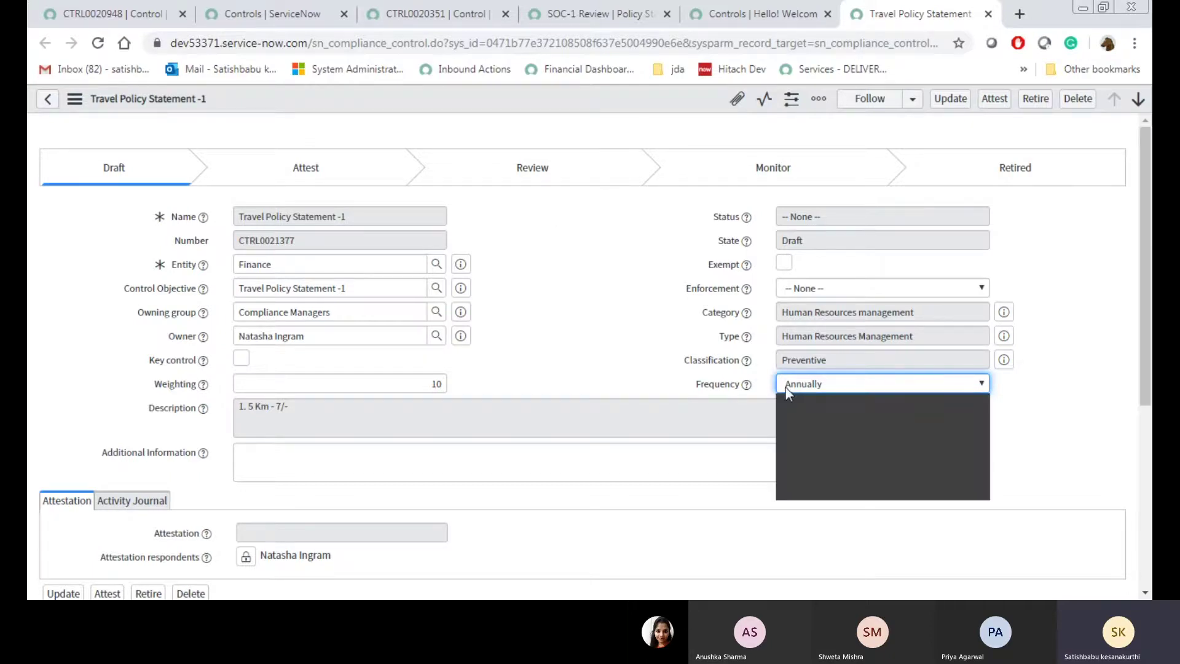
pyautogui.click(809, 466)
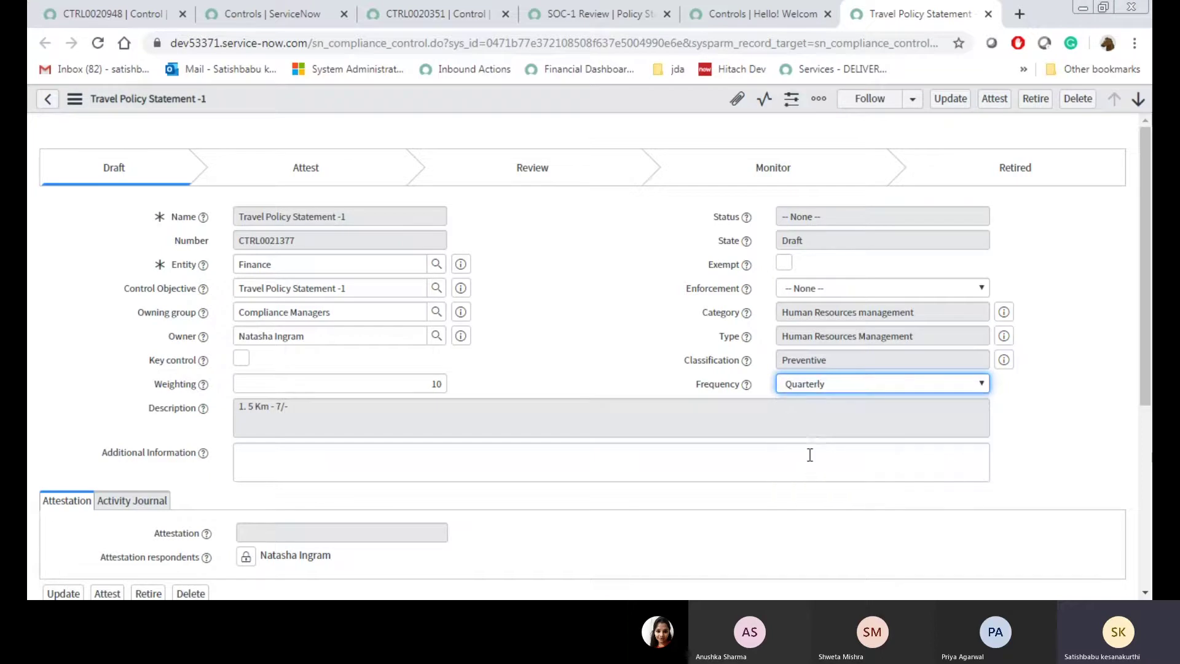
pyautogui.click(807, 381)
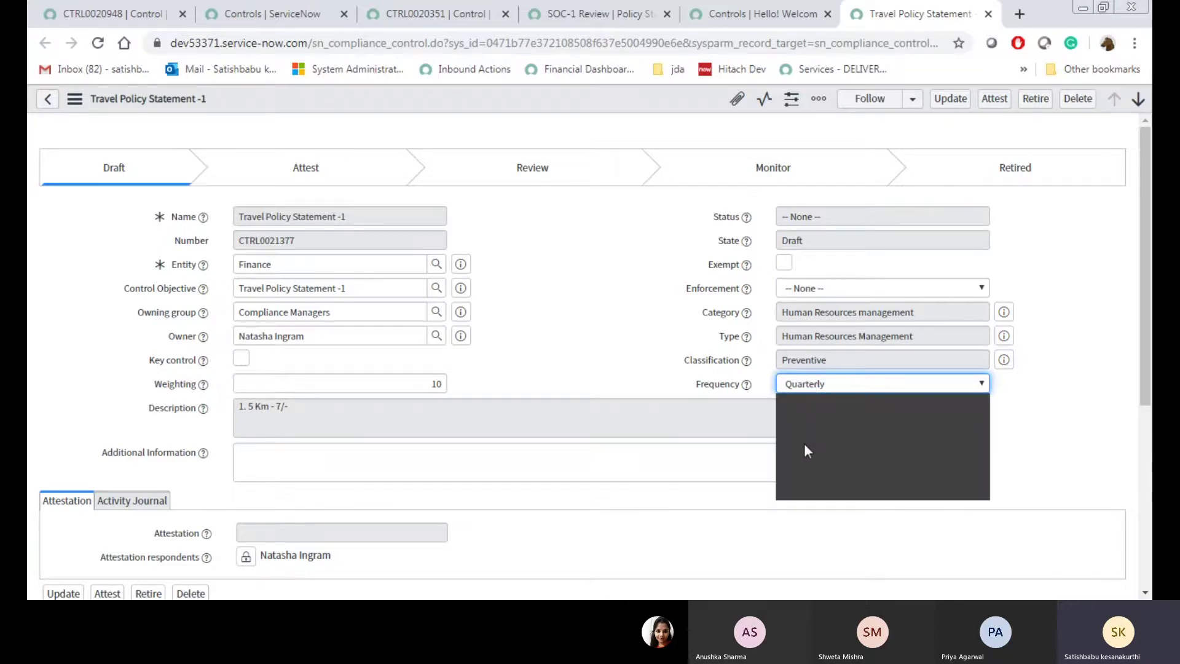
pyautogui.click(808, 495)
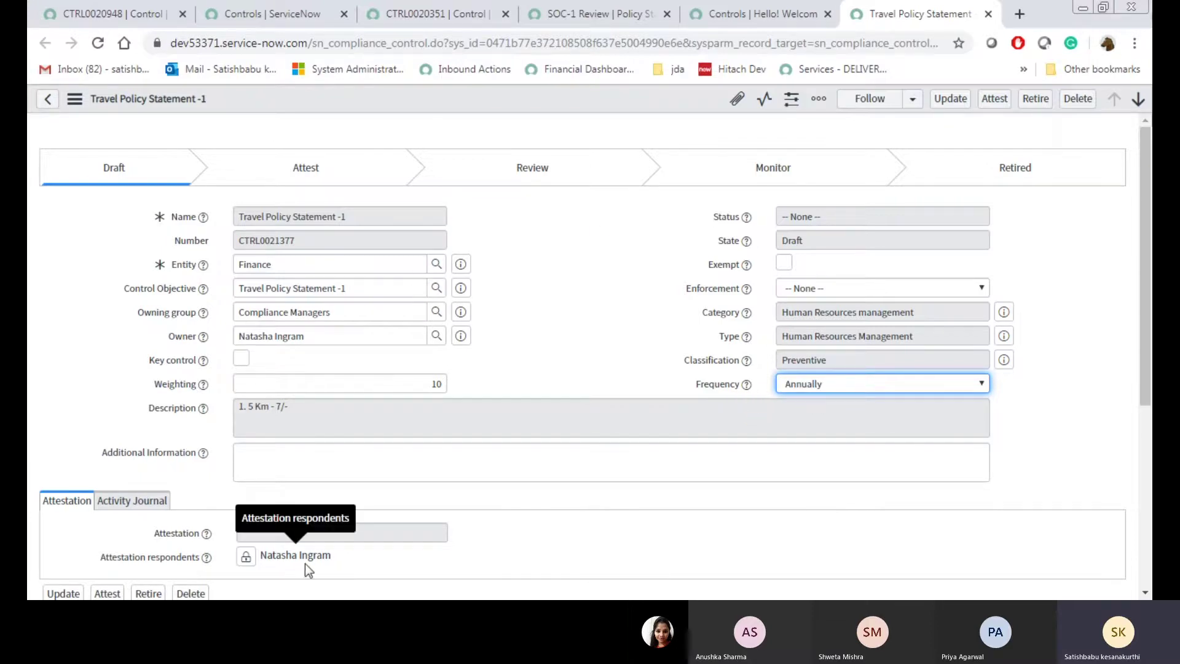
# - Examine the control's attestation respondents together with its Additional Information, Category and Status fields
pyautogui.click(329, 557)
pyautogui.moveTo(328, 557); pyautogui.dragTo(260, 556)
pyautogui.click(507, 286)
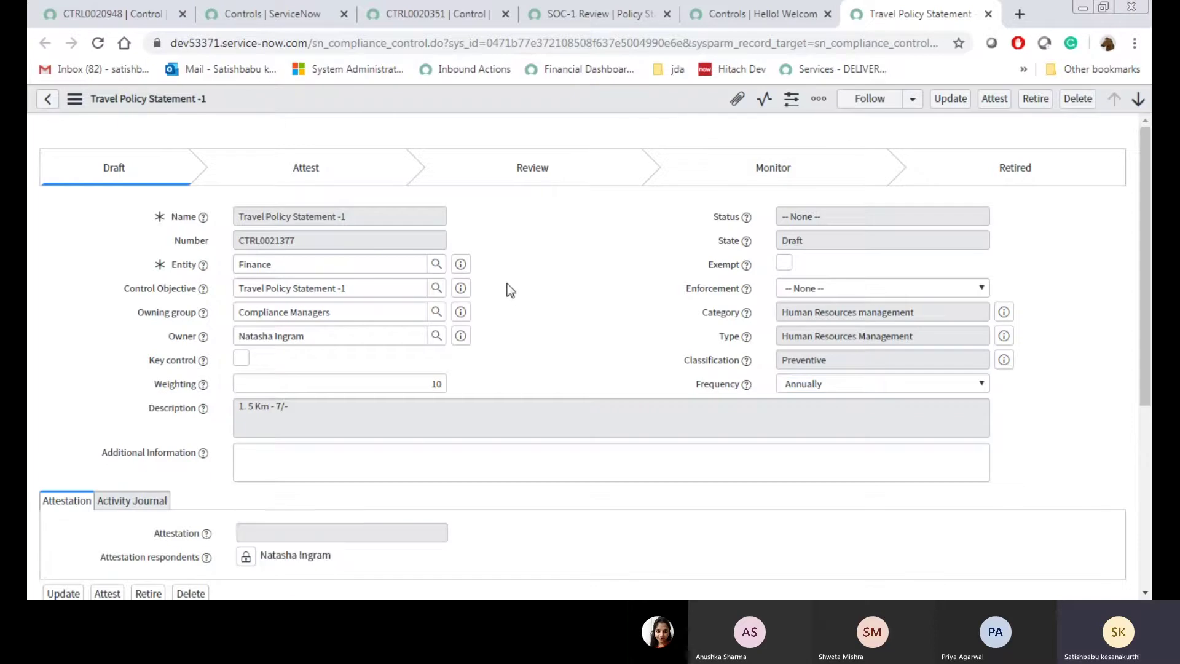
pyautogui.click(264, 468)
pyautogui.click(695, 314)
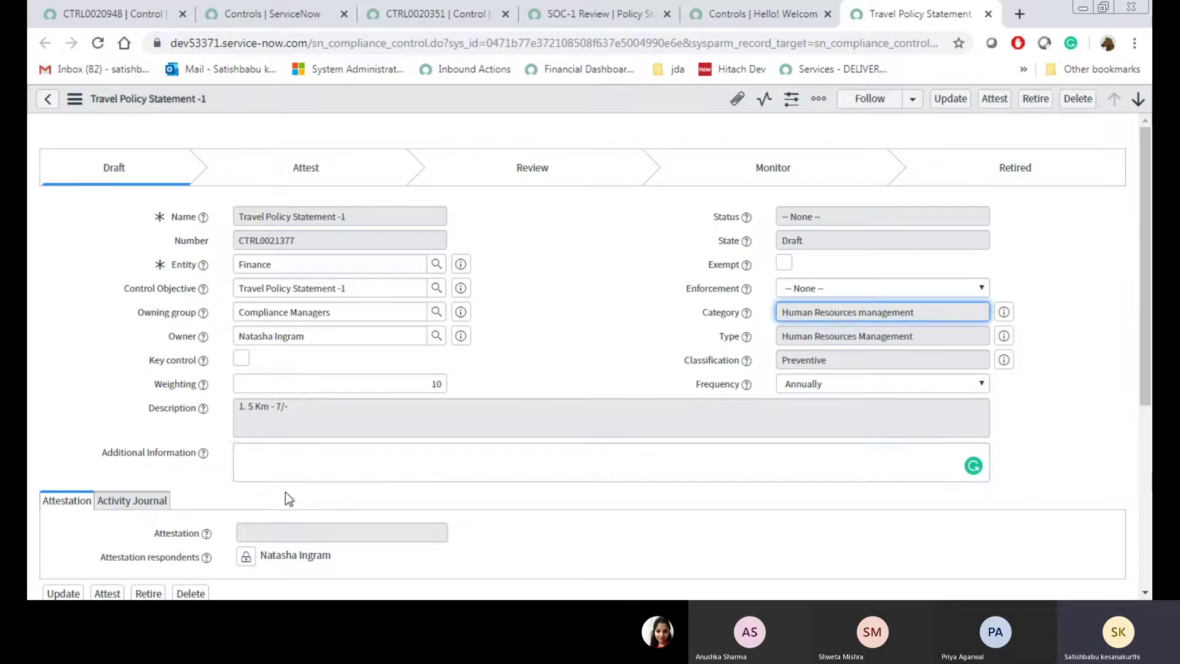
pyautogui.scroll(-3, 573, 447)
pyautogui.scroll(3, 534, 363)
pyautogui.click(567, 328)
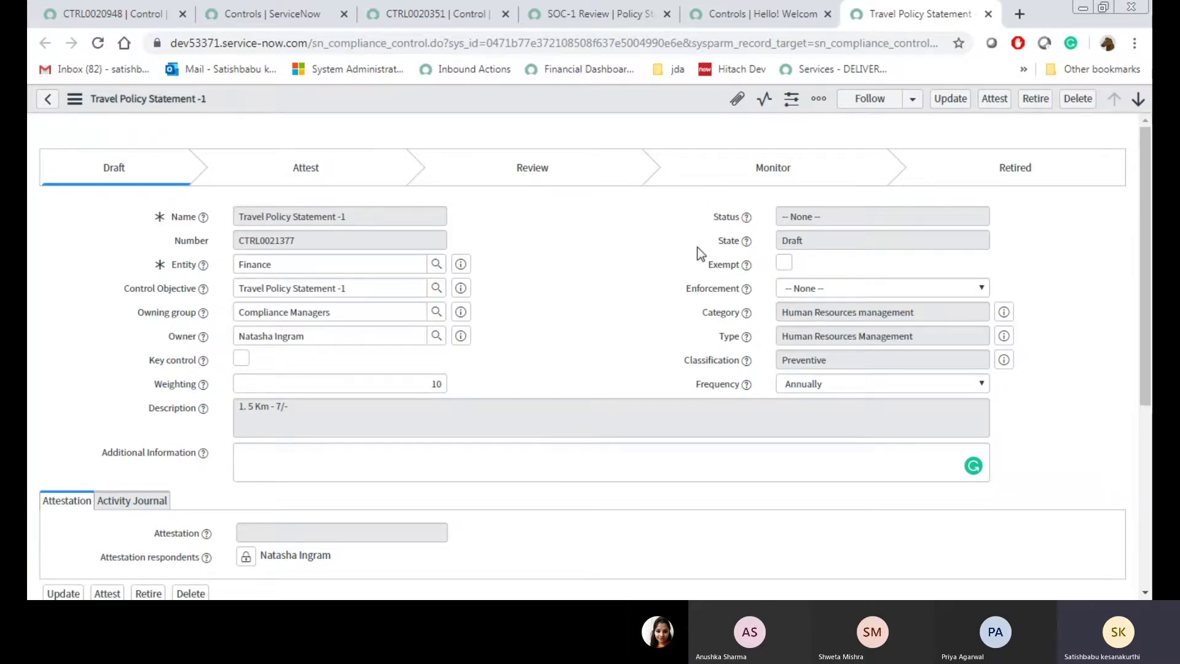
pyautogui.moveTo(746, 219)
pyautogui.moveTo(331, 556); pyautogui.dragTo(272, 556)
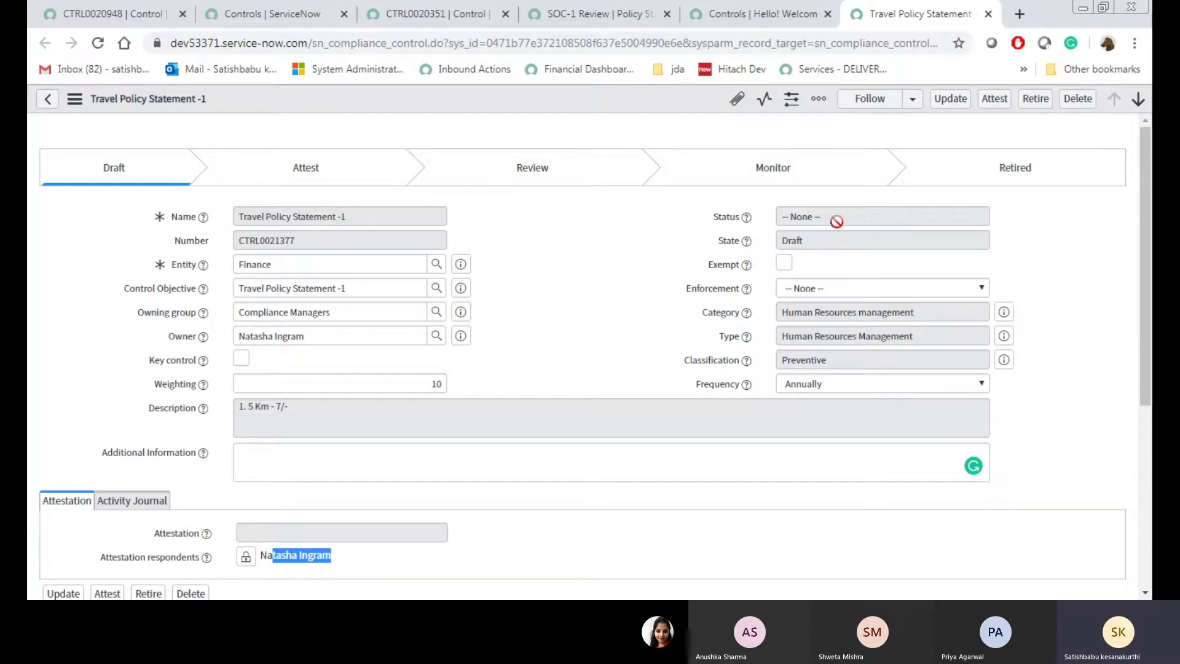
pyautogui.click(543, 322)
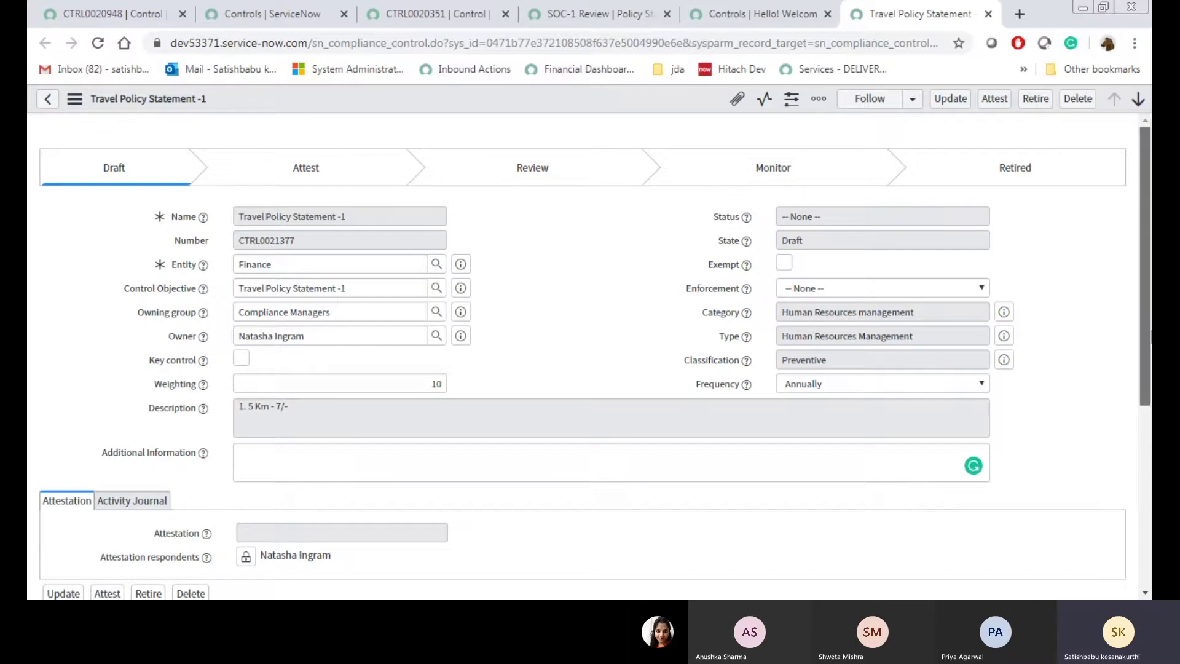
# - Review the control's related links and its related Issues list
pyautogui.scroll(-2, 1147, 430)
pyautogui.scroll(-2, 1148, 433)
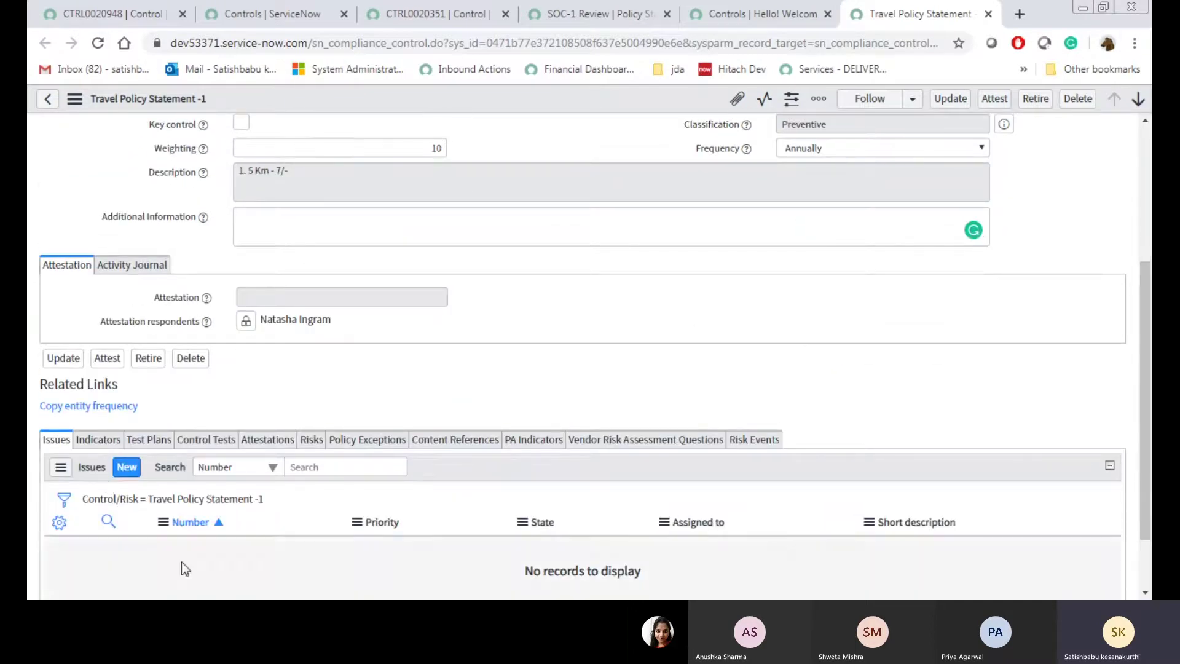
pyautogui.scroll(4, 1147, 399)
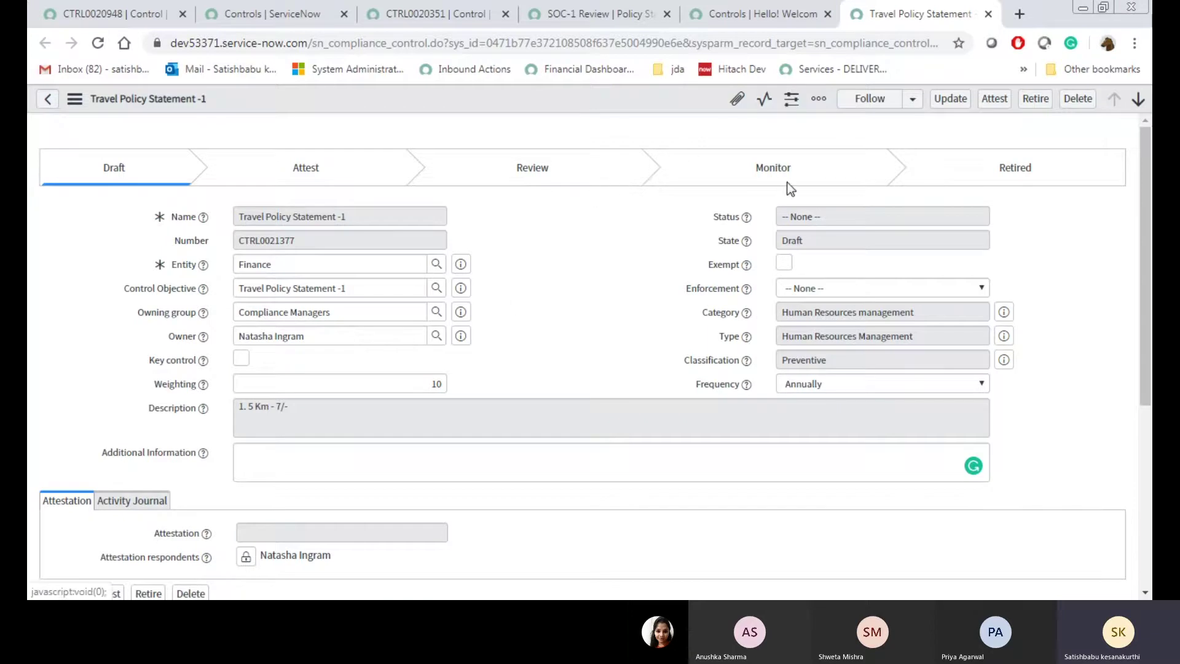
# - Browse the Controls list, open the "Protect remote access accounts with encryption." control in its own tab and close the Travel Policy Statement -1 tab
pyautogui.click(795, 1)
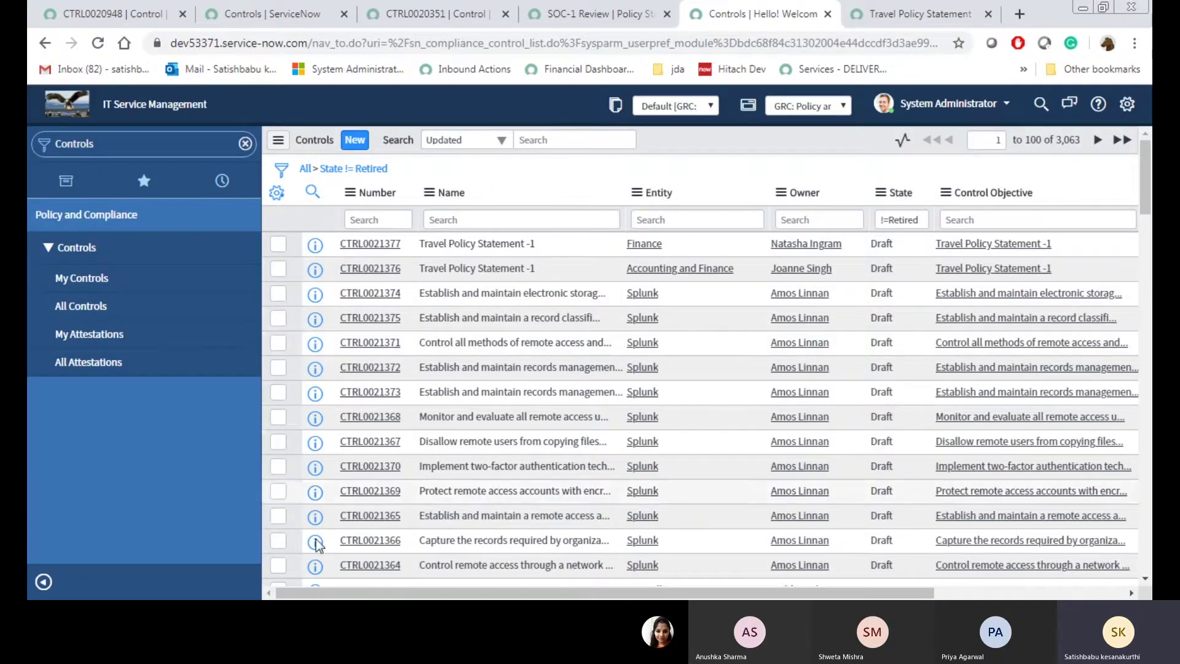
pyautogui.scroll(-7, 616, 354)
pyautogui.hscroll(5, 870, 286)
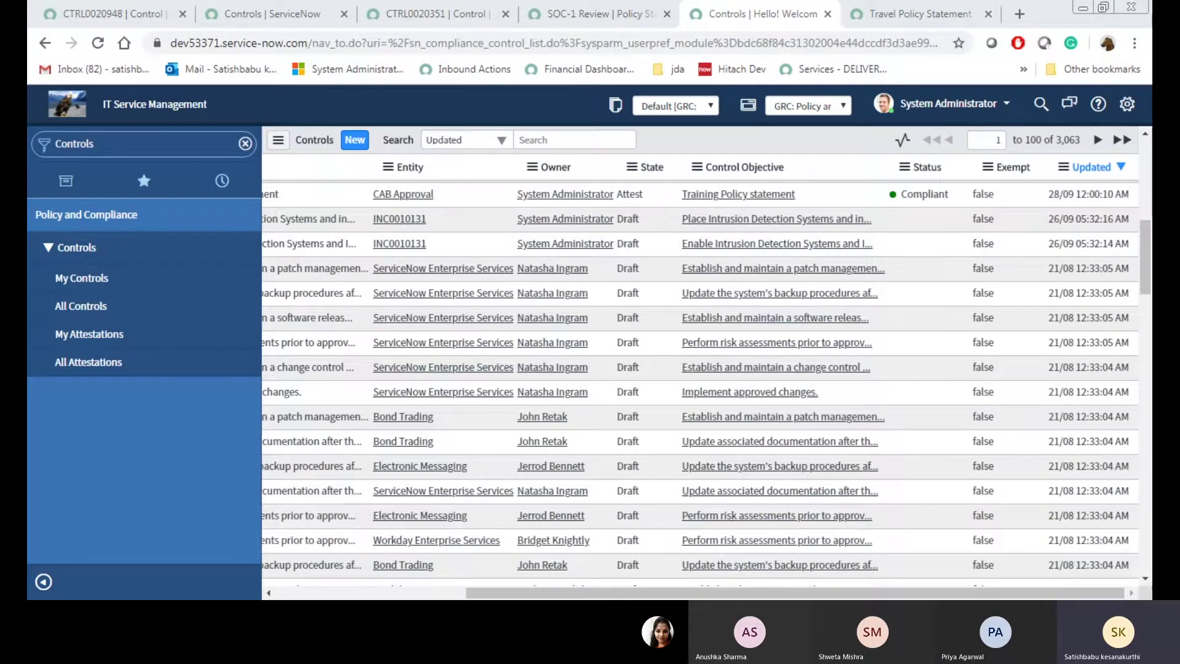
pyautogui.hscroll(-5, 272, 251)
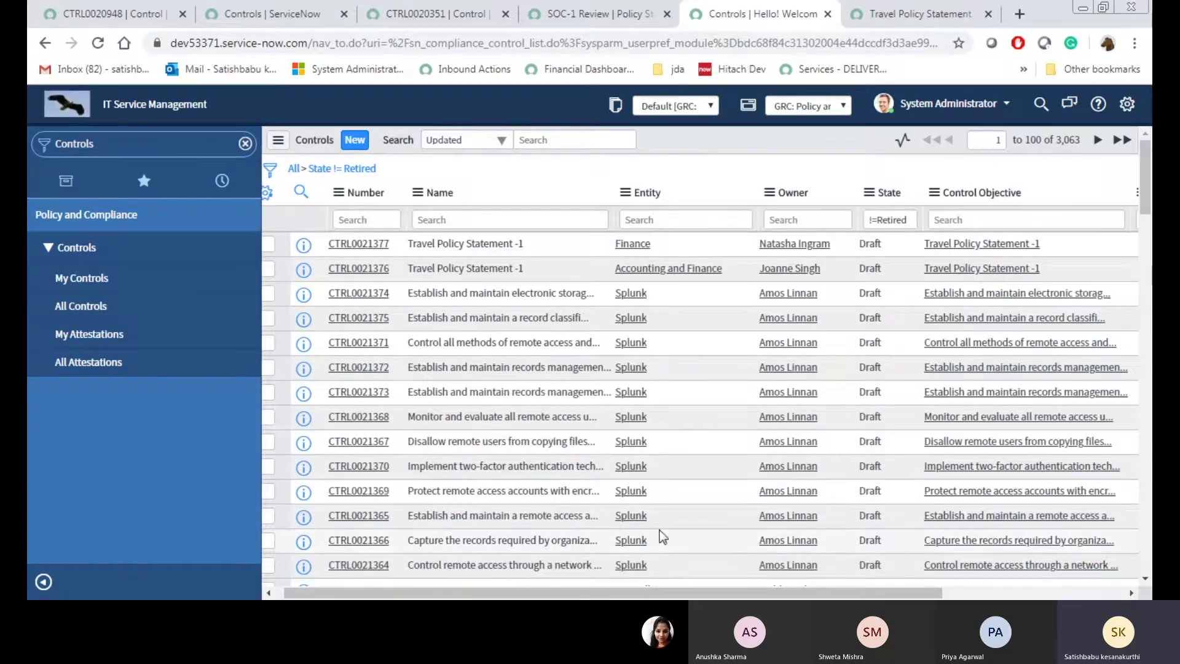
pyautogui.middleClick(368, 494)
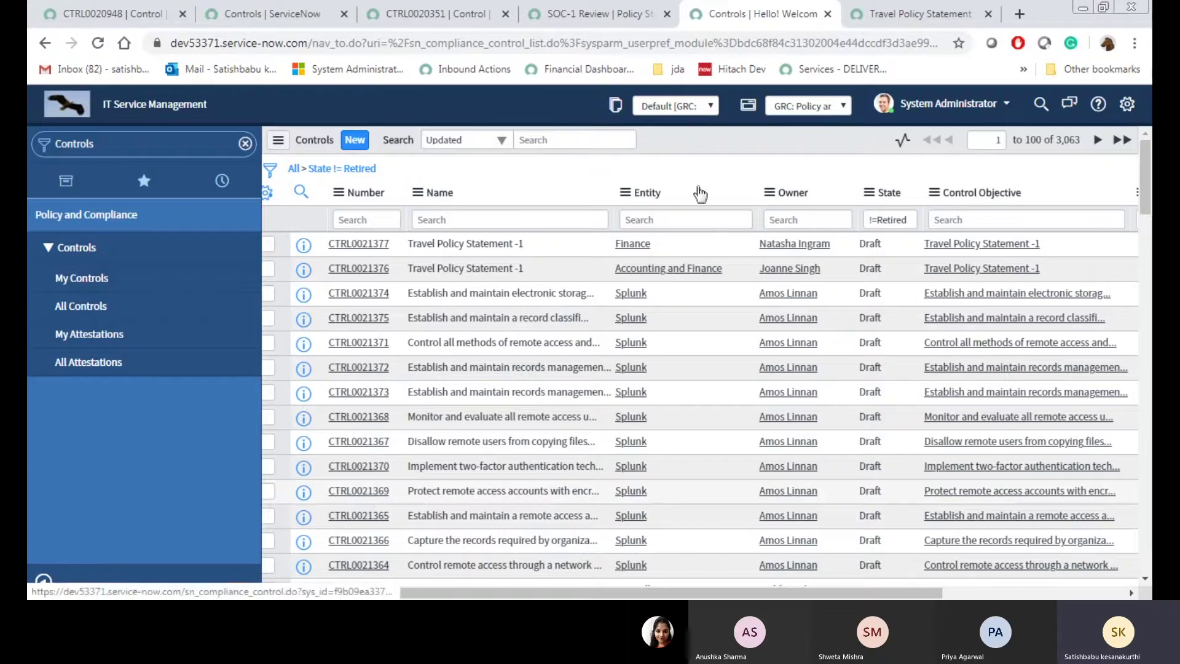
pyautogui.click(788, 8)
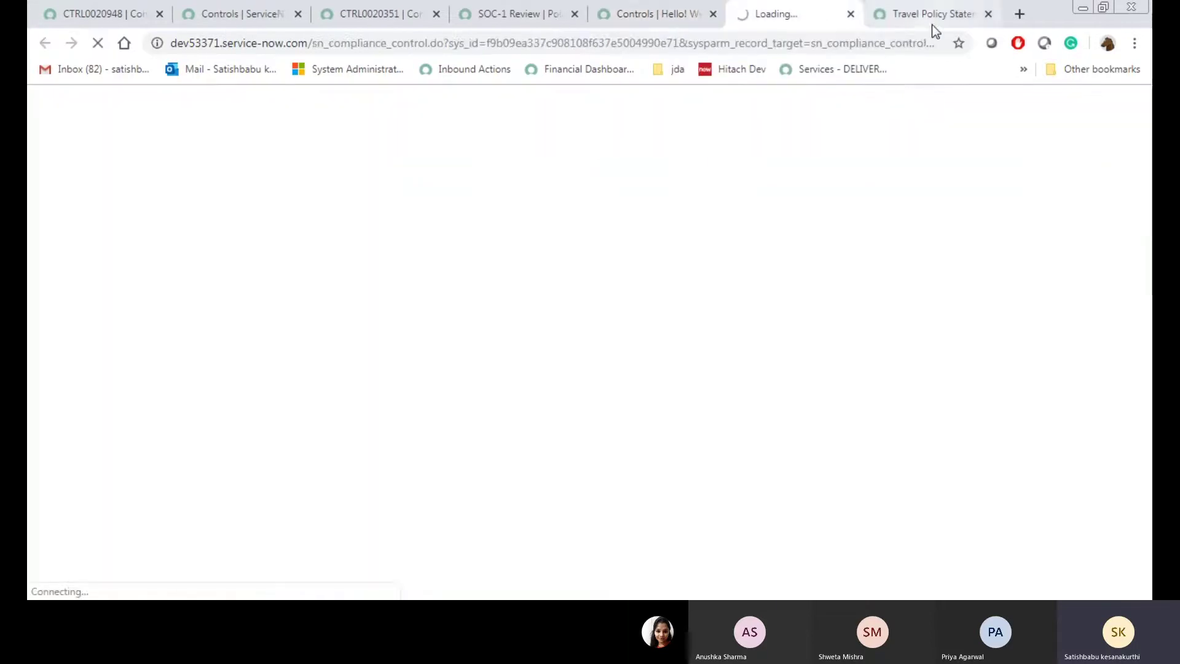
pyautogui.click(987, 14)
pyautogui.click(667, 134)
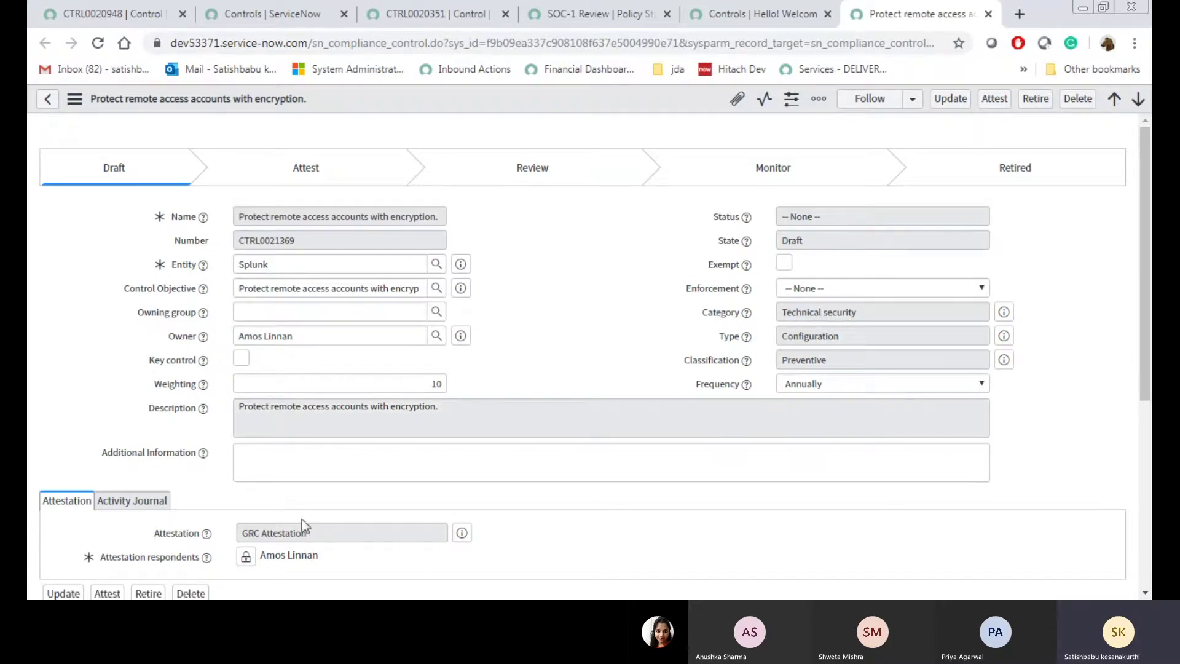
# - Set the owning group of the "Protect remote access accounts with encryption." control to Compliance Managers
pyautogui.scroll(-4, 500, 471)
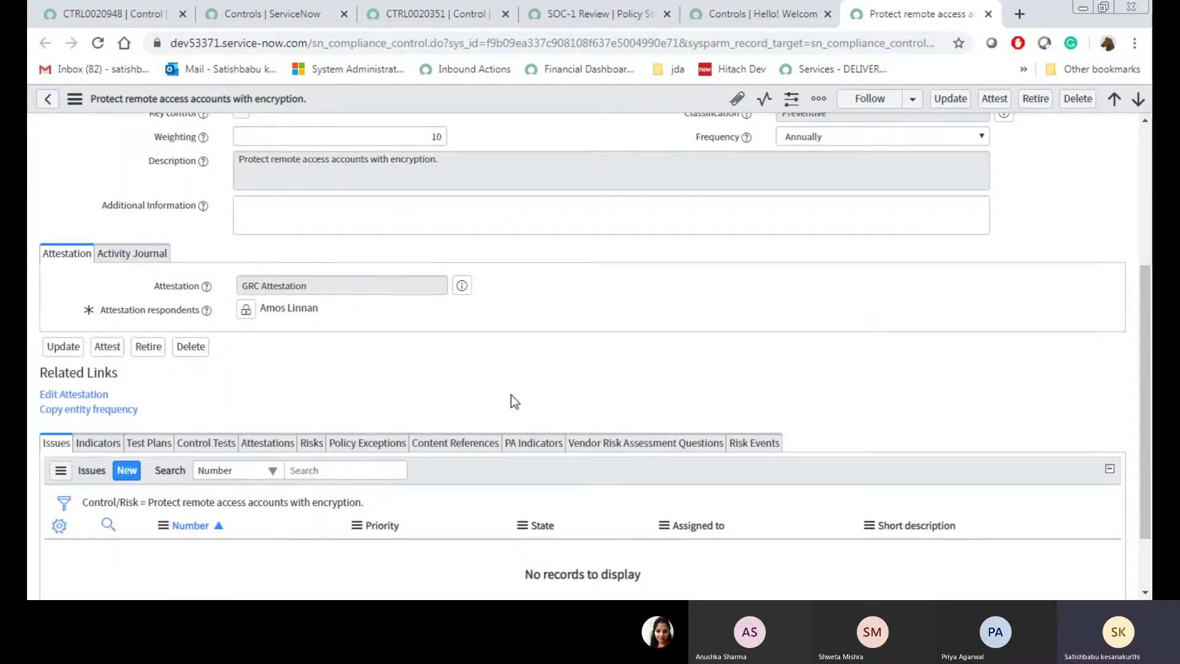
pyautogui.scroll(5, 517, 397)
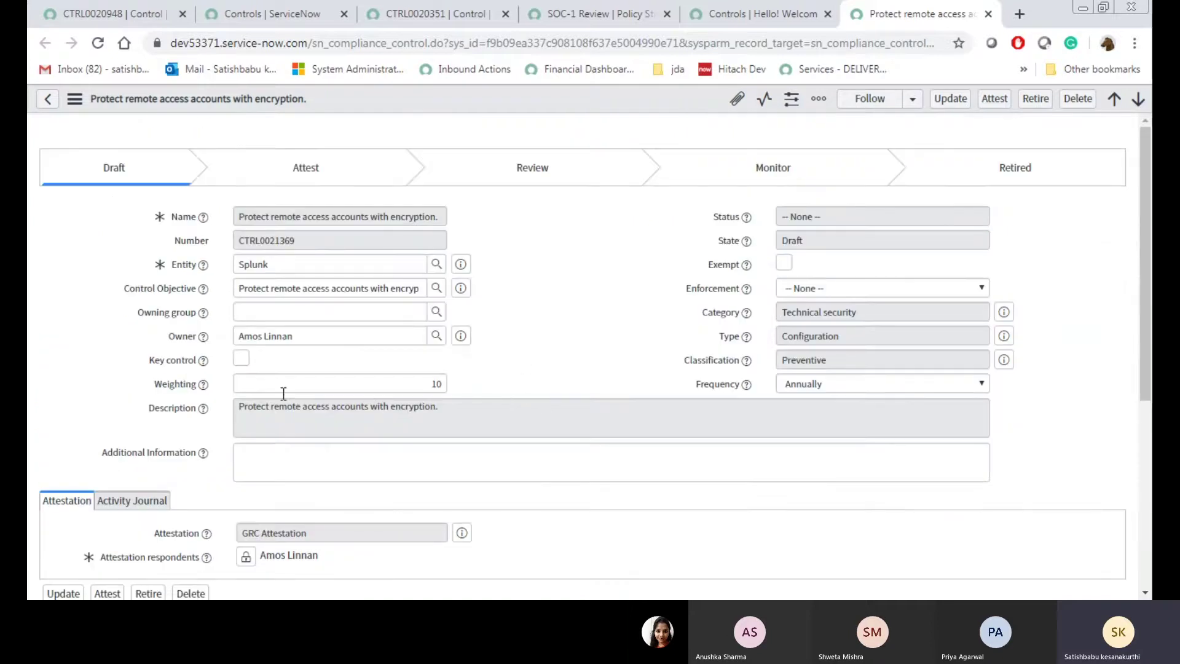
pyautogui.click(268, 311)
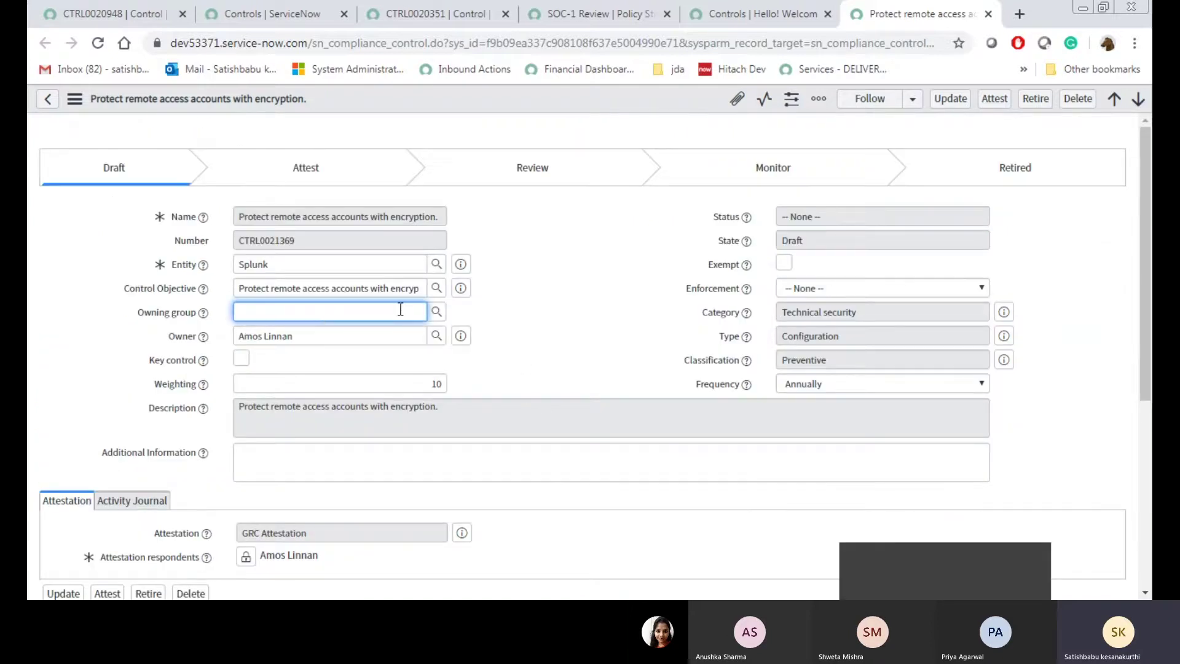
pyautogui.write('Compliance')
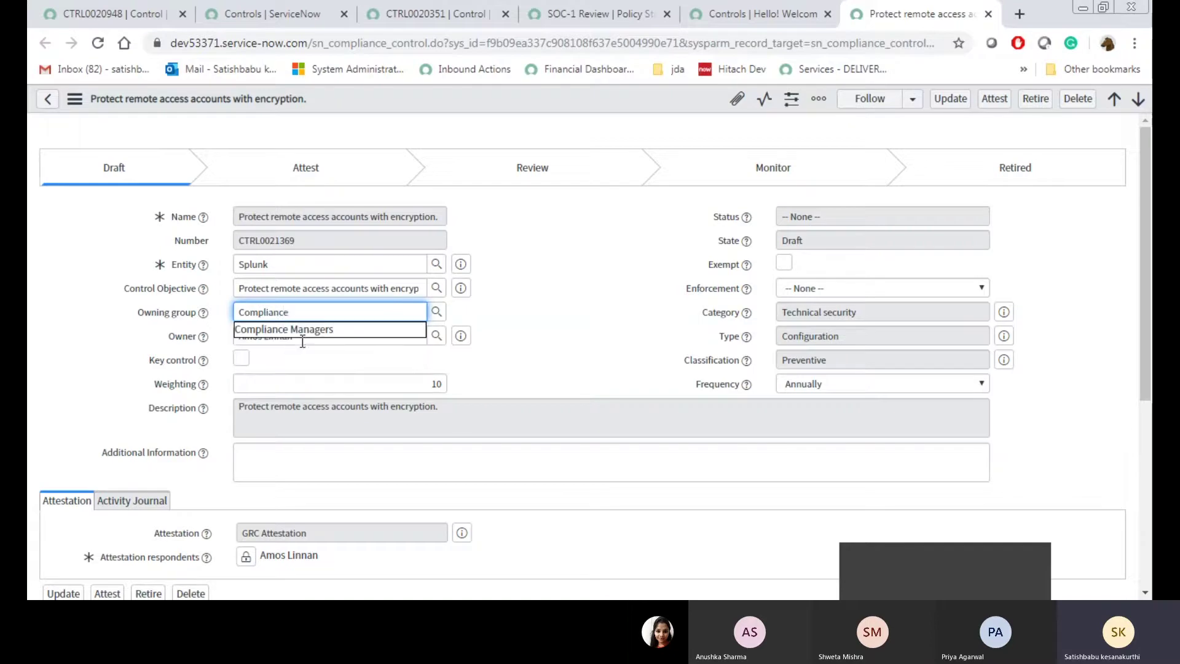
pyautogui.click(307, 328)
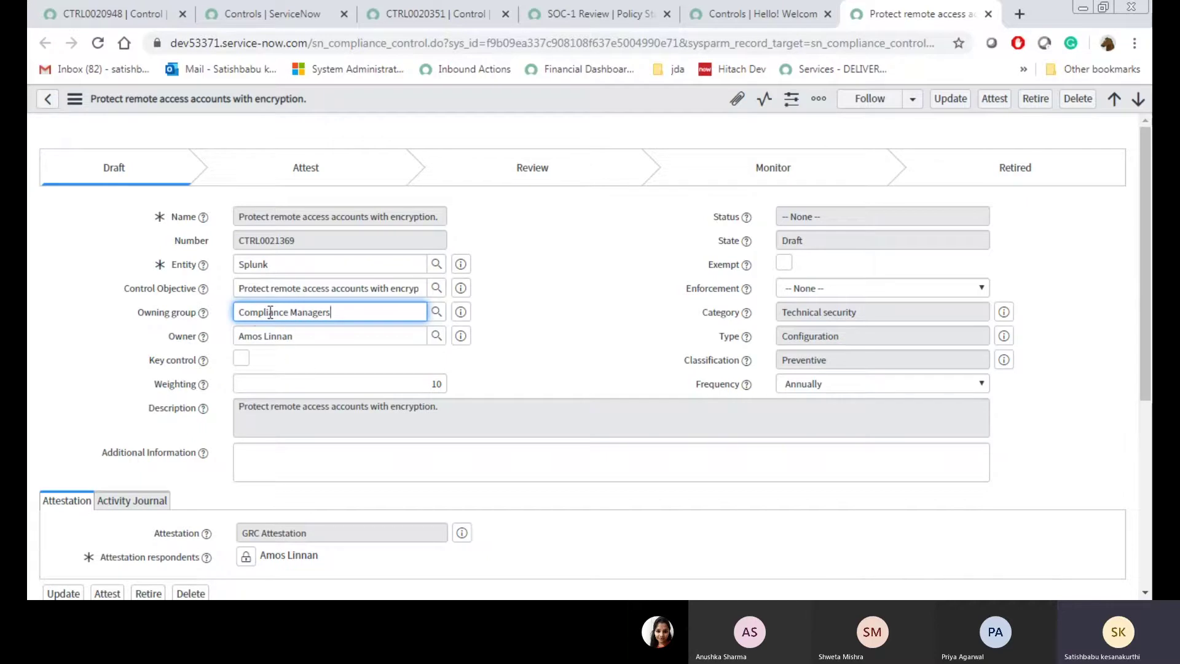
# - Examine the remote access control's Owner, Category, Control Objective and Enforcement fields
pyautogui.tripleClick(301, 337)
pyautogui.click(308, 337)
pyautogui.click(542, 344)
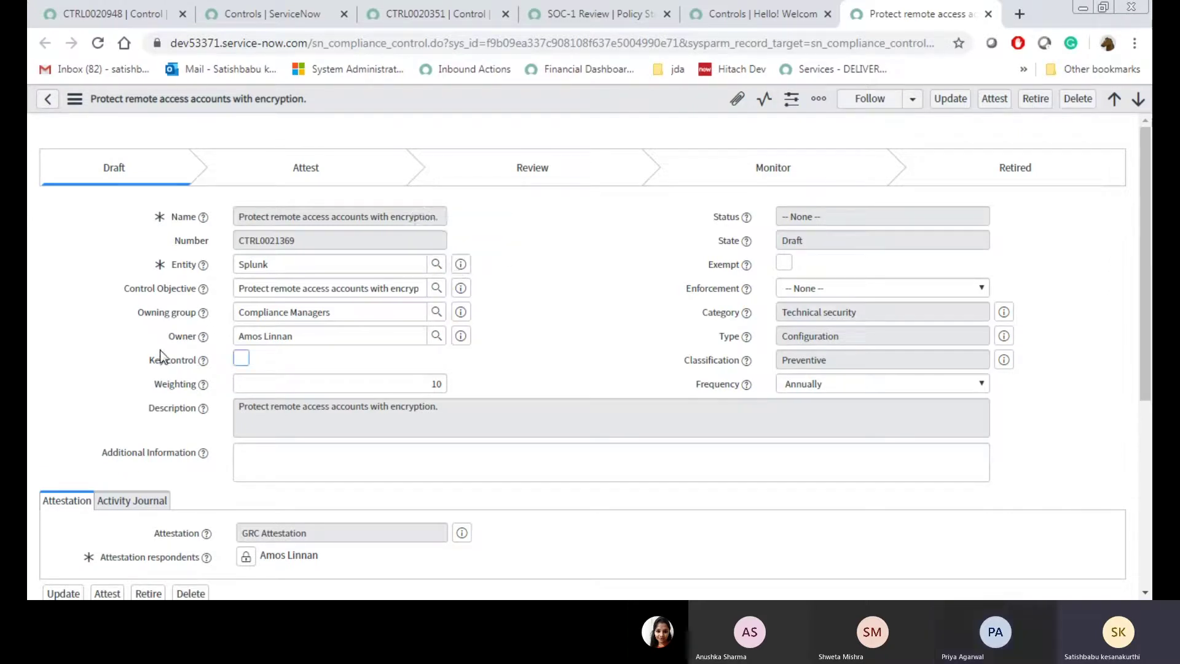
pyautogui.click(786, 312)
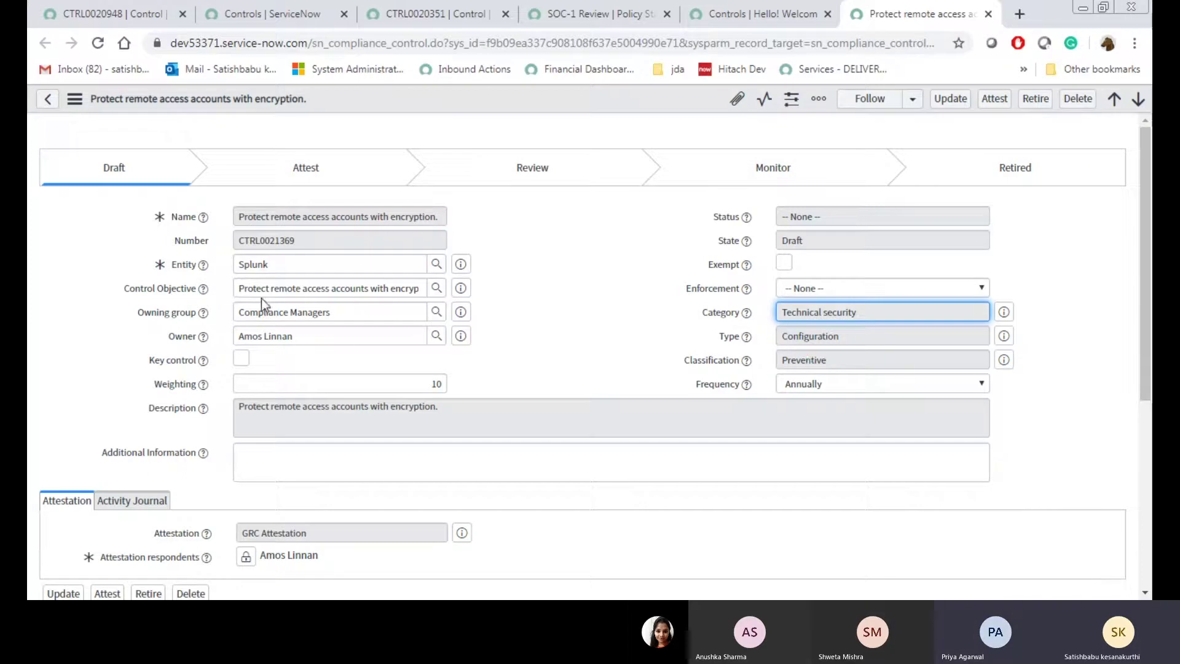
pyautogui.click(238, 287)
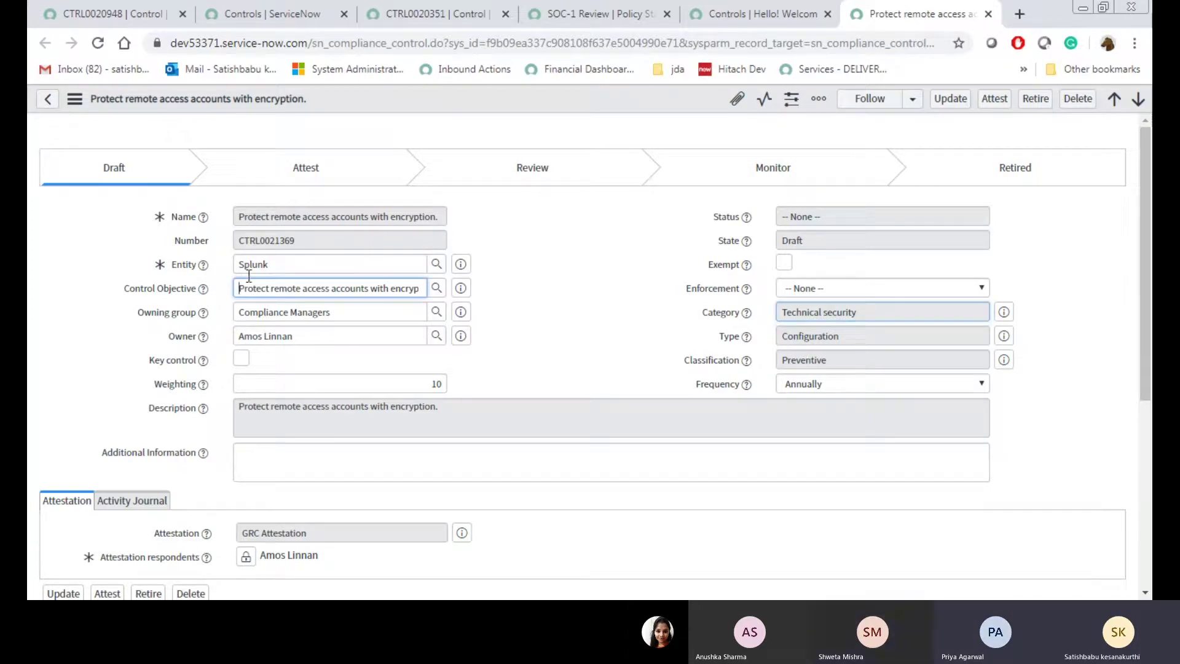
pyautogui.click(535, 268)
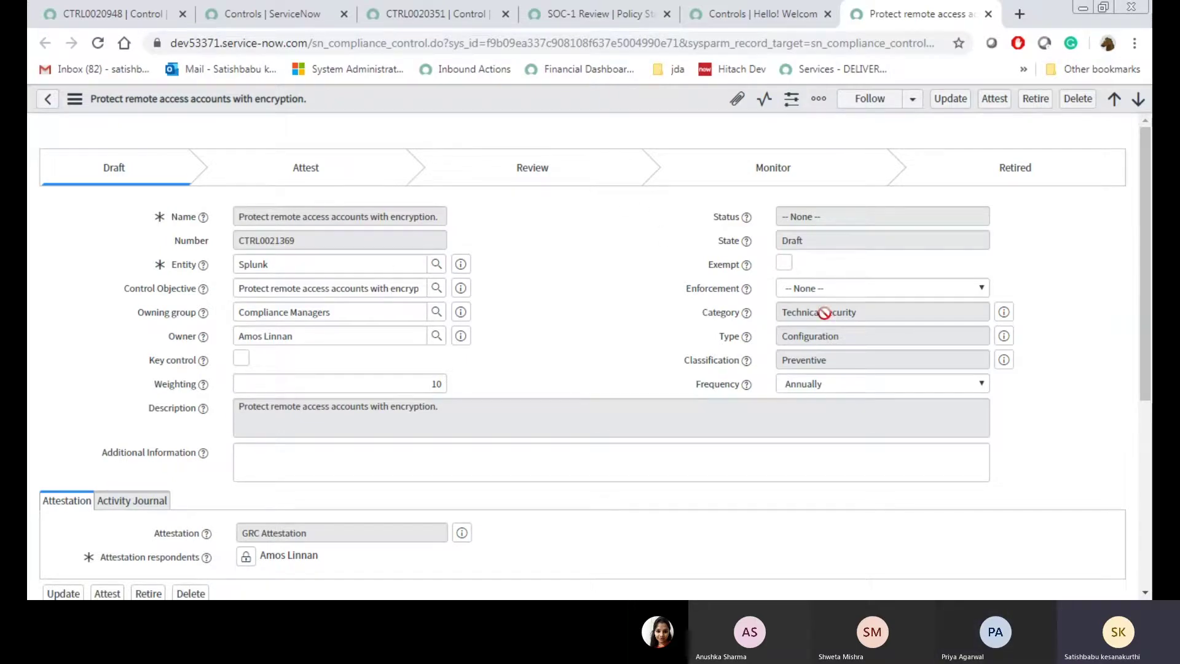
pyautogui.moveTo(237, 293); pyautogui.dragTo(391, 291)
pyautogui.click(670, 289)
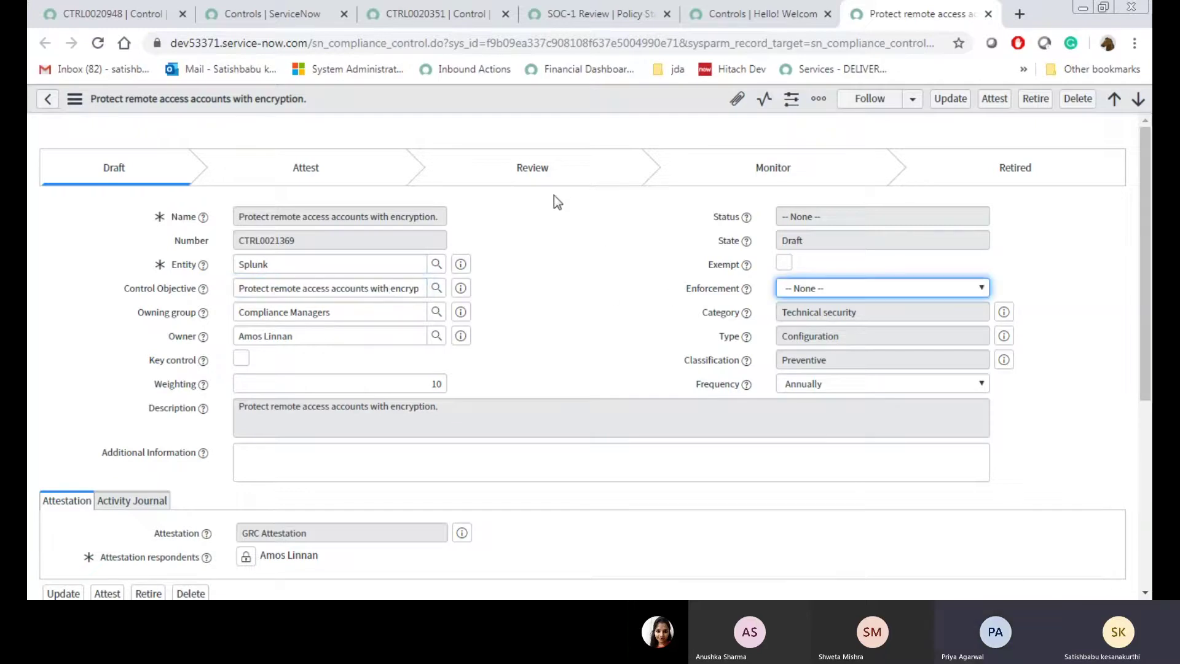
# - Mark the "Protect remote access accounts with encryption." control as a key control
pyautogui.scroll(-2, 287, 425)
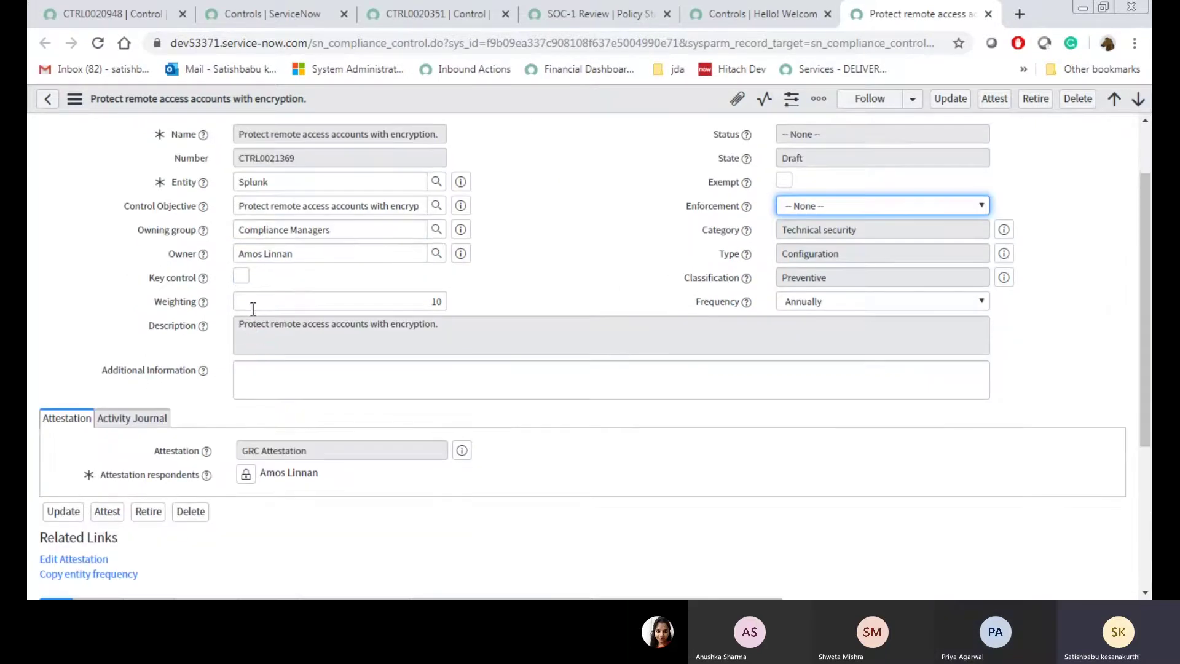
pyautogui.click(241, 278)
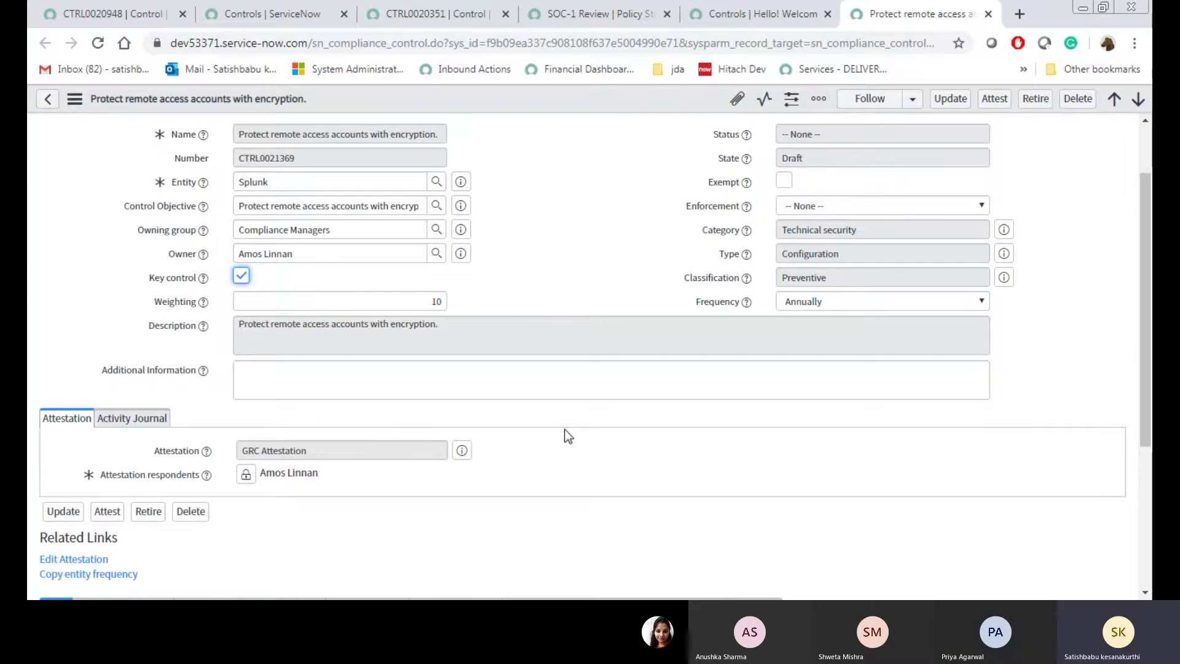
# - Save the changes made to the "Protect remote access accounts with encryption." control record
pyautogui.scroll(2, 568, 435)
pyautogui.rightClick(529, 96)
pyautogui.click(554, 107)
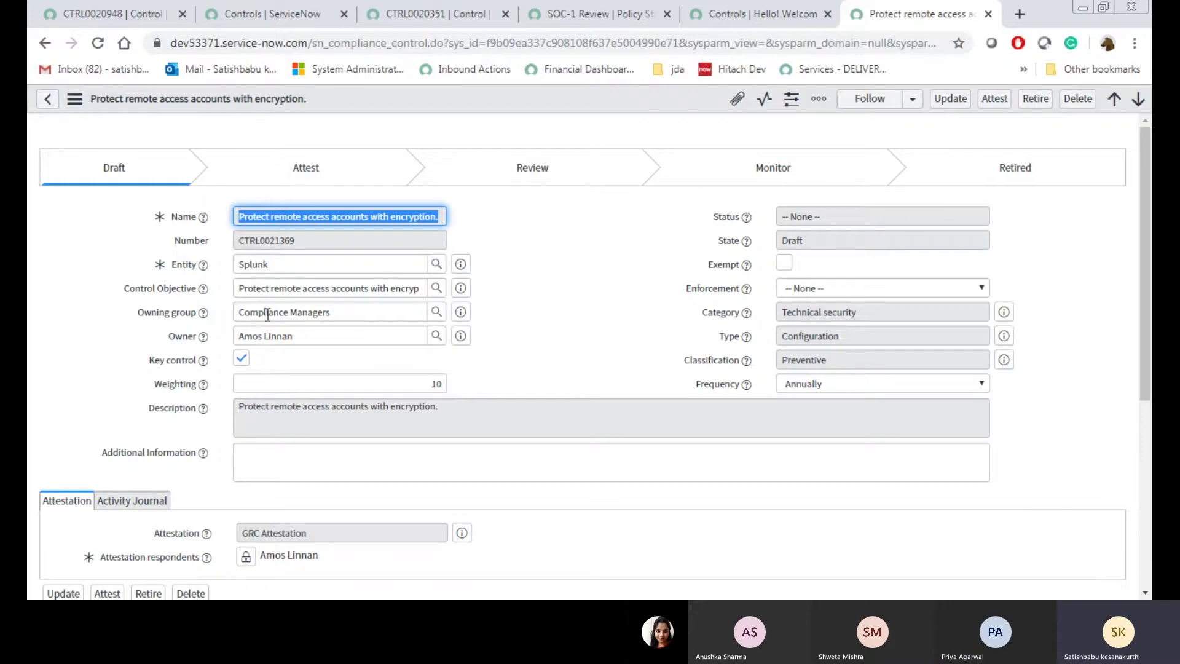
# - Preview the control objective record linked to the remote access control and close the preview
pyautogui.click(460, 287)
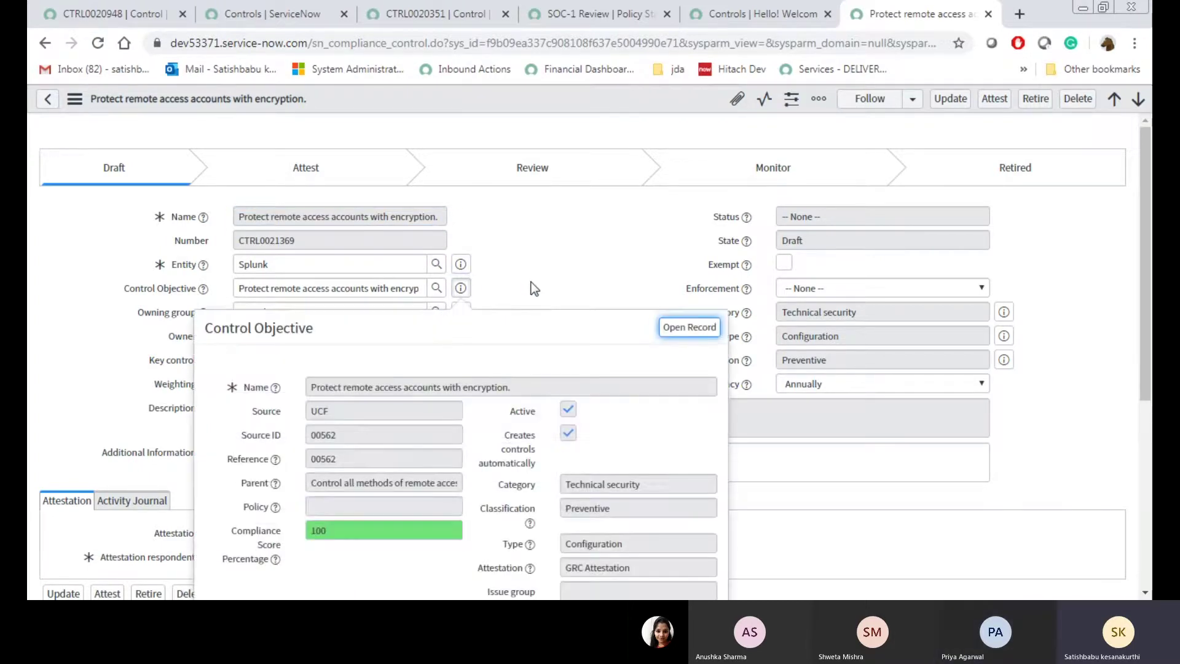
pyautogui.click(570, 271)
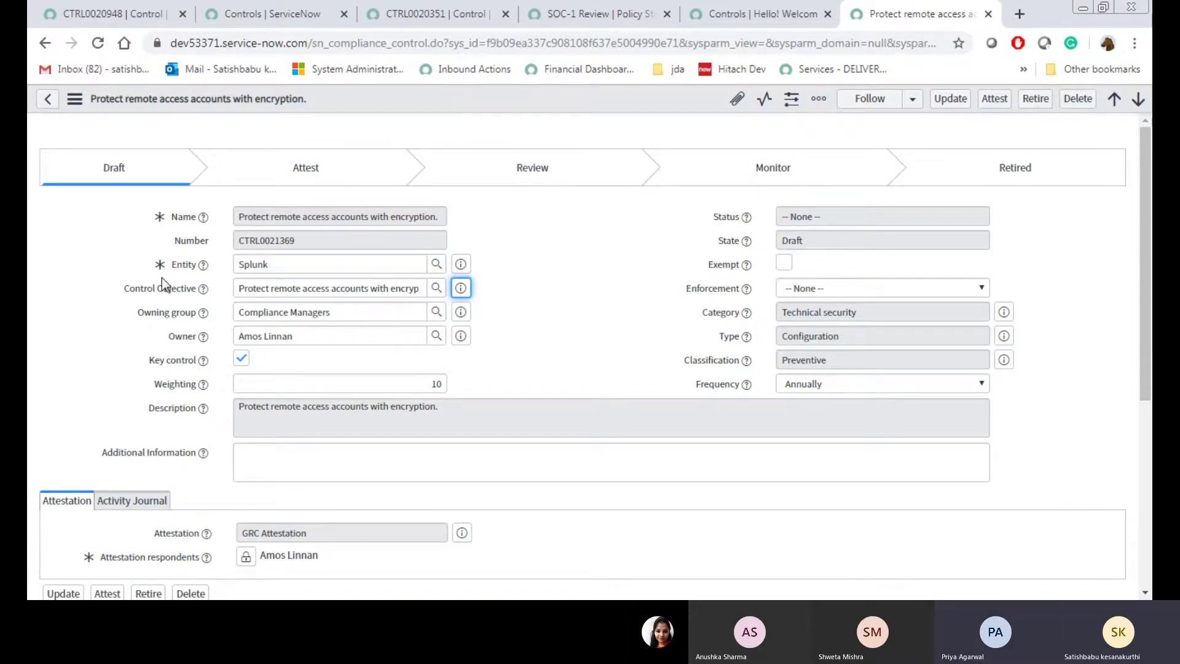
pyautogui.click(244, 290)
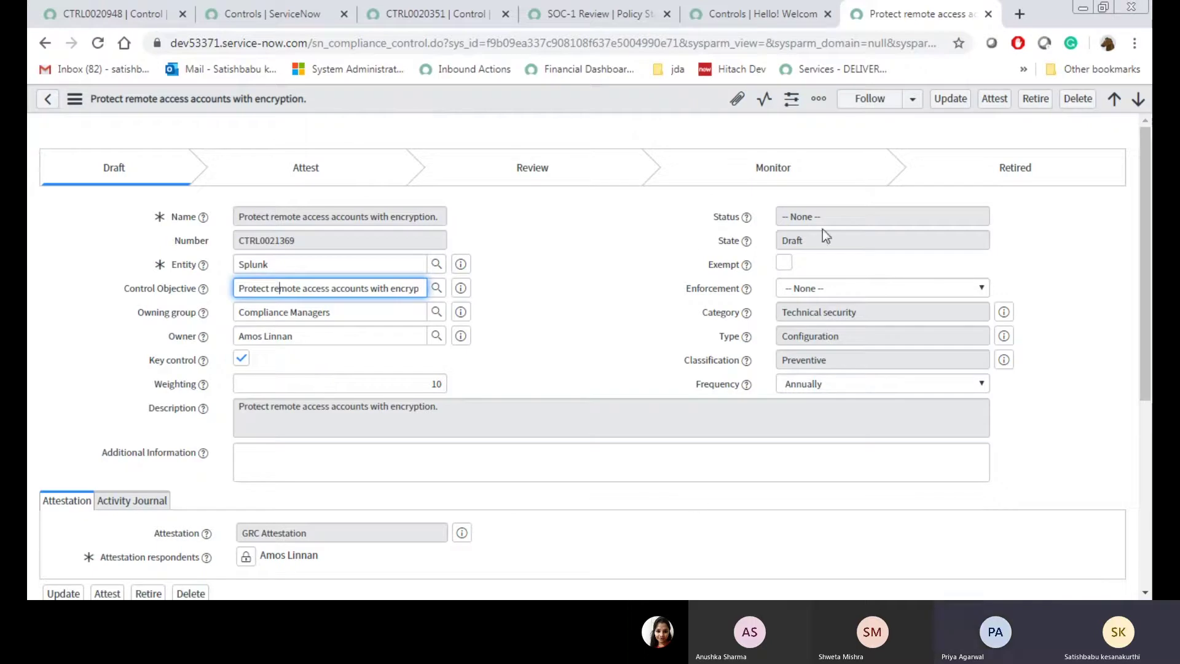
# - Send the "Protect remote access accounts with encryption." control for attestation
pyautogui.click(611, 295)
pyautogui.press('Tab')
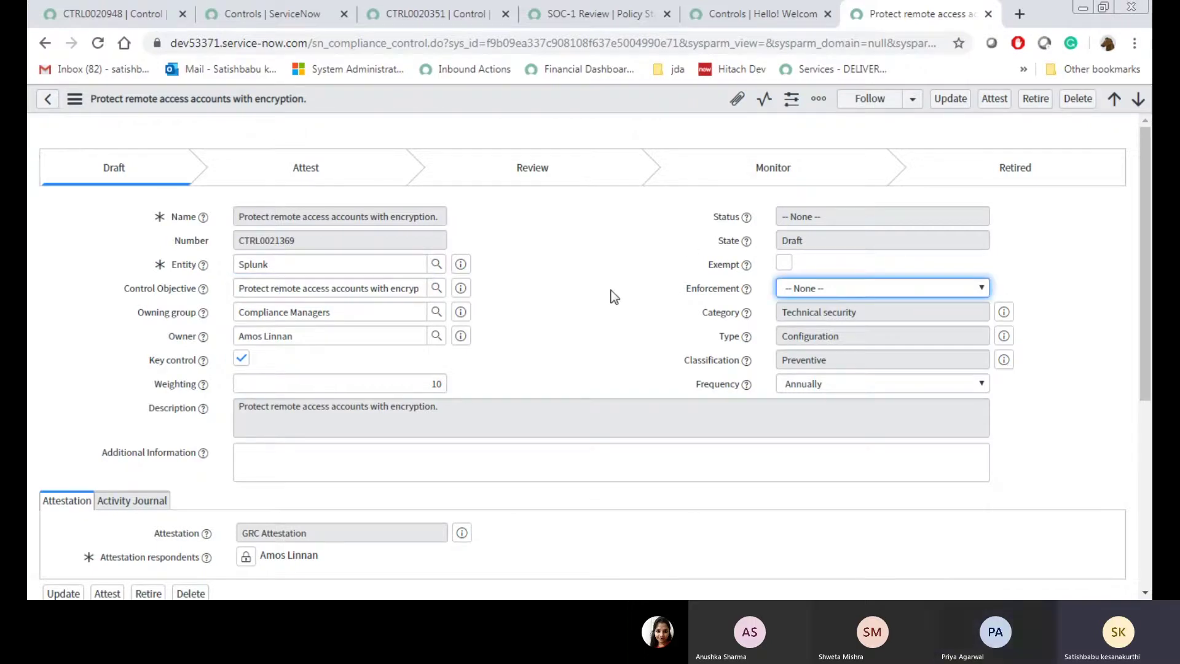
pyautogui.hotkey('shift', 'Tab')
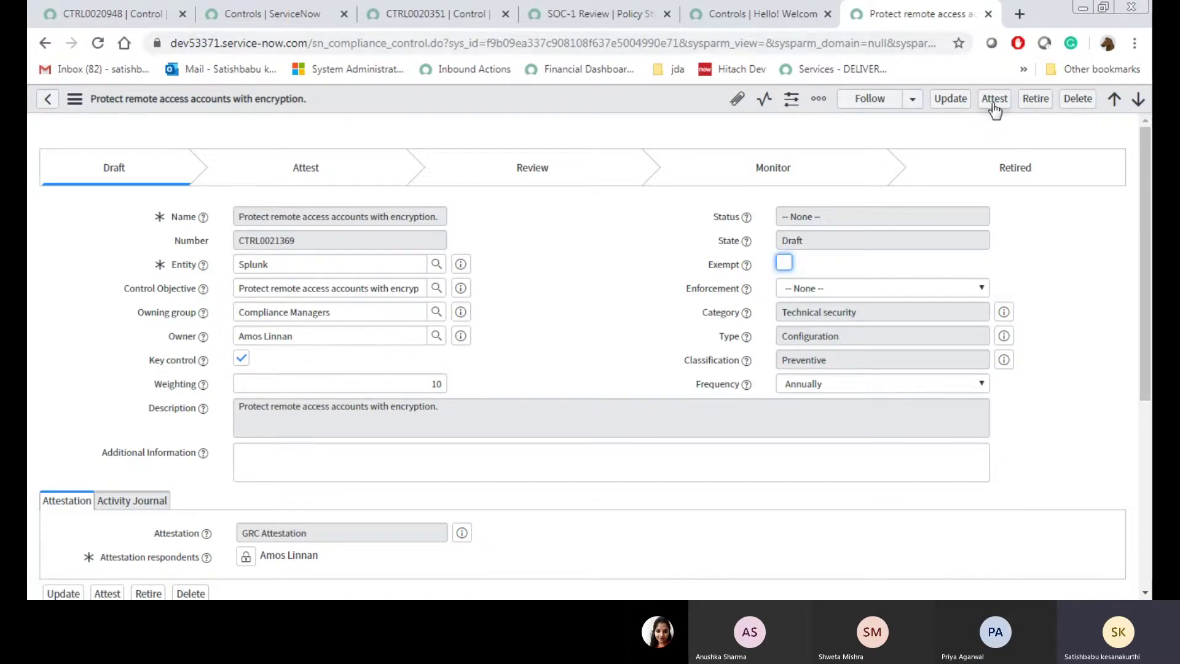
pyautogui.click(993, 102)
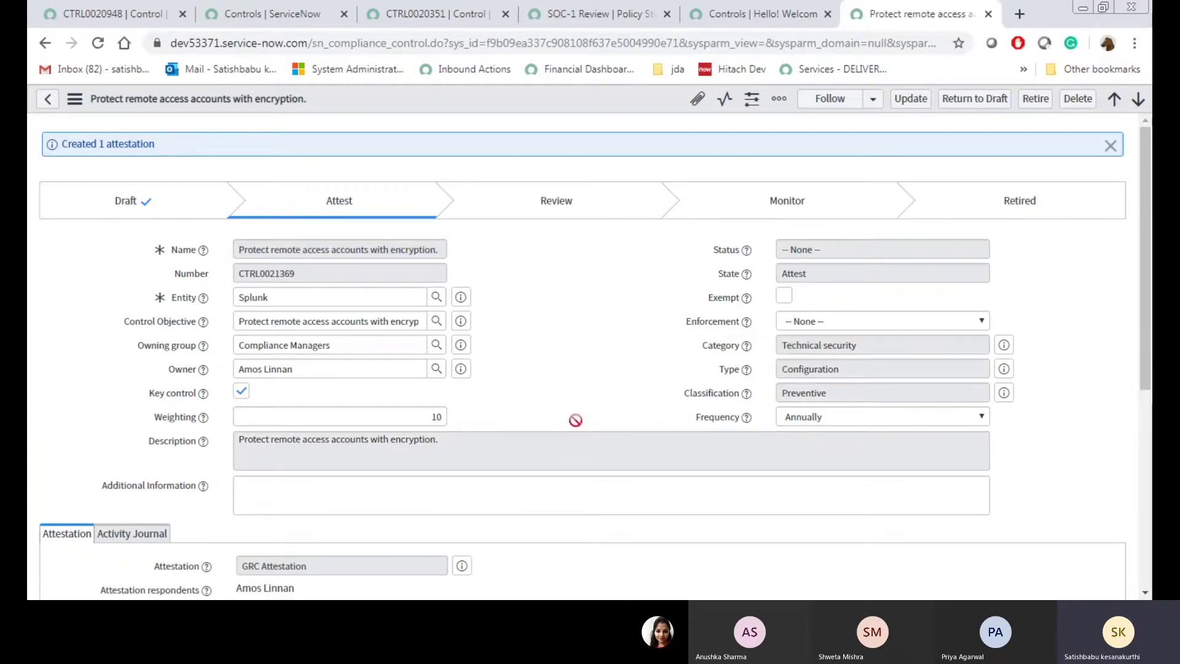
# - Return to the Controls list tab, filter the navigator for Attestation and open All Attestations
pyautogui.click(127, 2)
pyautogui.click(754, 6)
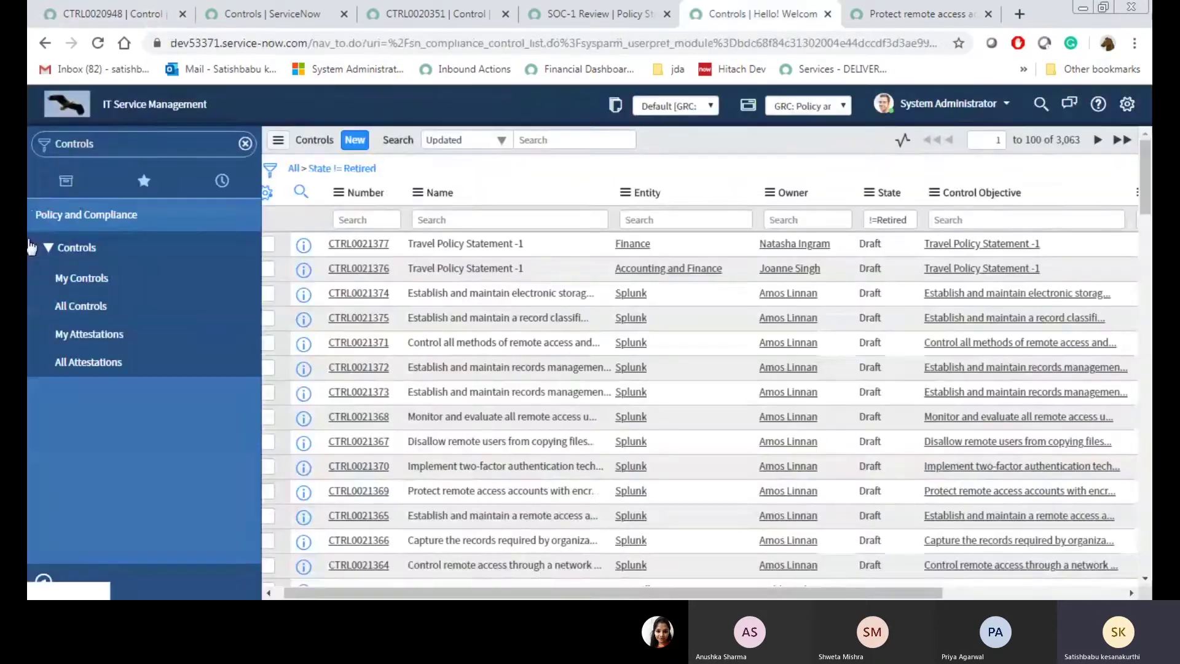
pyautogui.press('BackSpace')
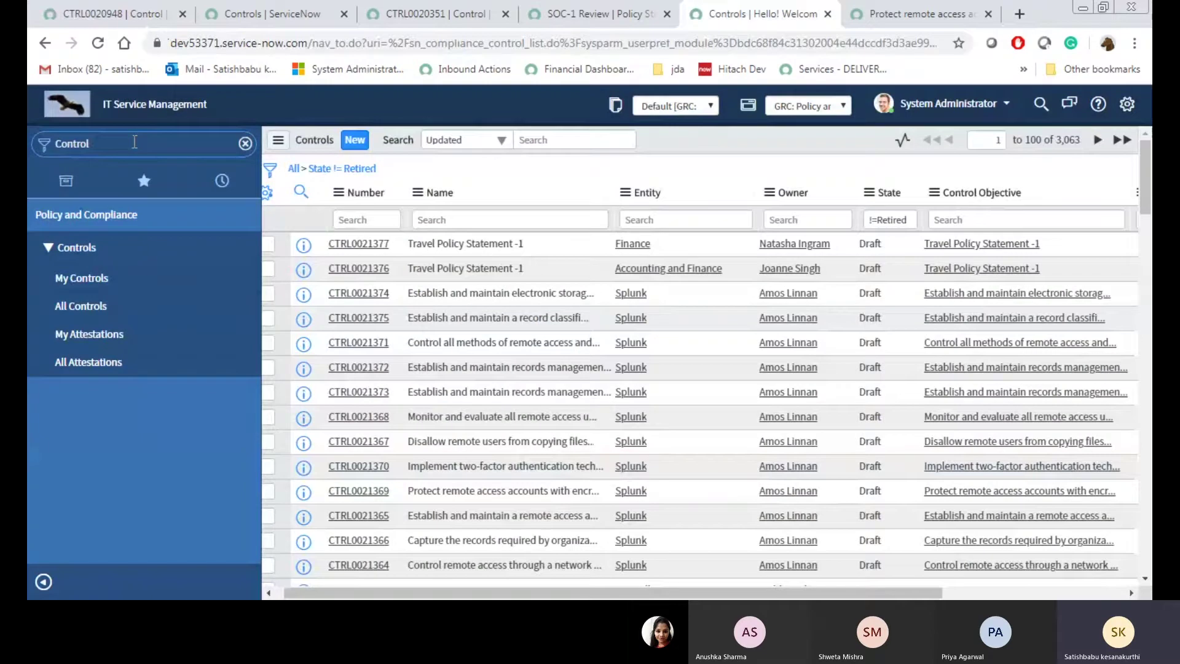
pyautogui.press('BackSpace')
pyautogui.press('BackSpace')
pyautogui.press('BackSpace')
pyautogui.press('BackSpace')
pyautogui.press('BackSpace')
pyautogui.press('BackSpace')
pyautogui.press('BackSpace')
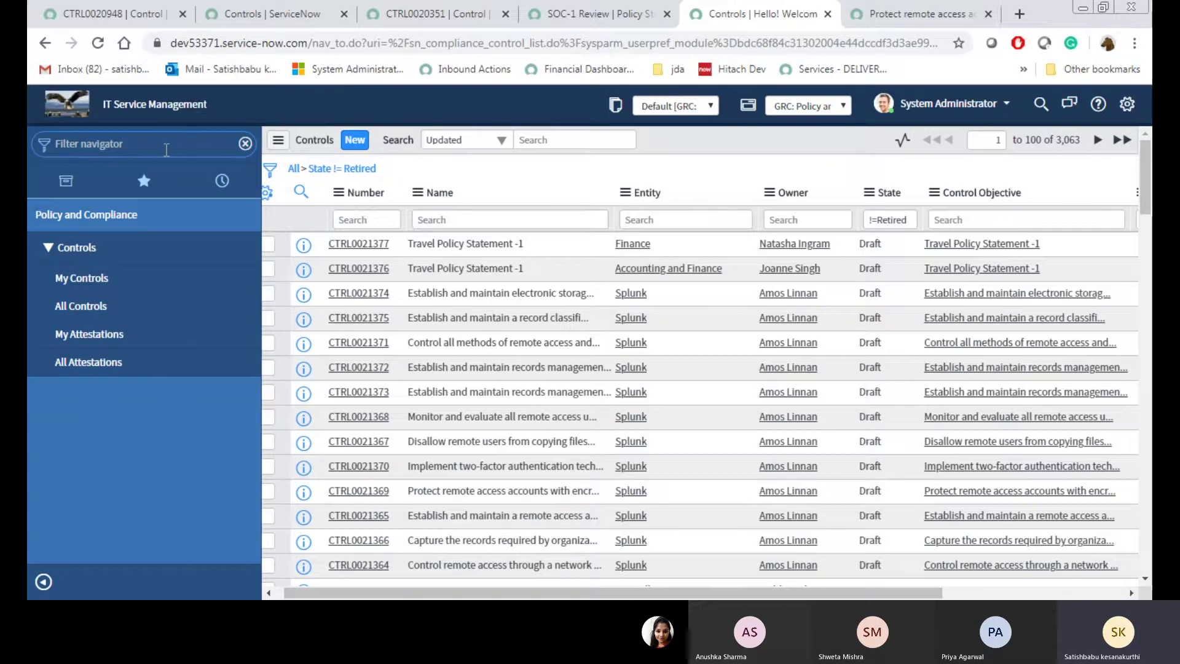
pyautogui.write('Attest')
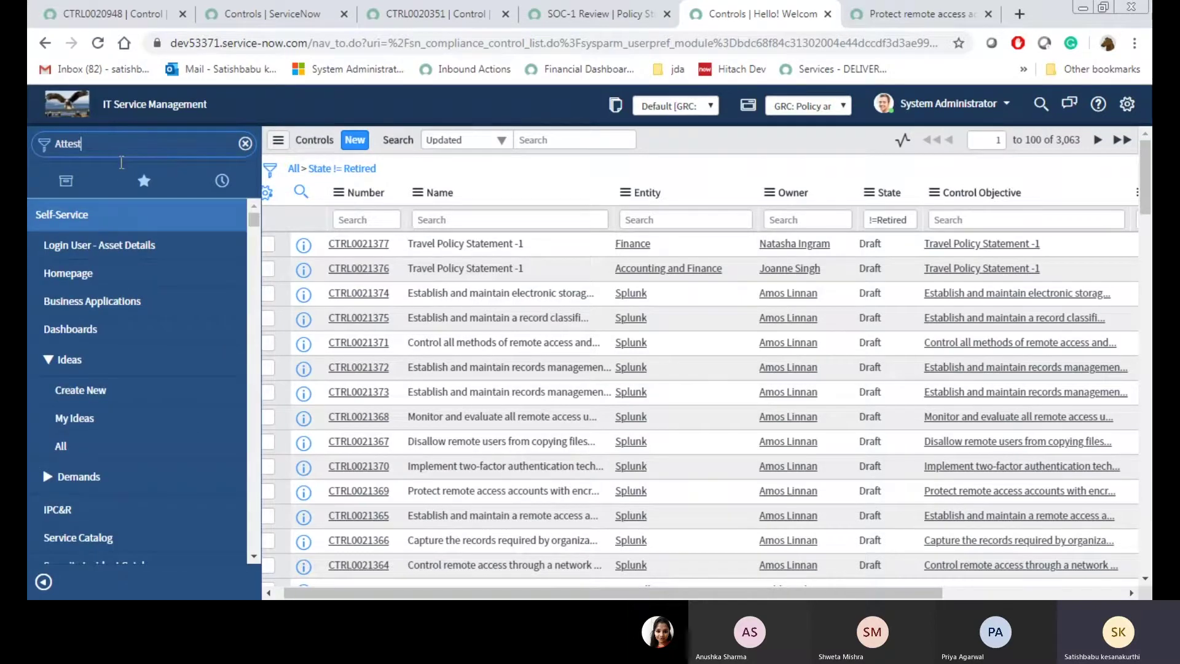
pyautogui.write('ation')
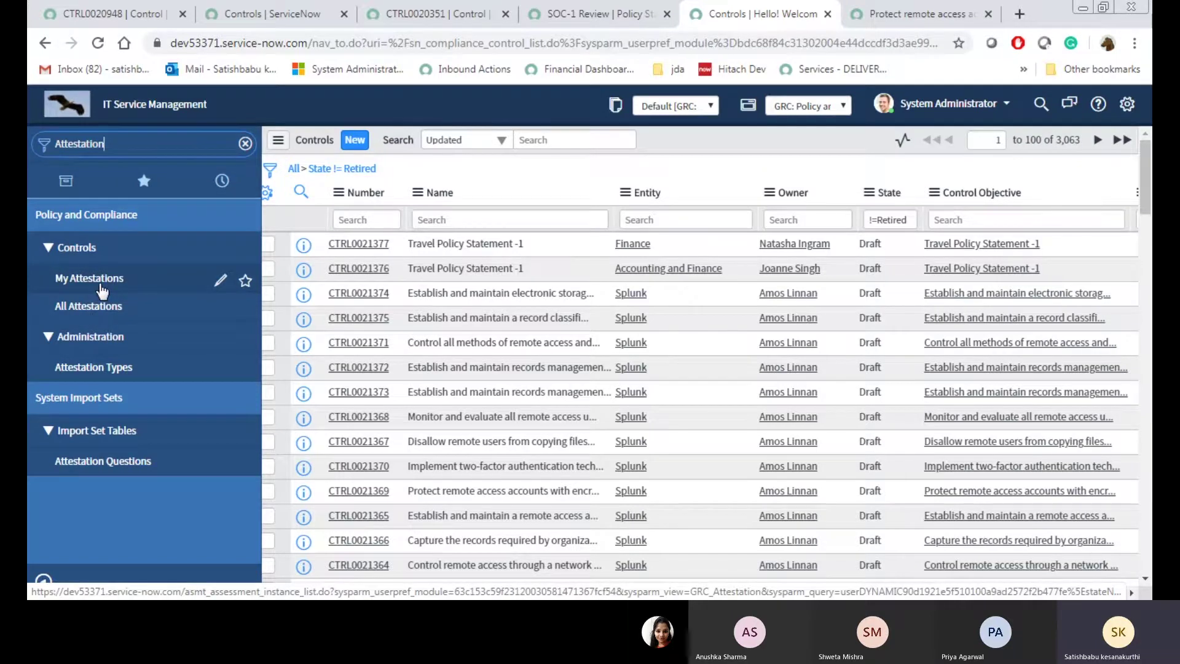
pyautogui.click(173, 305)
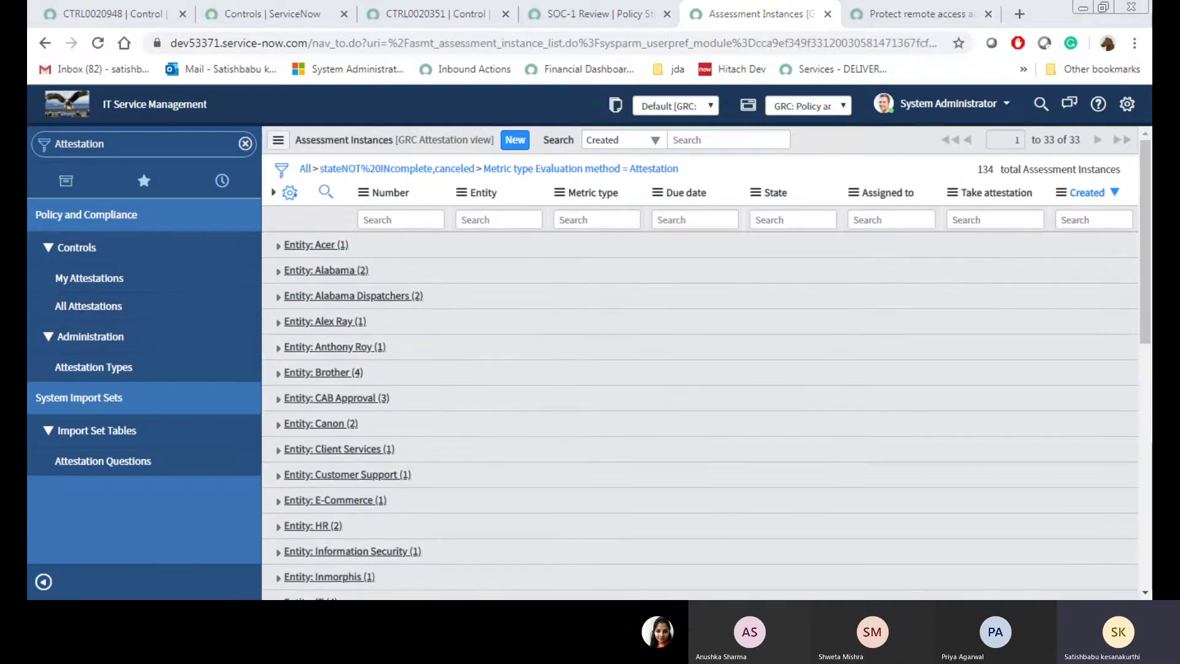
# - Reload the All Attestations list and look through its entity groups
pyautogui.click(405, 609)
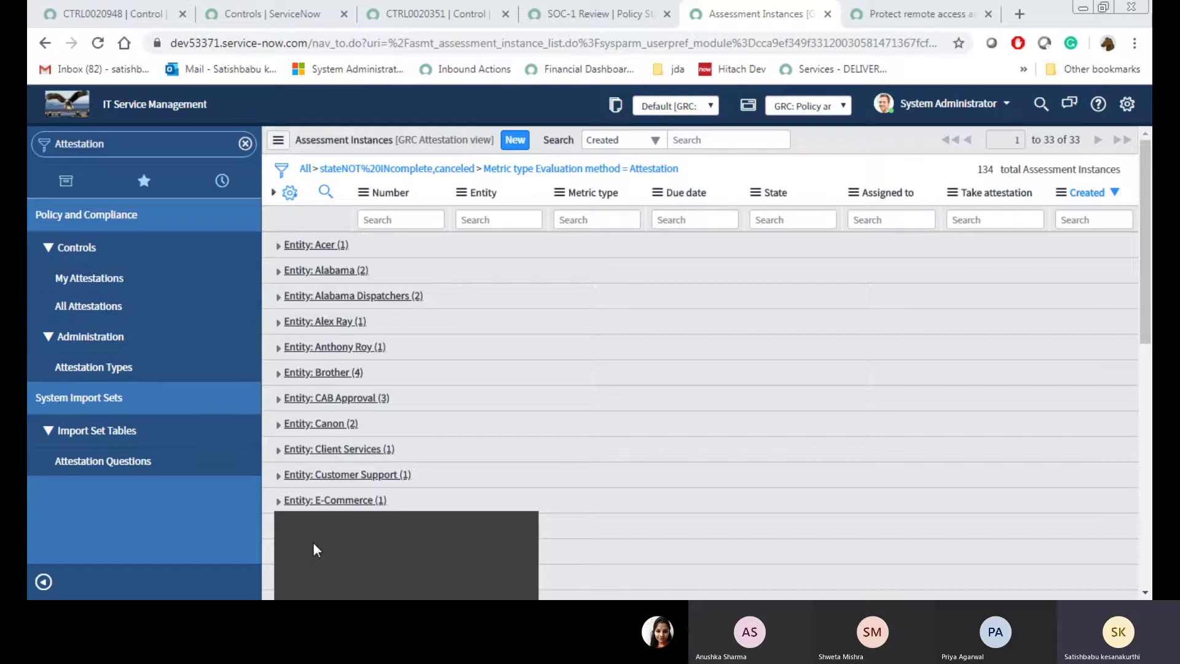
pyautogui.click(136, 146)
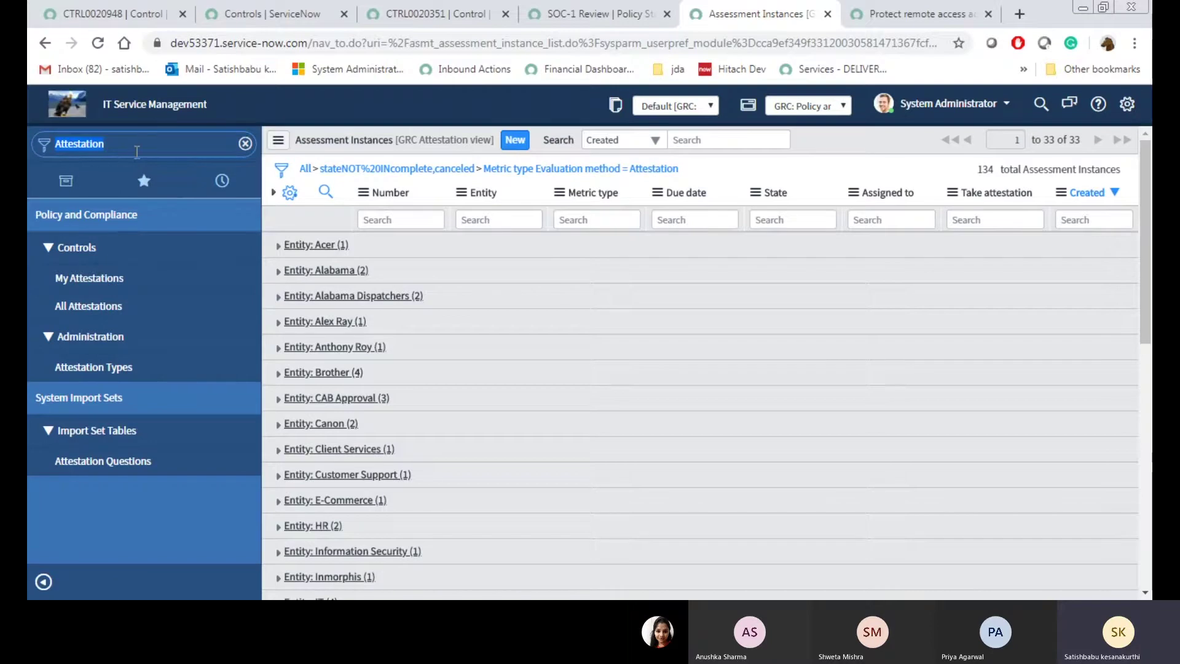
pyautogui.click(136, 151)
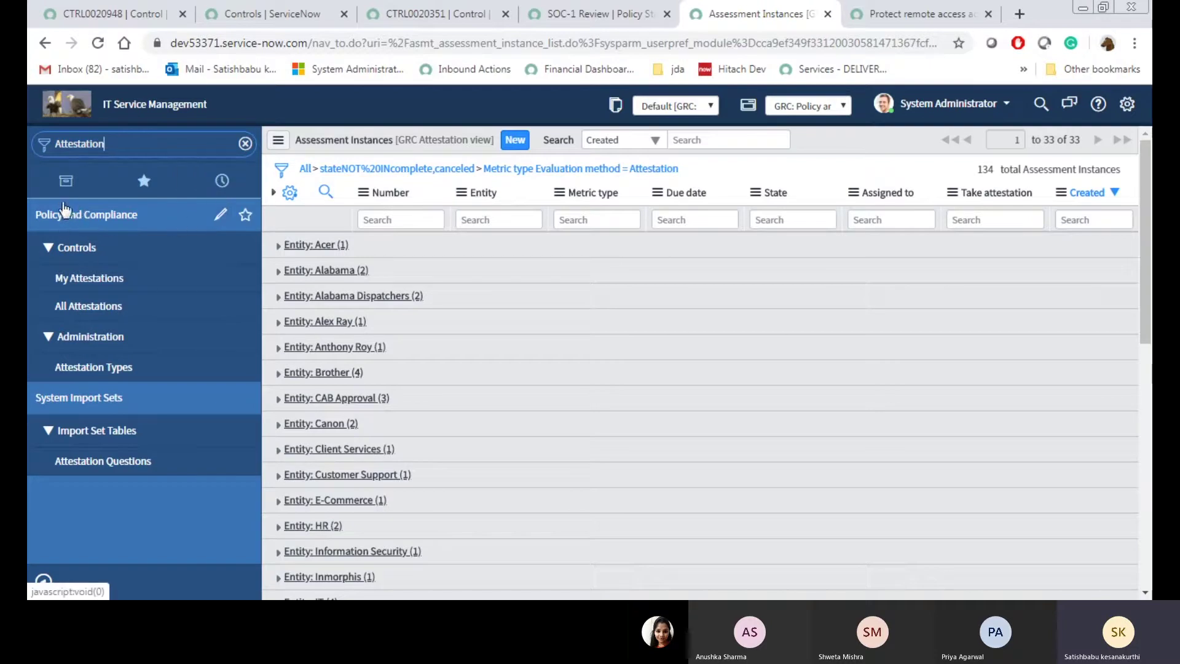
pyautogui.click(101, 314)
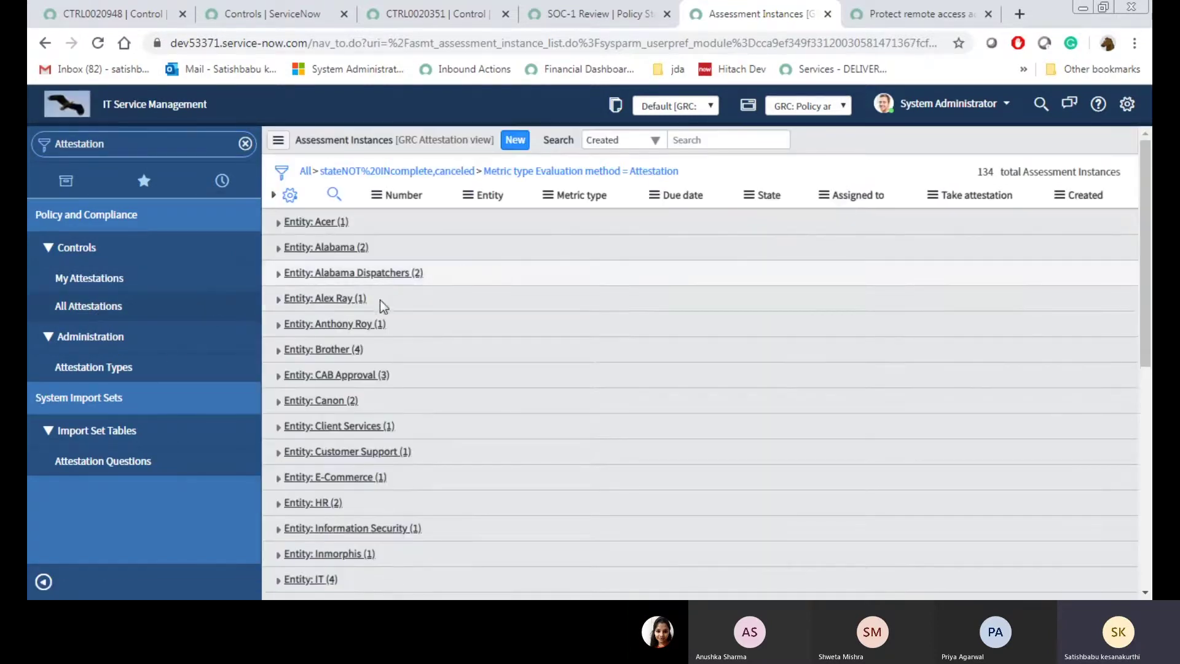
pyautogui.scroll(-10, 382, 314)
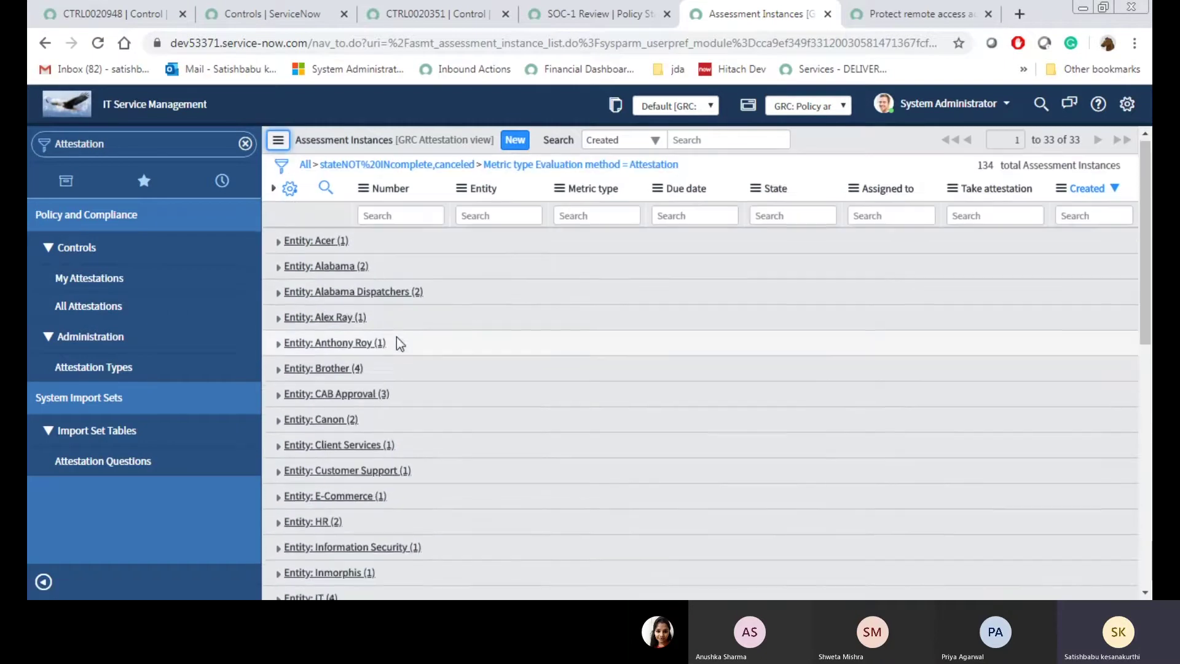
pyautogui.scroll(-4, 437, 416)
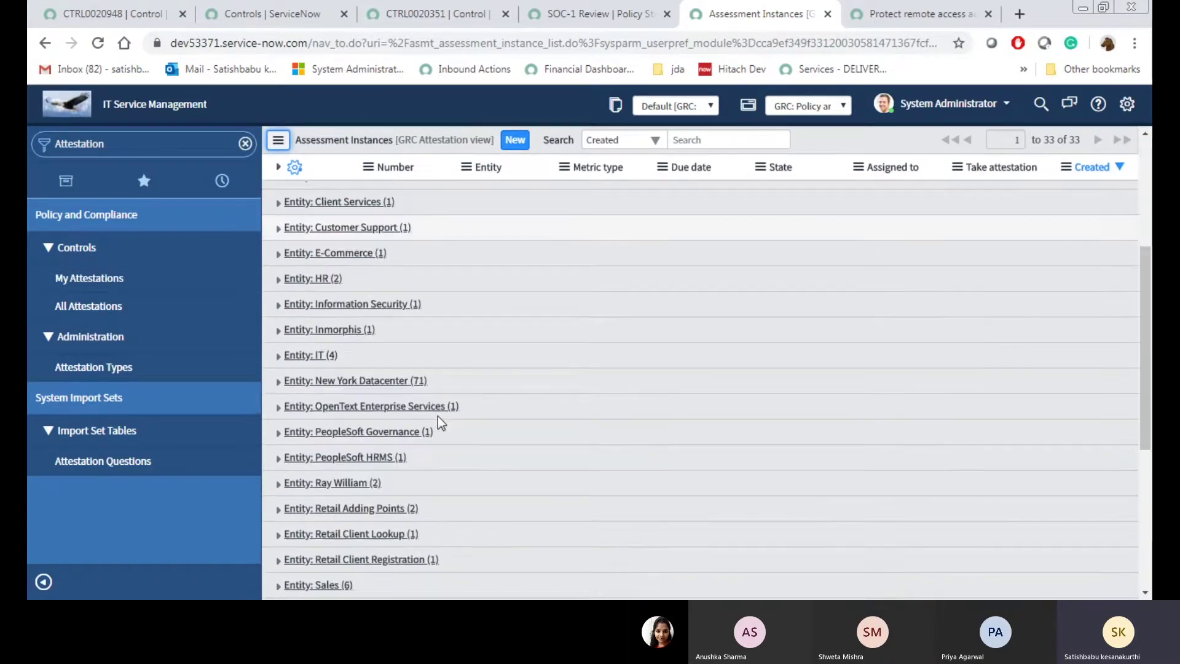
# - Copy the entity Splunk from the remote access control and filter the attestation list by that entity
pyautogui.click(884, 13)
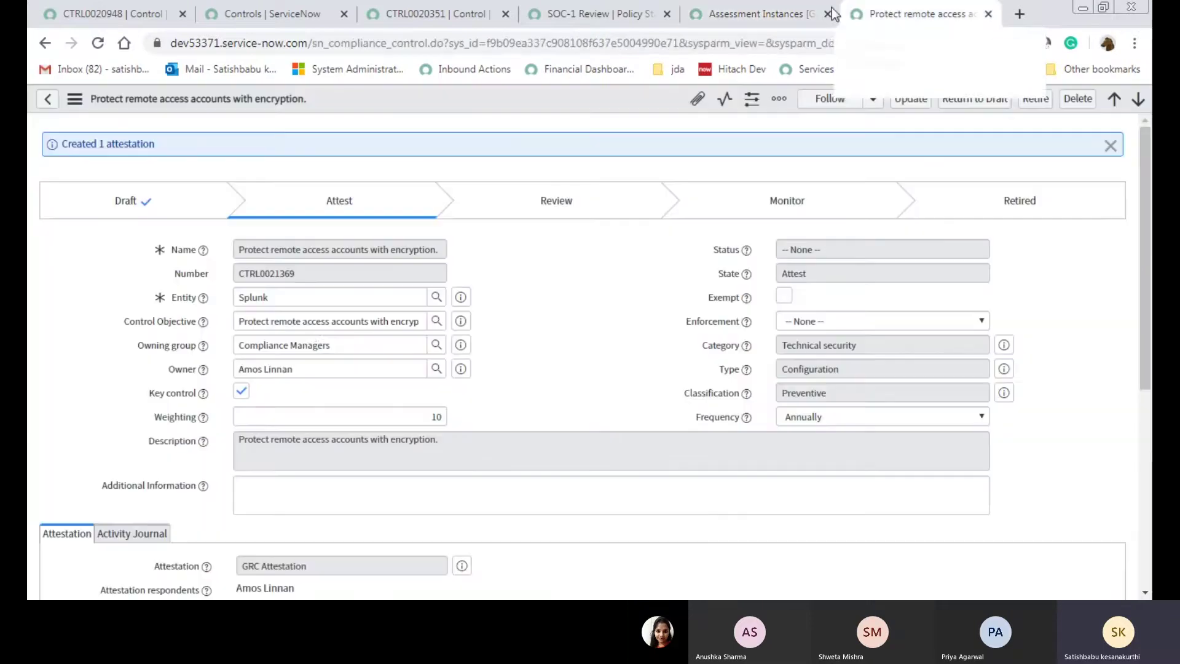
pyautogui.click(329, 301)
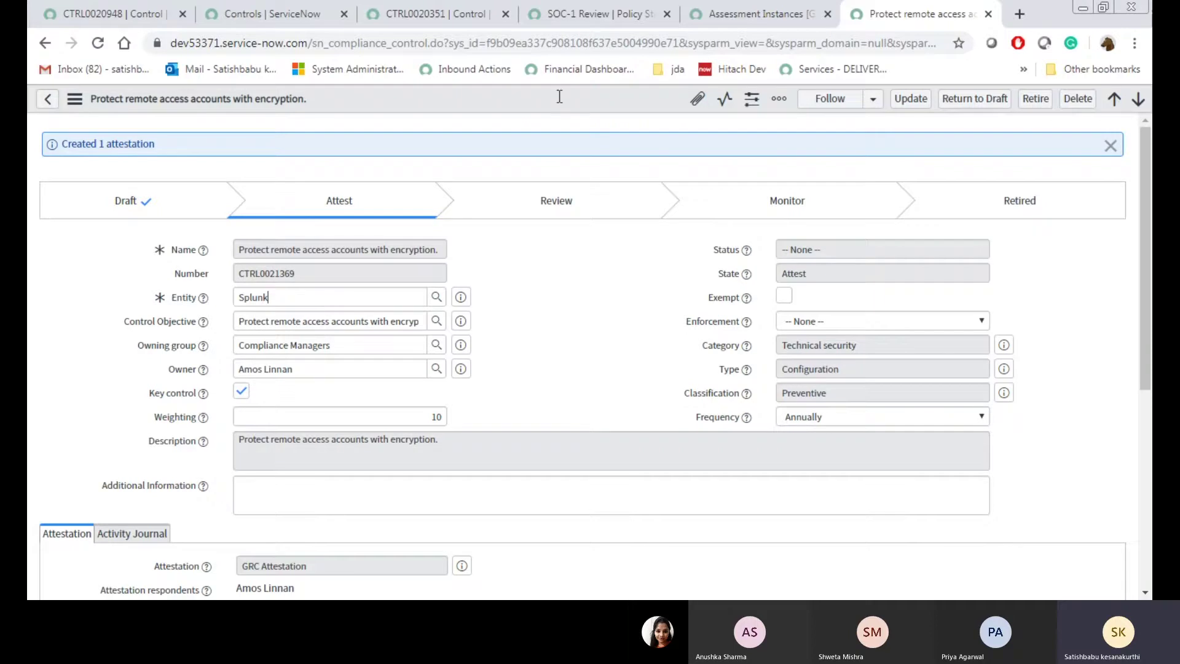
pyautogui.doubleClick(327, 301)
pyautogui.hotkey('ctrl', 'c')
pyautogui.click(736, 20)
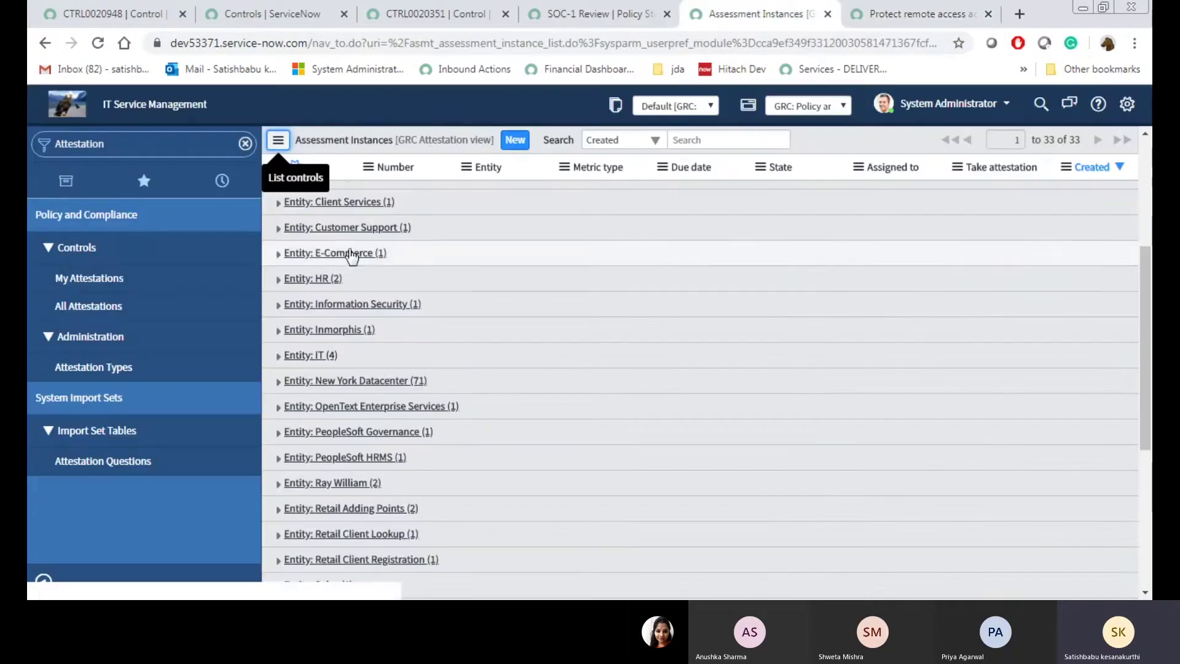
pyautogui.click(410, 222)
pyautogui.click(501, 221)
pyautogui.hotkey('ctrl', 'v')
pyautogui.press('Return')
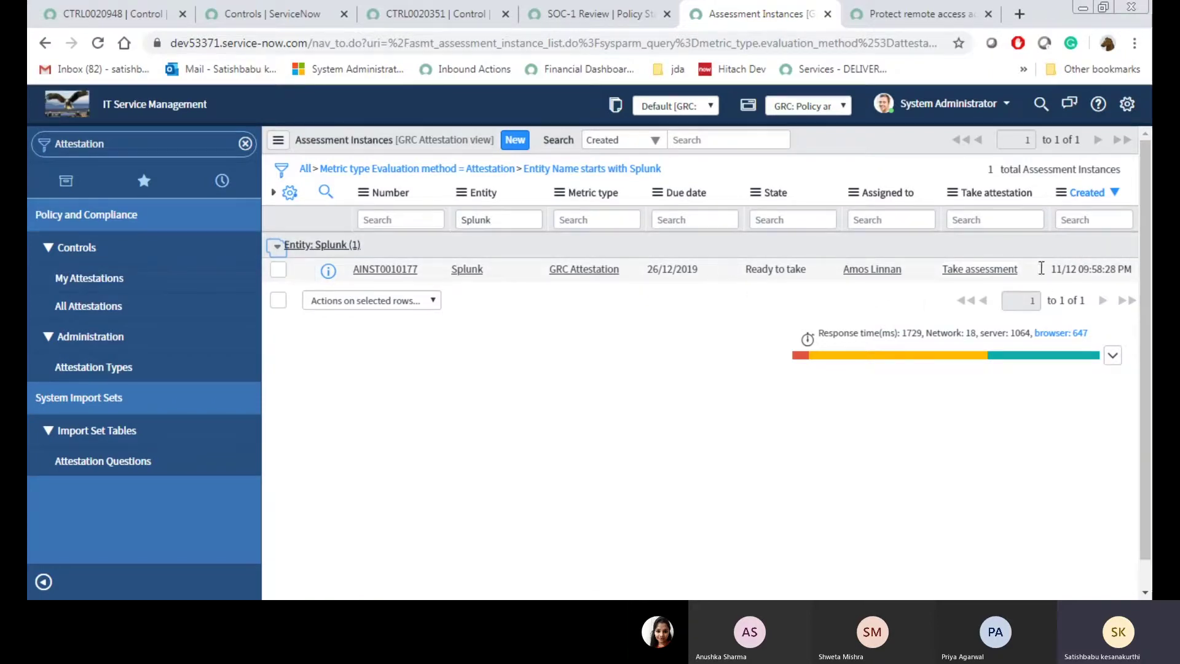
# - Try to take the assessment for the Splunk attestation and close the Take Assessment dialog
pyautogui.moveTo(1085, 271)
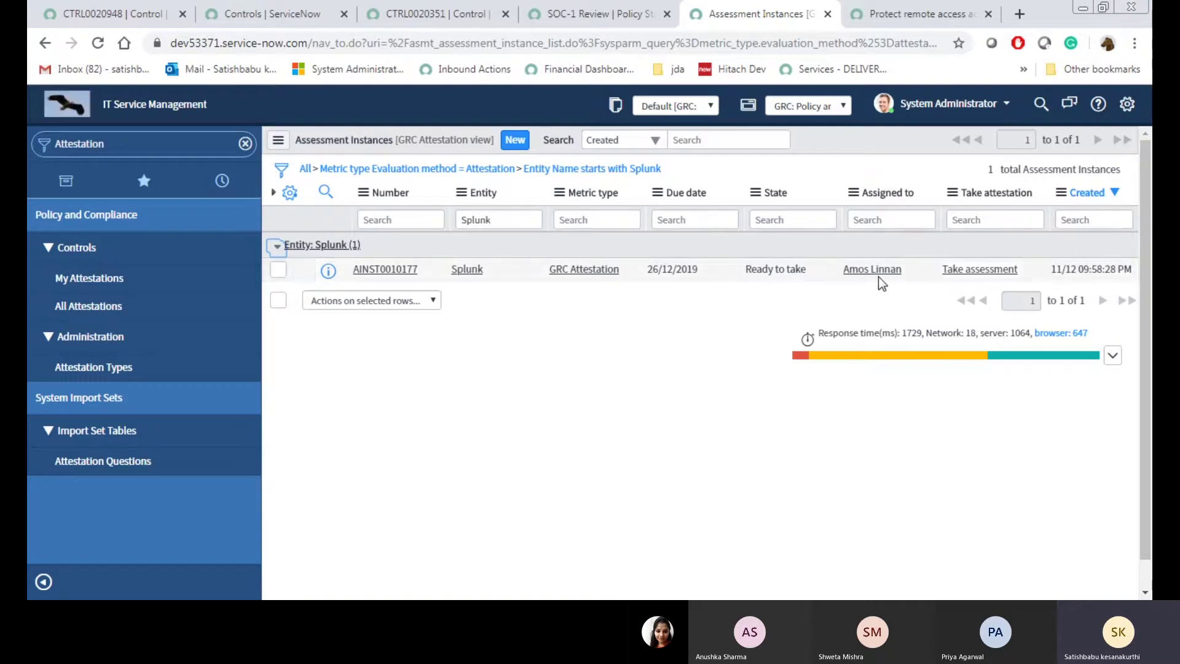
pyautogui.click(972, 271)
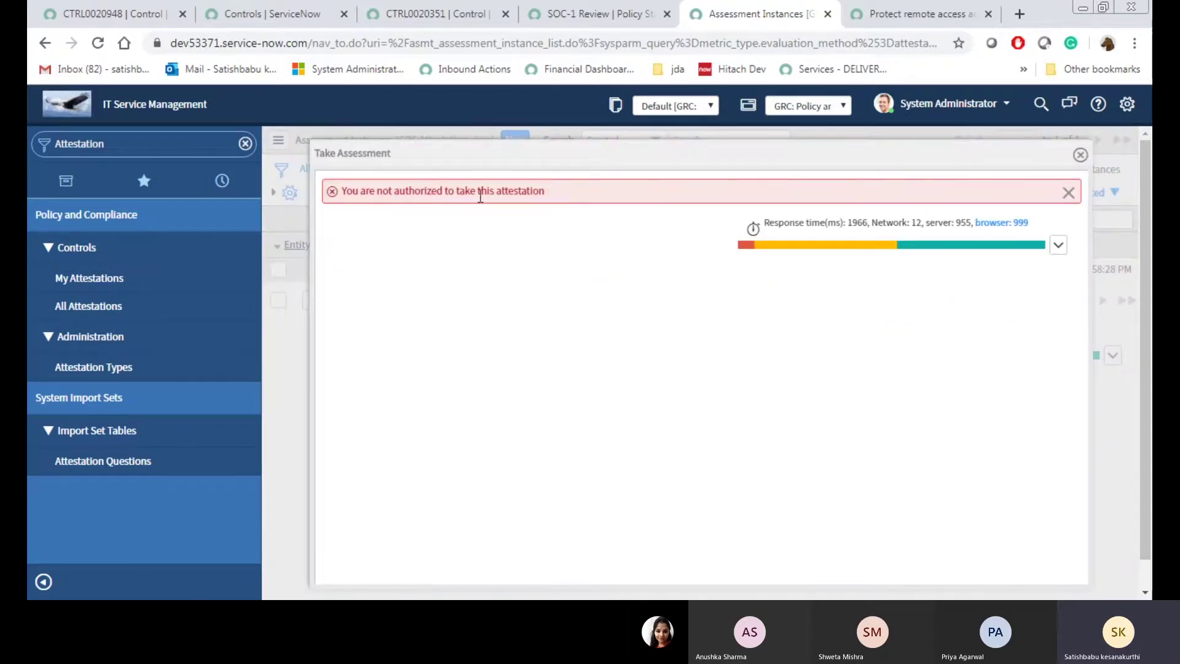
pyautogui.click(1081, 155)
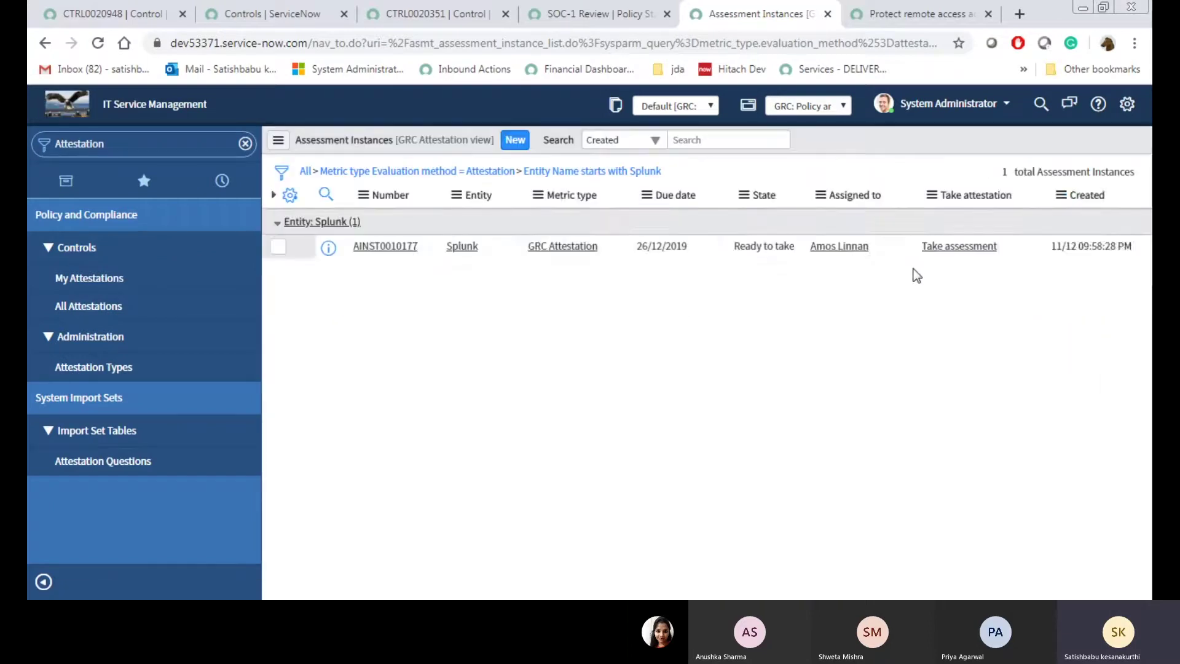
# - Copy the assignee's name from the Splunk attestation and duplicate the Assessment Instances browser tab
pyautogui.moveTo(905, 277); pyautogui.dragTo(839, 270)
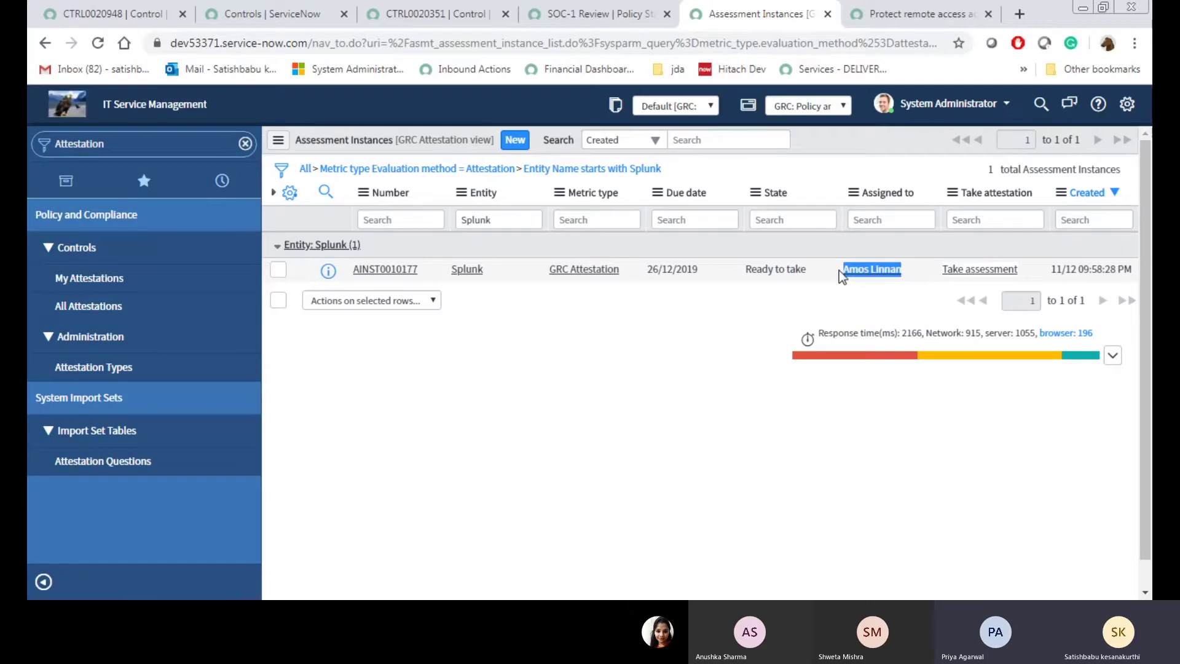
pyautogui.rightClick(744, 19)
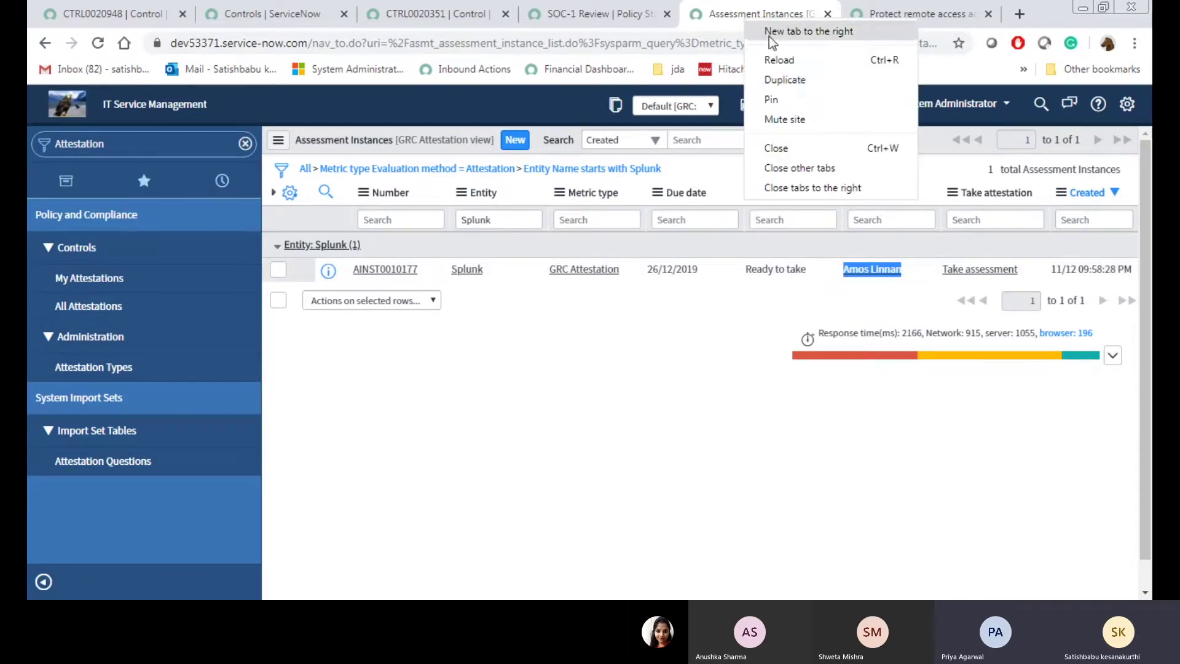
pyautogui.click(771, 79)
# - Impersonate the user assigned to the Splunk attestation, removing the extra spaces before the pasted name
pyautogui.click(916, 110)
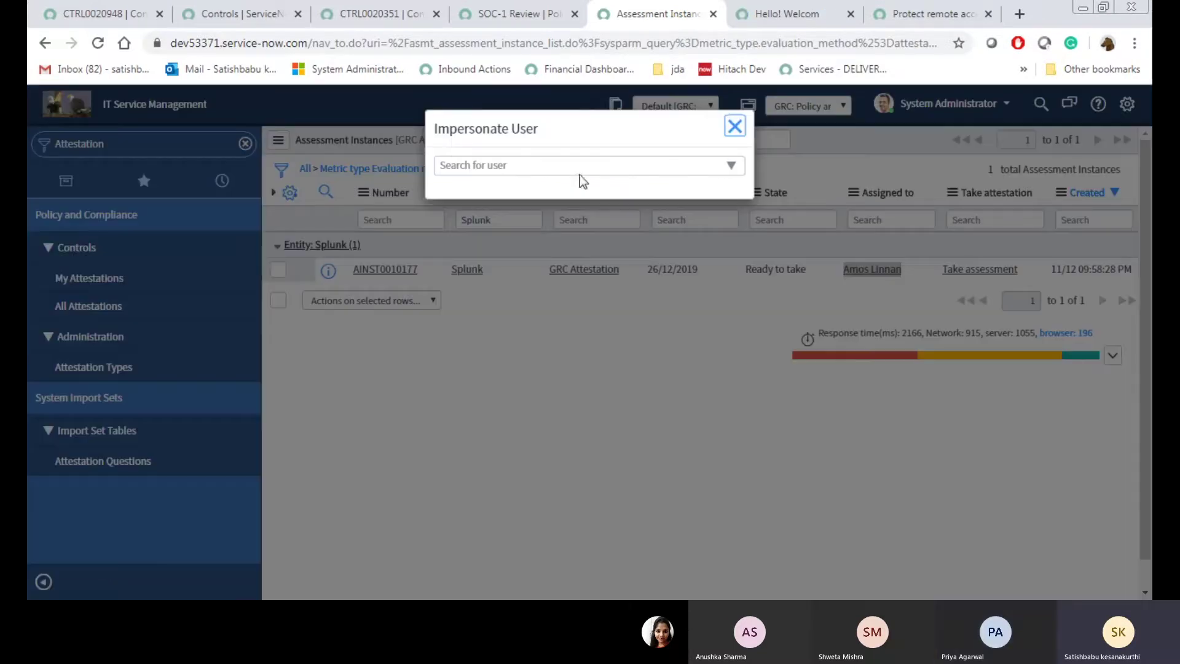
pyautogui.write('Amos Linnan')
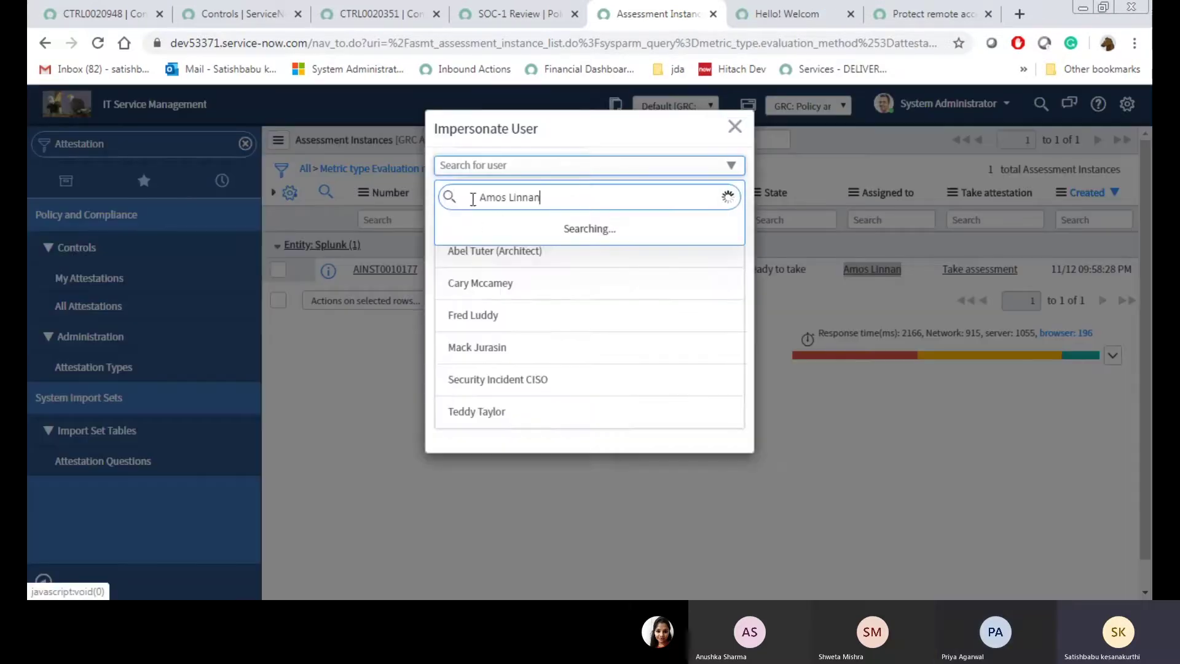
pyautogui.click(480, 197)
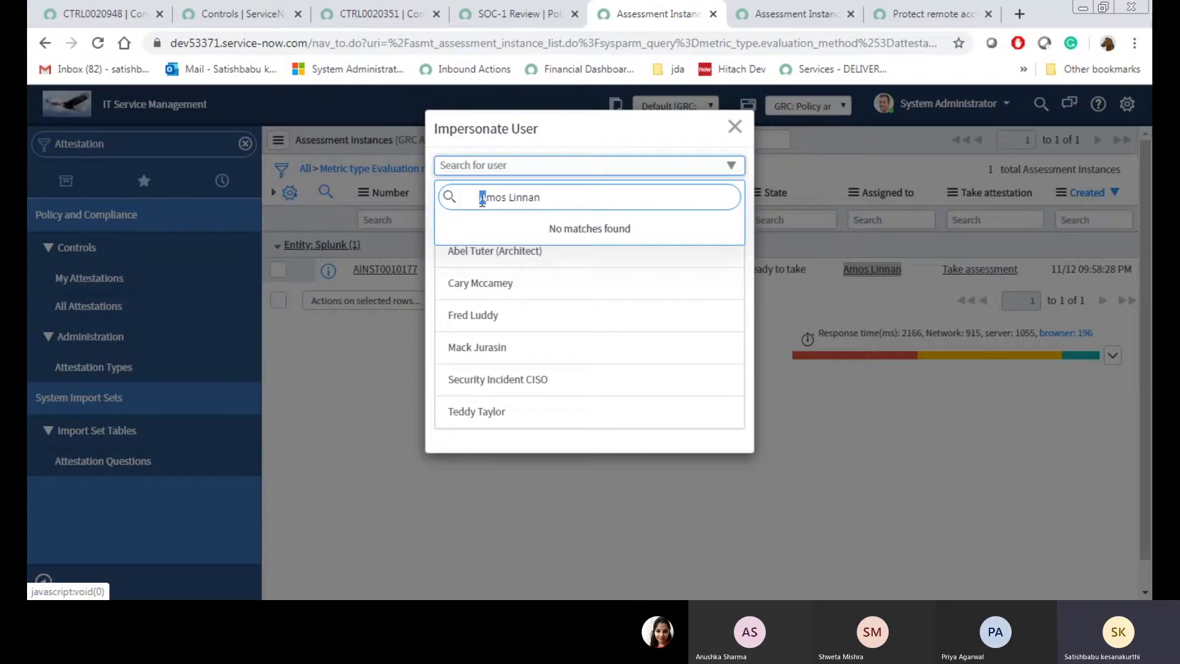
pyautogui.press('Left')
pyautogui.press('BackSpace')
pyautogui.press('BackSpace')
pyautogui.press('BackSpace')
pyautogui.press('BackSpace')
pyautogui.press('BackSpace')
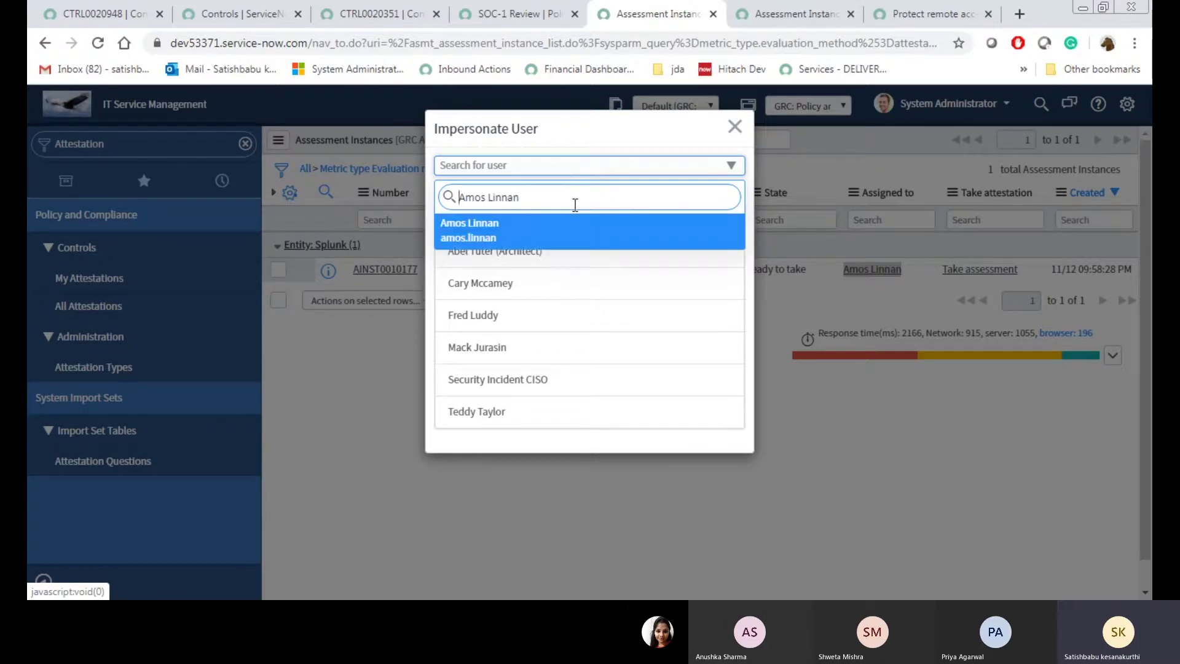
pyautogui.click(518, 224)
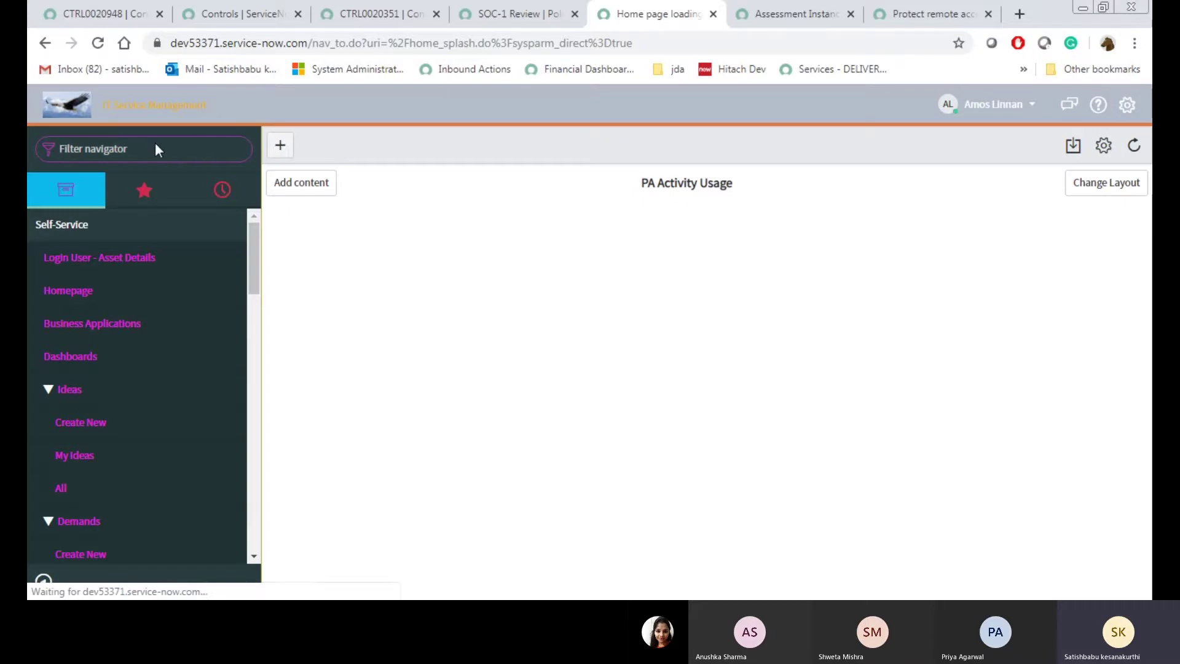
# - Filter the impersonated user's navigator for "My Assess"
pyautogui.click(176, 149)
pyautogui.write('M')
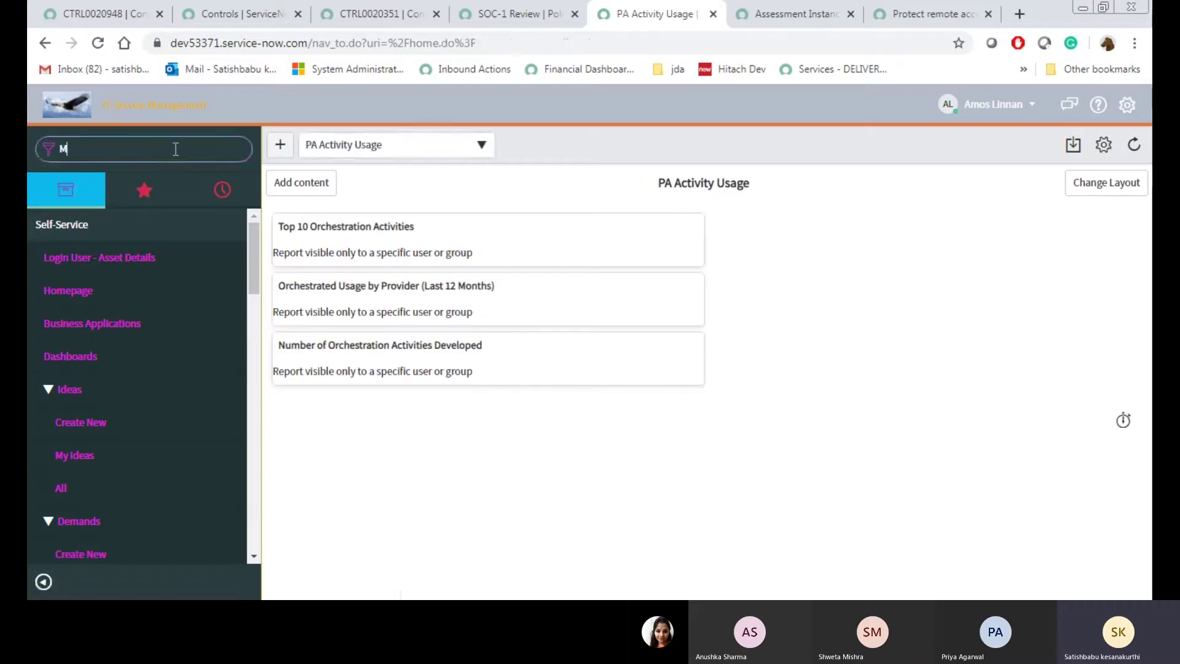
pyautogui.write('y Assess')
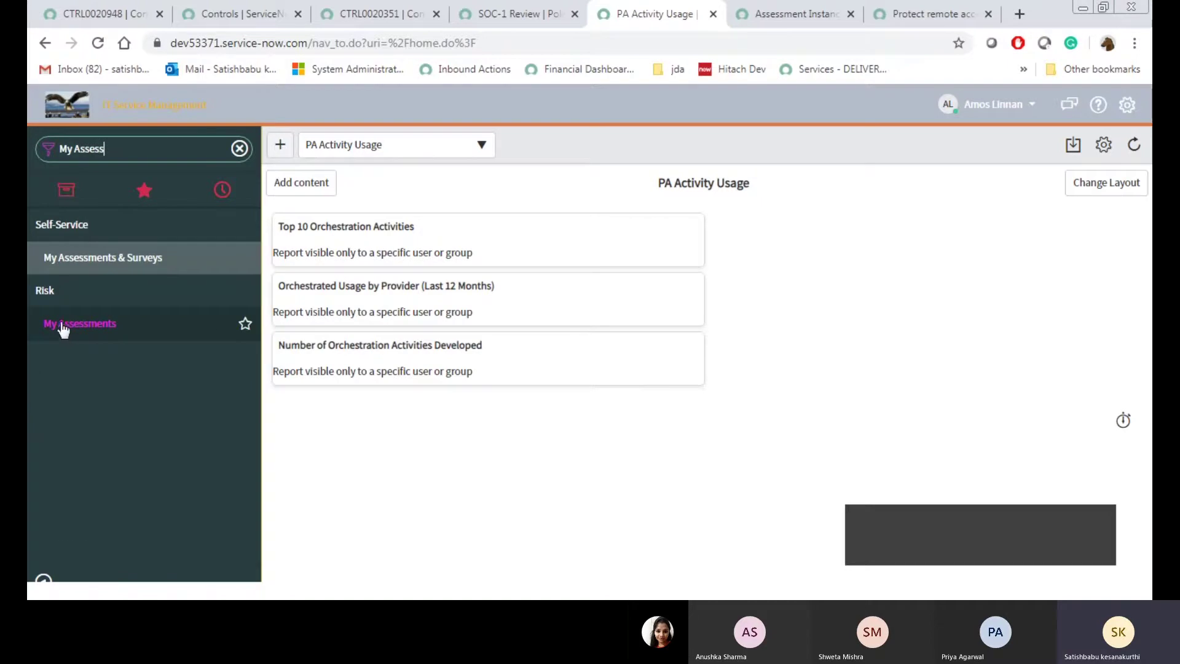
# - Filter the navigator for "Attest" and open the My Attestations list
pyautogui.tripleClick(140, 155)
pyautogui.press('BackSpace')
pyautogui.write('Assess')
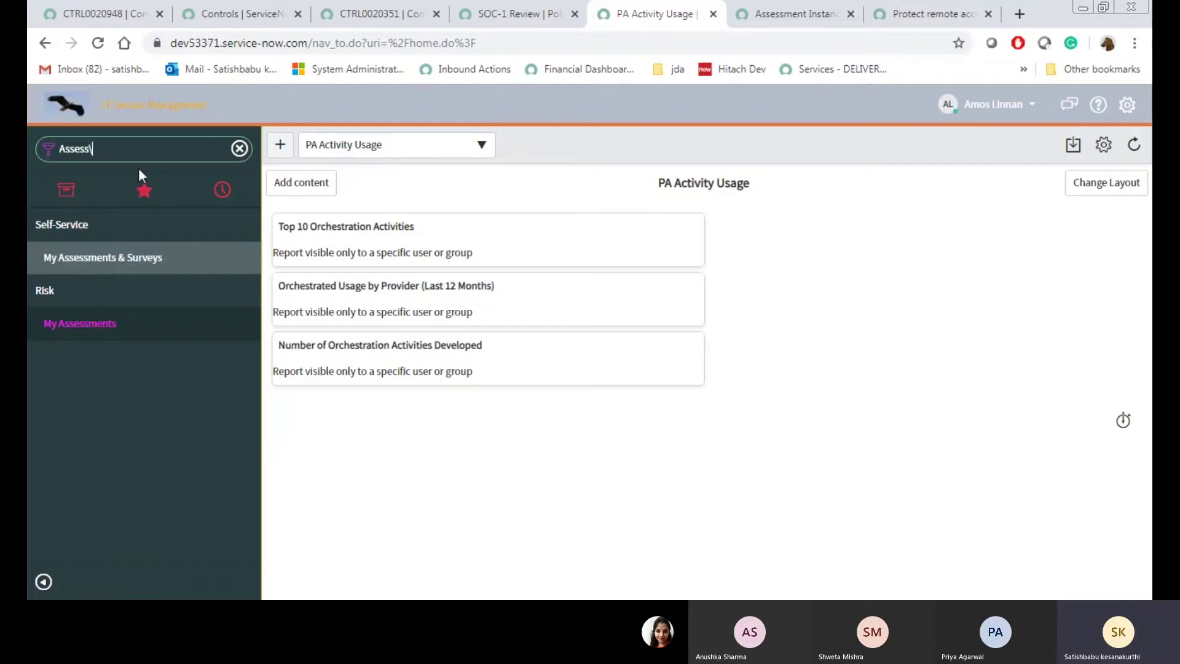
pyautogui.press('BackSpace')
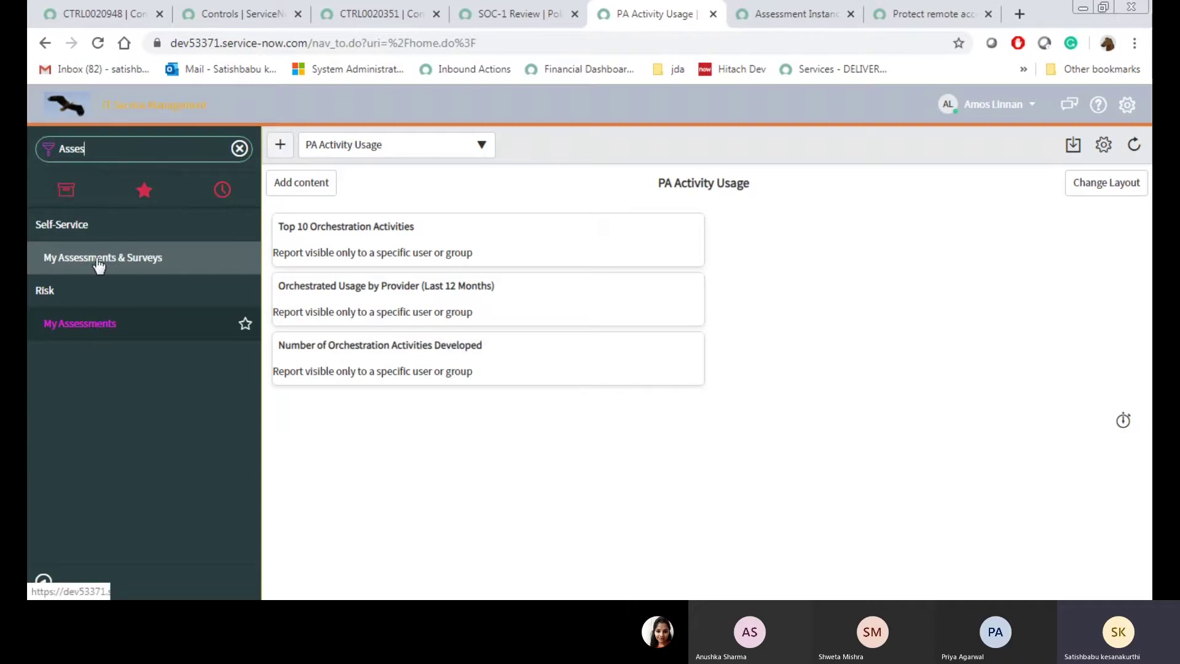
pyautogui.press('BackSpace')
pyautogui.press('BackSpace')
pyautogui.press('BackSpace')
pyautogui.press('BackSpace')
pyautogui.write('ttest')
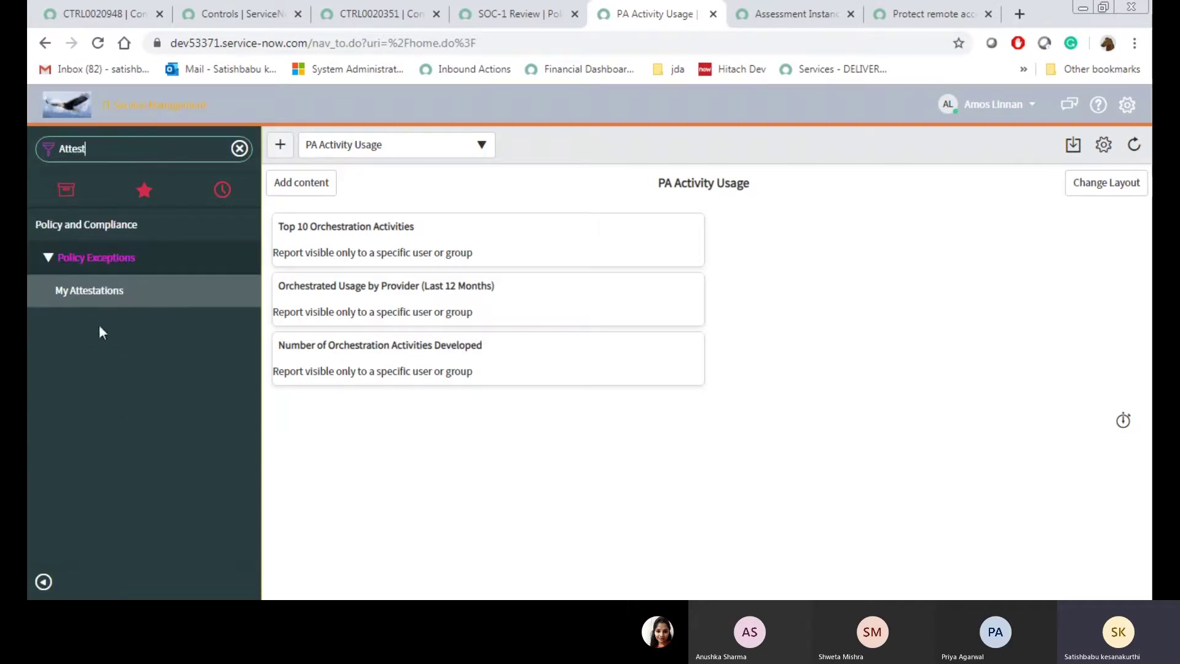
pyautogui.click(90, 292)
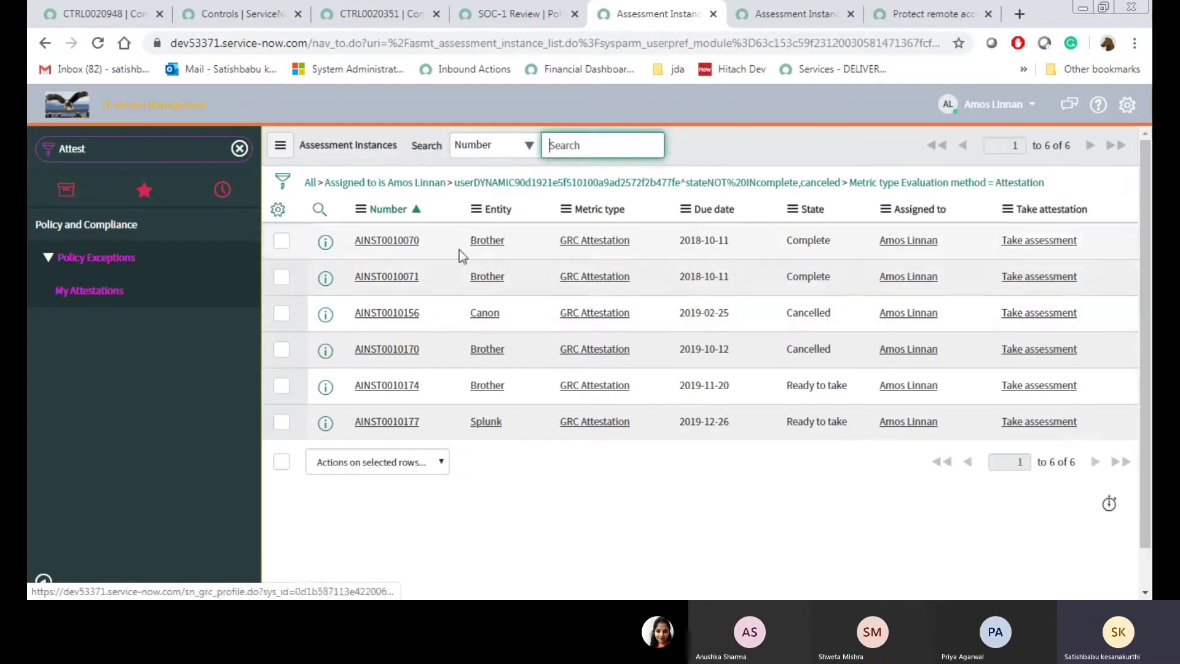
# - Take the assessment for the Splunk attestation that is ready to take and answer Yes to "Is the control implemented?"
pyautogui.click(393, 424)
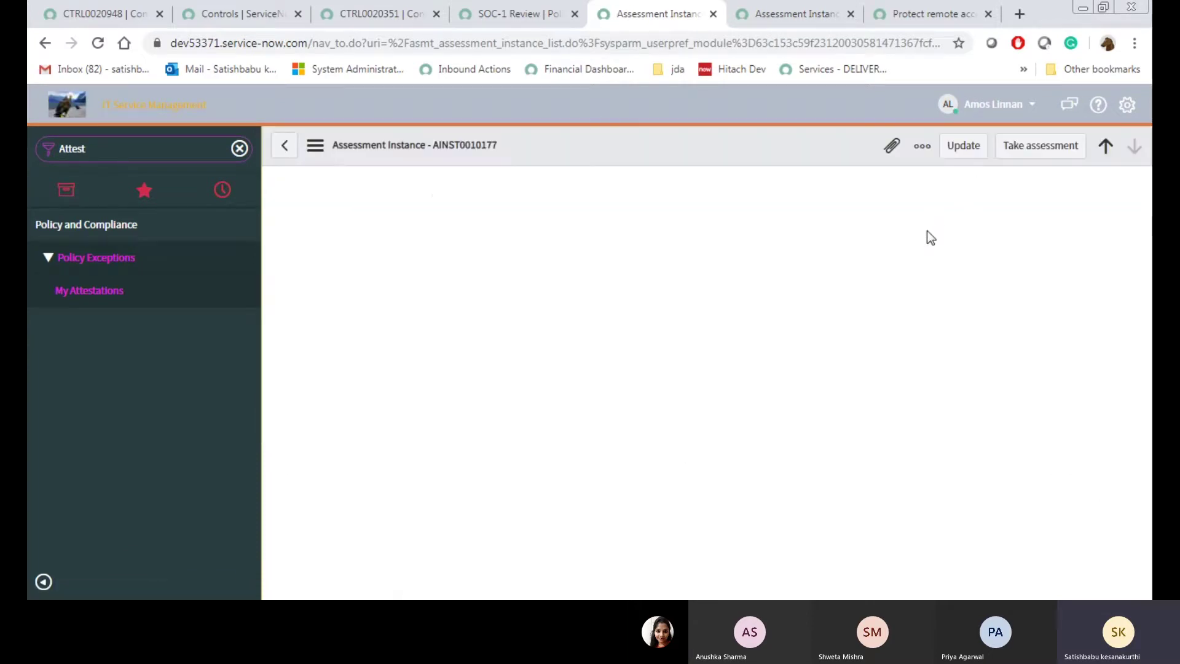
pyautogui.click(1052, 150)
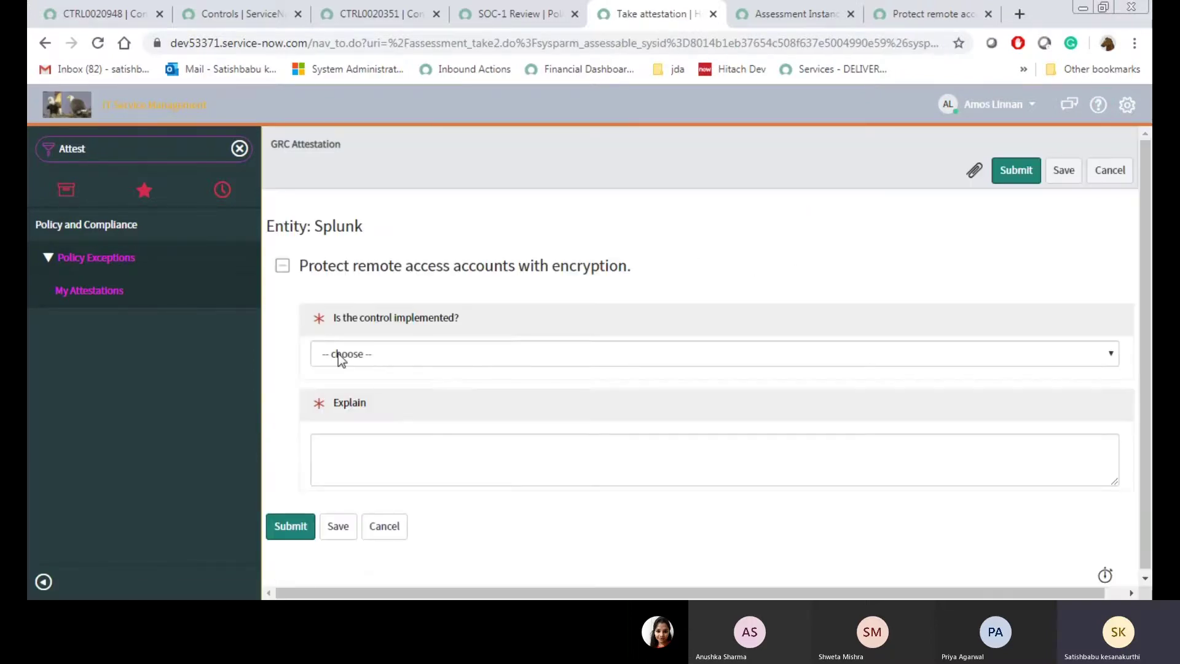
pyautogui.click(338, 353)
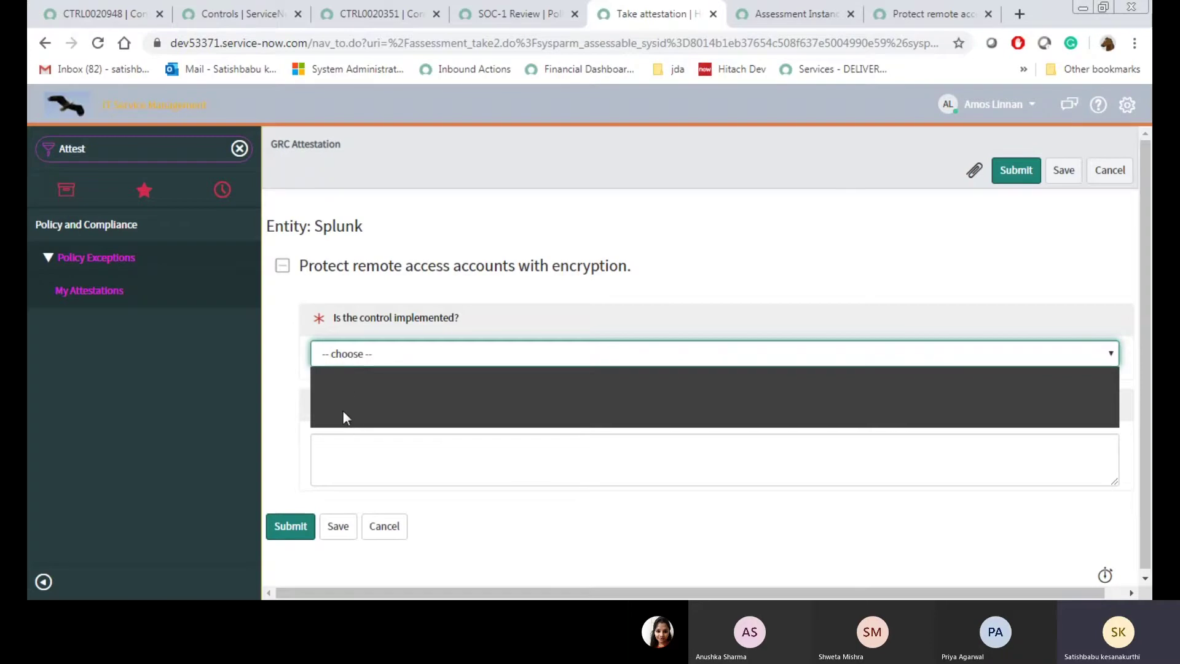
pyautogui.click(373, 400)
# - Attach the Desktop file "Category Details of SR" as evidence for the Splunk attestation
pyautogui.click(421, 412)
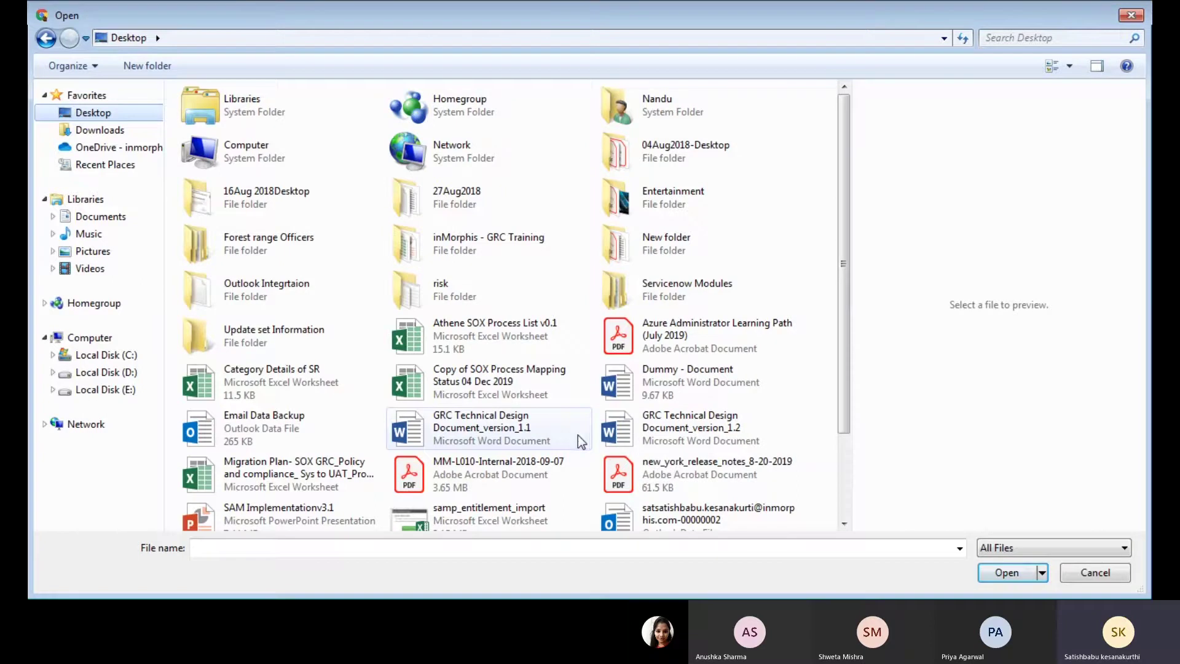
pyautogui.click(843, 452)
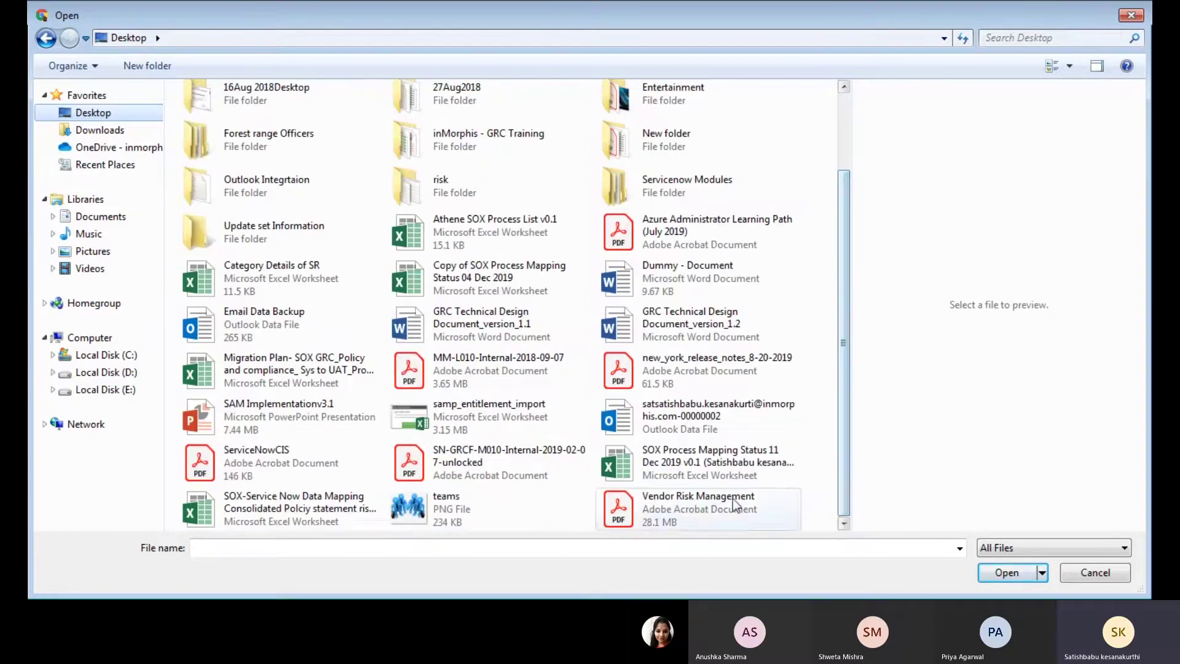
pyautogui.click(463, 516)
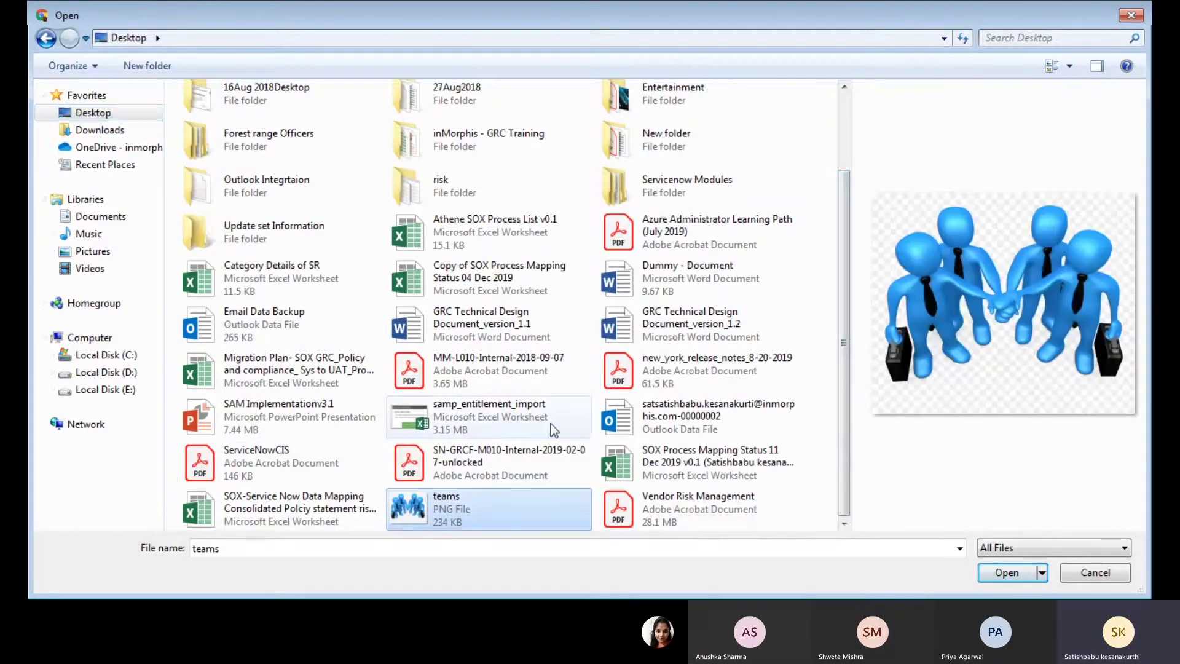
pyautogui.click(316, 429)
pyautogui.click(486, 415)
pyautogui.click(675, 419)
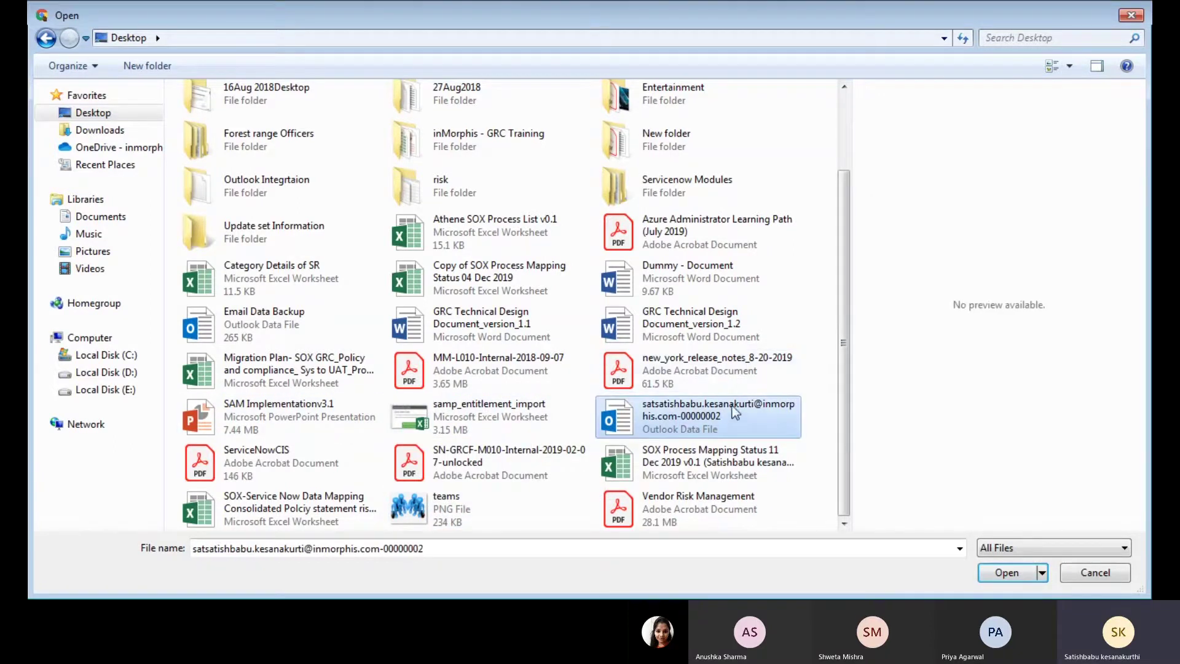
pyautogui.click(670, 371)
pyautogui.click(656, 342)
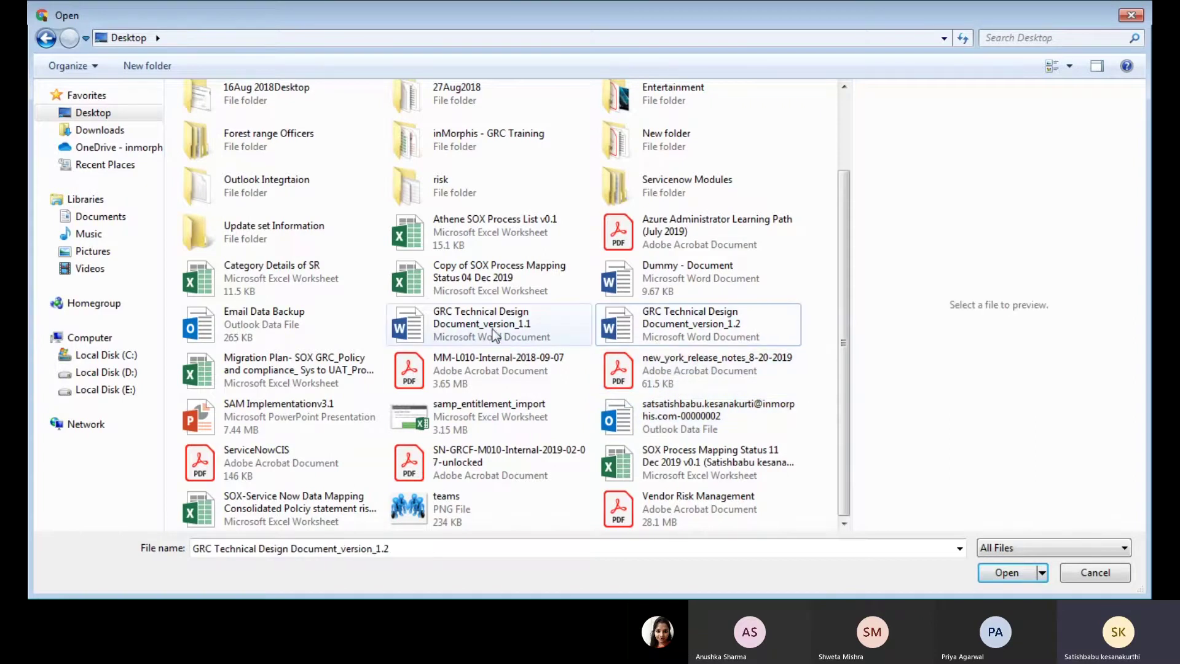
pyautogui.click(430, 289)
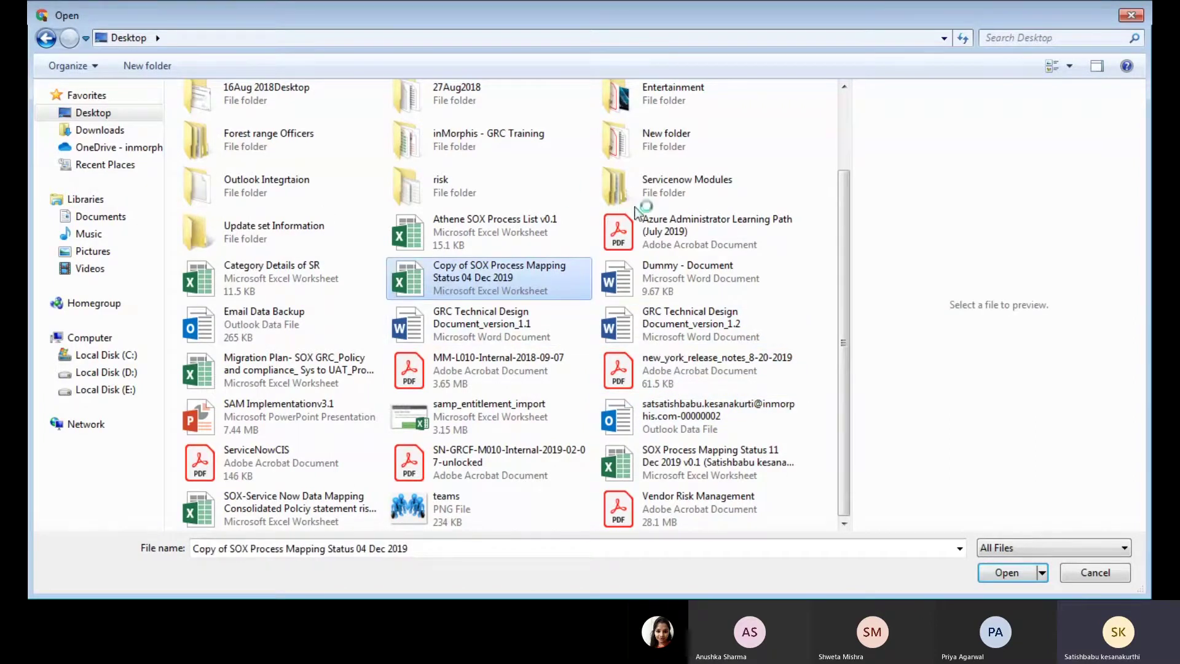
pyautogui.click(318, 286)
pyautogui.click(1009, 574)
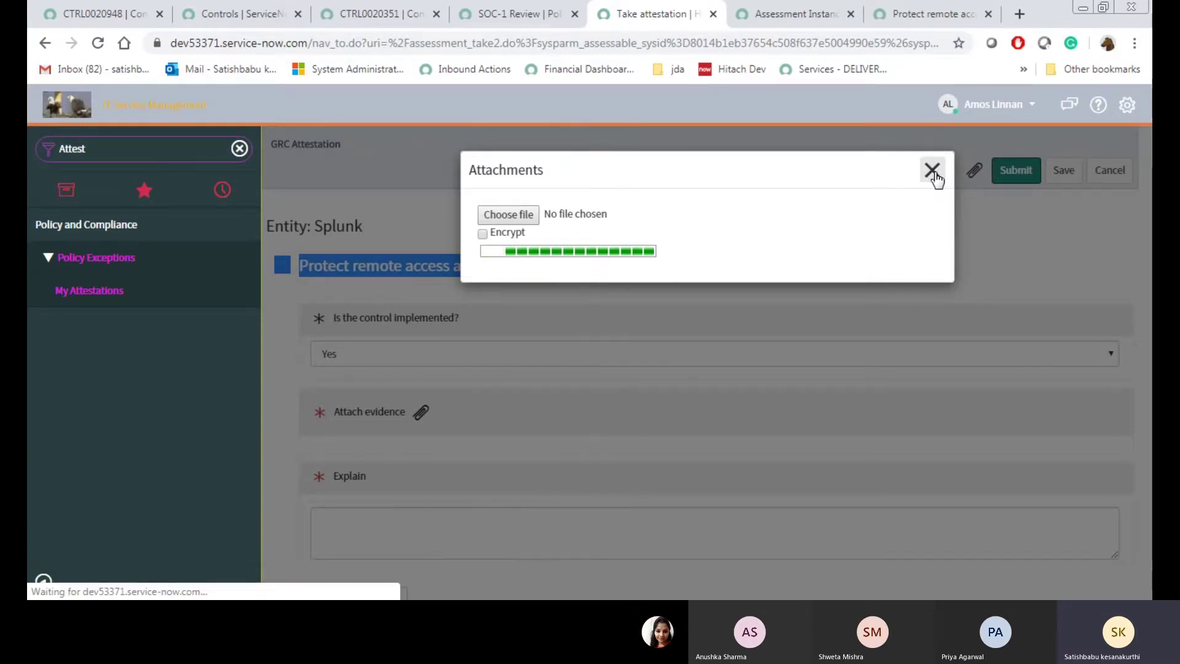
pyautogui.click(932, 172)
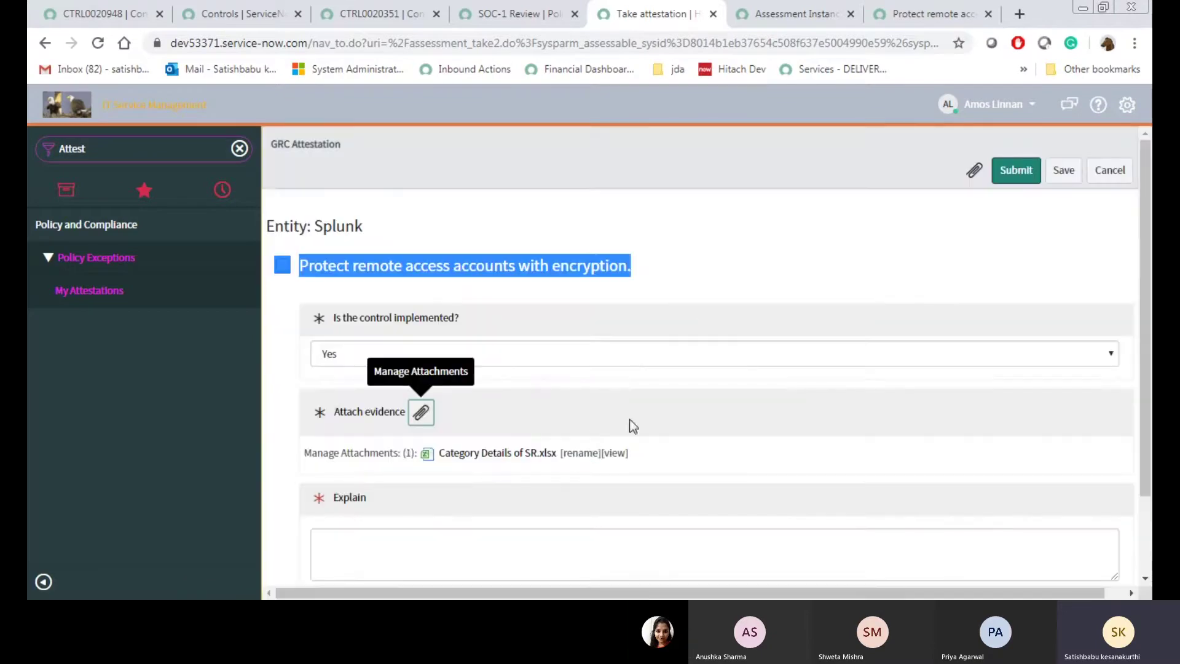
# - Enter the explanation "My Control is workind as expected." and submit the attestation
pyautogui.click(423, 542)
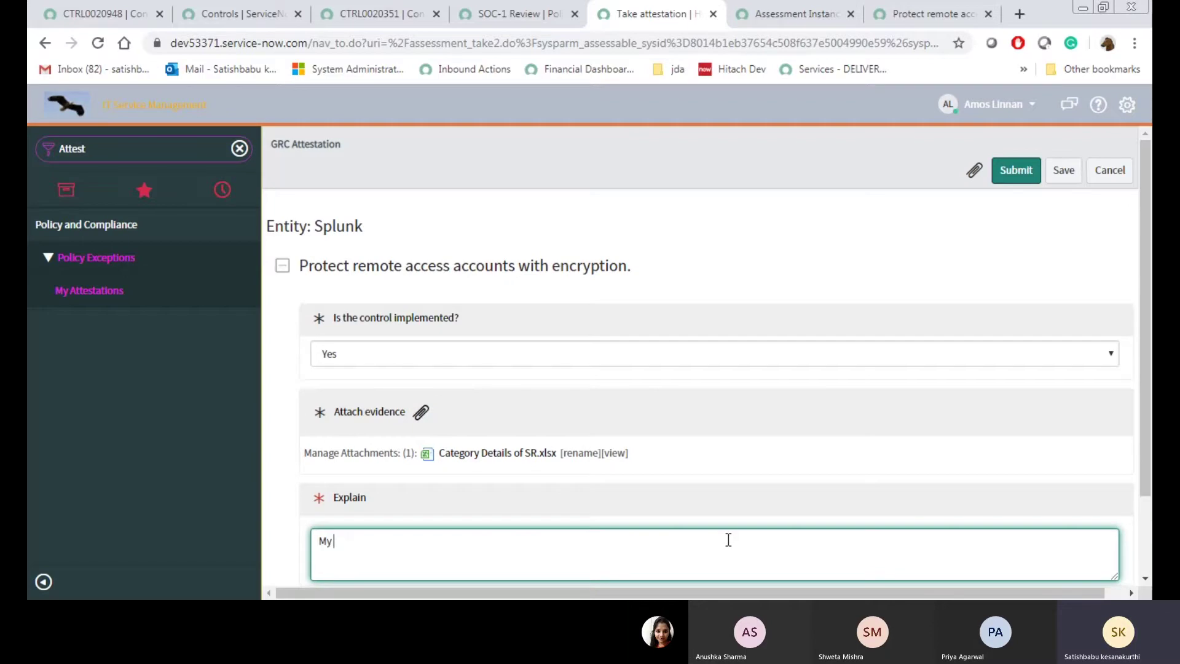
pyautogui.write('My Control is work')
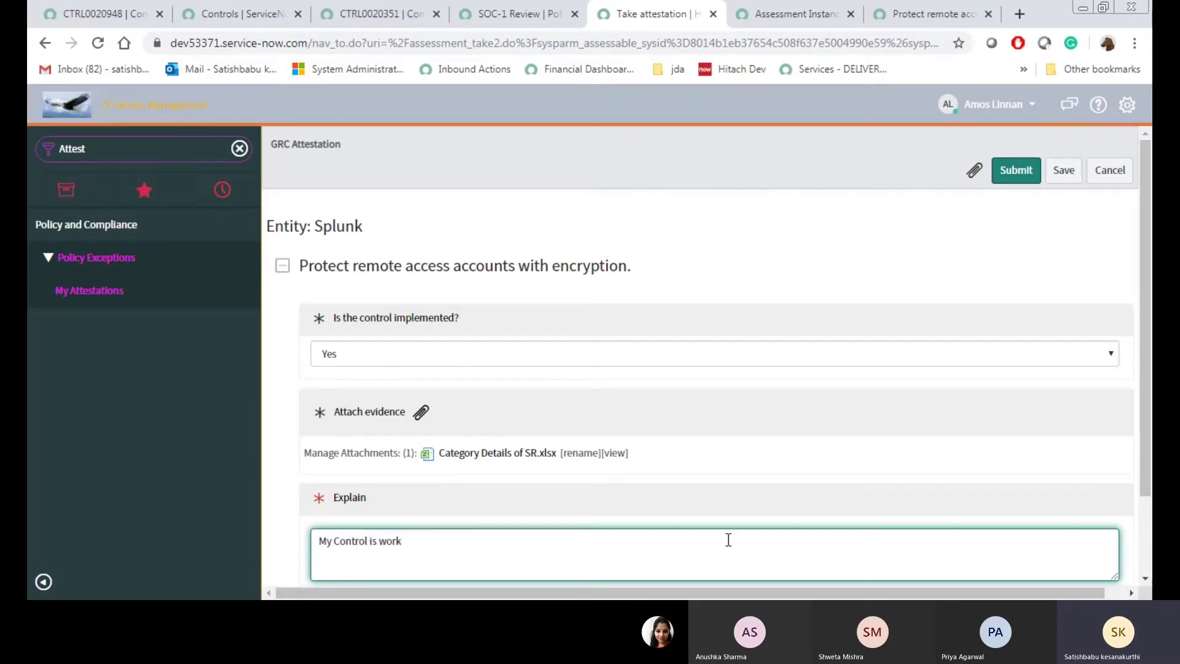
pyautogui.write('inf')
pyautogui.press('BackSpace')
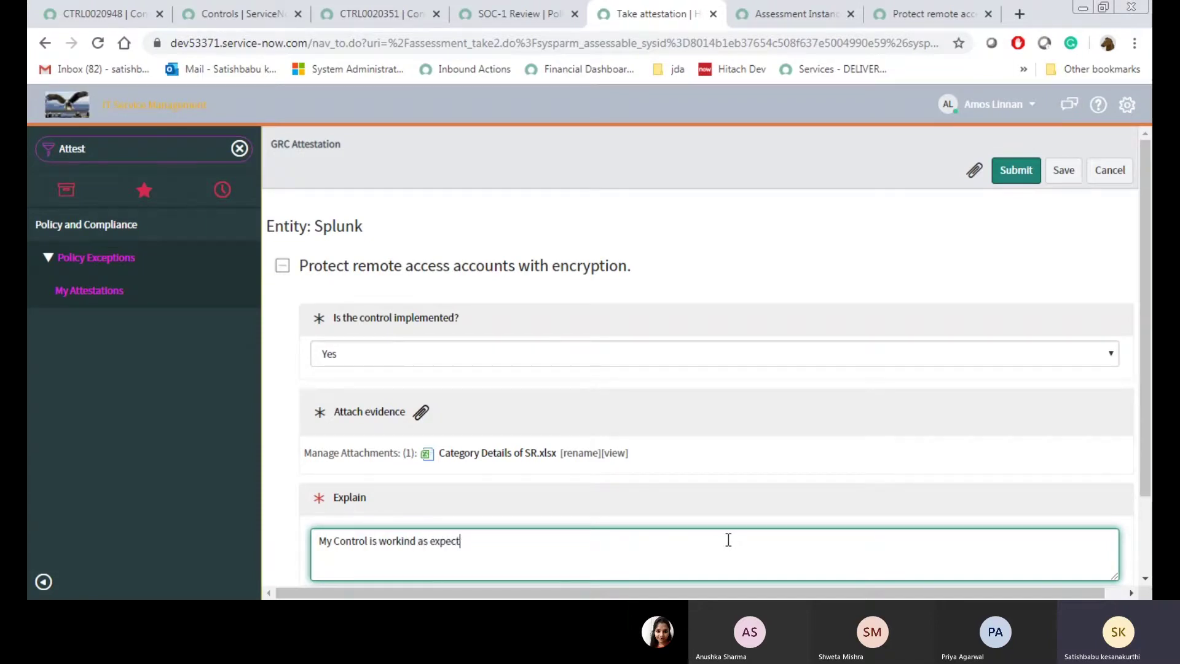
pyautogui.write('d as expected.')
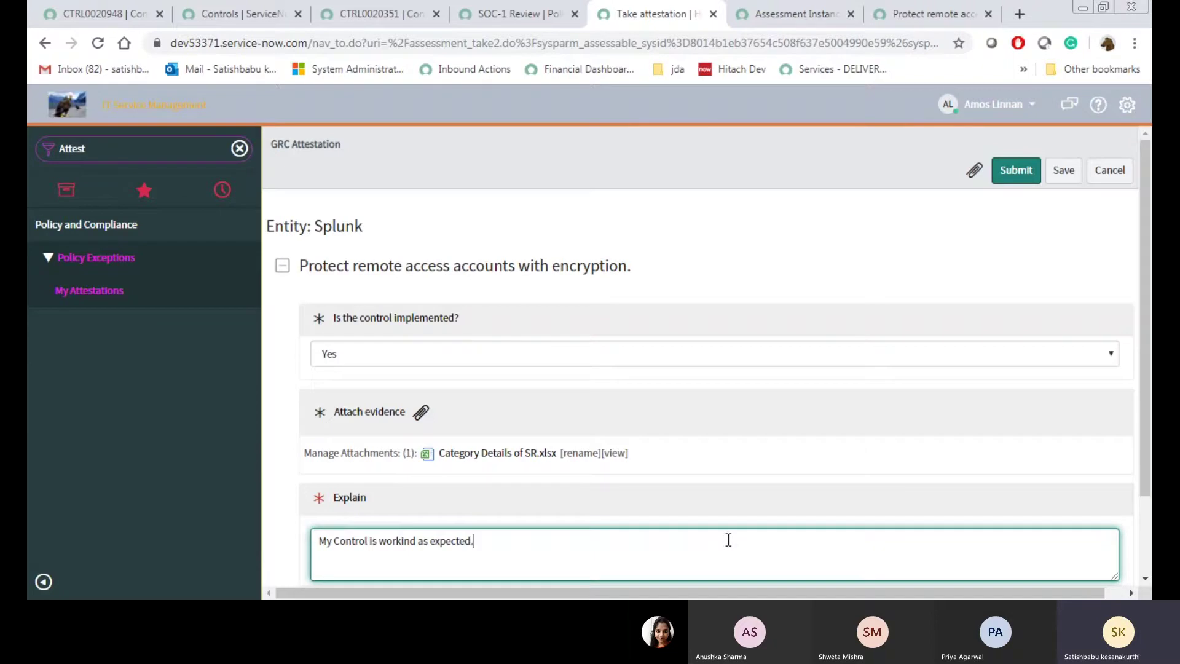
pyautogui.click(674, 338)
pyautogui.click(1014, 176)
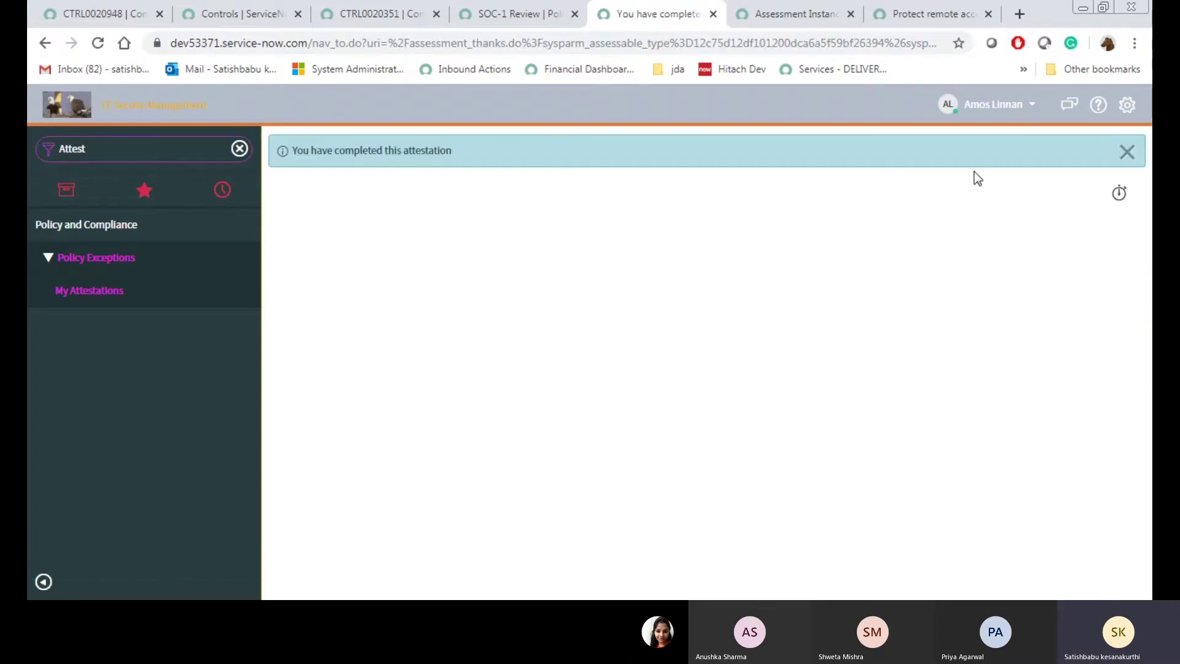
# - End the impersonation to return to System Administrator, and reload the "Protect remote access accounts with encryption" control record
pyautogui.click(1018, 110)
pyautogui.click(954, 153)
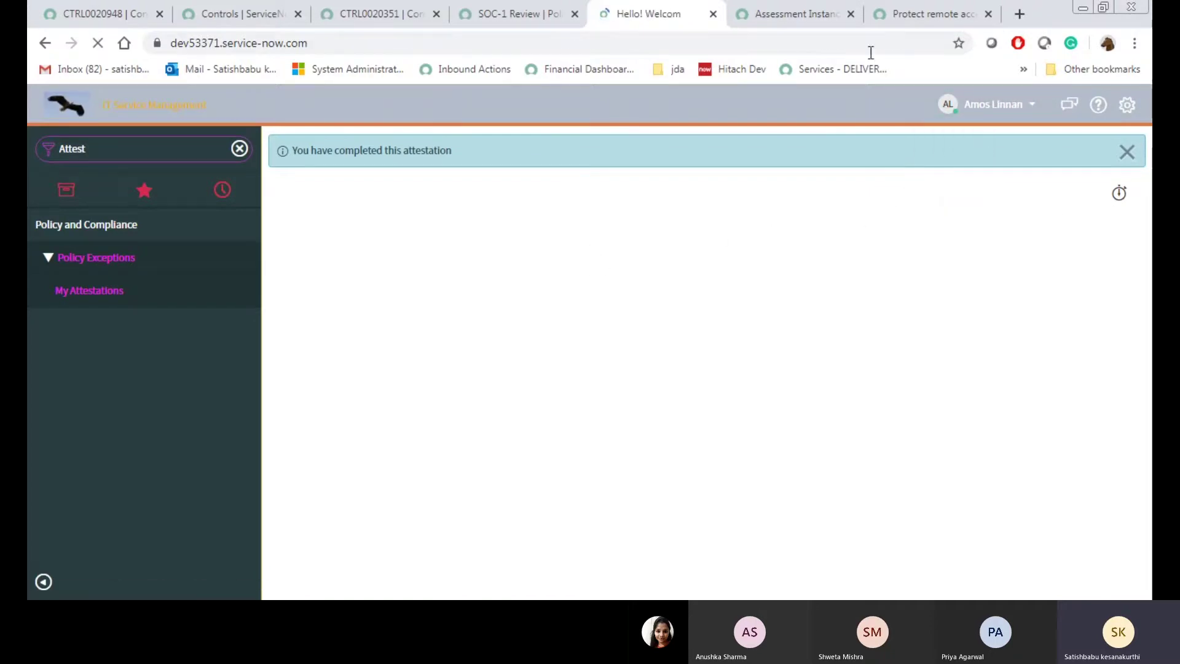
pyautogui.click(899, 15)
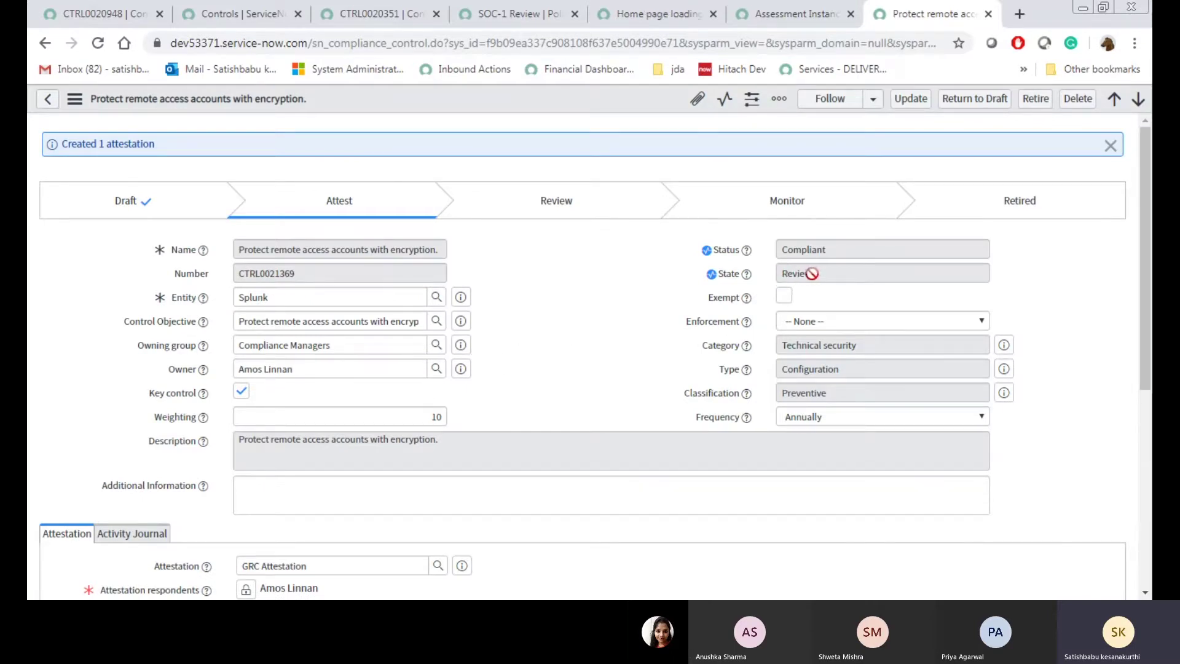
pyautogui.press('F5')
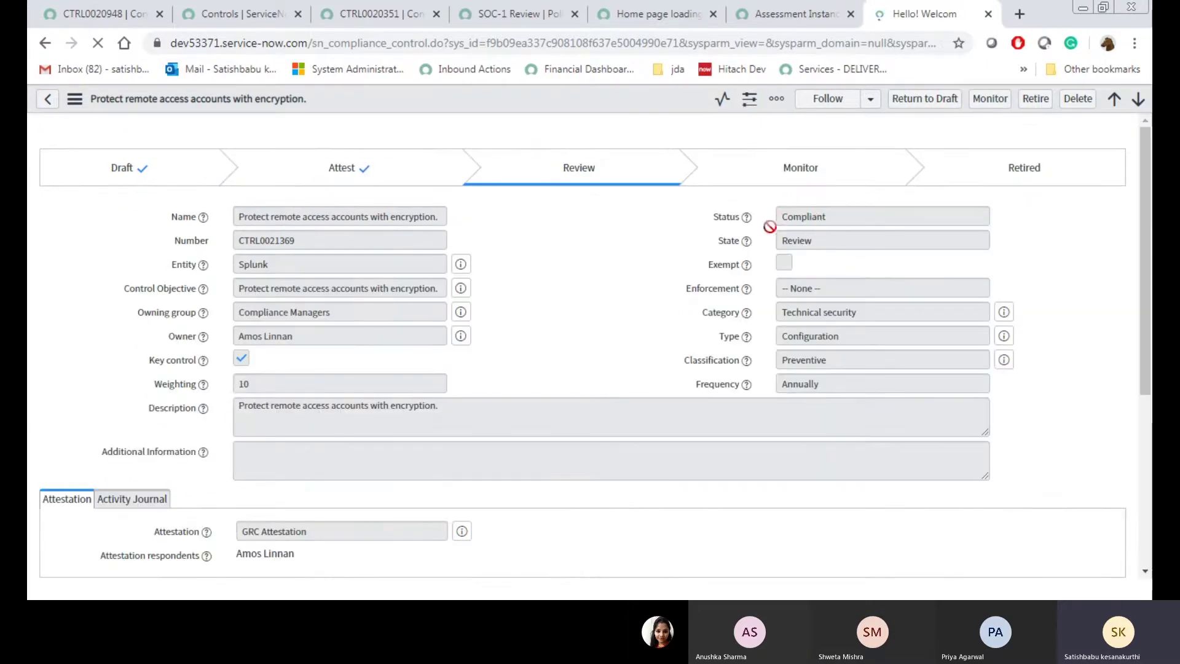
# - Examine the control's submitted attestation answers together with its status, state and lifecycle stage
pyautogui.scroll(-5, 539, 365)
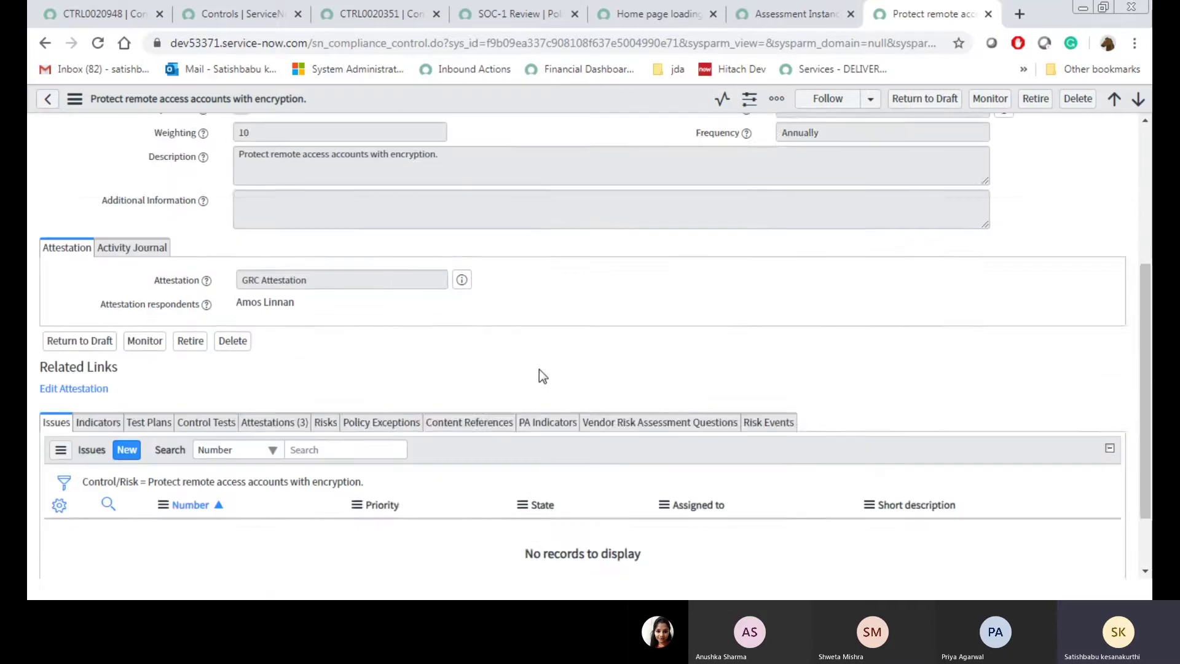
pyautogui.click(295, 362)
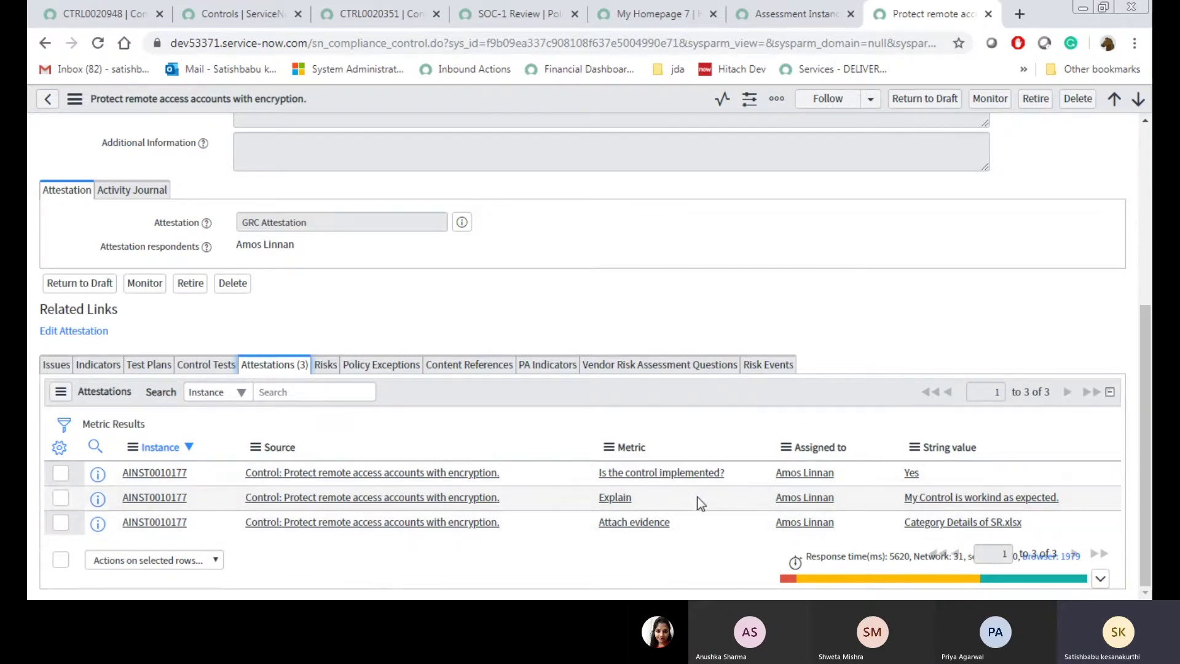
pyautogui.scroll(5, 928, 480)
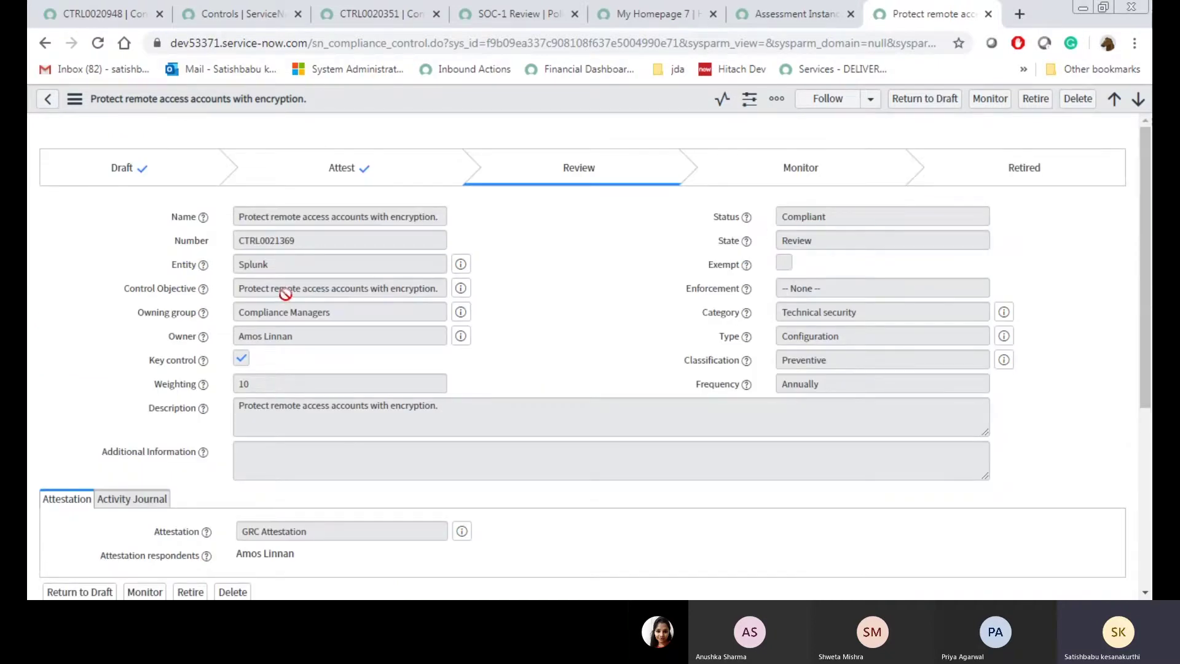
pyautogui.scroll(-5, 739, 349)
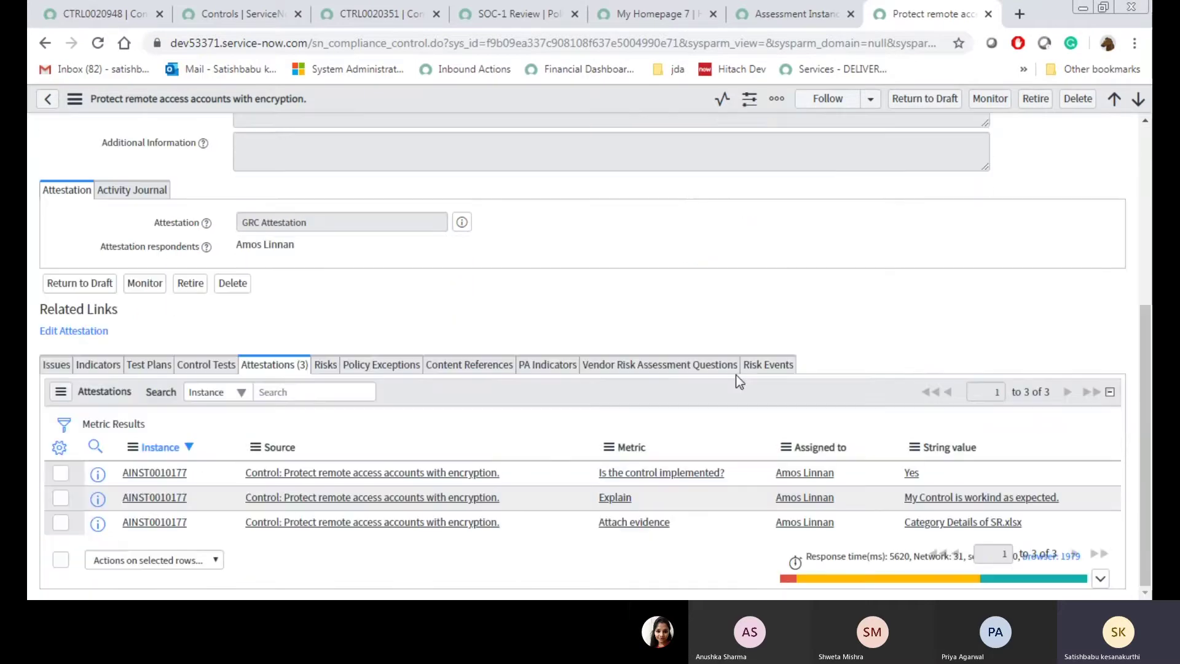
pyautogui.scroll(5, 634, 376)
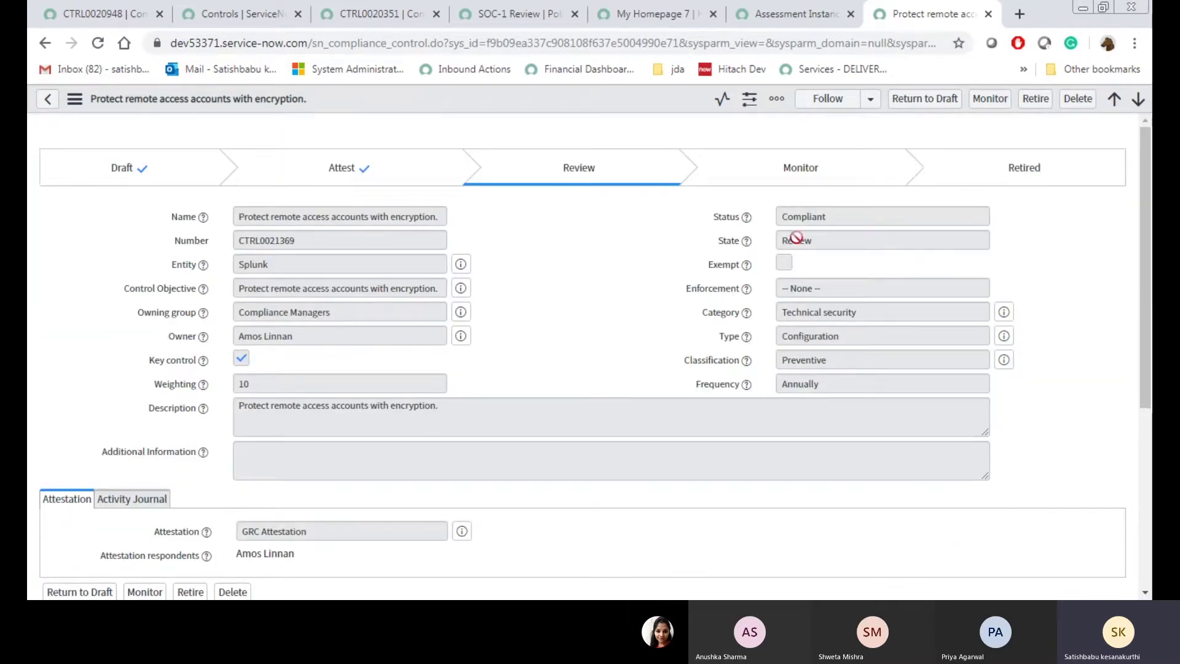
pyautogui.scroll(-1, 501, 409)
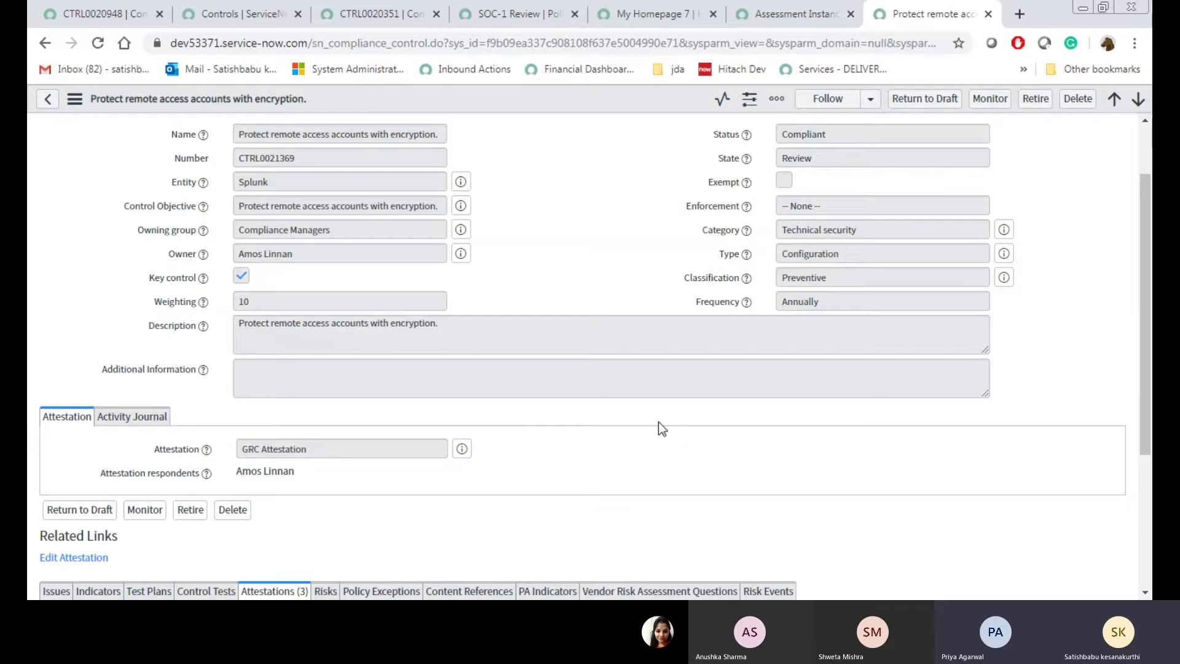
pyautogui.scroll(-5, 649, 420)
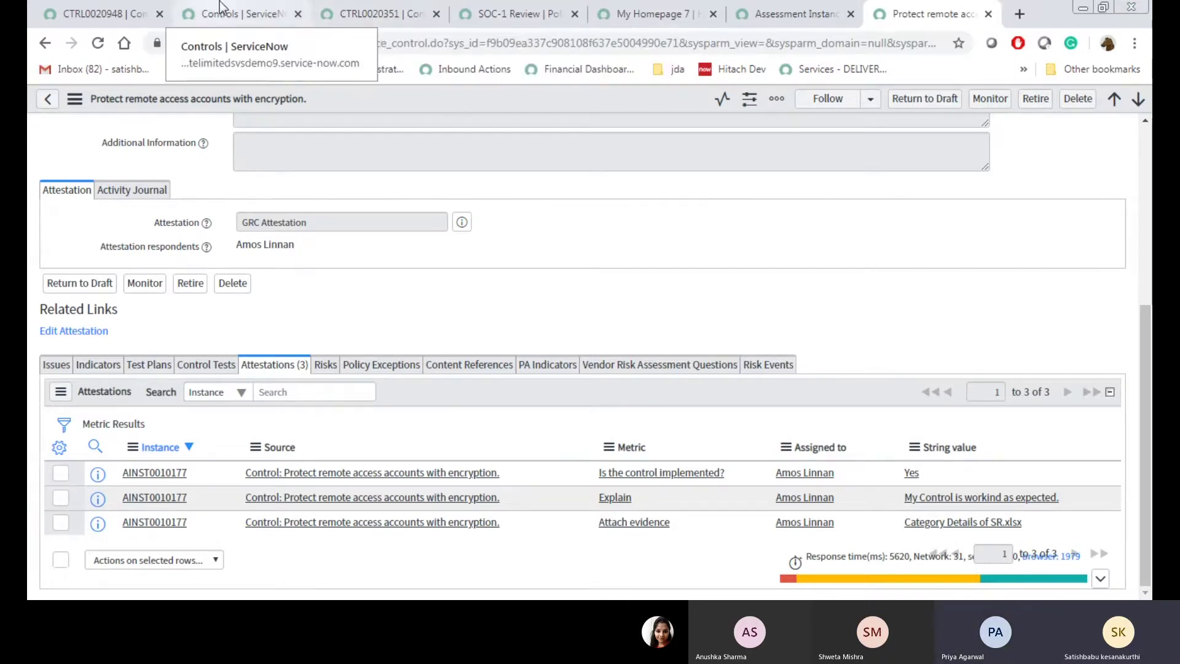
# - Open the full GRC Attestation metric type record from the Splunk control's attestation reference
pyautogui.click(670, 3)
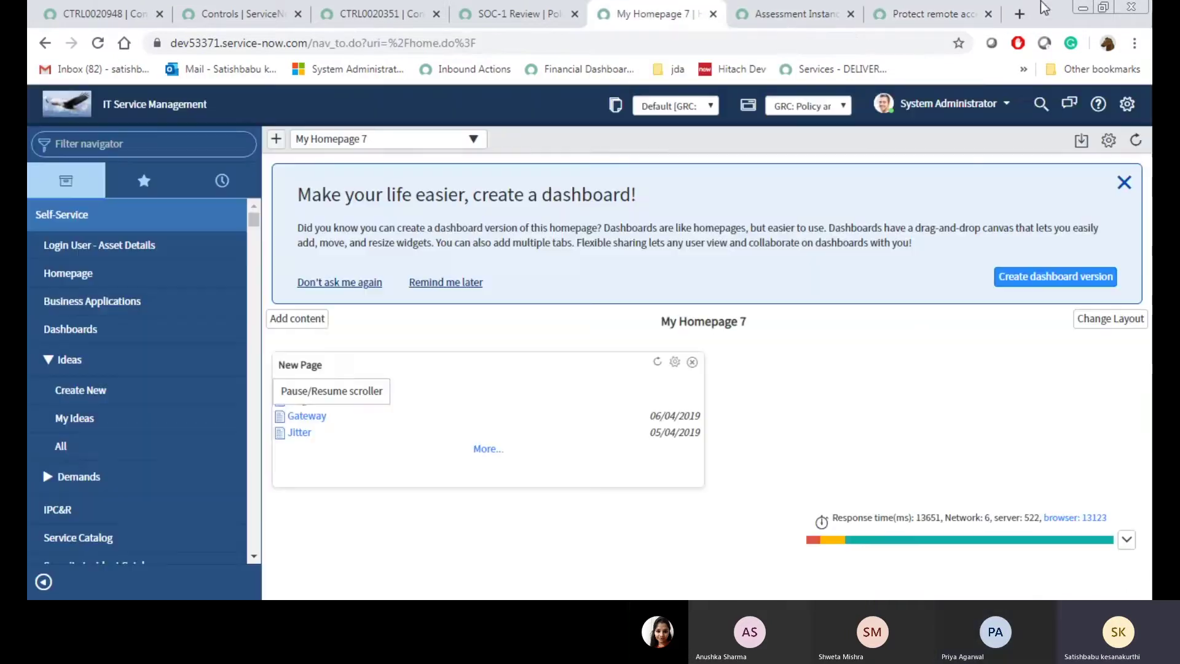
pyautogui.click(931, 14)
pyautogui.scroll(5, 276, 467)
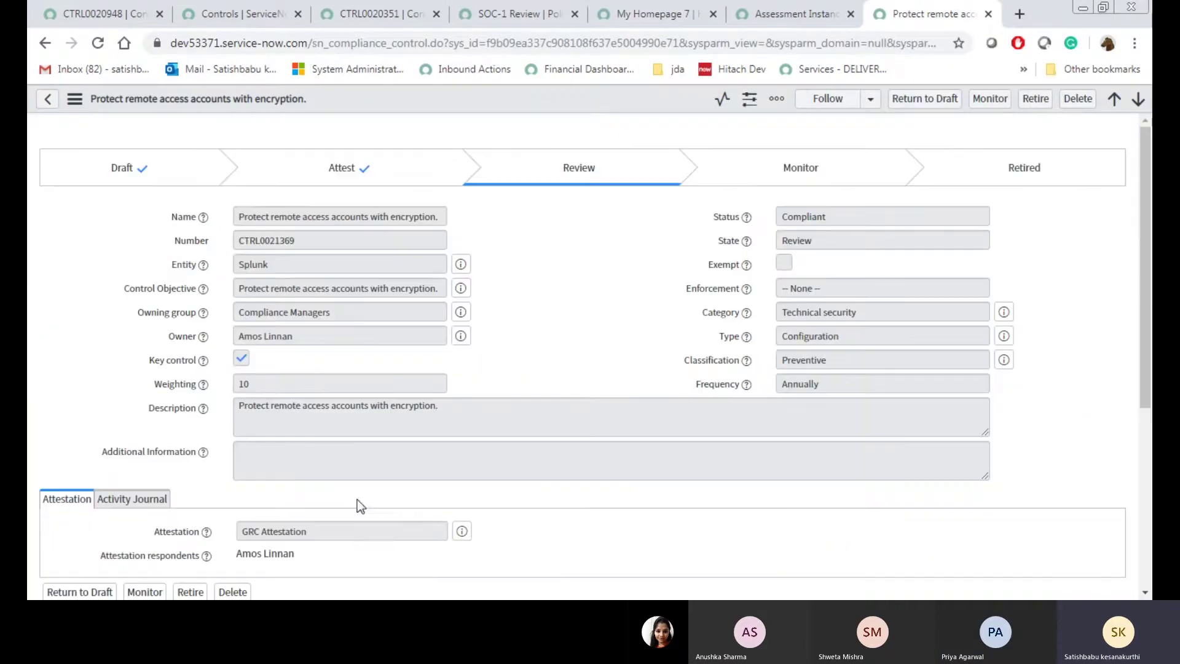
pyautogui.click(458, 532)
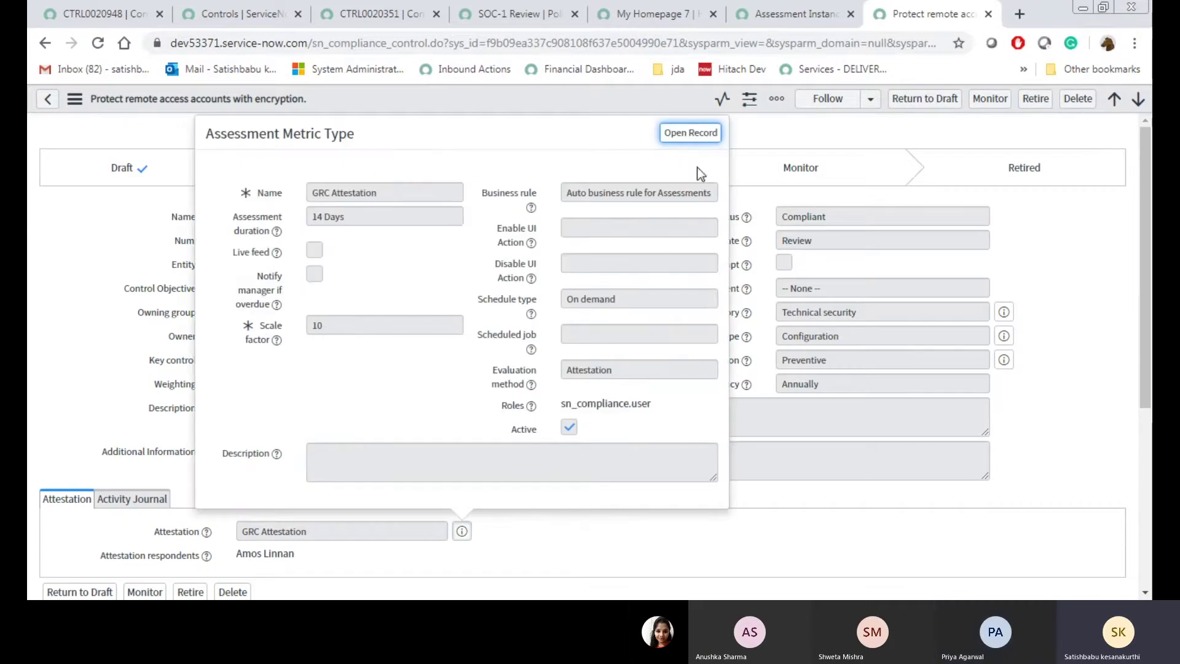
pyautogui.click(690, 133)
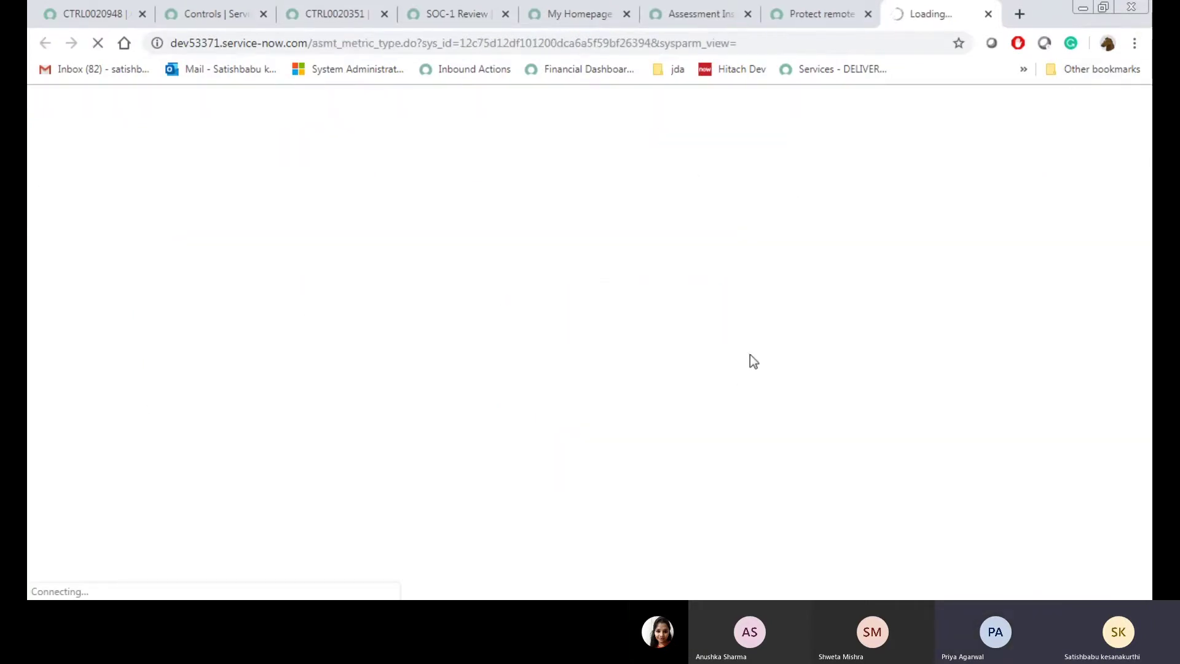
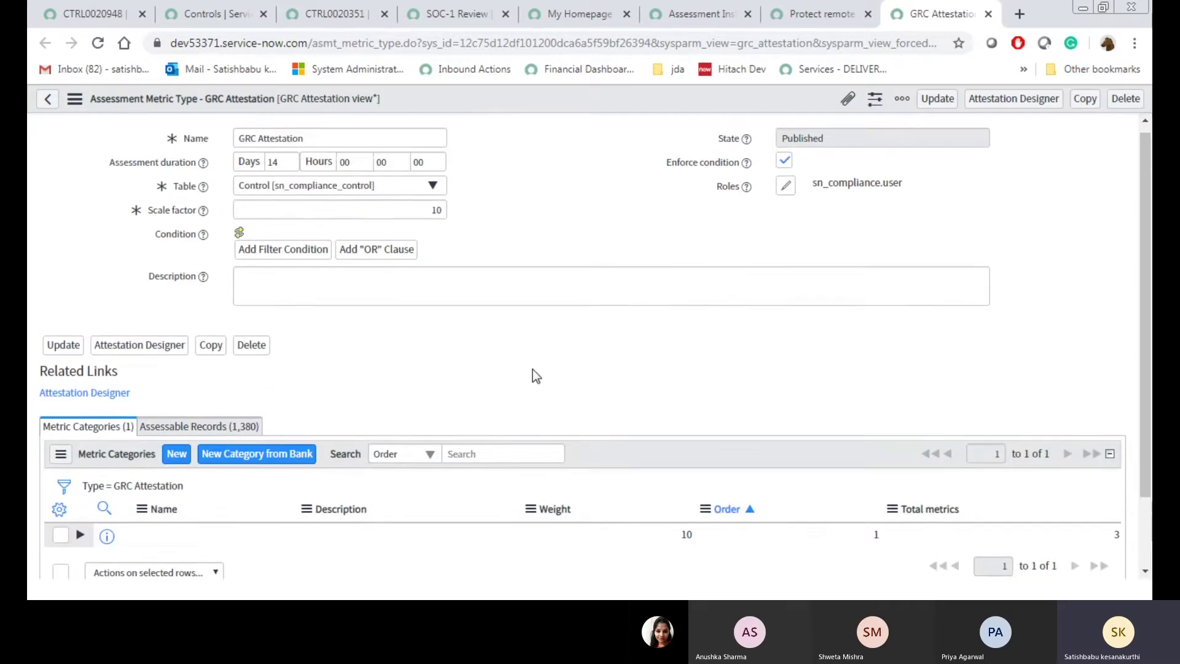
# - Check the assessment duration set for the GRC Attestation metric type
pyautogui.moveTo(283, 167); pyautogui.dragTo(275, 166)
pyautogui.doubleClick(275, 167)
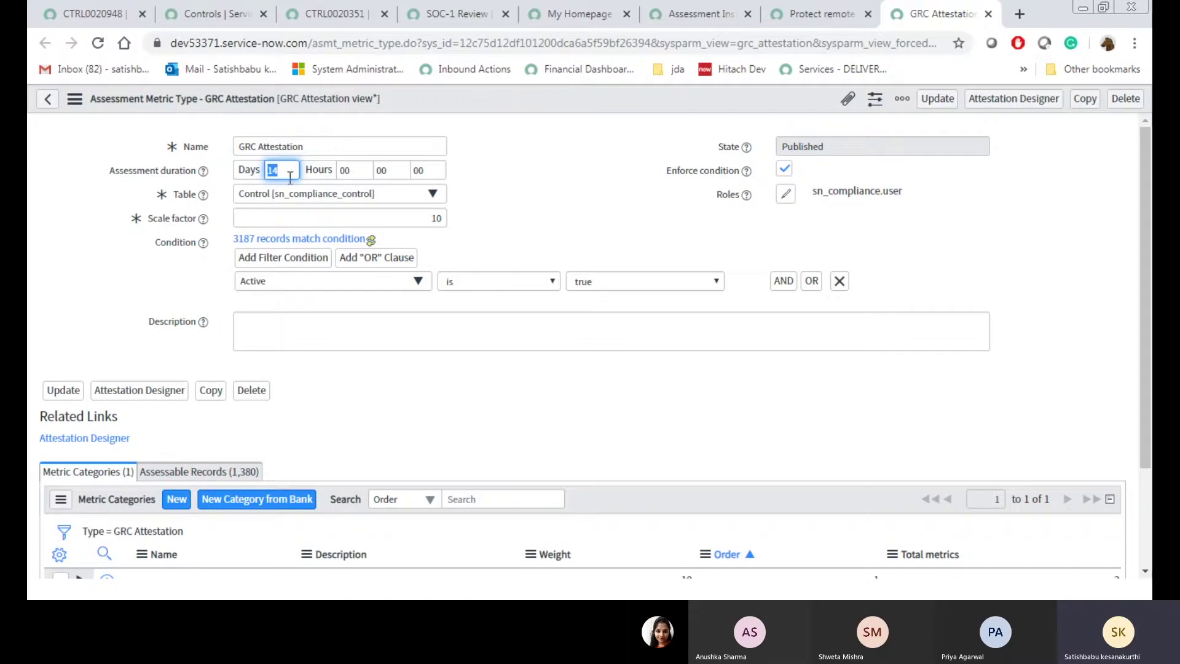
pyautogui.click(491, 312)
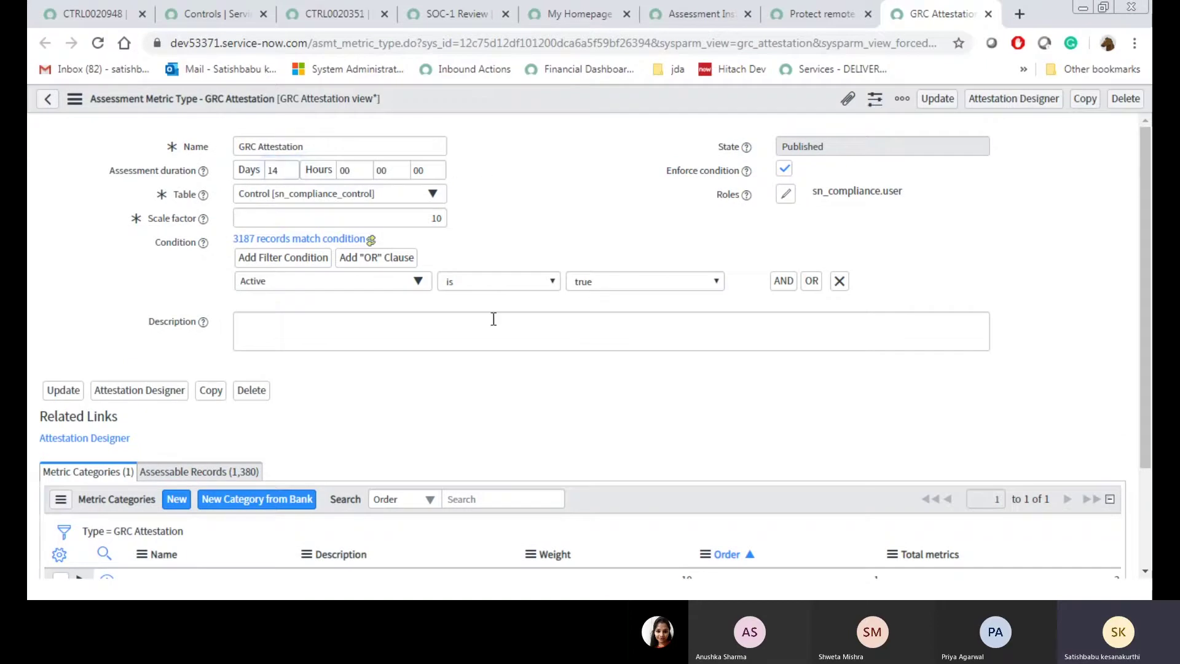
# - Expand the GRC Attestation type's metric category to list its assessment metrics
pyautogui.scroll(-3, 491, 311)
pyautogui.click(60, 449)
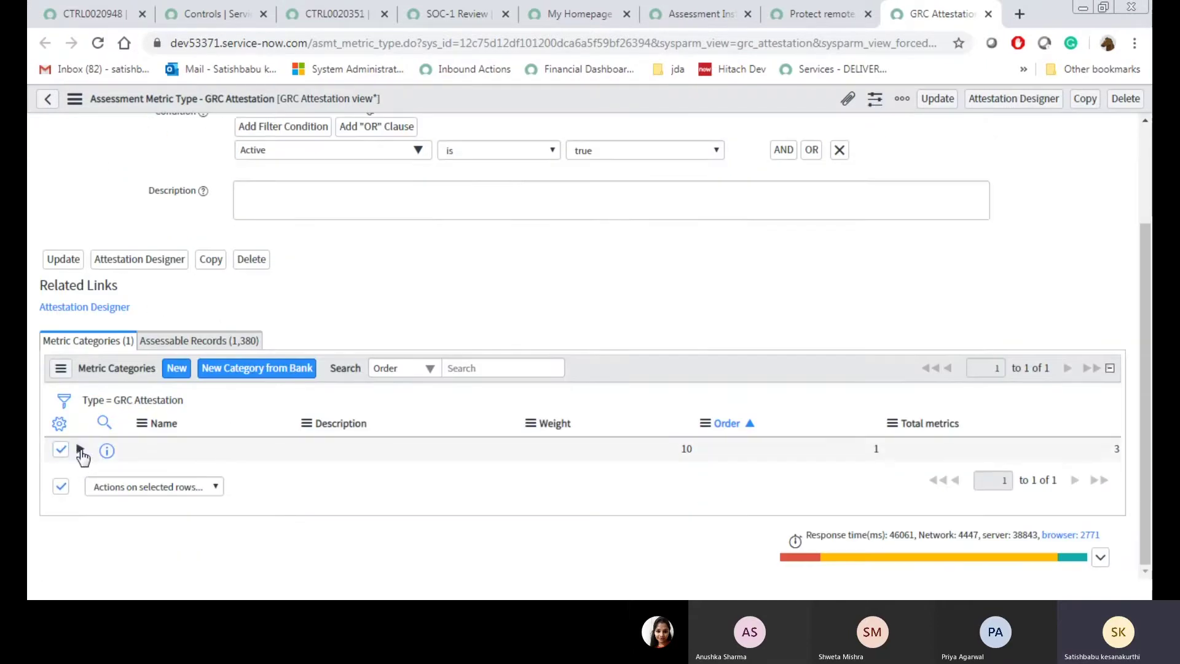
pyautogui.click(80, 448)
pyautogui.click(61, 449)
pyautogui.scroll(-1, 297, 463)
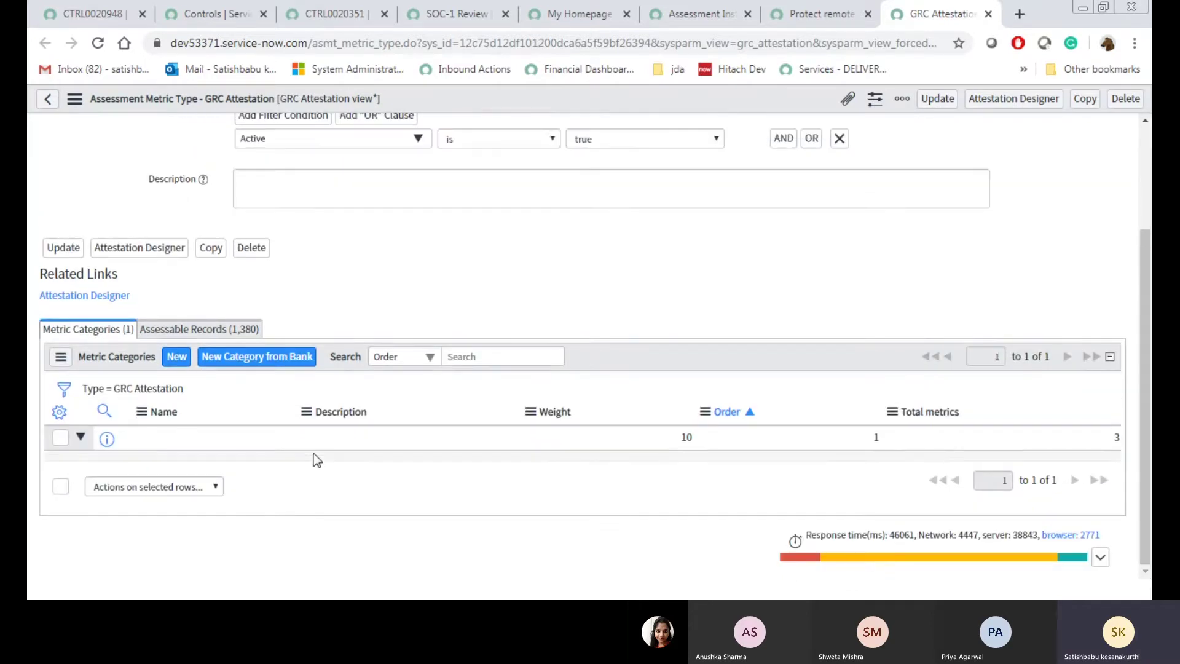
pyautogui.scroll(-3, 640, 466)
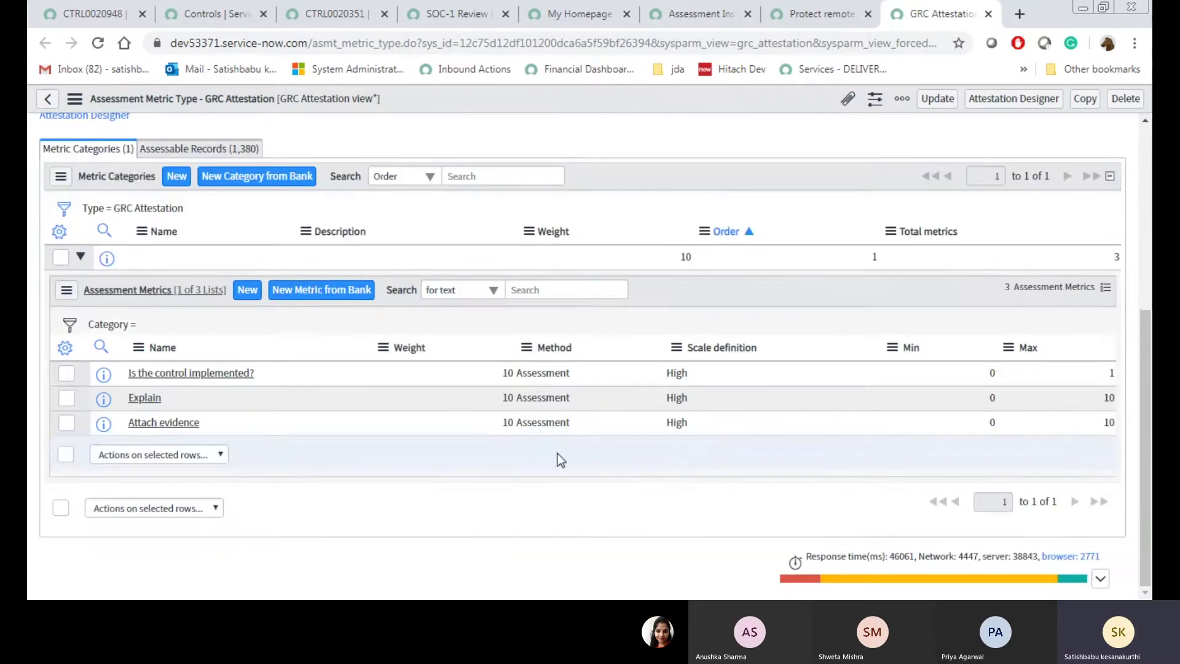
# - Open the "Is the control implemented?" metric and inspect the correct answer setting for its field type
pyautogui.click(151, 410)
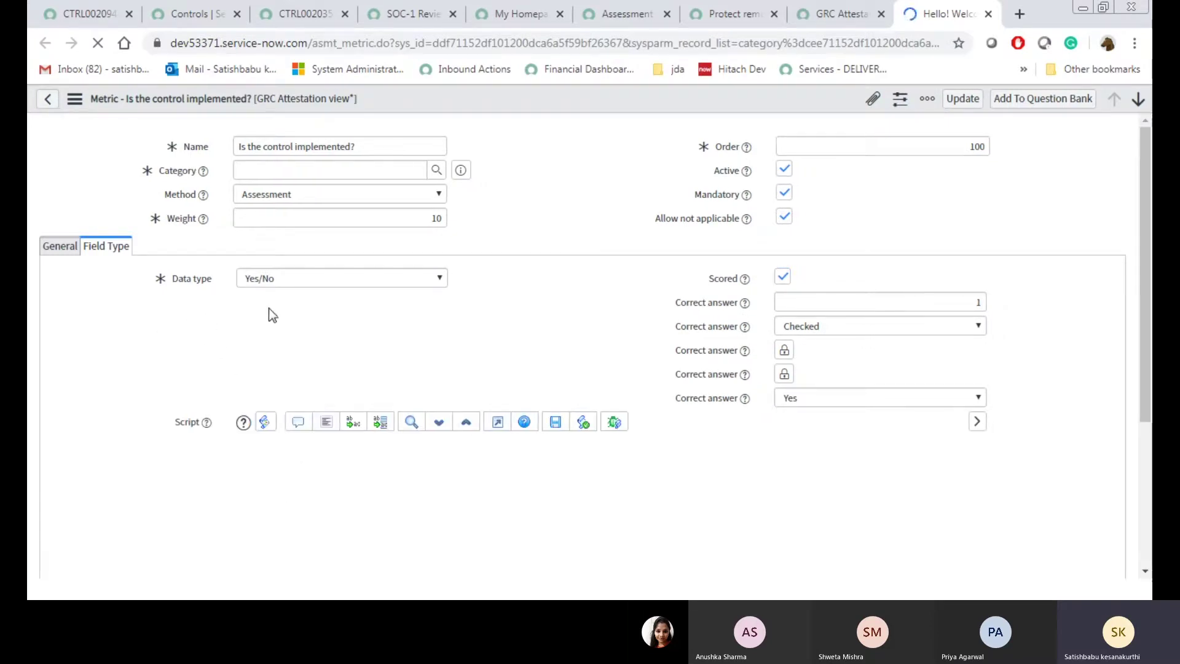
pyautogui.click(106, 246)
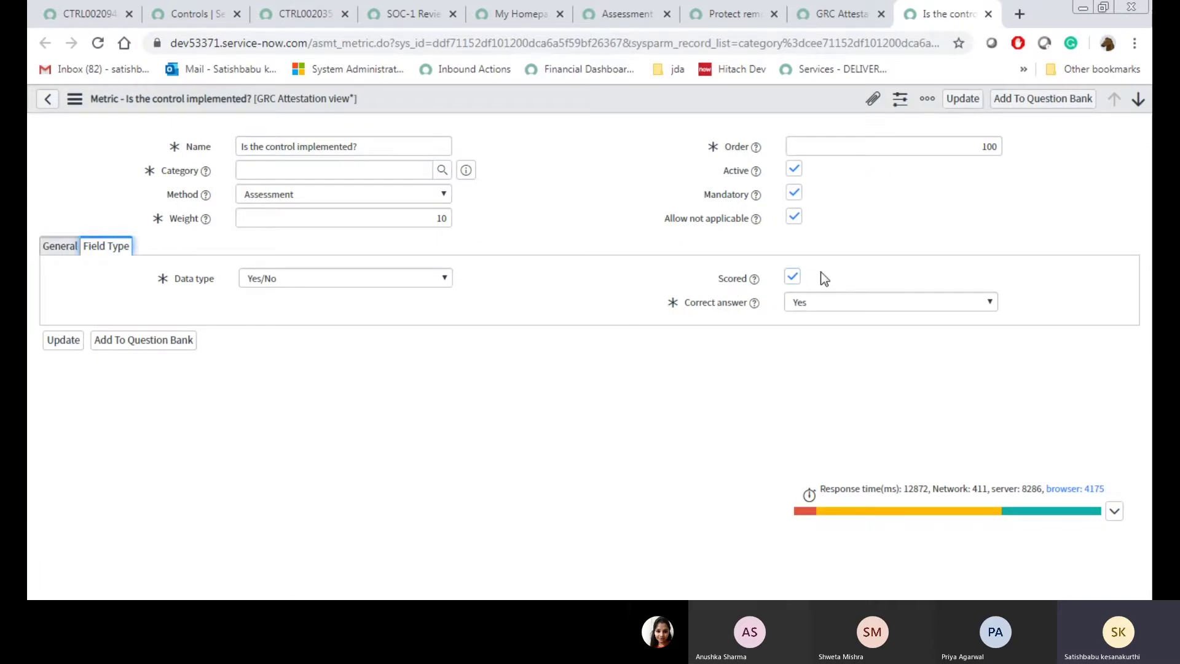
pyautogui.click(802, 305)
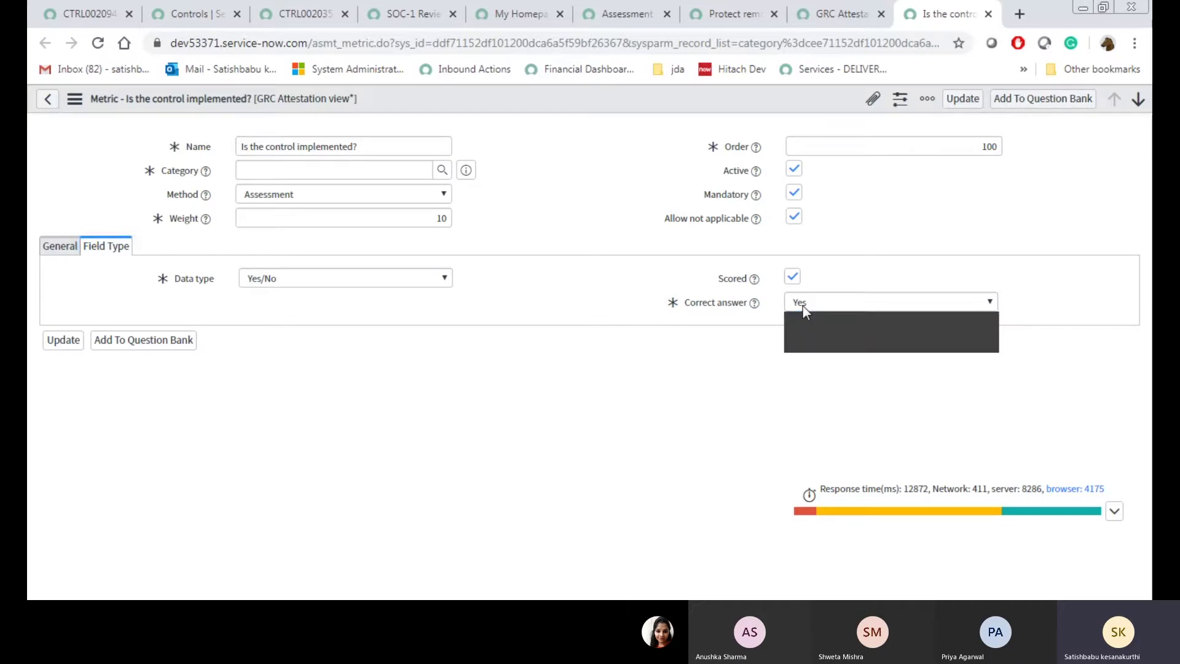
pyautogui.click(802, 303)
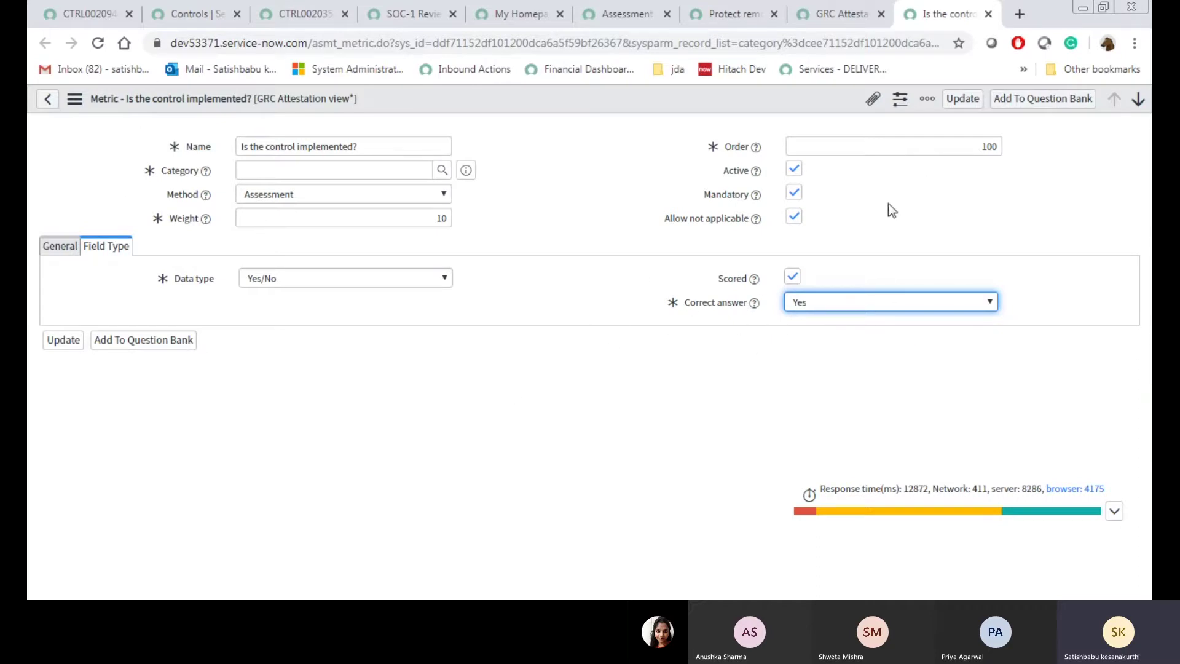
# - Return to the "Protect remote access accounts with encryption" control record and dismiss its attestation type preview
pyautogui.click(824, 2)
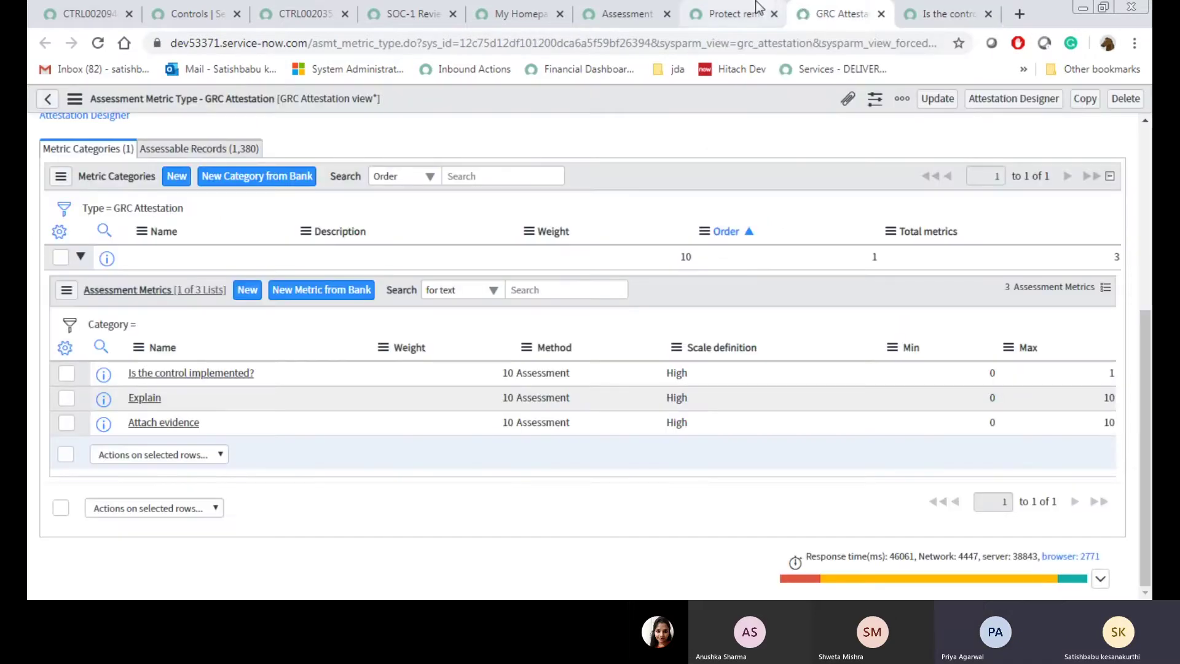
pyautogui.click(713, 1)
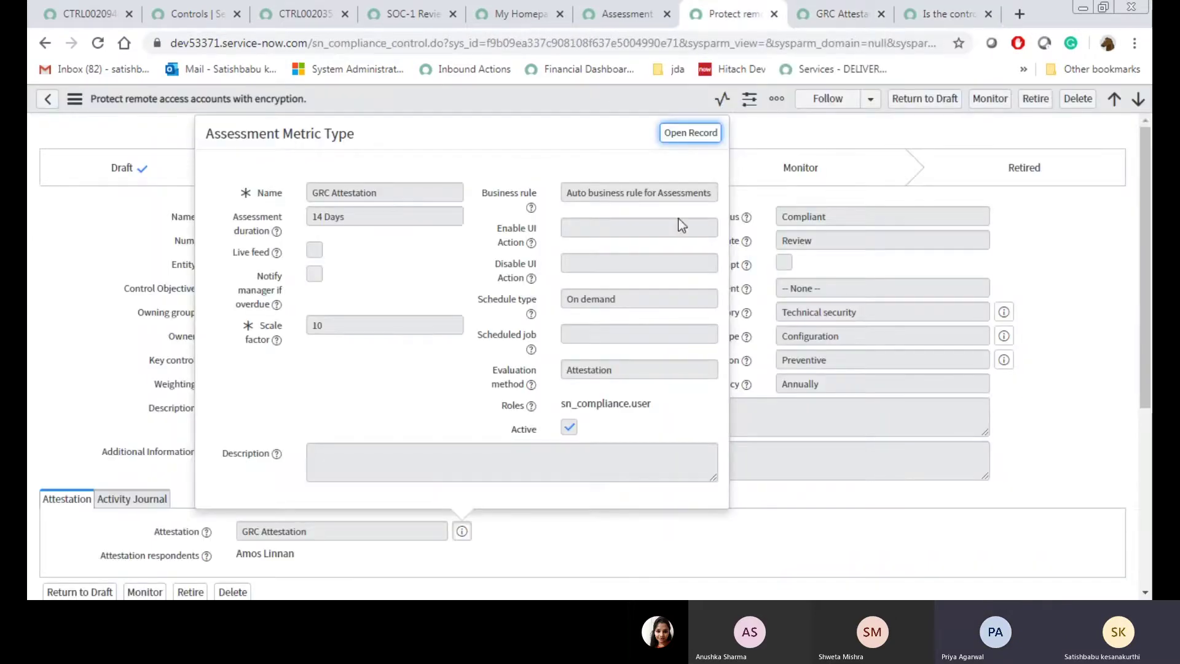
pyautogui.click(766, 157)
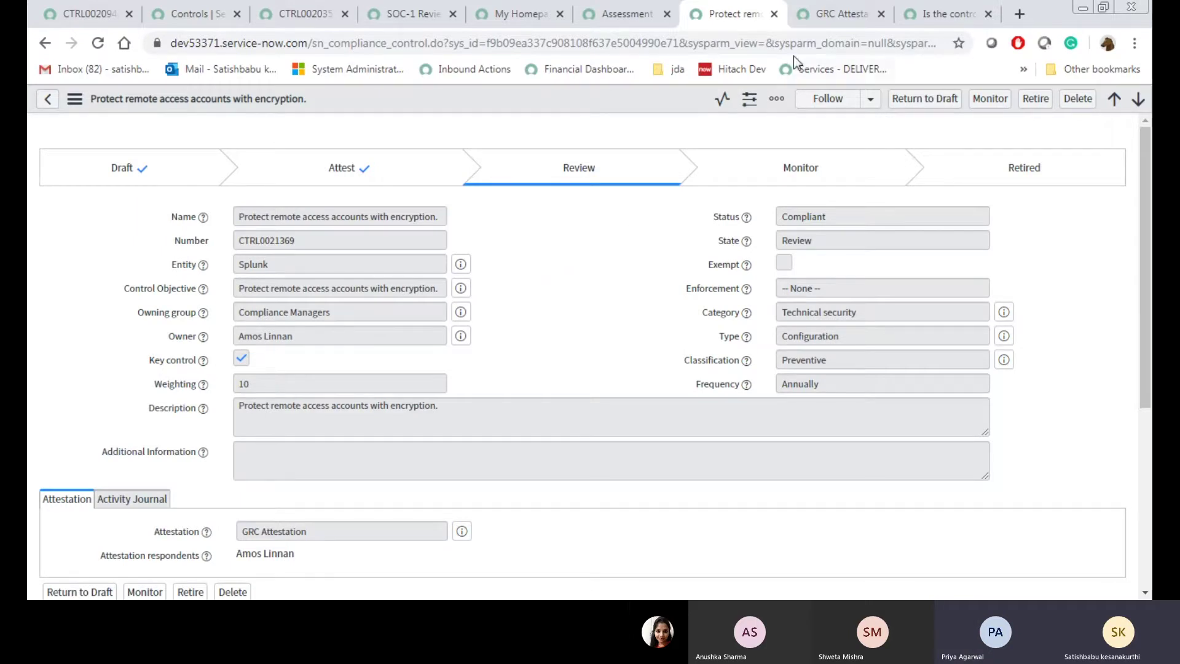
# - Go back to the "Is the control implemented?" metric and review its data type and scoring settings
pyautogui.click(839, 5)
pyautogui.click(943, 13)
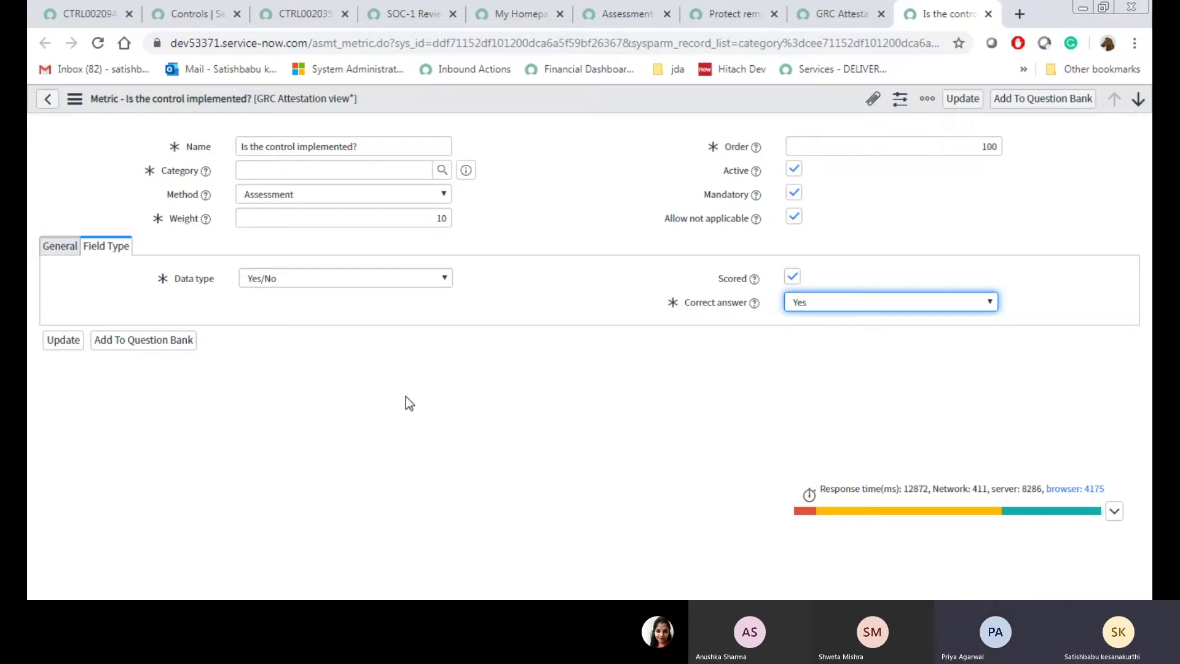
pyautogui.click(584, 255)
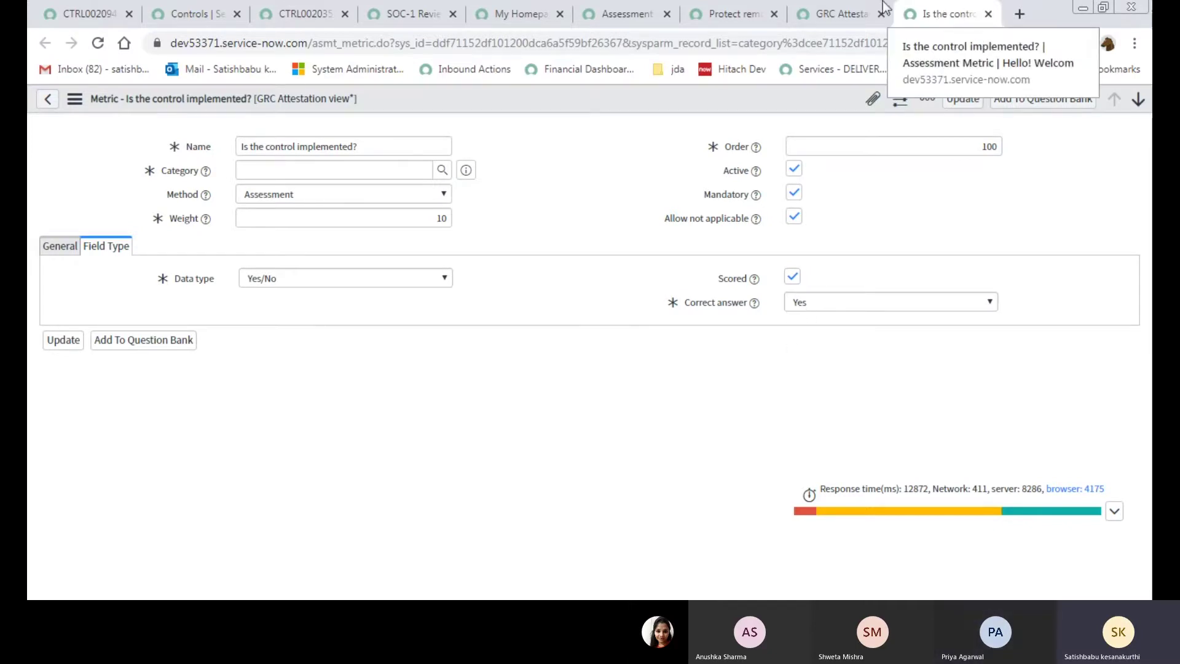
# - Return to the Splunk control record and review the attestation answers in its related records
pyautogui.click(845, 2)
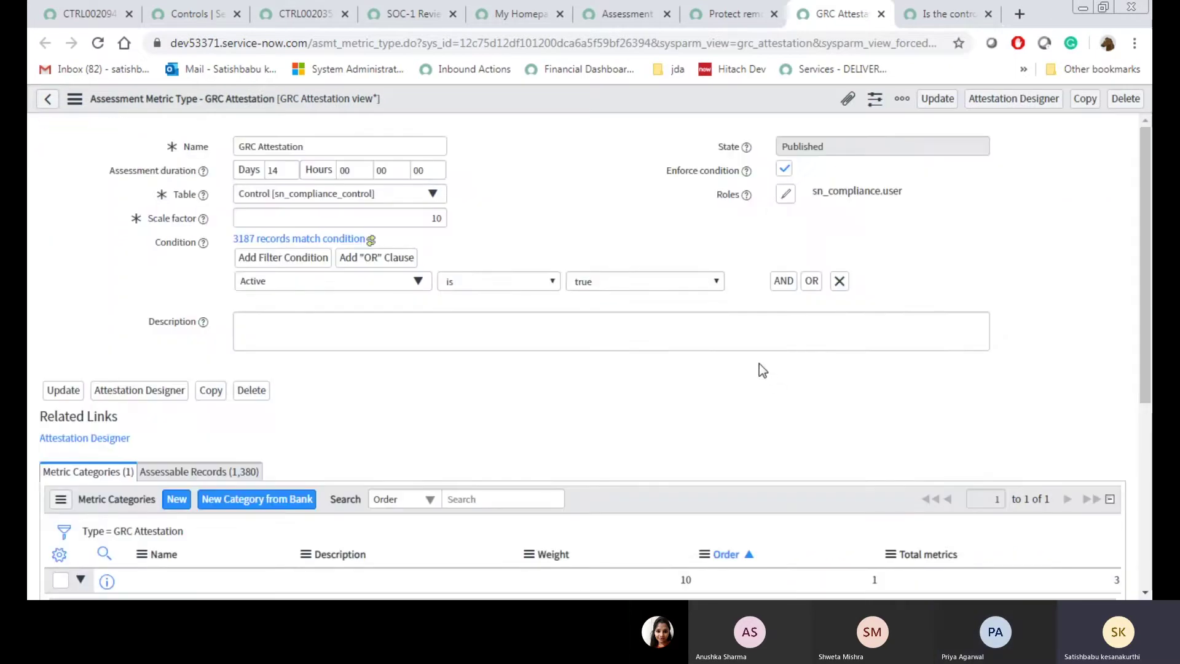
pyautogui.click(728, 11)
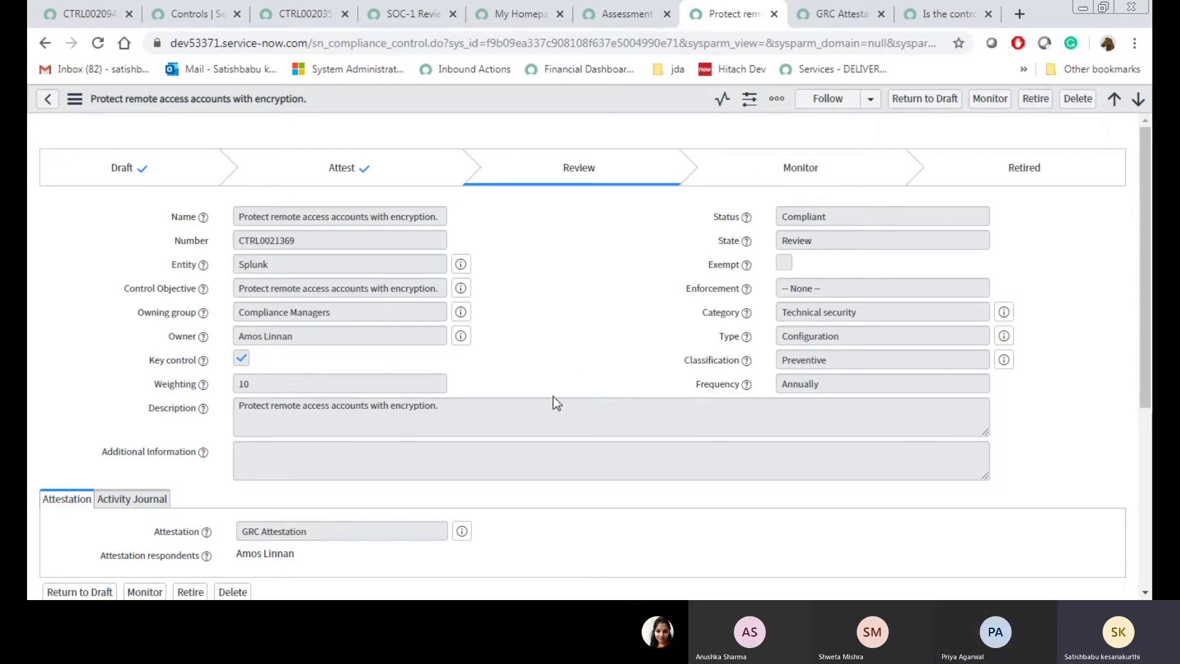
pyautogui.click(608, 287)
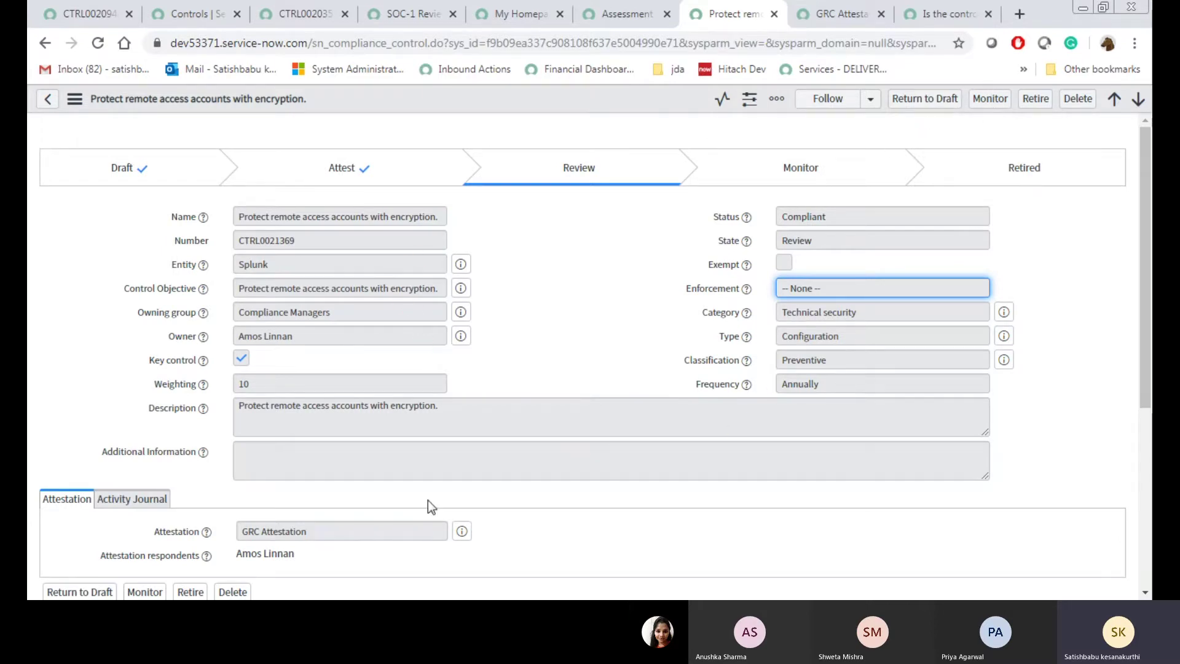
pyautogui.scroll(-4, 427, 500)
pyautogui.scroll(-1, 790, 476)
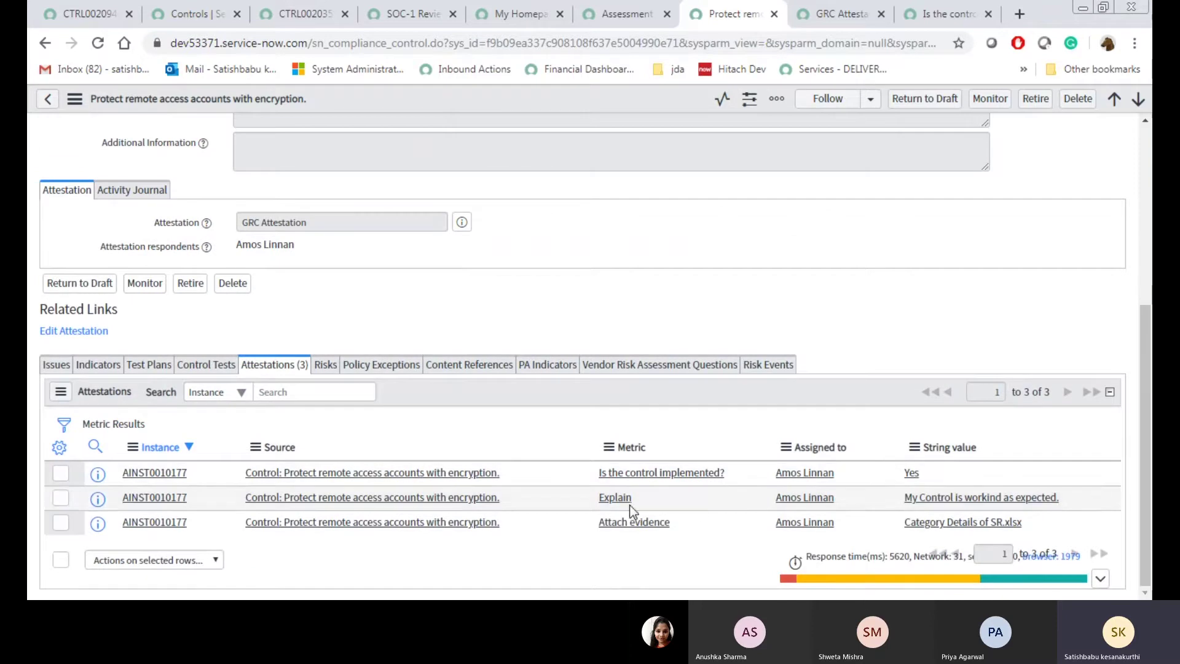
# - Advance the "Protect remote access accounts with encryption" control from Review to the Monitor stage
pyautogui.scroll(5, 582, 452)
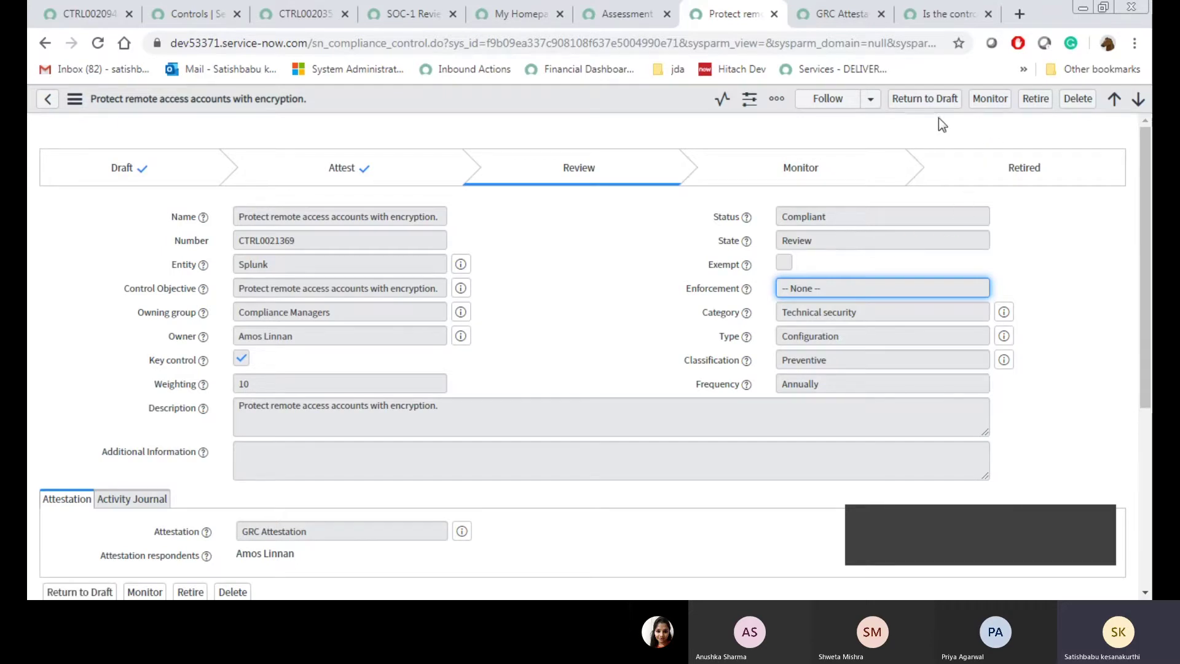
pyautogui.click(923, 98)
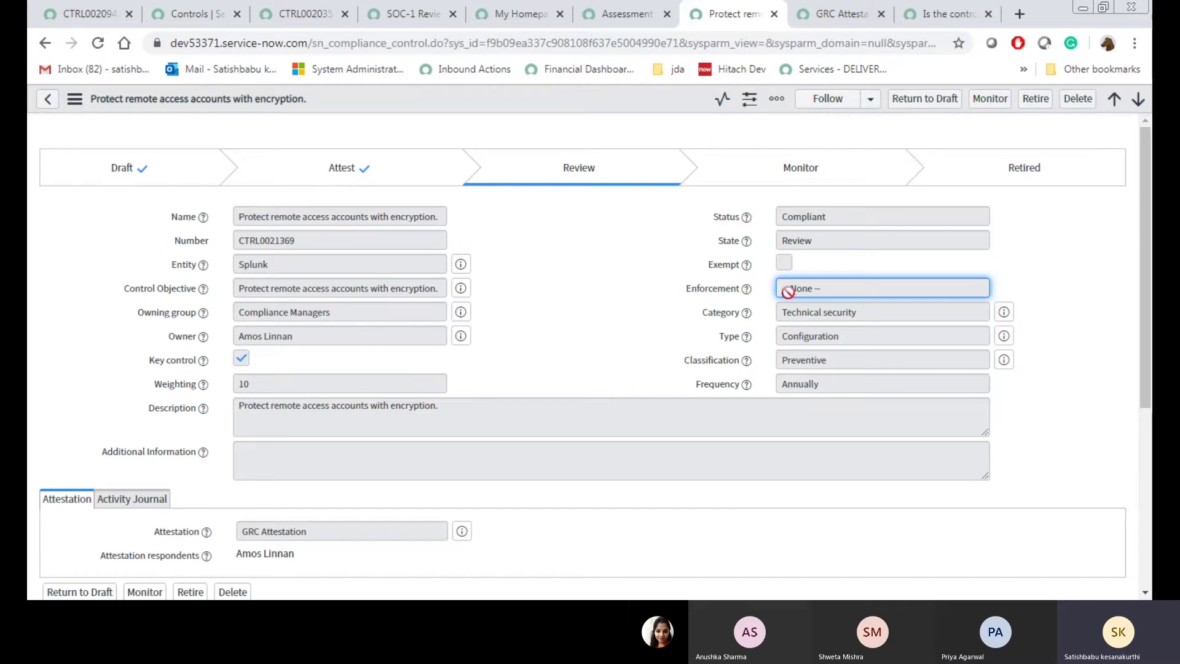
pyautogui.click(1003, 99)
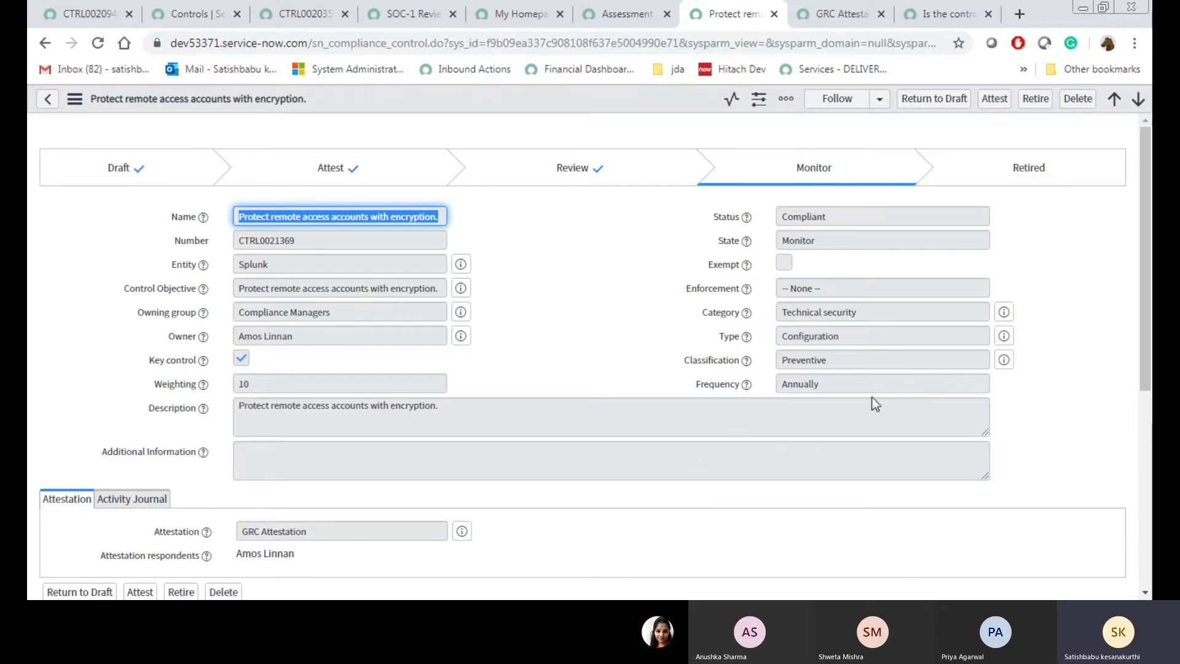
# - Examine the control's frequency and attestation respondents in the Monitor stage
pyautogui.click(779, 390)
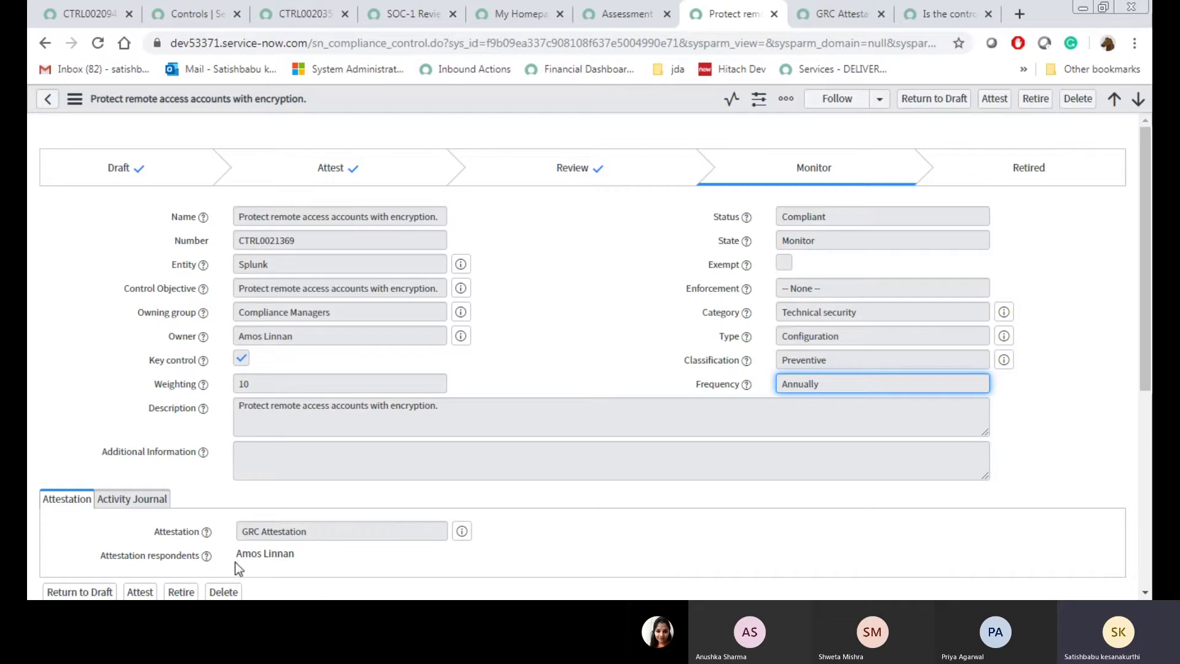
pyautogui.moveTo(226, 554); pyautogui.dragTo(277, 558)
pyautogui.click(305, 561)
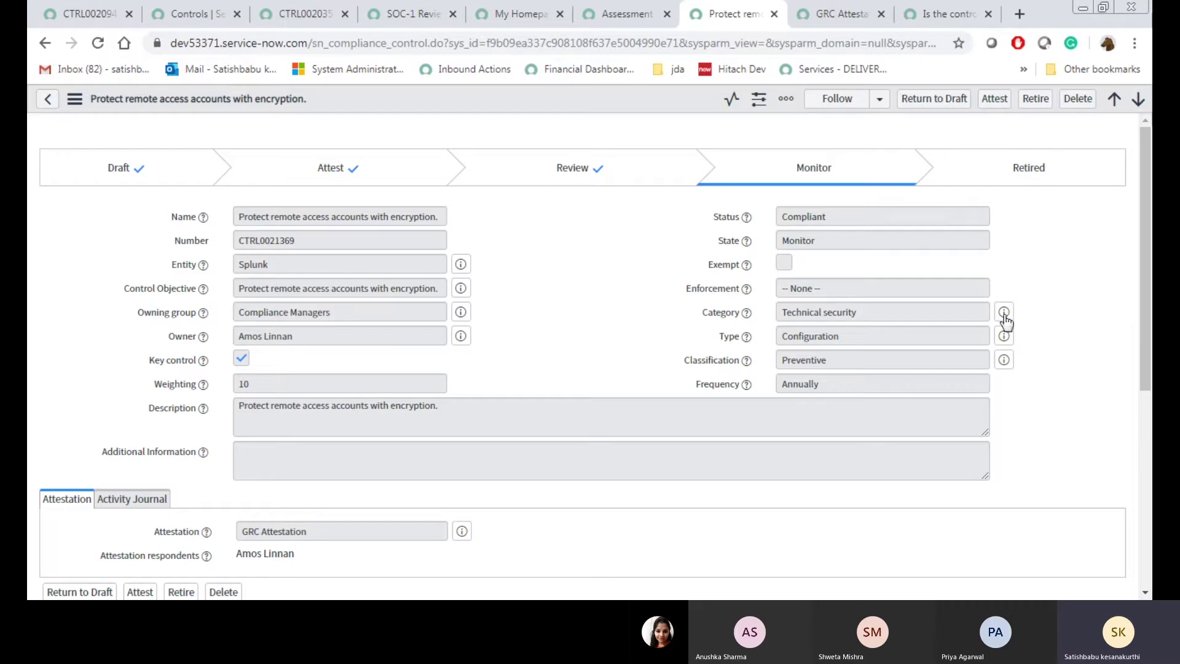
pyautogui.click(803, 386)
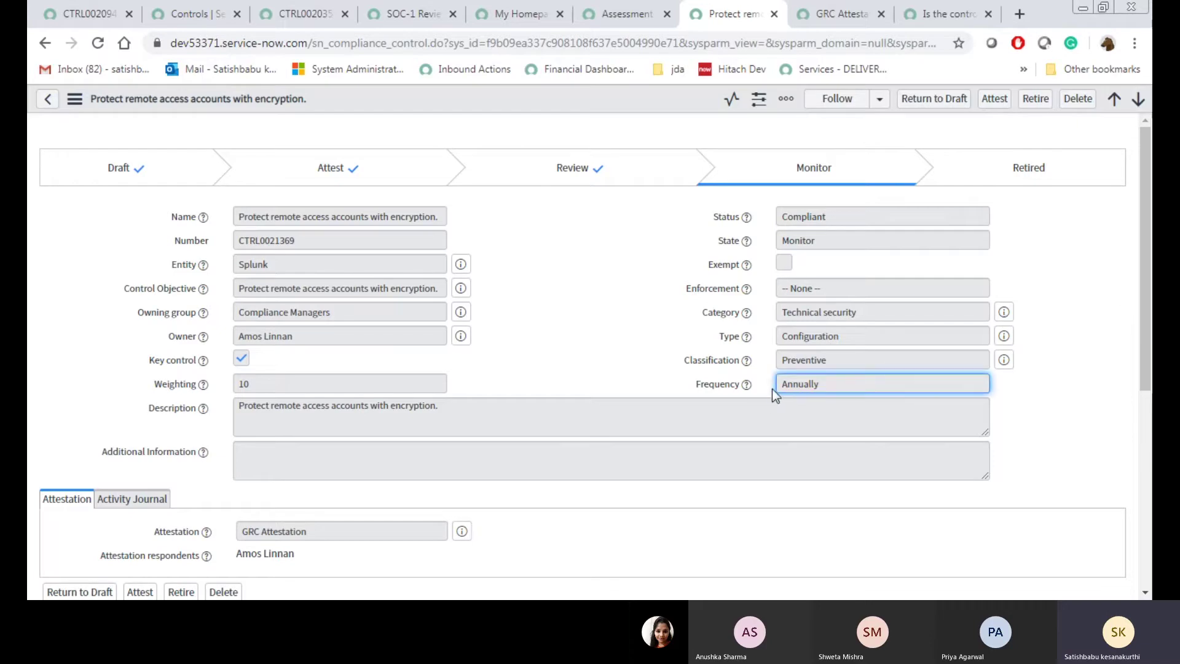
pyautogui.click(722, 403)
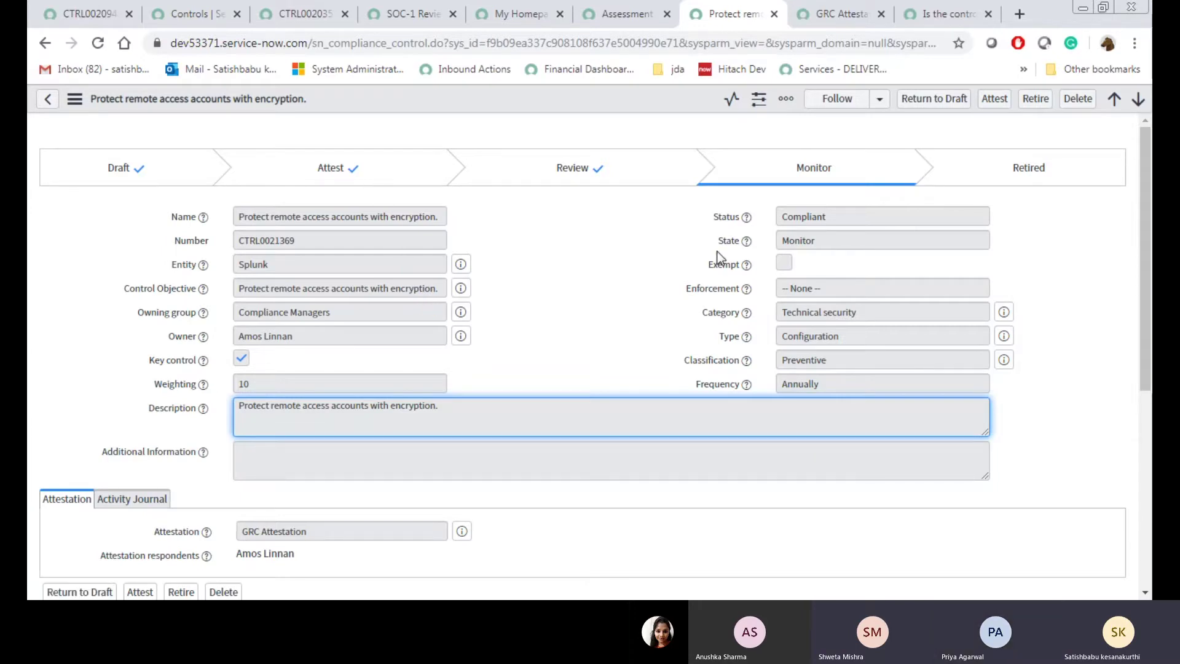
pyautogui.click(618, 275)
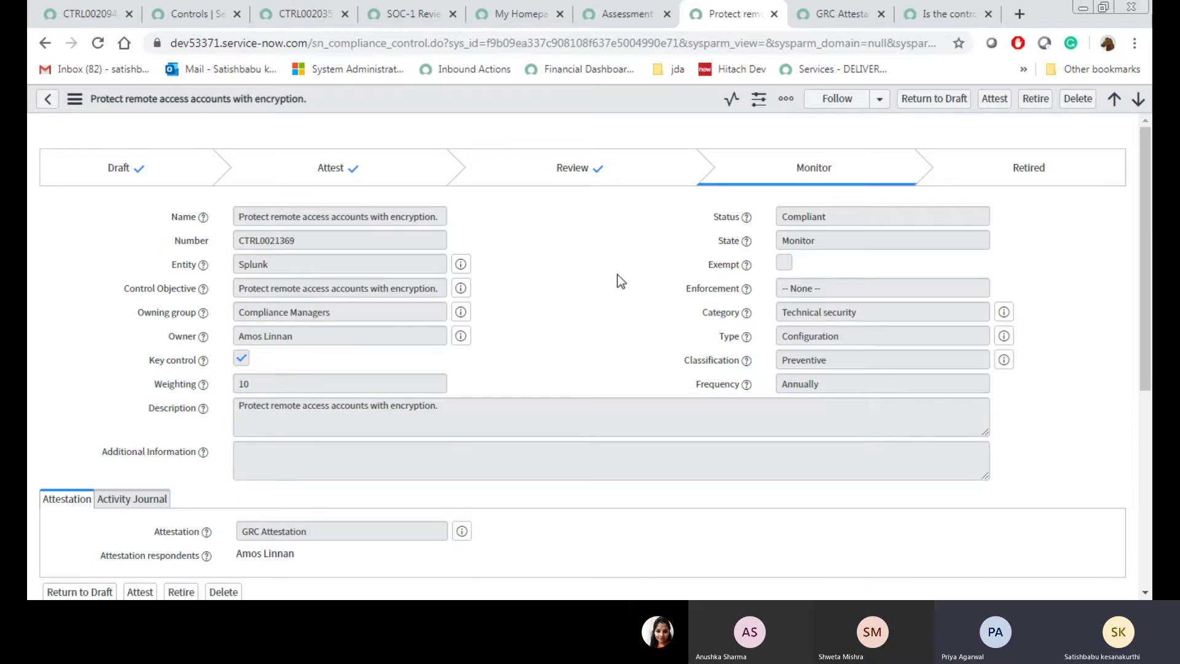
# - Switch to the GRC Attestation metric type record and recheck its assessment duration in days
pyautogui.click(920, 5)
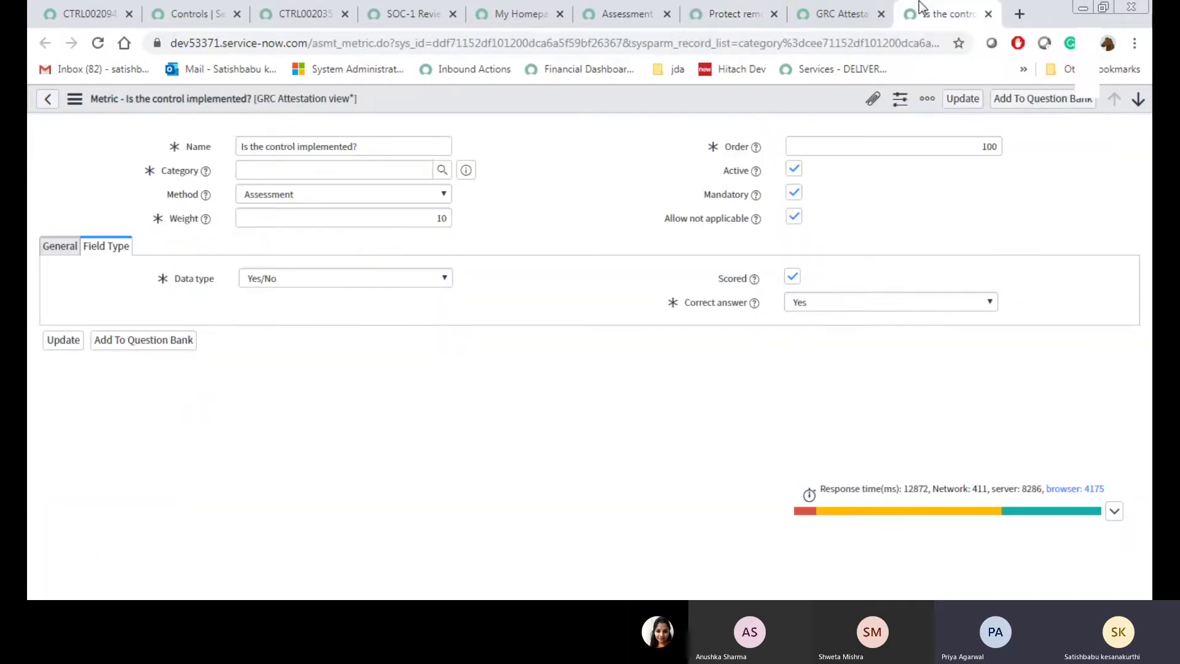
pyautogui.click(853, 5)
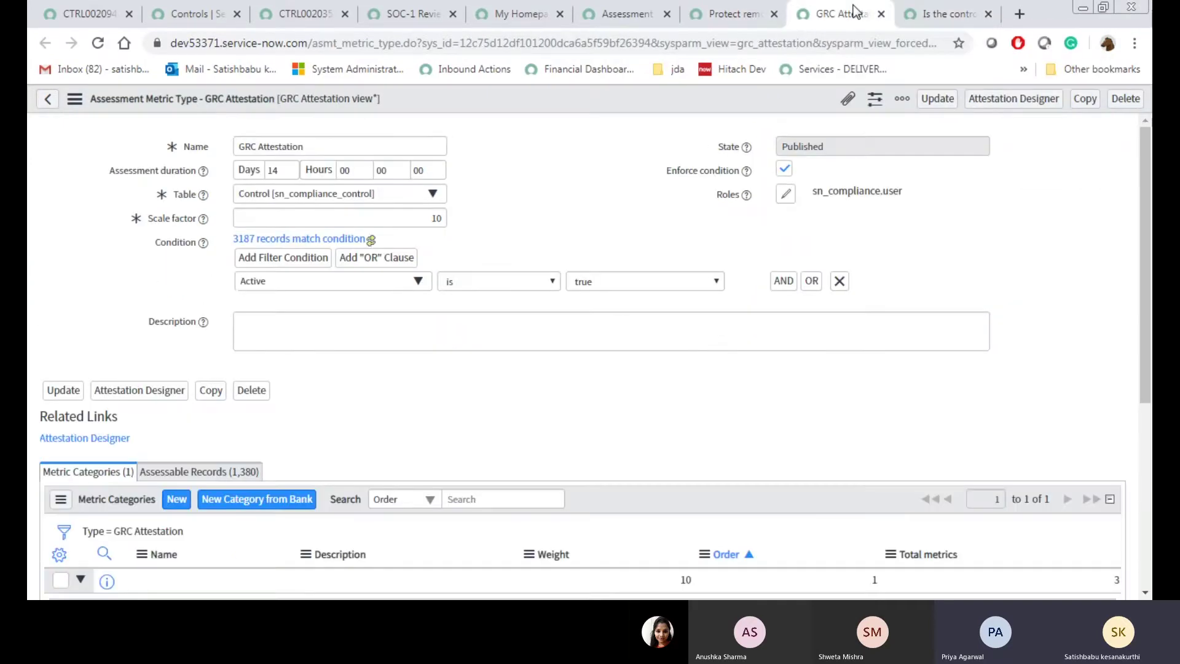
pyautogui.doubleClick(273, 170)
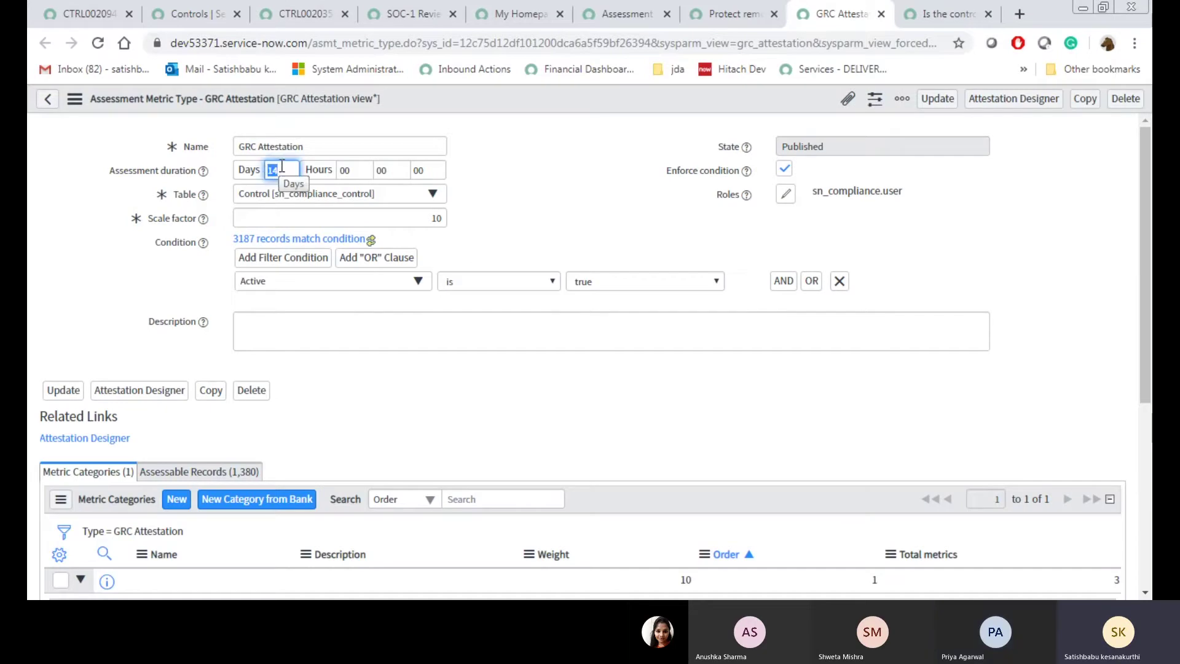
pyautogui.click(508, 231)
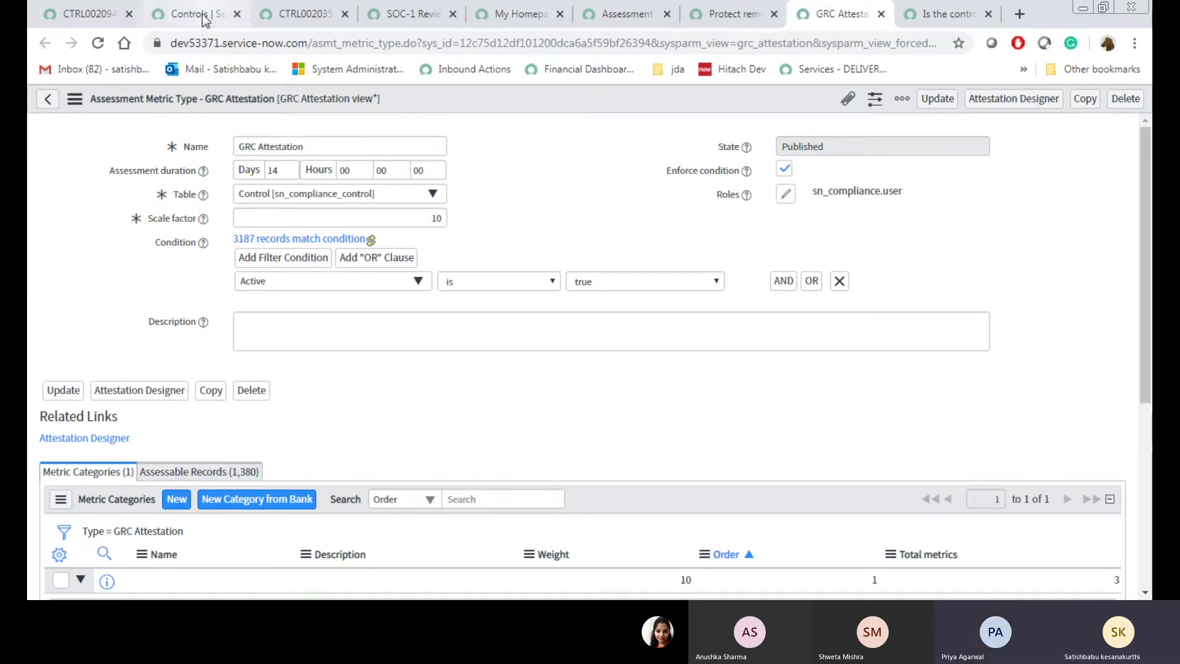
# - Compare the due date and creation date of the Splunk attestation instance, and return to the control record
pyautogui.click(92, 14)
pyautogui.click(626, 14)
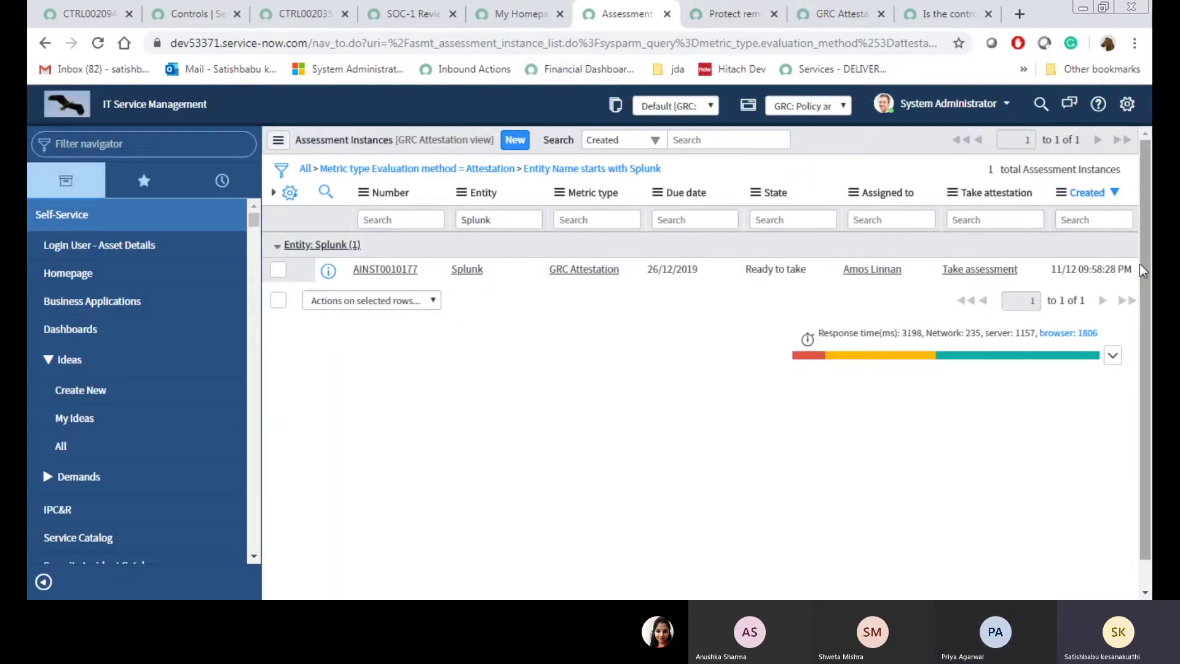
pyautogui.moveTo(698, 269); pyautogui.dragTo(1082, 284)
pyautogui.click(680, 321)
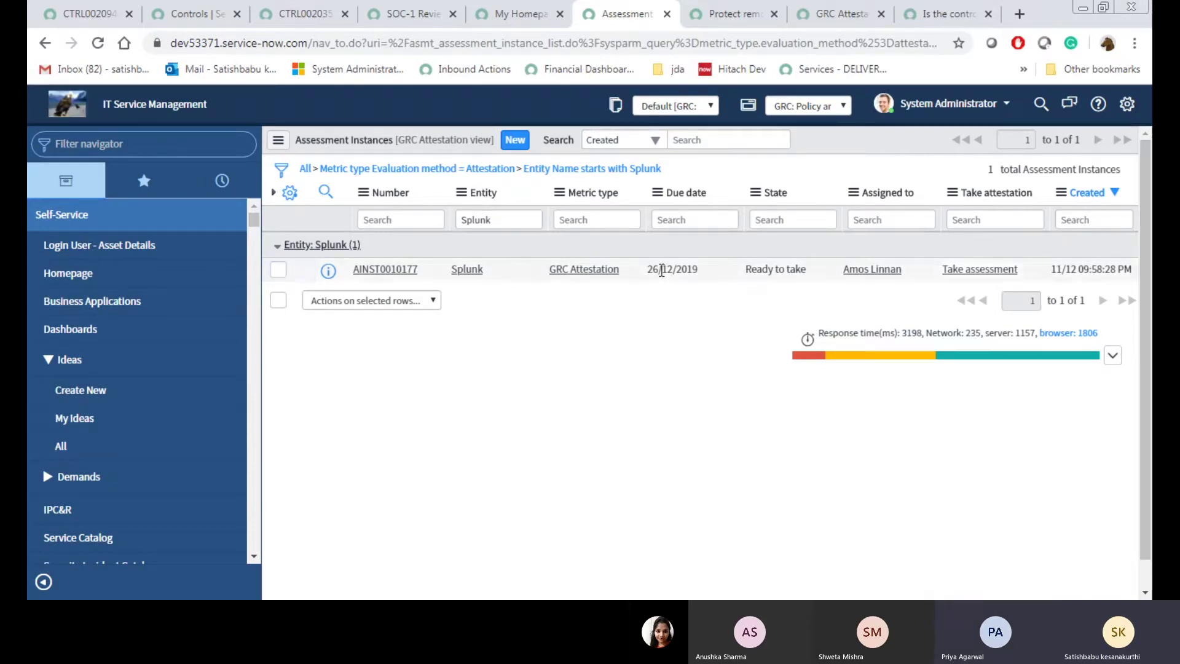
pyautogui.moveTo(647, 271); pyautogui.dragTo(670, 277)
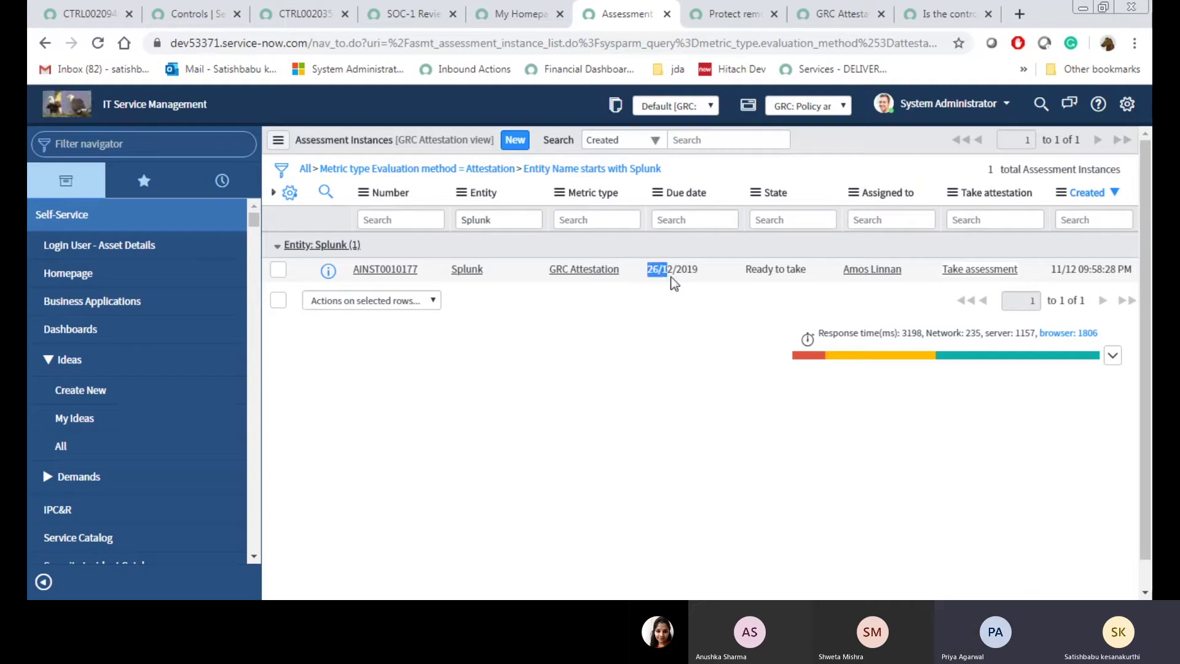
pyautogui.click(674, 283)
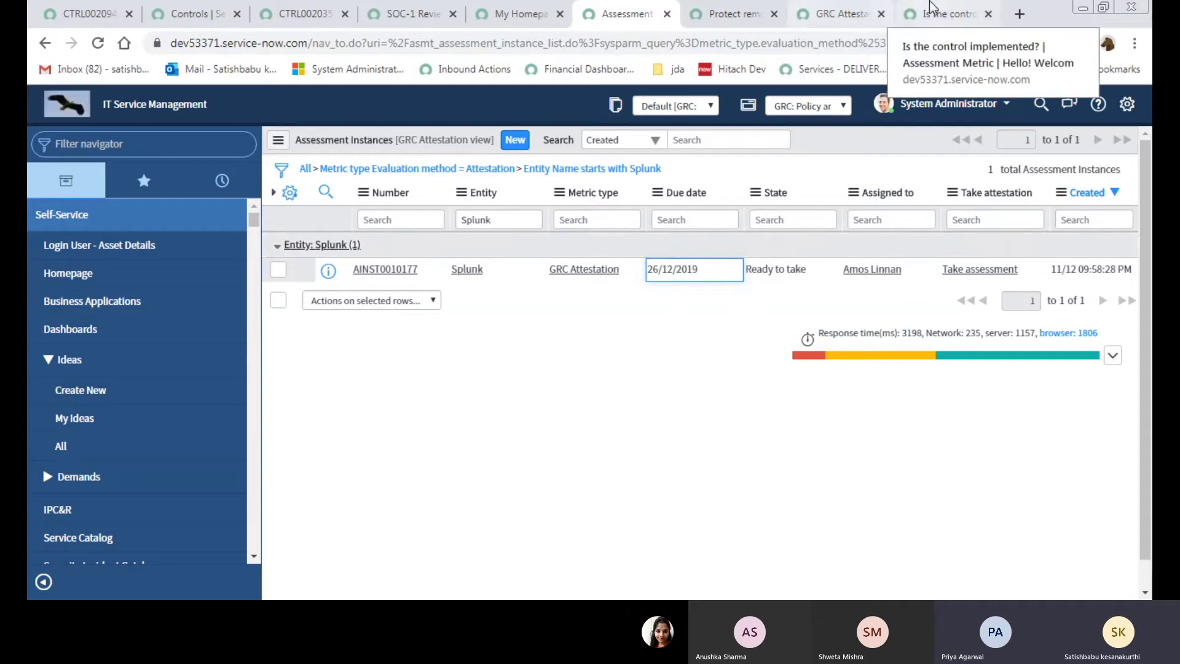
pyautogui.click(755, 7)
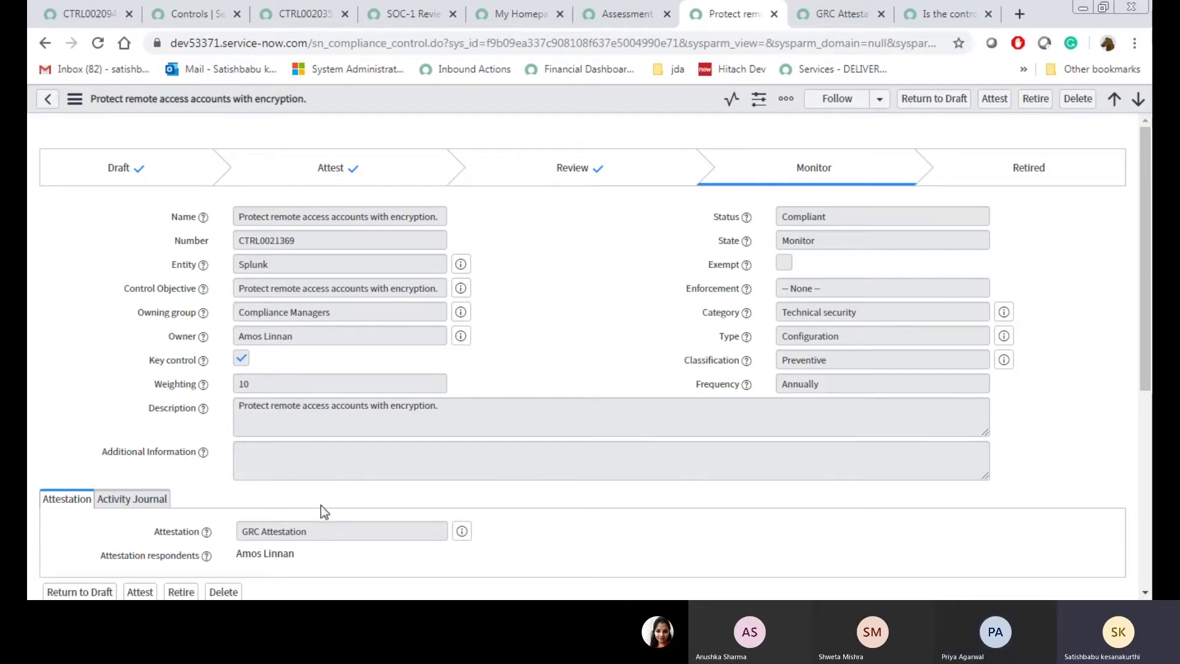
# - Recheck the Splunk attestation instance's dates, and review the control's Attestations, Indicators and Issues related lists
pyautogui.click(611, 3)
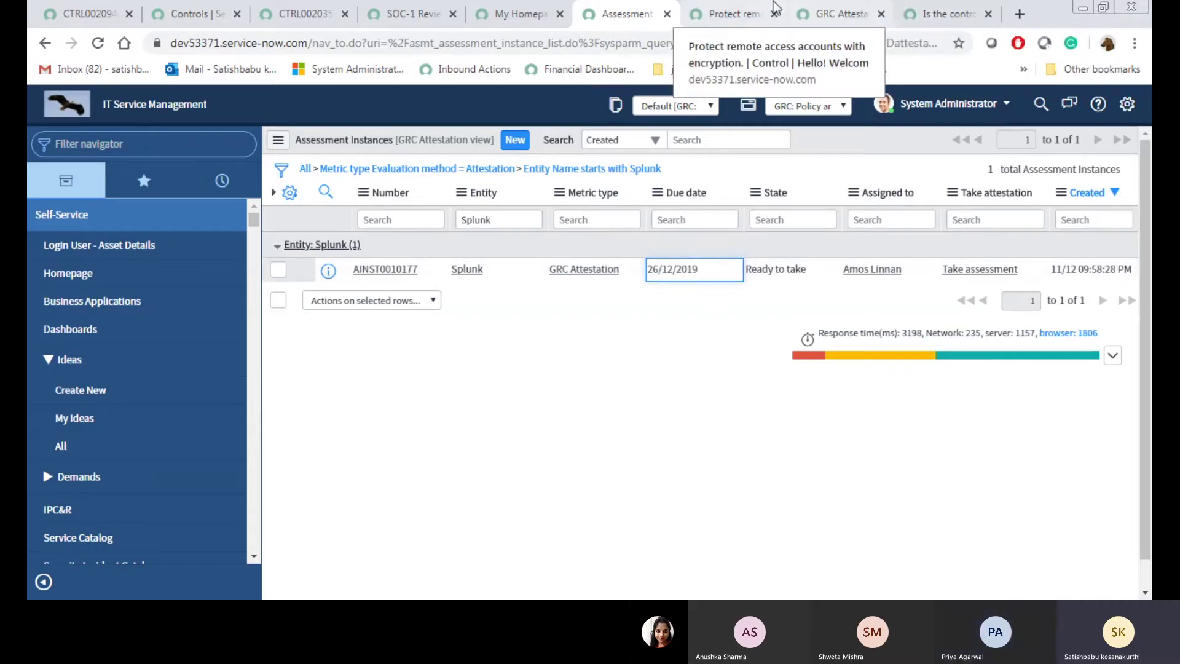
pyautogui.click(731, 7)
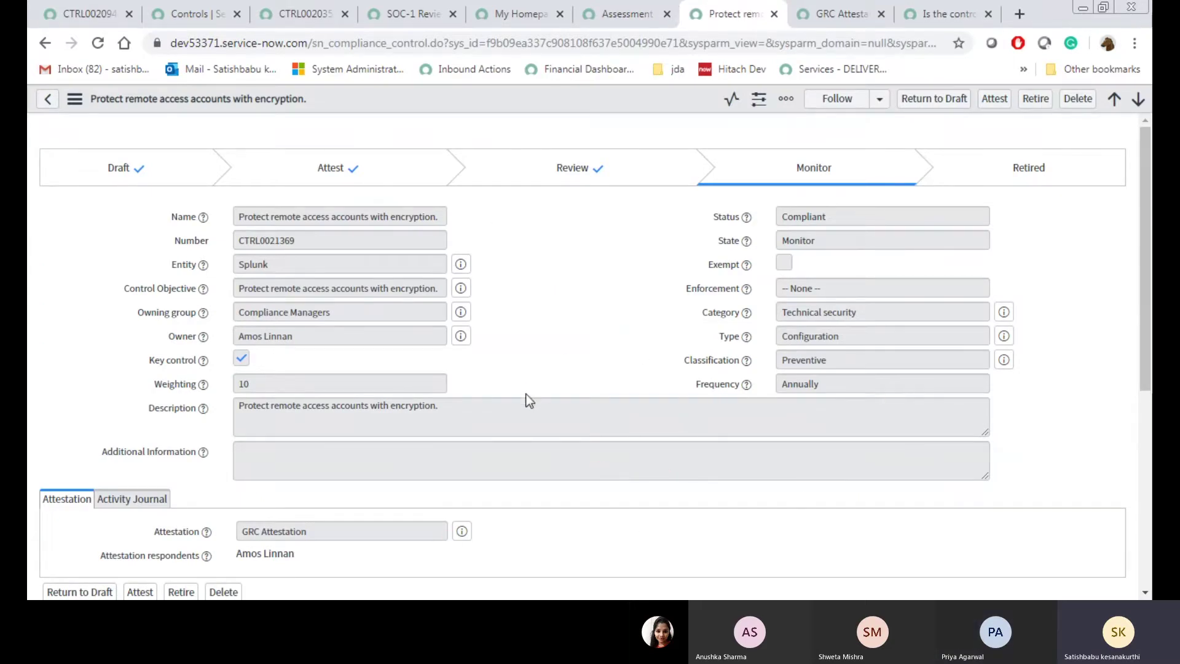
pyautogui.scroll(-5, 526, 401)
pyautogui.scroll(-1, 525, 401)
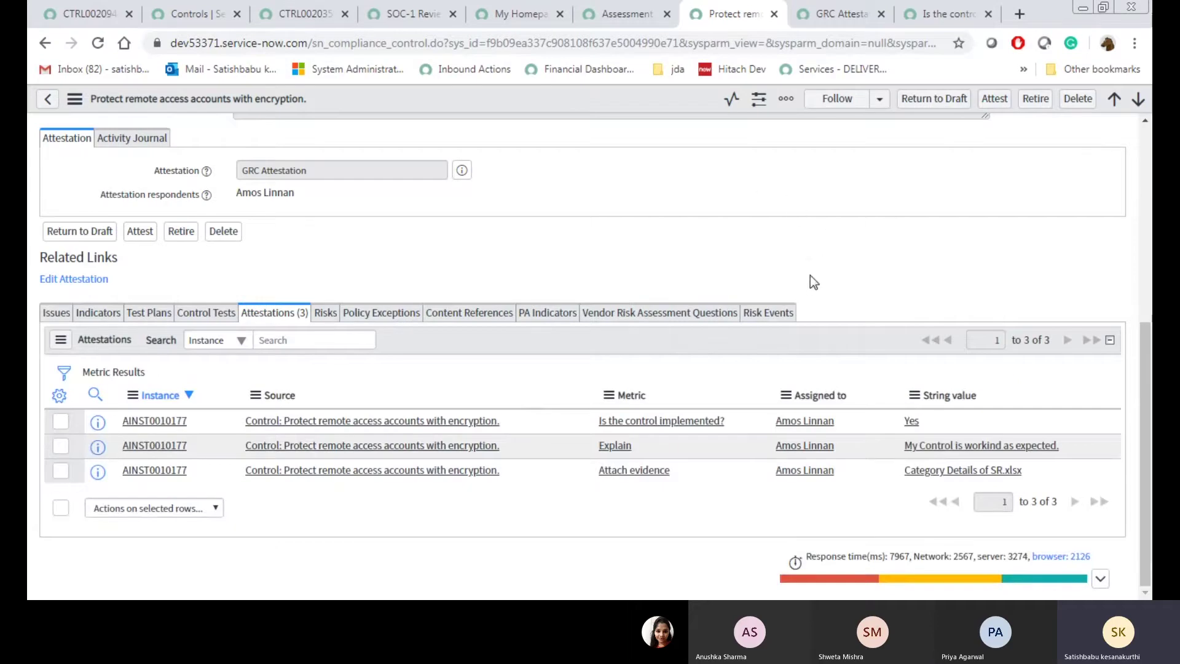
pyautogui.scroll(1, 809, 275)
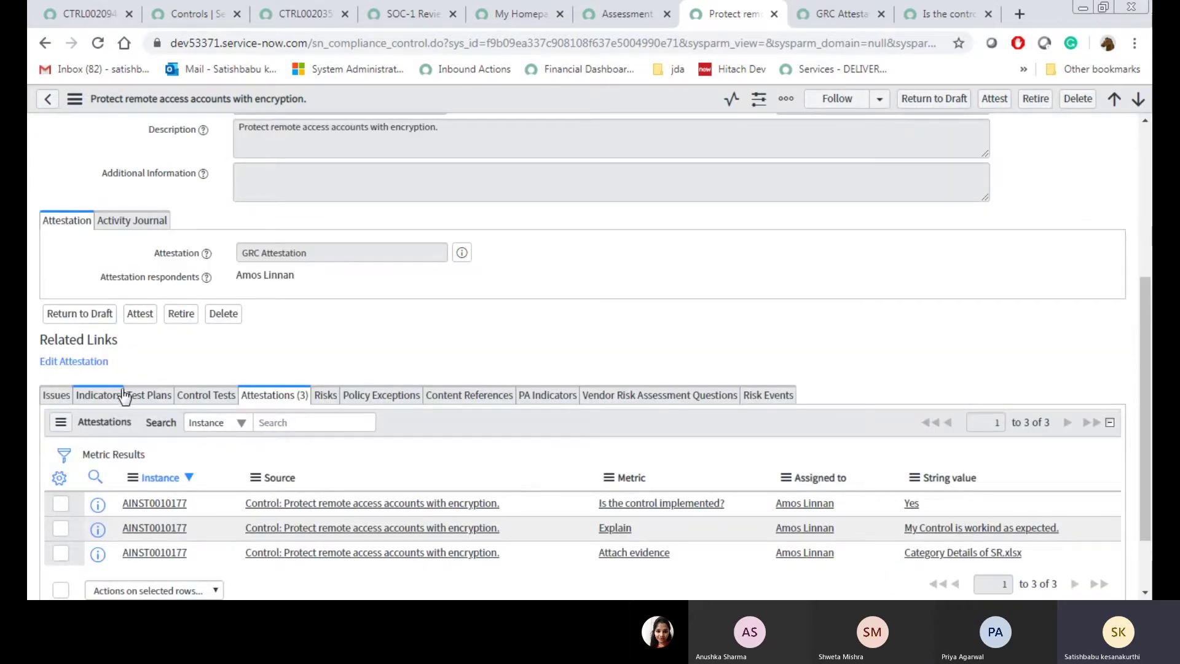
pyautogui.click(89, 397)
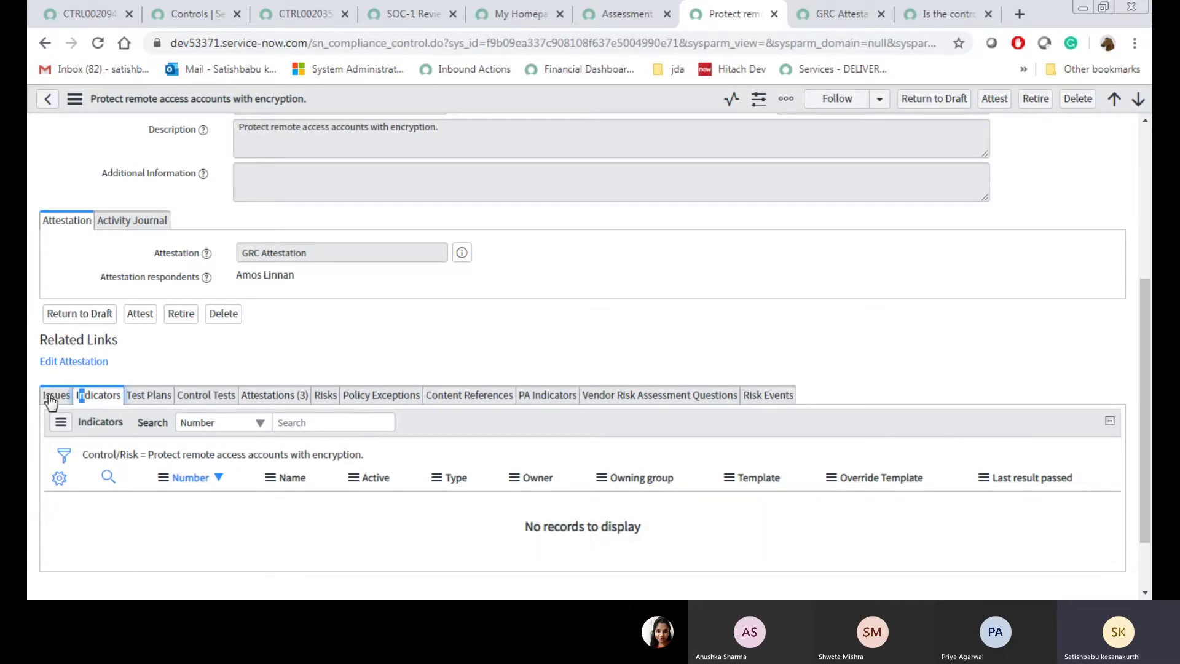
pyautogui.click(52, 399)
pyautogui.scroll(5, 1129, 264)
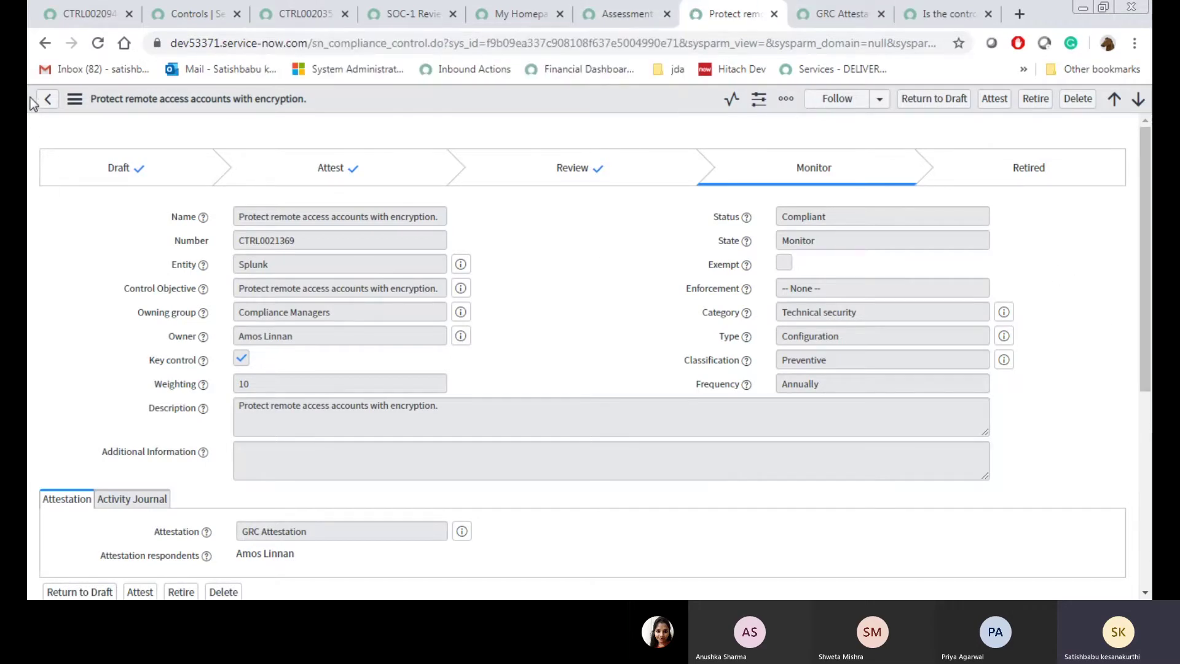
# - Compare the Splunk attestation instance and the GRC Attestation metric type with the control's frequency, owner and attestation respondents
pyautogui.click(624, 14)
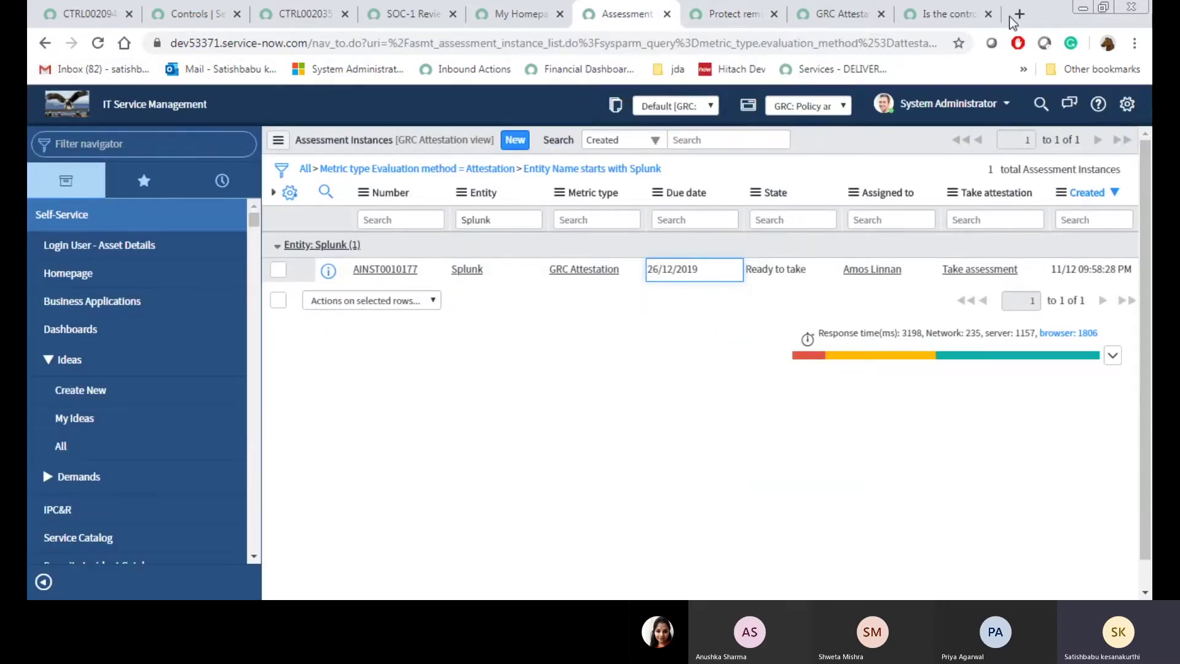
pyautogui.click(766, 21)
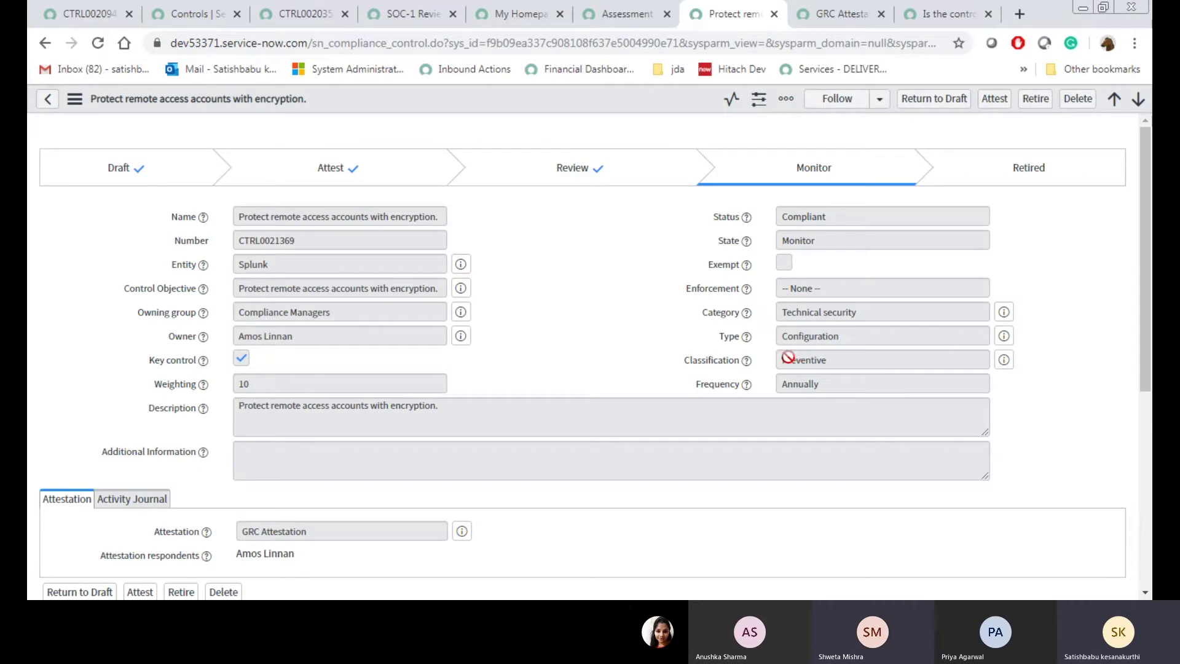
pyautogui.scroll(-5, 733, 470)
pyautogui.scroll(5, 732, 470)
pyautogui.scroll(-4, 732, 473)
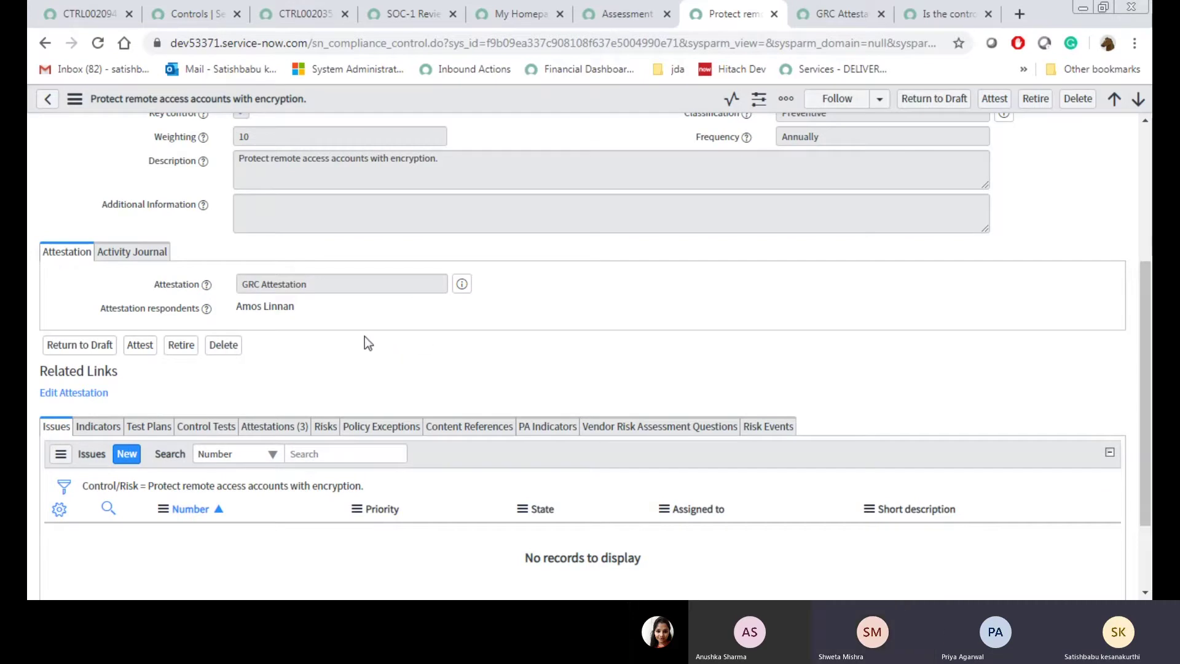
pyautogui.scroll(4, 355, 348)
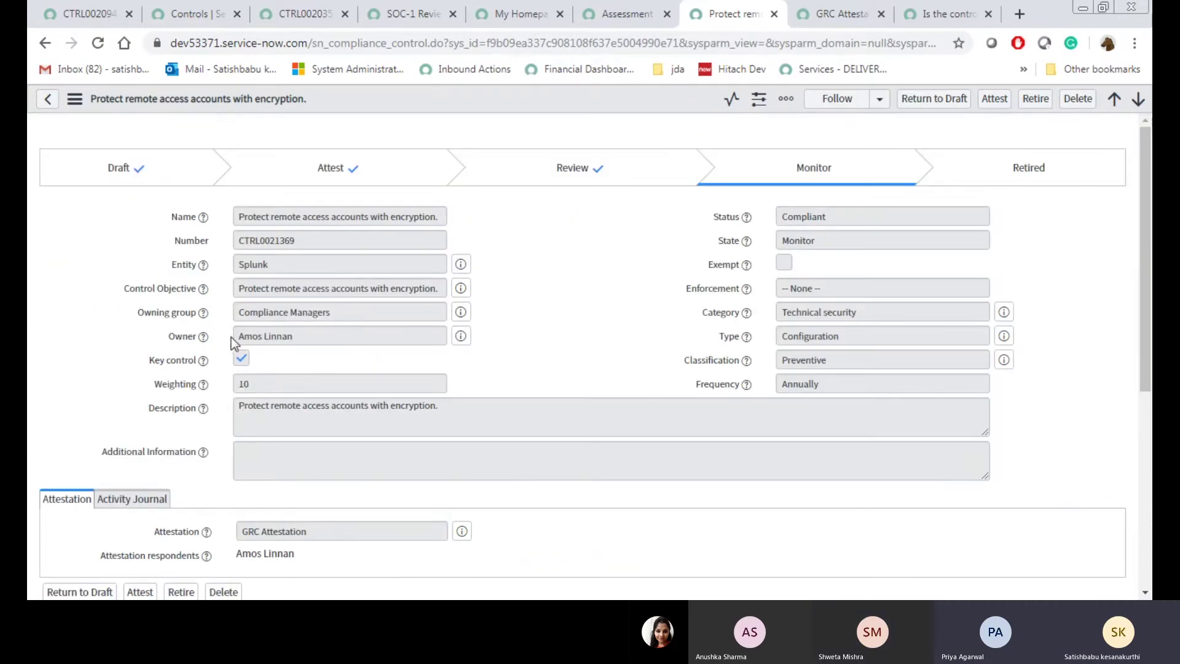
pyautogui.press('Tab')
pyautogui.scroll(-5, 563, 368)
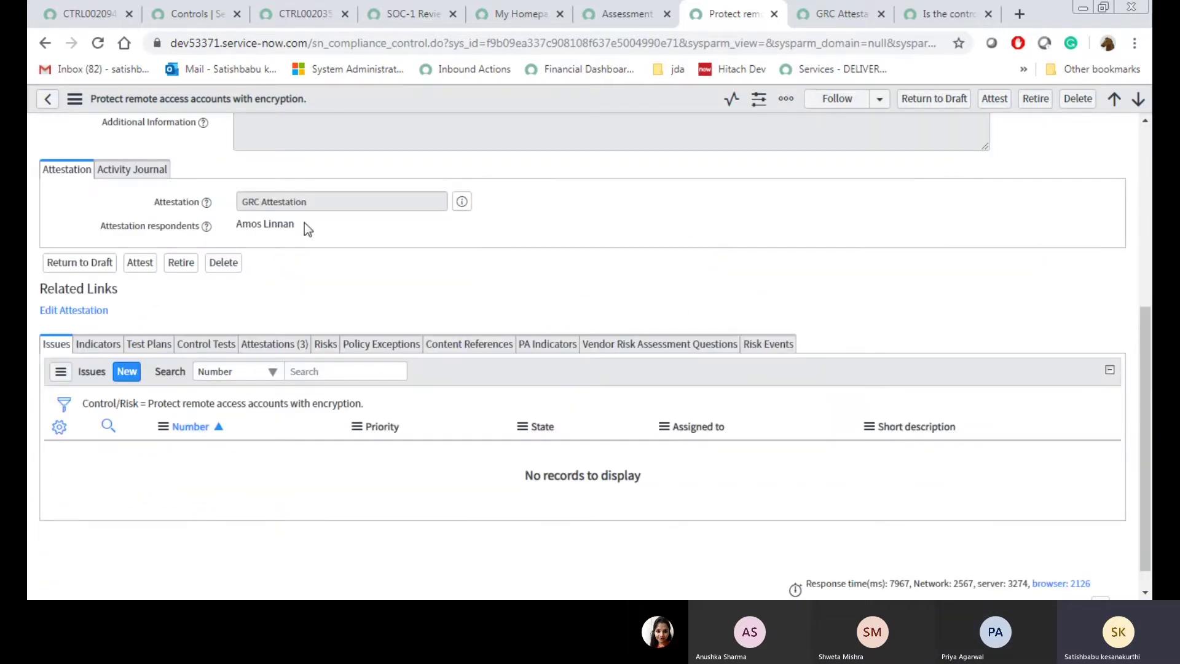
pyautogui.click(838, 14)
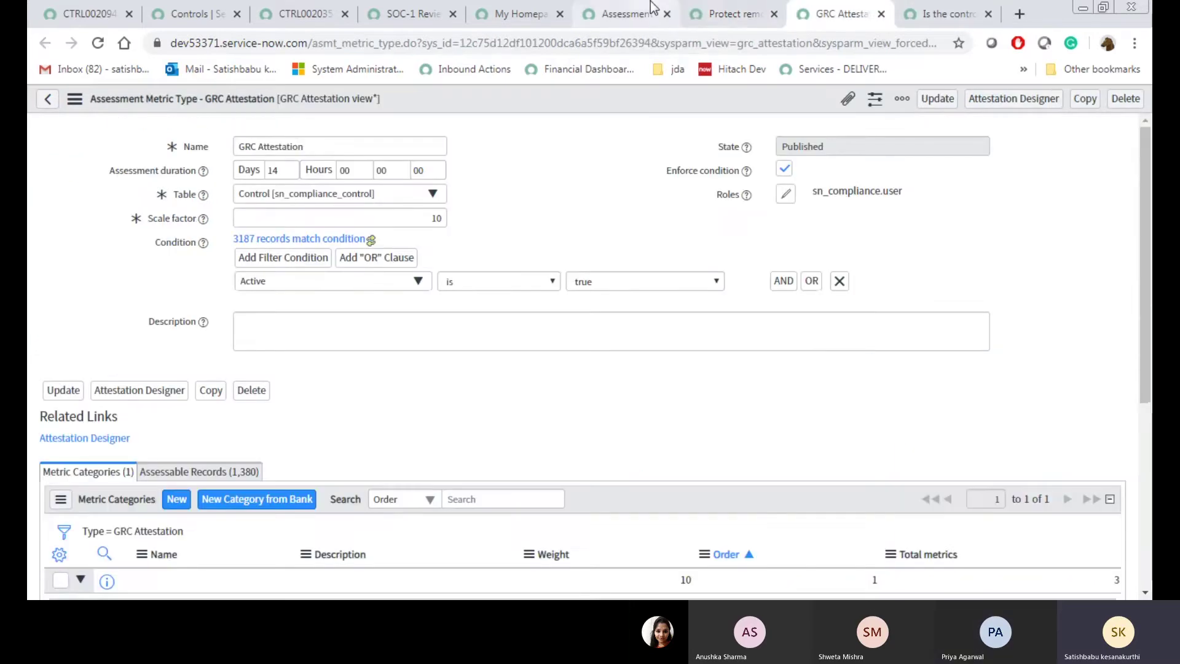
pyautogui.click(748, 9)
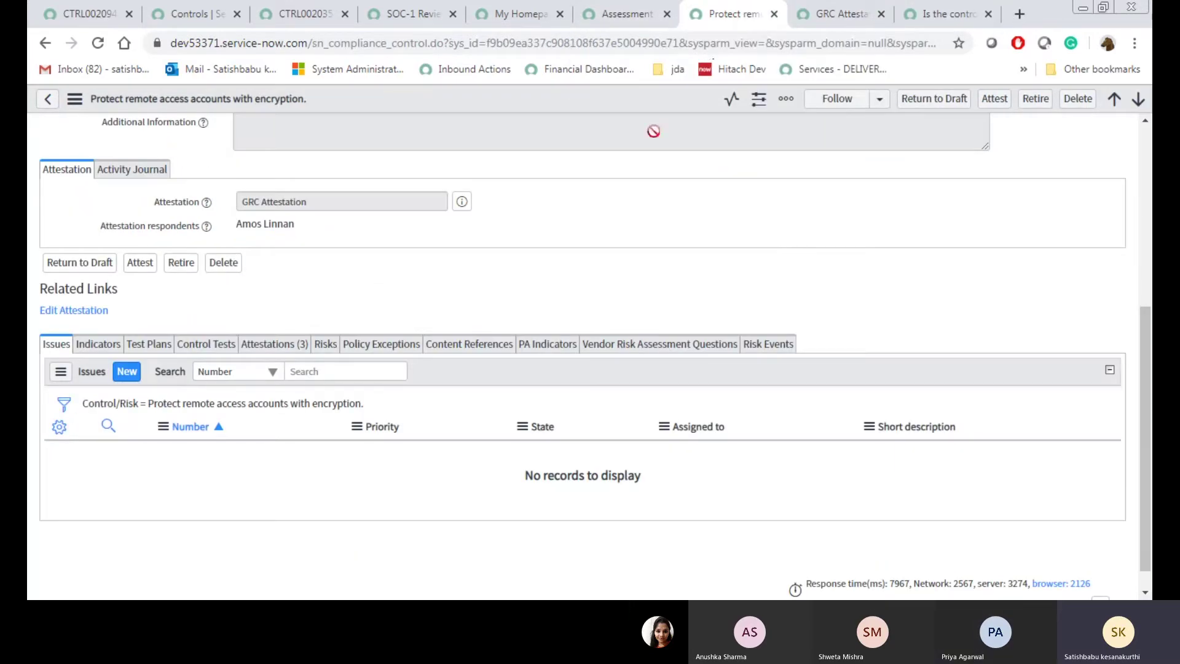
# - Open a blank new control record by loading sn_compliance_control.do with sys_id=-1
pyautogui.click(486, 39)
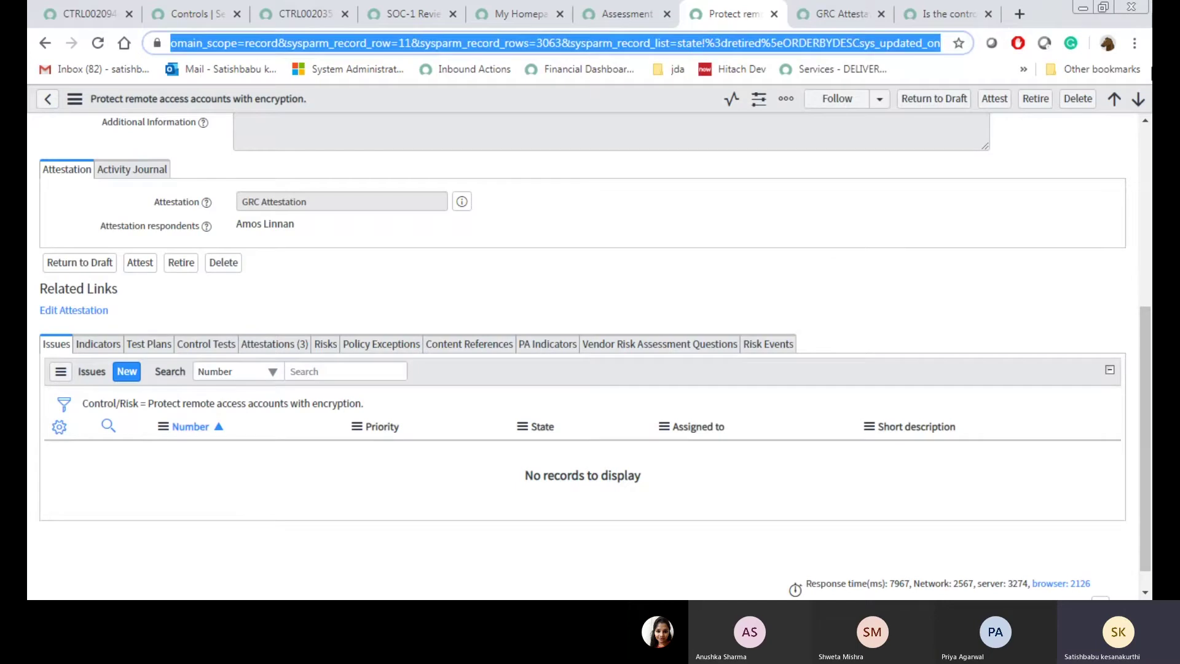
pyautogui.write('https://dev53371.service-now.com/sn_compliance_control.do?sys_id=')
pyautogui.write('-1')
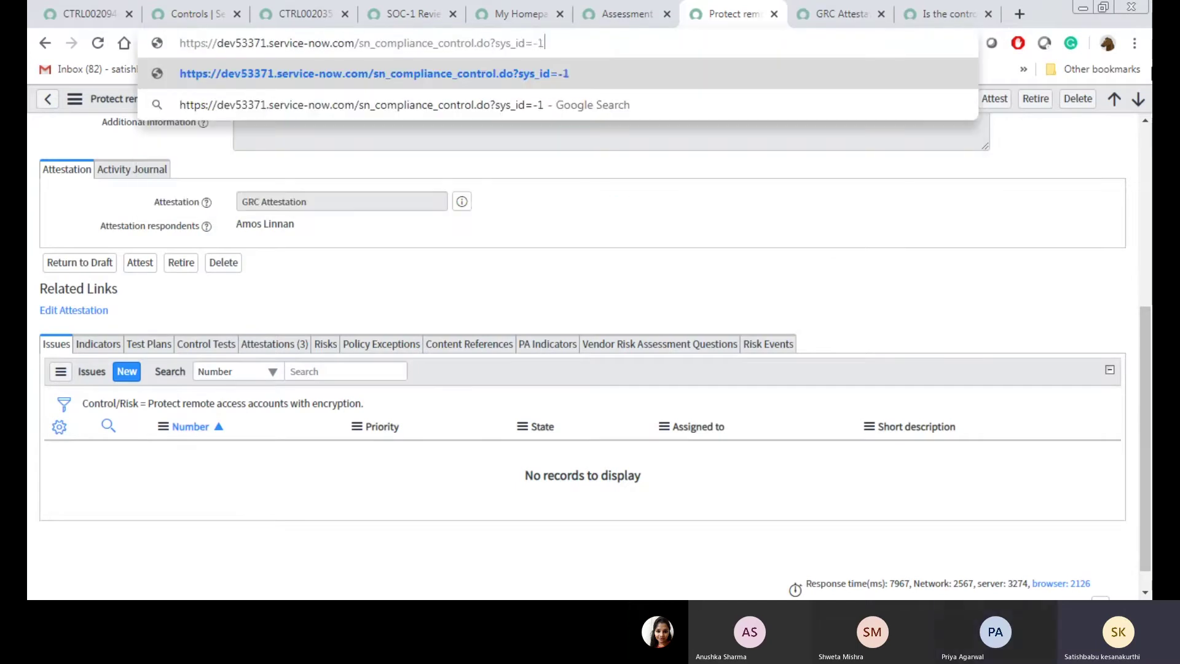
pyautogui.press('Return')
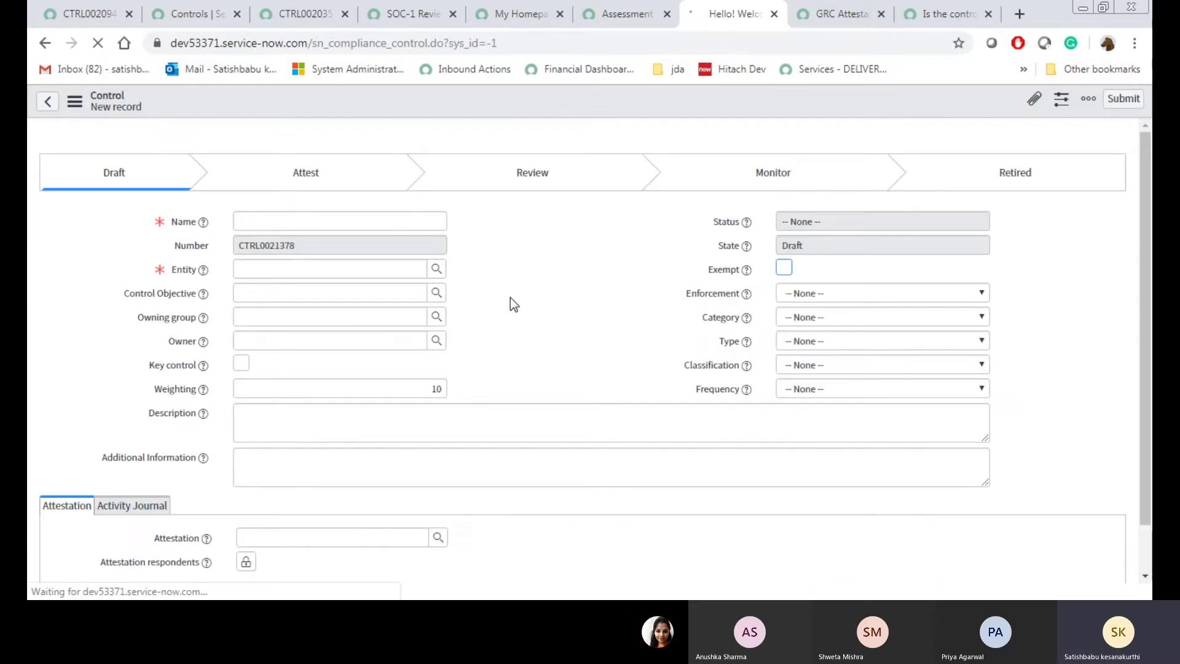
# - Unlock the blank control's attestation respondents field to inspect it, and lock it again
pyautogui.scroll(-1, 360, 353)
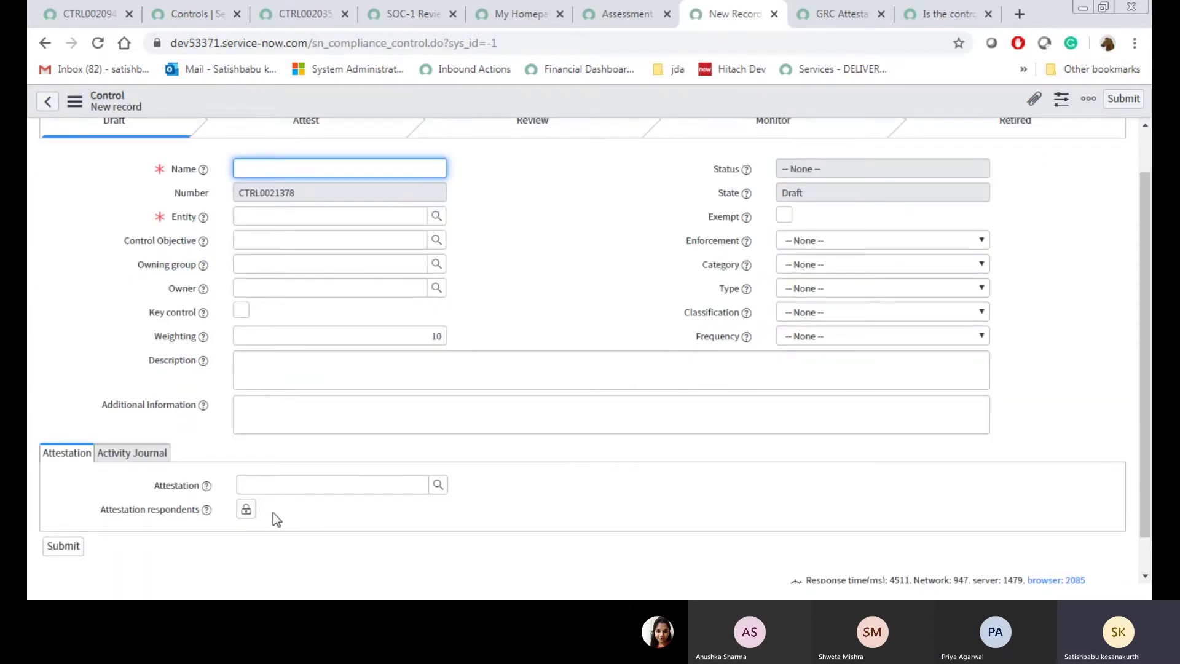
pyautogui.click(245, 510)
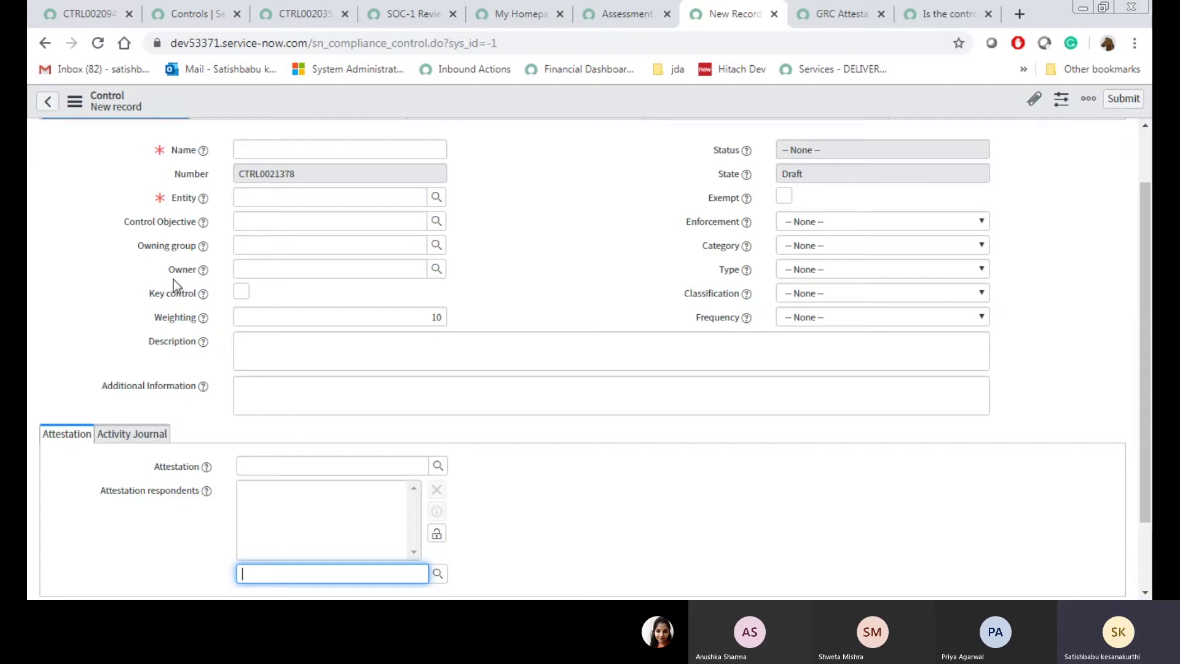
pyautogui.click(437, 533)
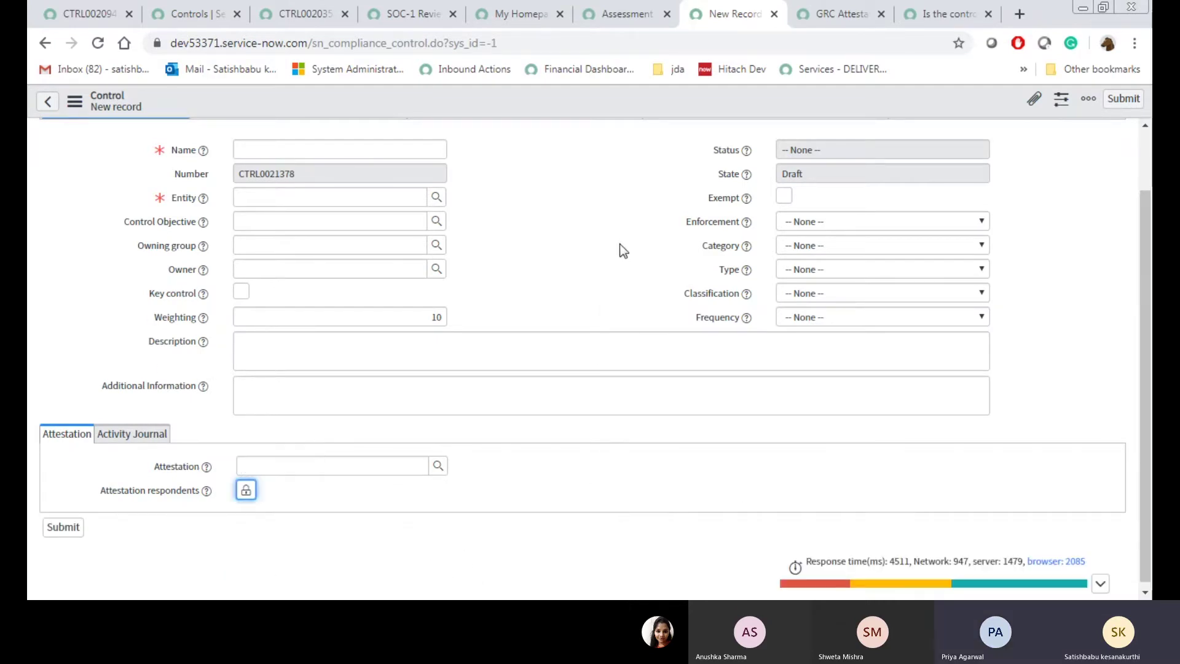
pyautogui.scroll(2, 622, 251)
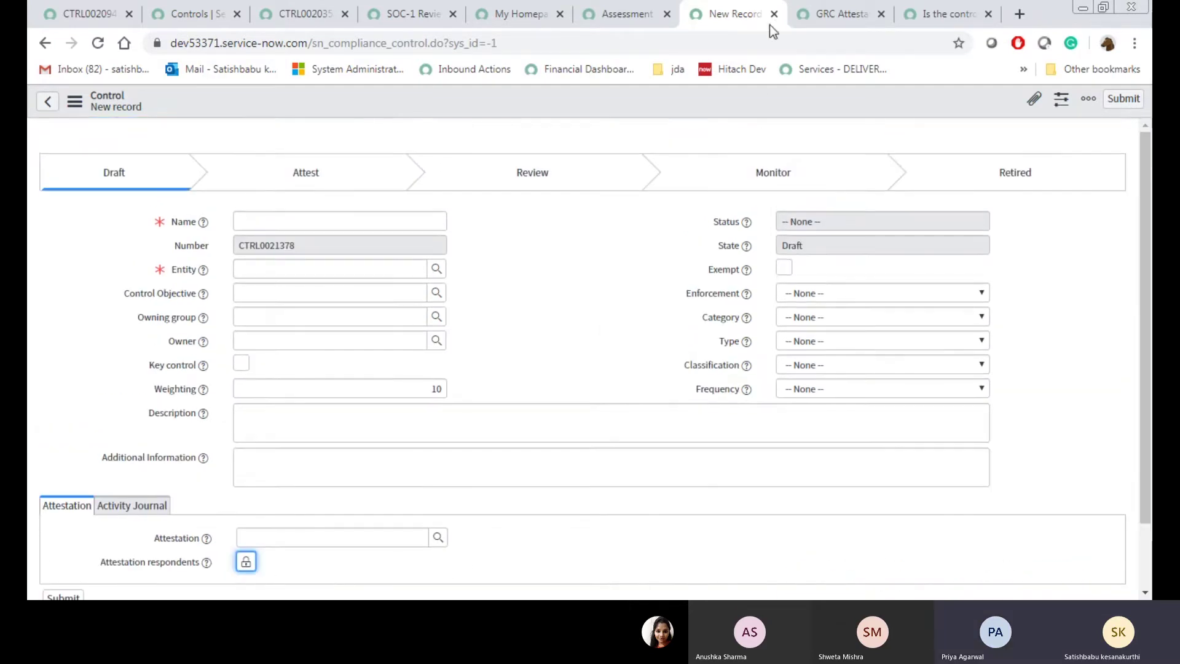
# - Load the controls list by changing the page address to sn_compliance_control_list.do
pyautogui.click(430, 42)
pyautogui.click(541, 43)
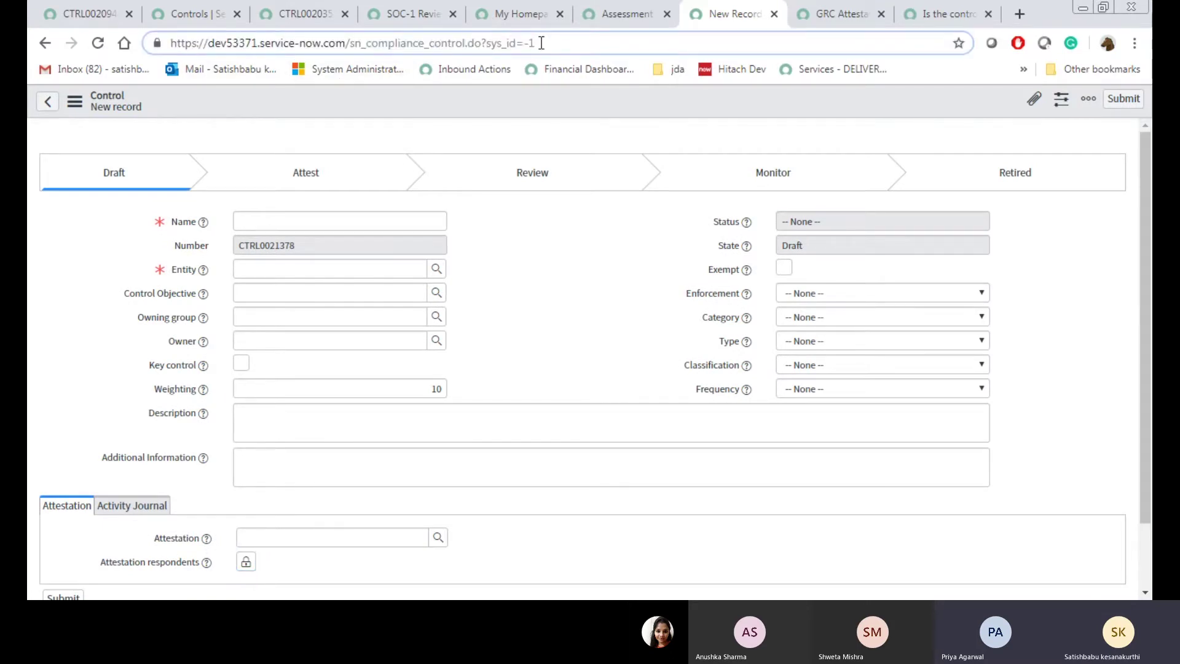
pyautogui.press('Left')
pyautogui.press('Left')
pyautogui.press('Left')
pyautogui.press('Left')
pyautogui.press('Left')
pyautogui.press('Left')
pyautogui.press('Left')
pyautogui.press('Left')
pyautogui.press('Left')
pyautogui.press('Left')
pyautogui.press('Left')
pyautogui.press('Left')
pyautogui.press('Left')
pyautogui.write('_list')
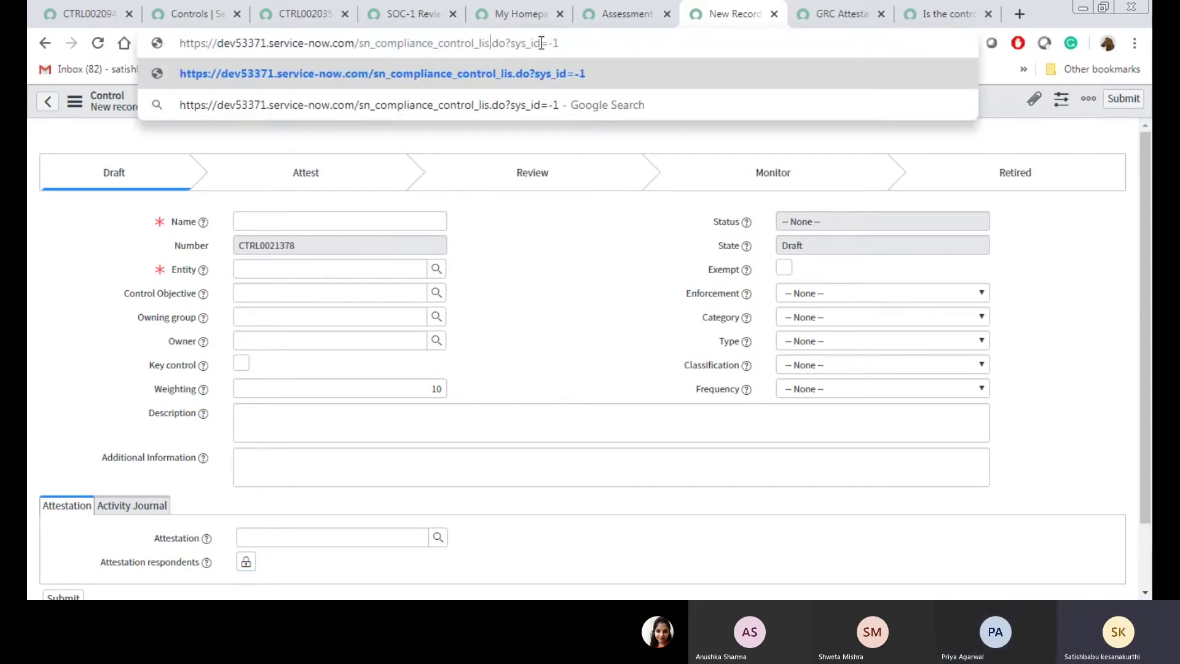
pyautogui.press('Return')
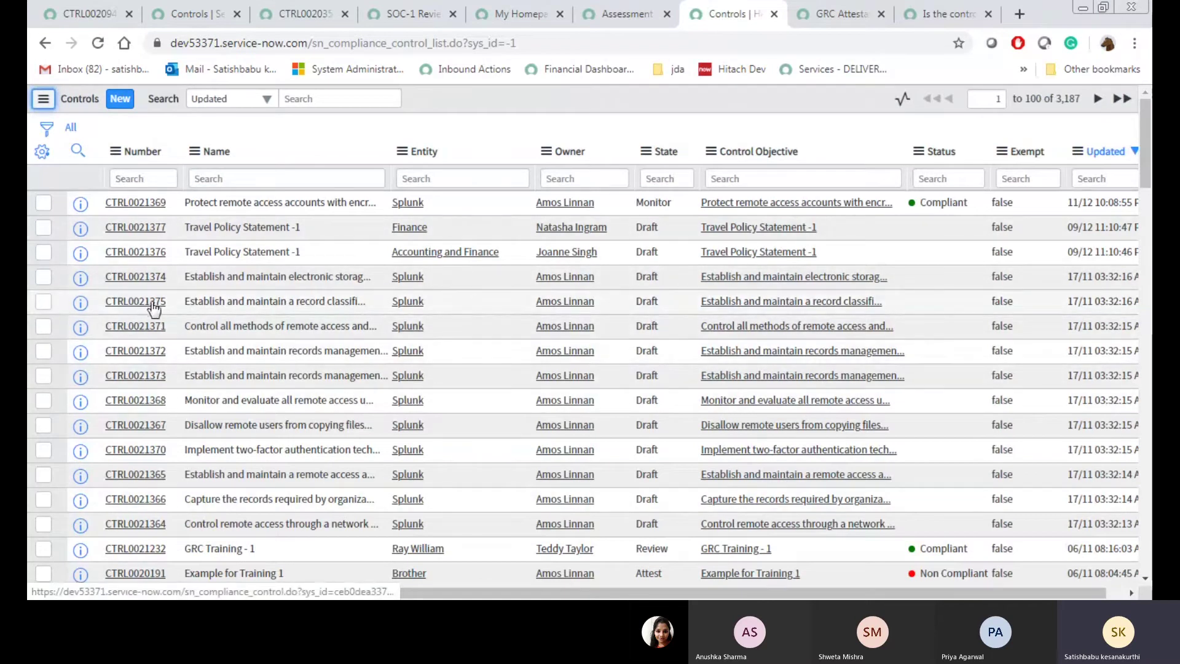
# - Open the draft "Establish and maintain a record classification scheme" control separately, and close the GRC Attestation and "Is the control implemented?" pages
pyautogui.click(821, 6)
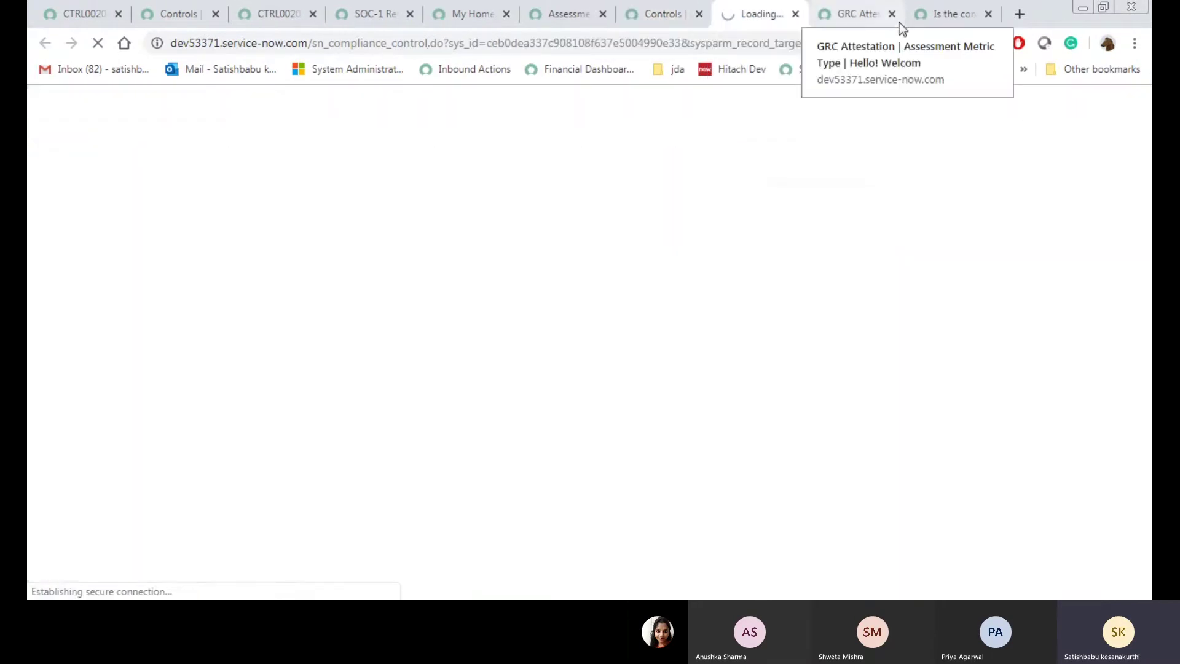
pyautogui.click(860, 13)
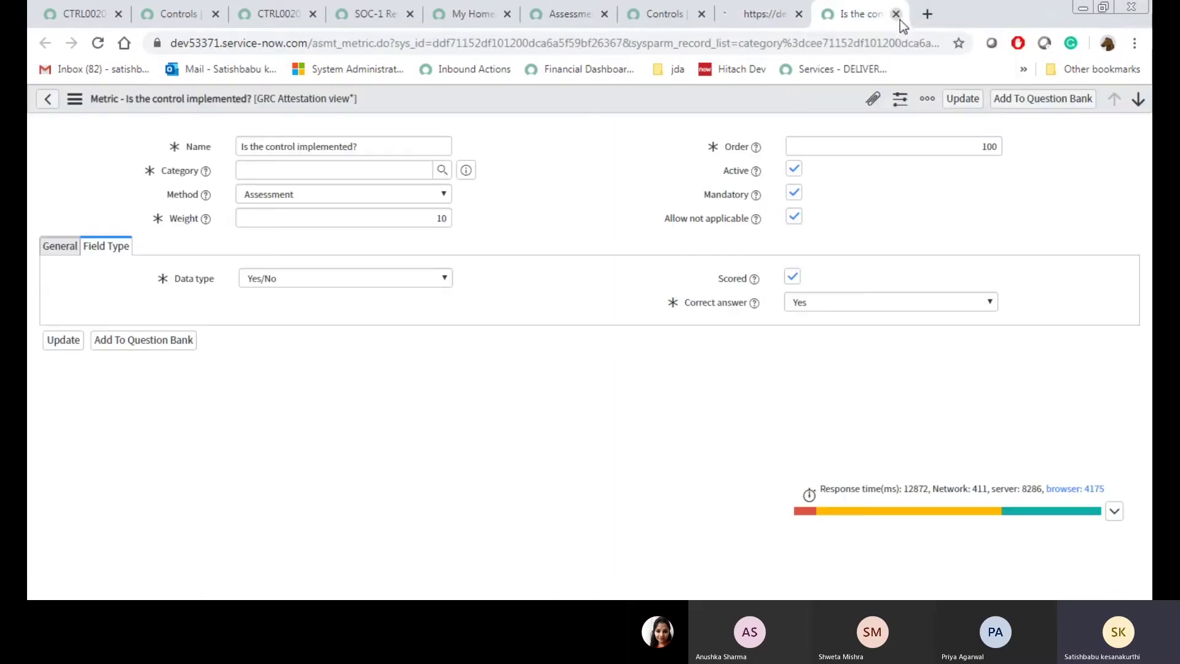
pyautogui.click(896, 13)
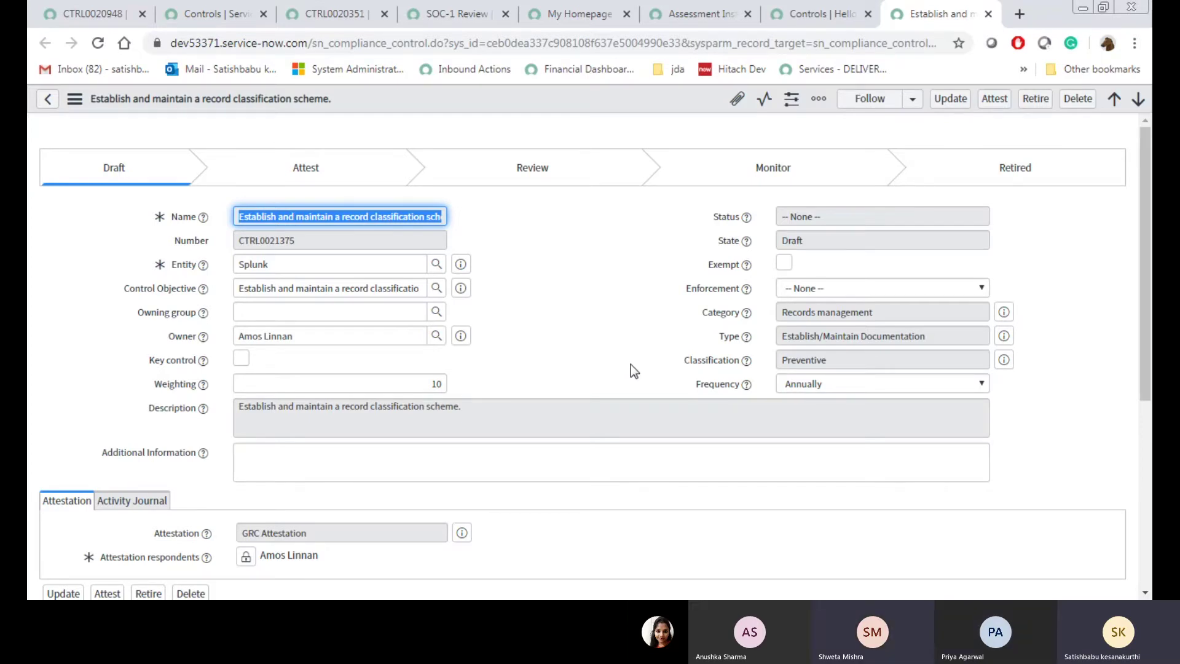
# - Unlock the draft control's attestation respondents to inspect the assigned respondent, and lock the field again
pyautogui.scroll(-5, 581, 437)
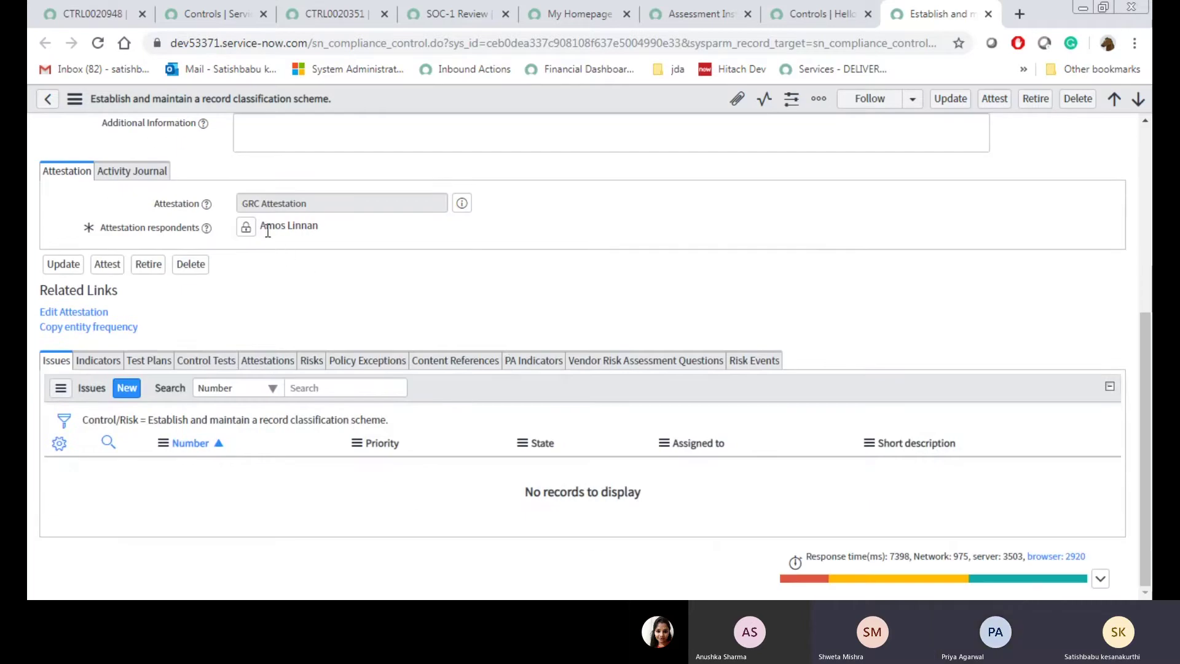
pyautogui.click(247, 230)
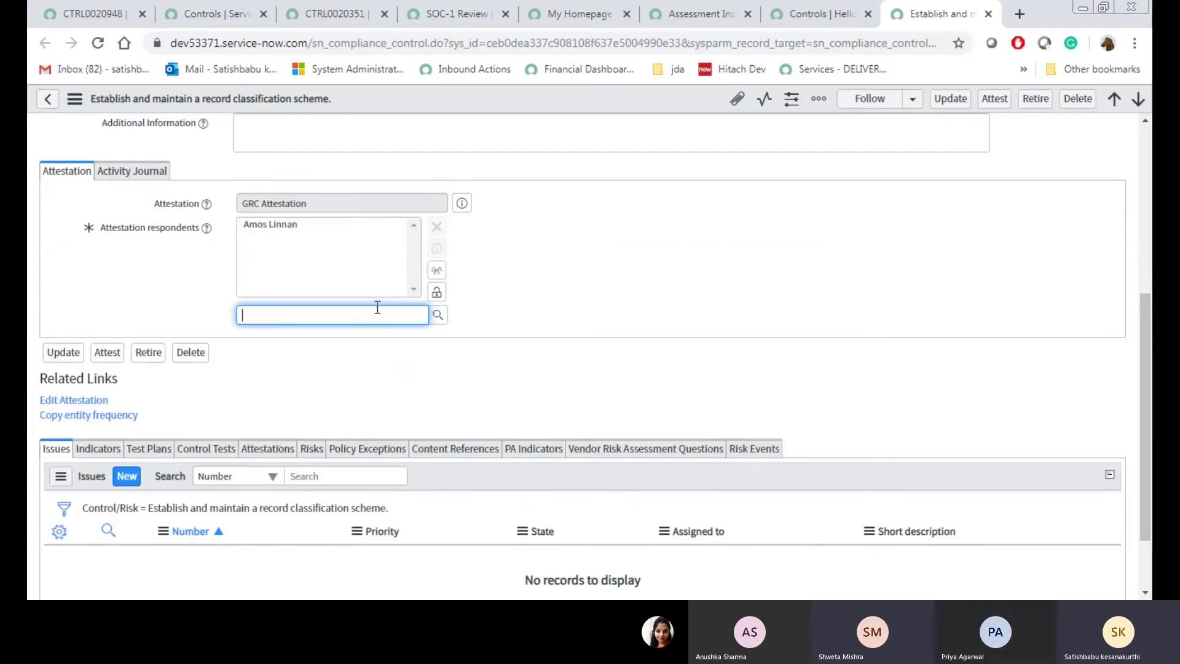
pyautogui.click(437, 292)
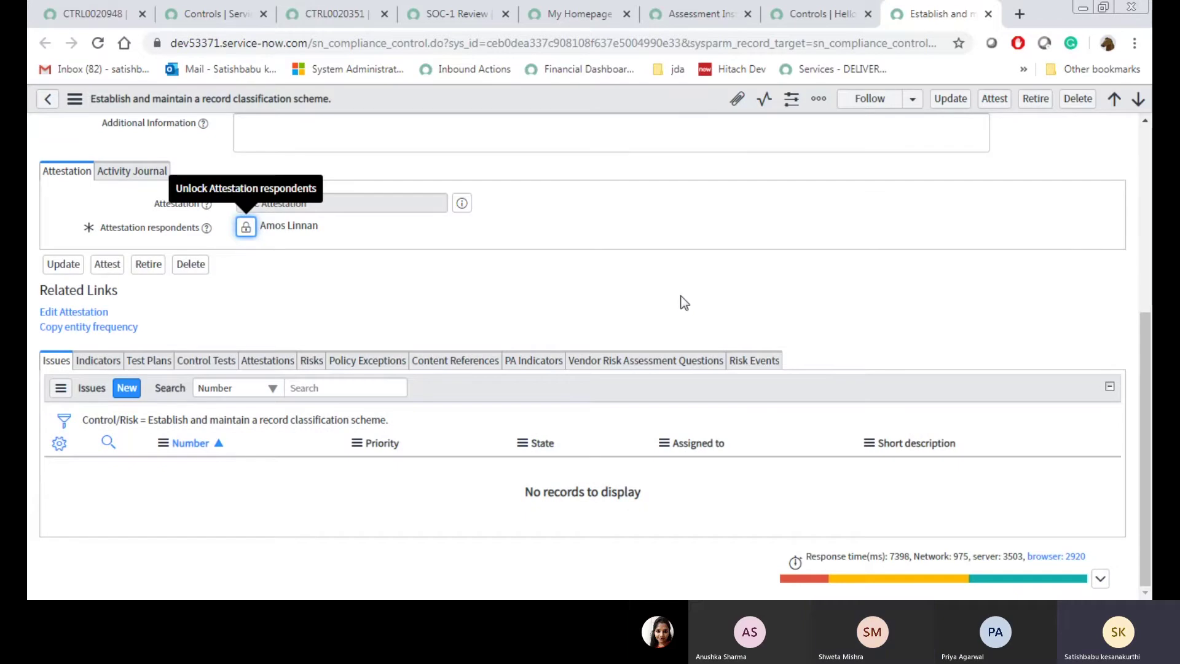
# - Examine the draft control's entity and owner values
pyautogui.scroll(1, 679, 301)
pyautogui.scroll(3, 556, 293)
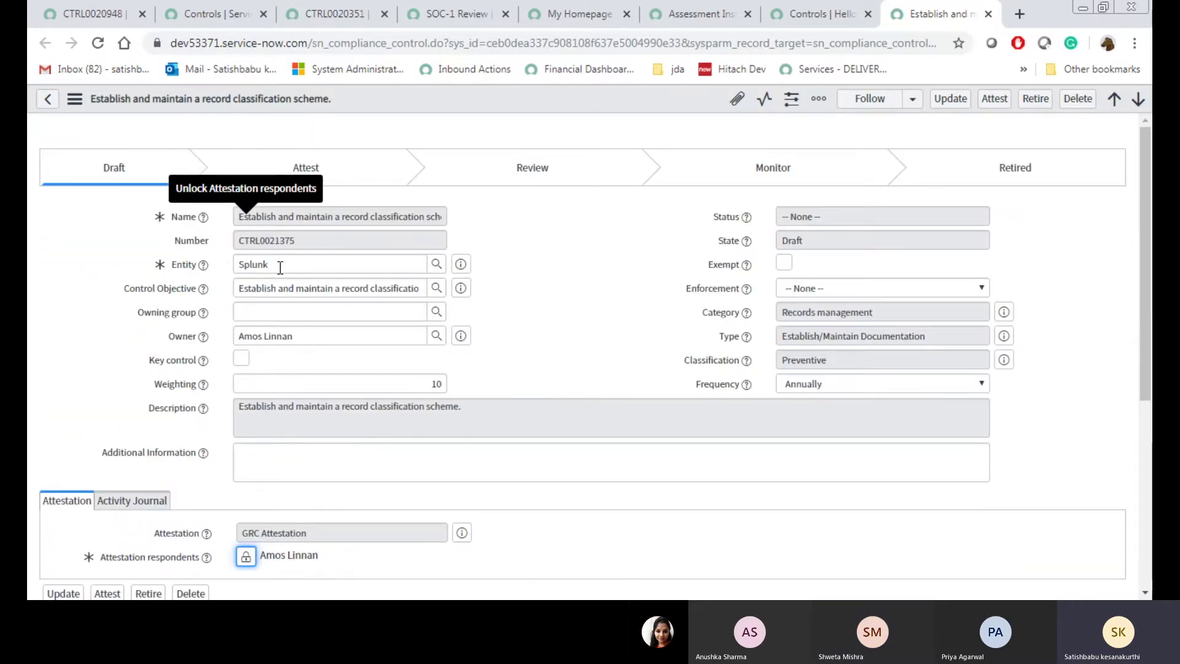
pyautogui.moveTo(278, 265); pyautogui.dragTo(245, 262)
pyautogui.click(300, 261)
pyautogui.click(556, 300)
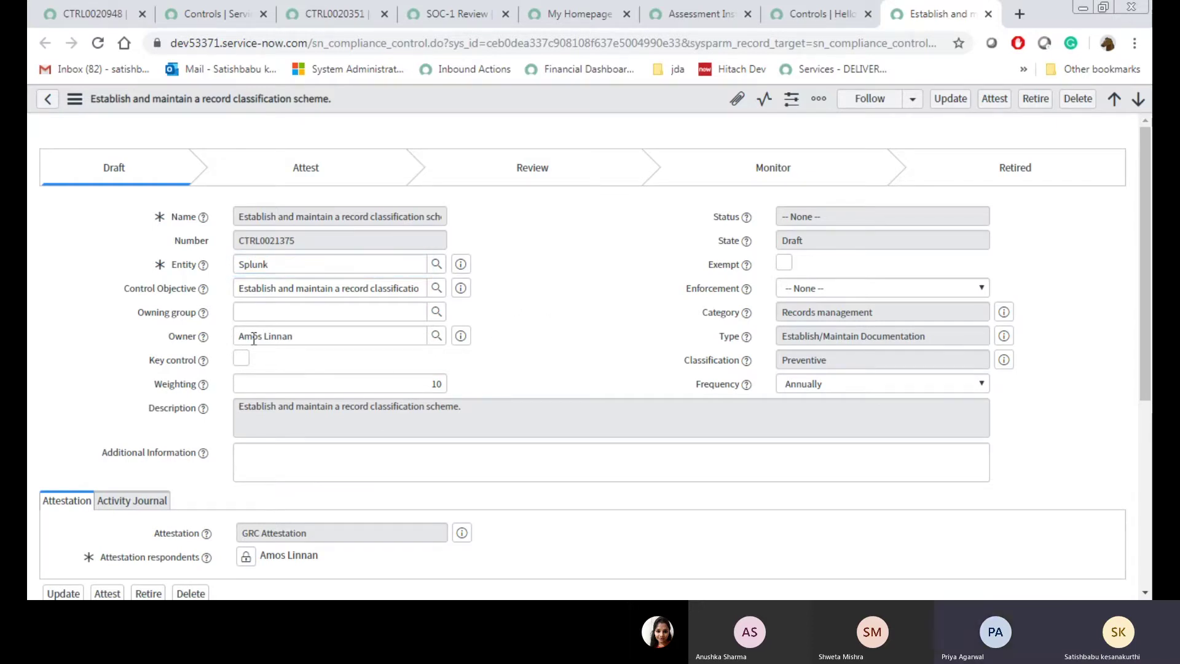
pyautogui.moveTo(292, 336); pyautogui.dragTo(236, 333)
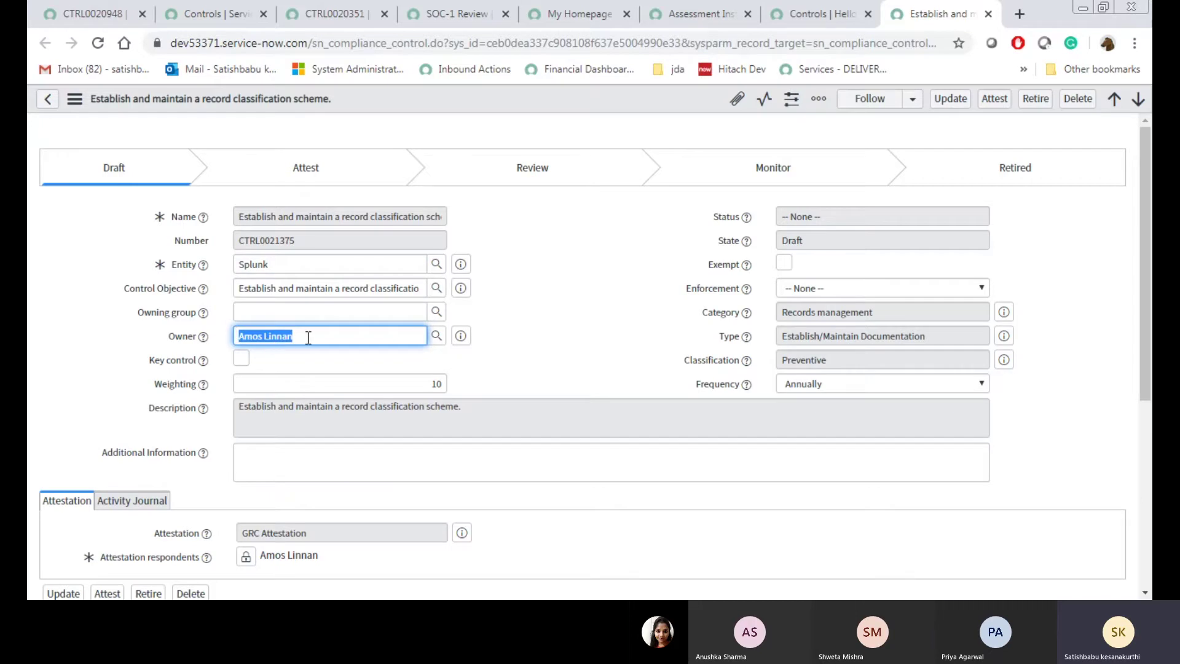
# - Add two more users to the draft control's attestation respondents and lock the field
pyautogui.scroll(-5, 276, 351)
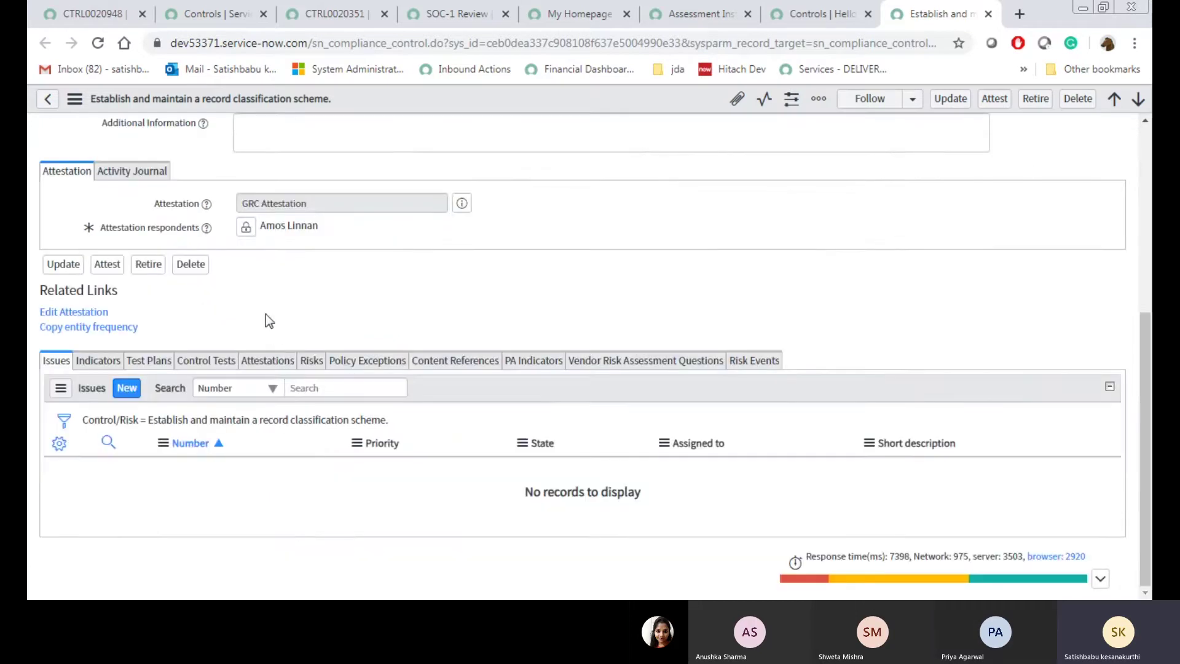
pyautogui.click(248, 234)
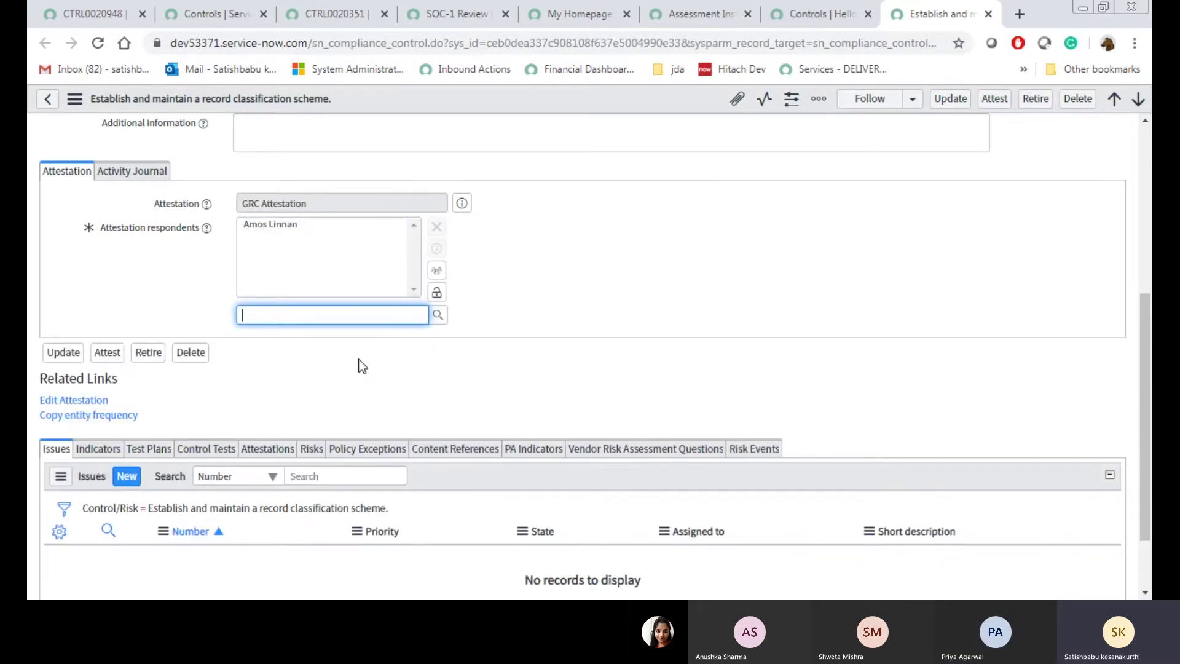
pyautogui.click(438, 314)
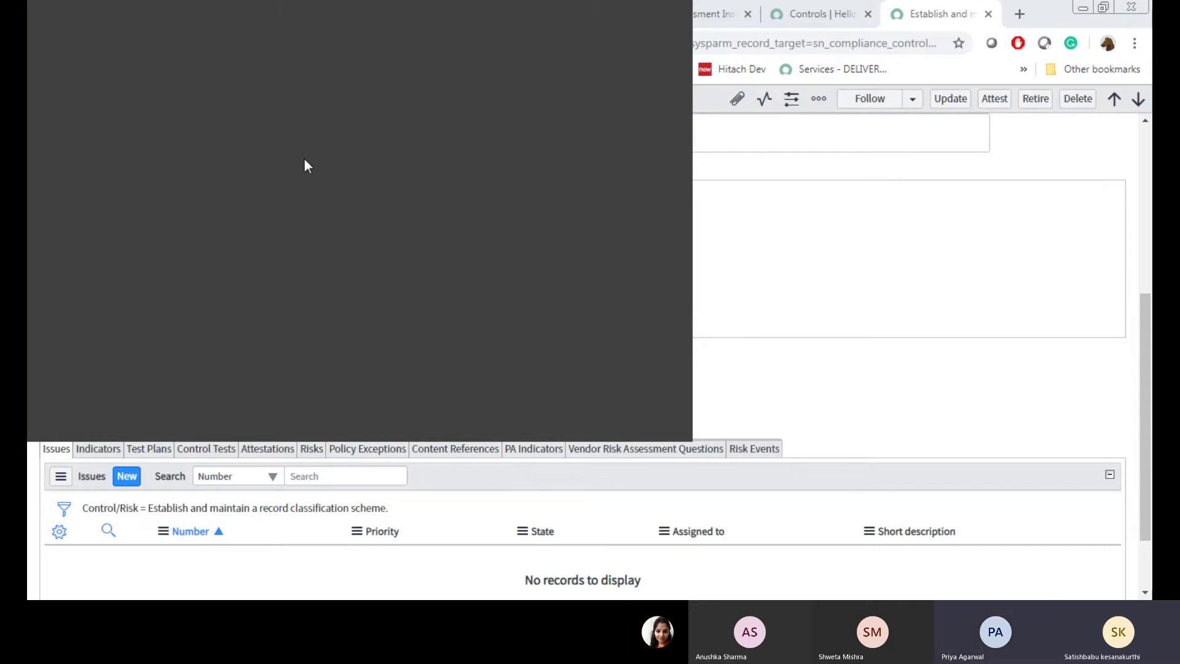
pyautogui.click(115, 163)
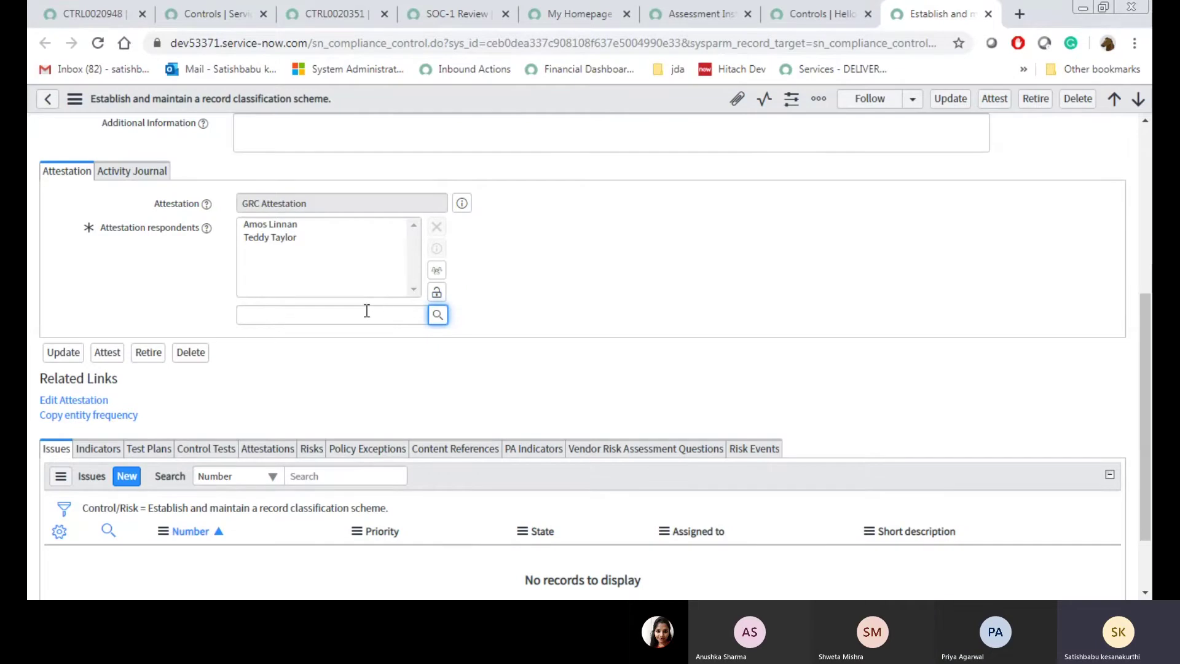
pyautogui.click(438, 316)
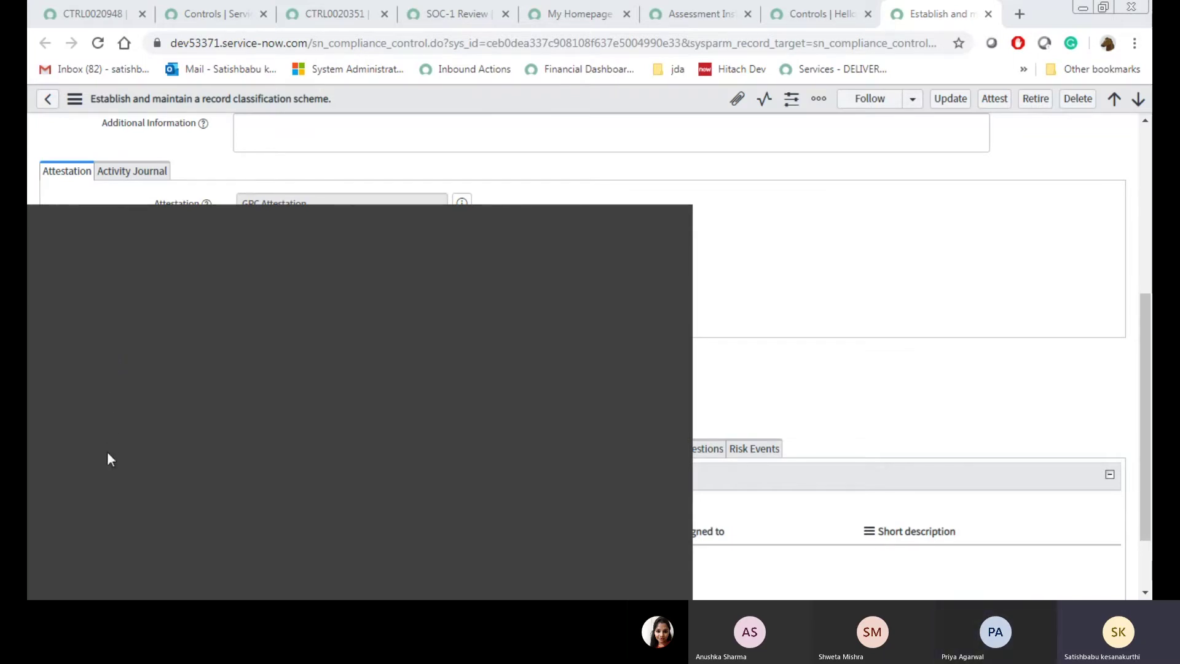
pyautogui.click(119, 420)
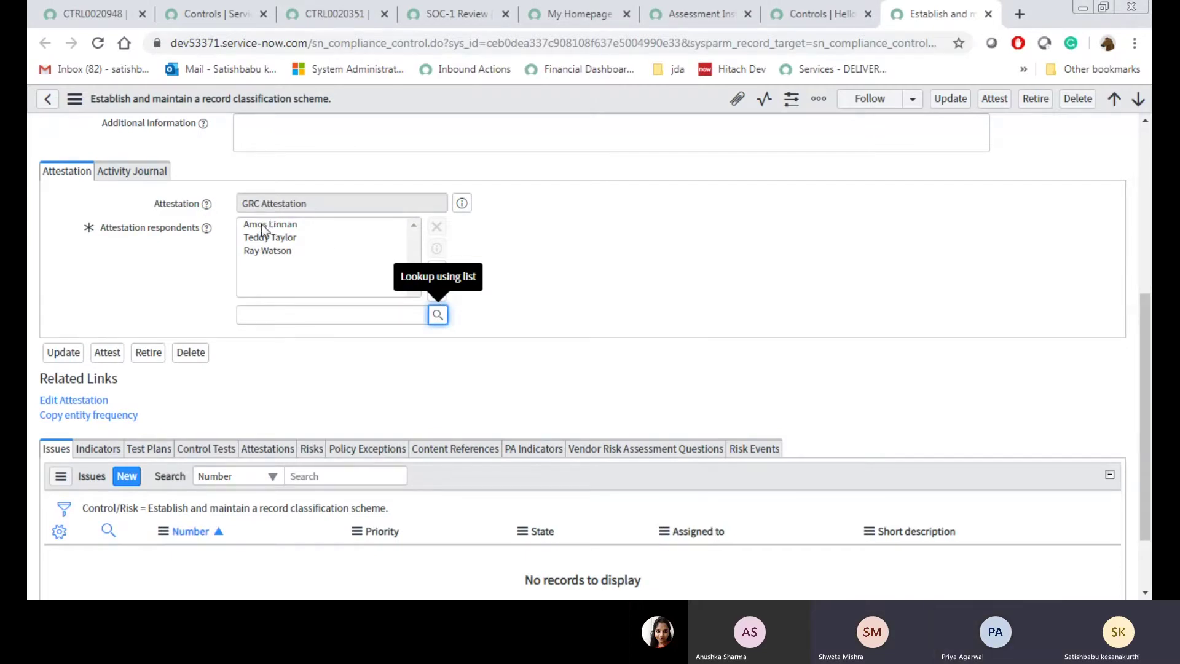
pyautogui.click(437, 293)
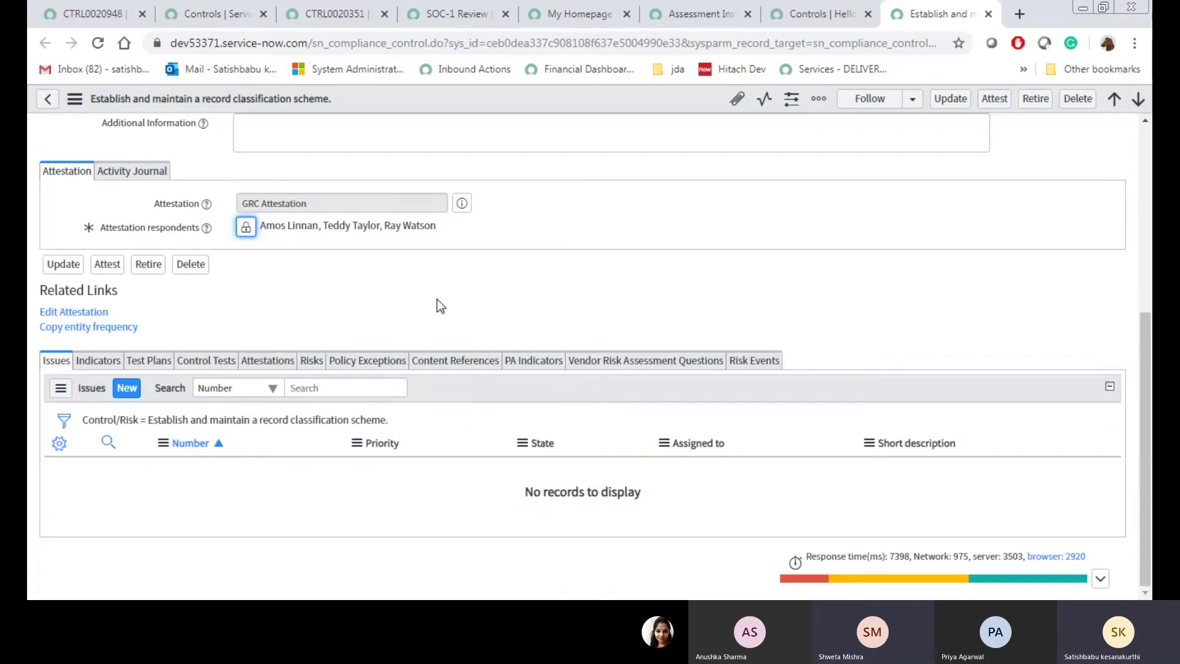
# - Review the draft control's entity, owner and list of attestation respondents
pyautogui.scroll(4, 403, 311)
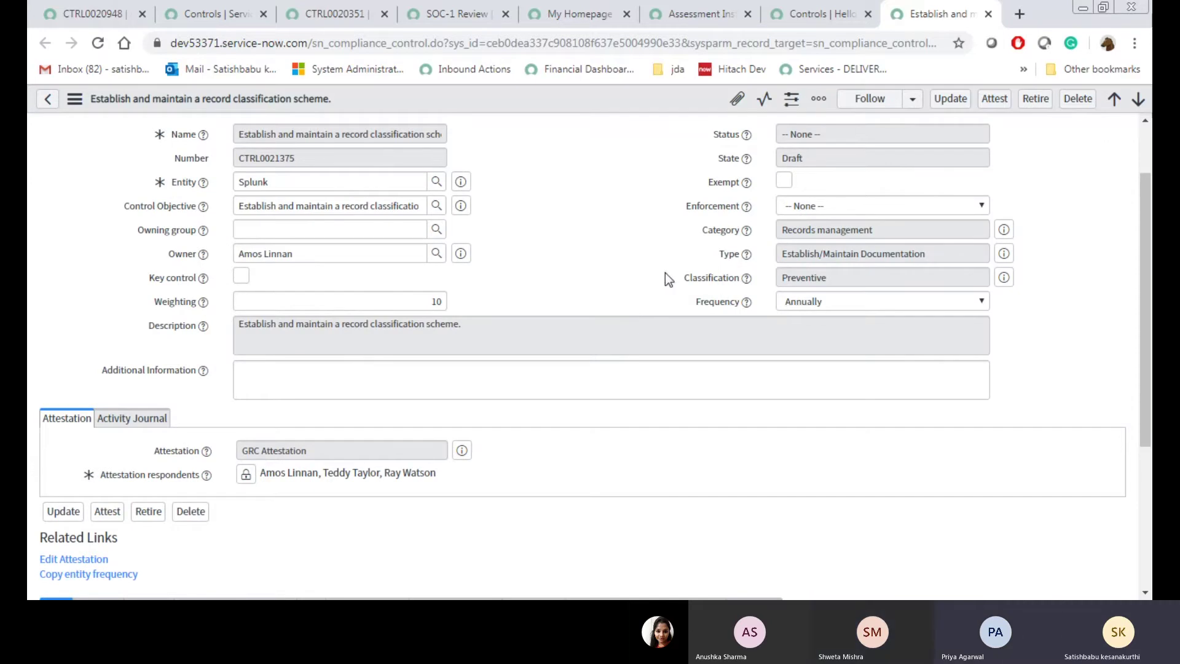
pyautogui.click(278, 188)
pyautogui.moveTo(278, 188); pyautogui.dragTo(238, 185)
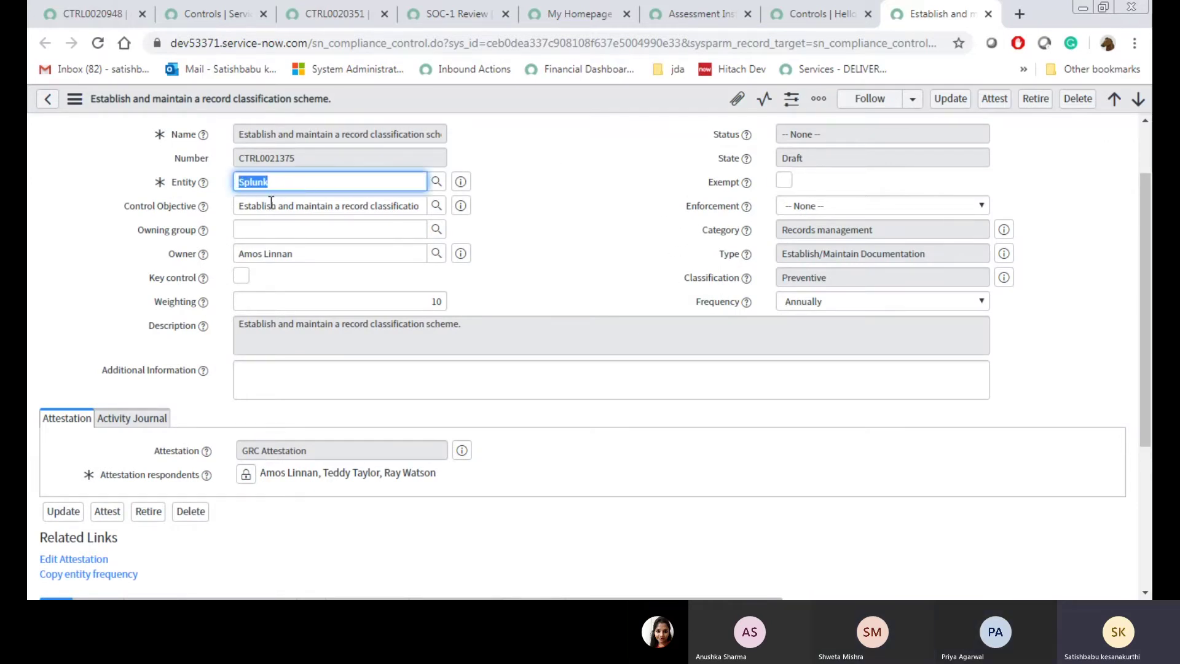
pyautogui.click(533, 260)
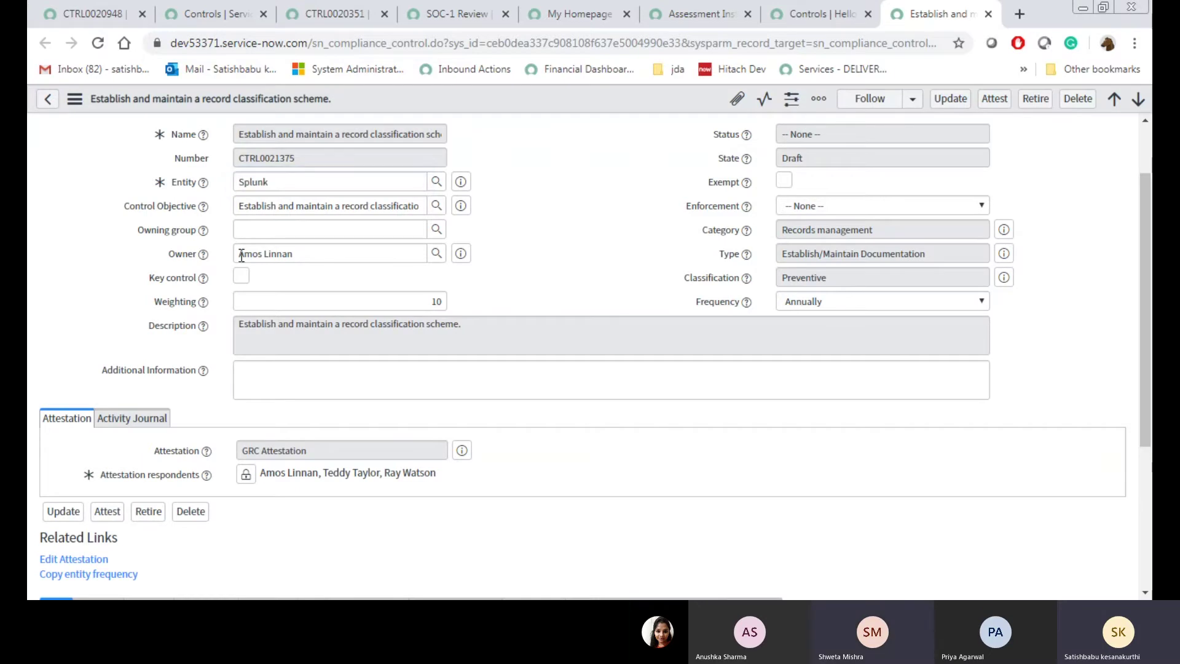
pyautogui.moveTo(238, 257); pyautogui.dragTo(264, 257)
pyautogui.click(295, 255)
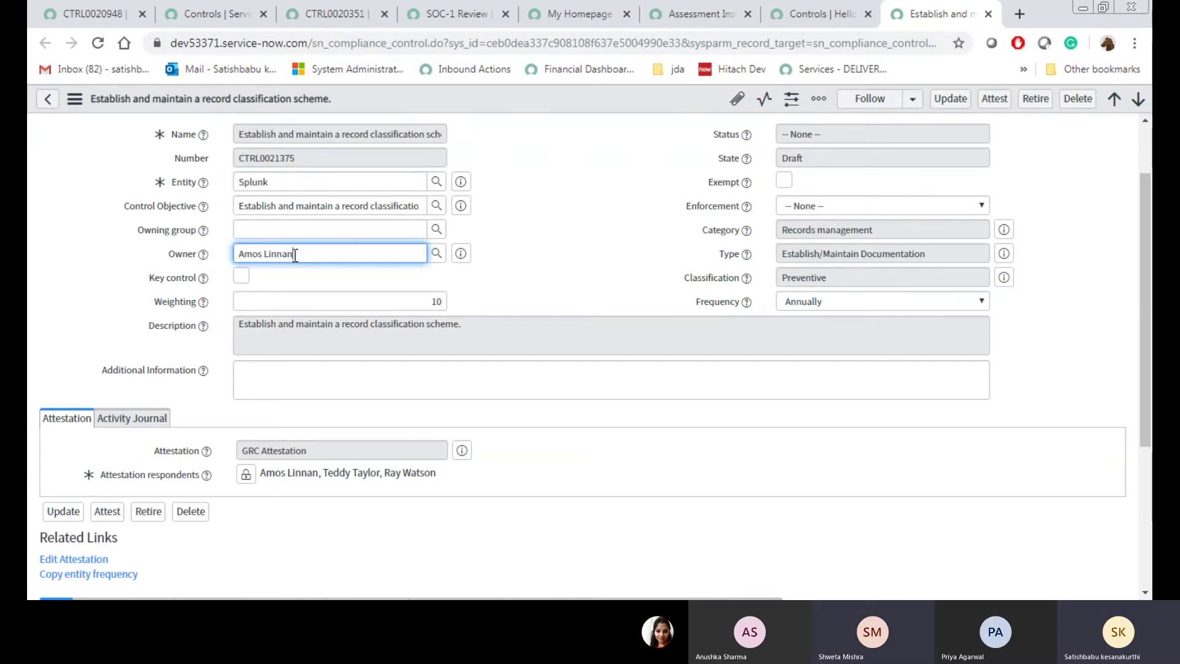
pyautogui.click(520, 292)
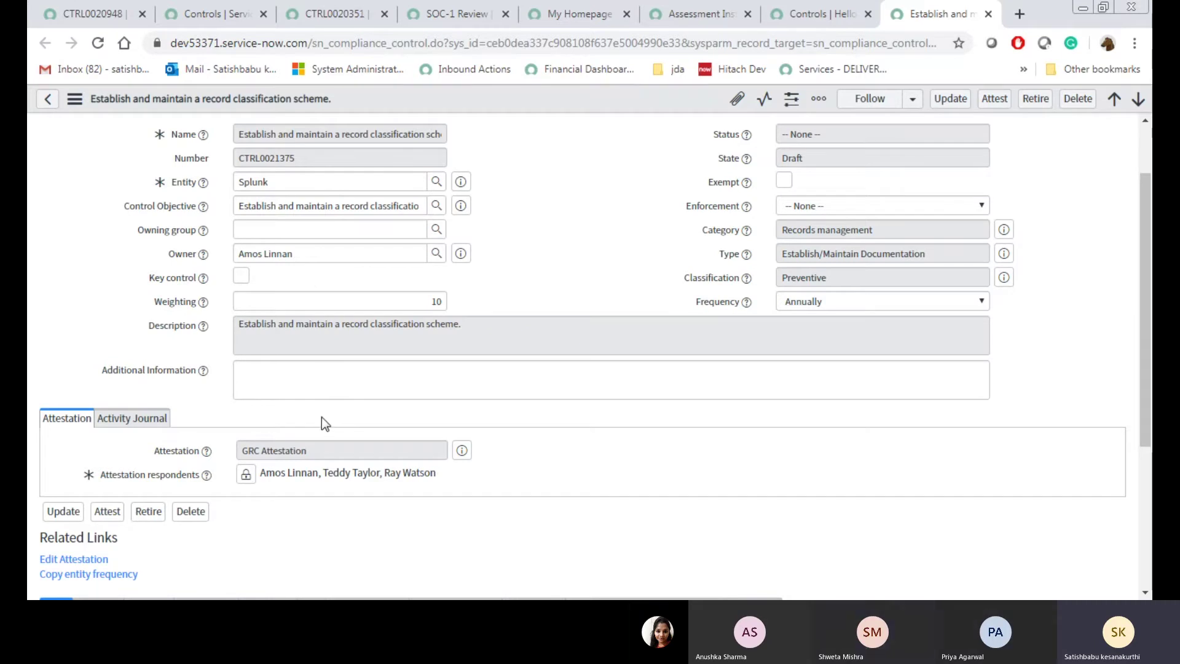
pyautogui.click(246, 475)
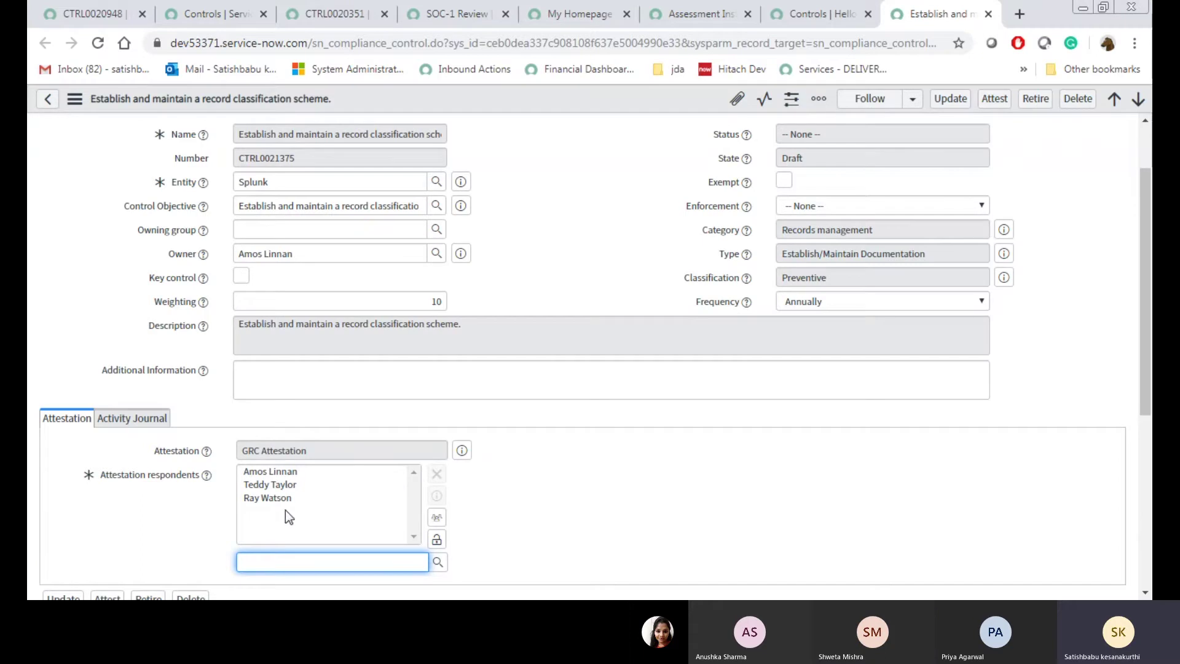
pyautogui.click(436, 541)
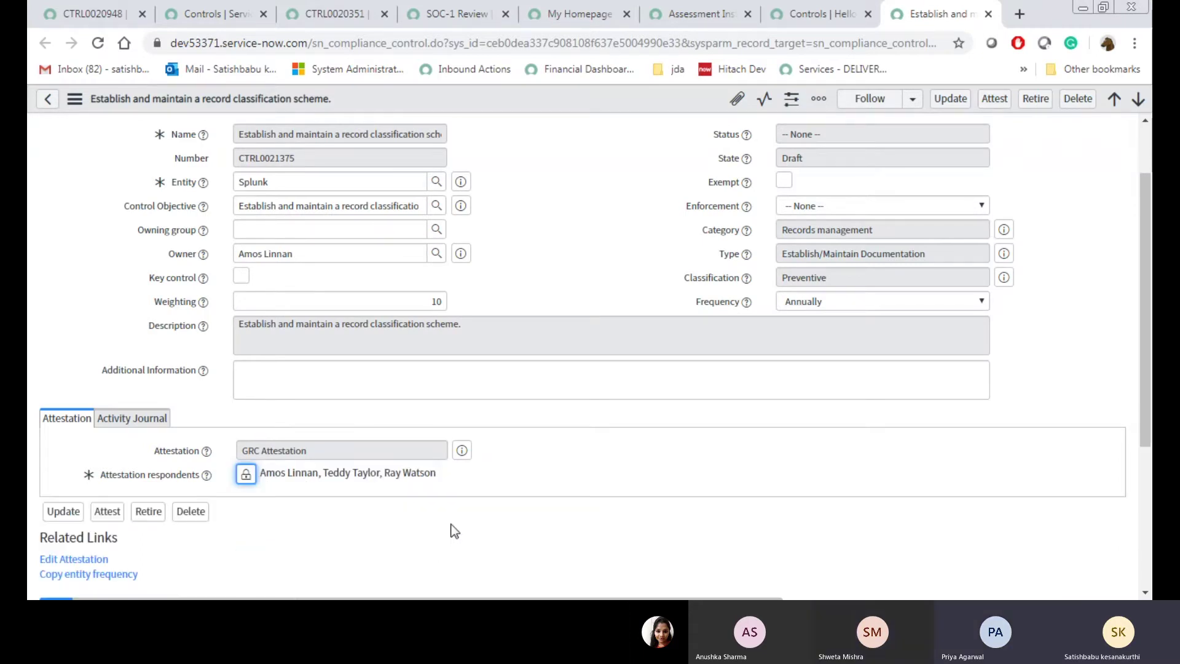
# - Remove the two added users from the attestation respondents, keeping only the control owner, and lock the field
pyautogui.click(245, 475)
pyautogui.click(270, 485)
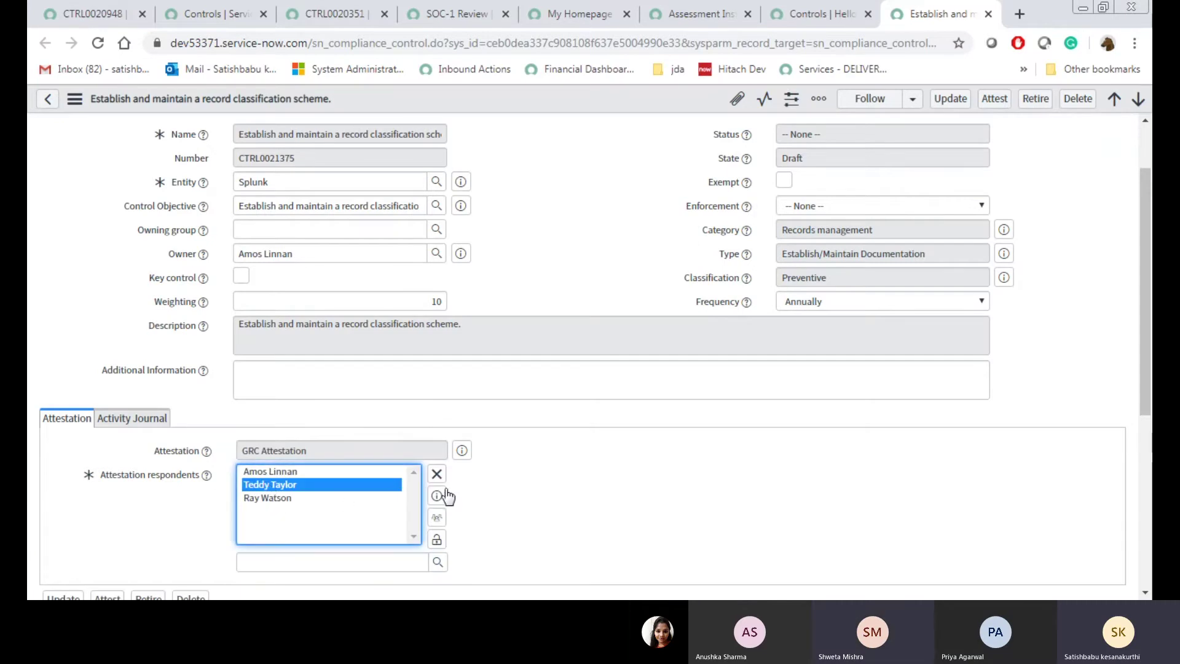
pyautogui.click(436, 473)
pyautogui.click(268, 485)
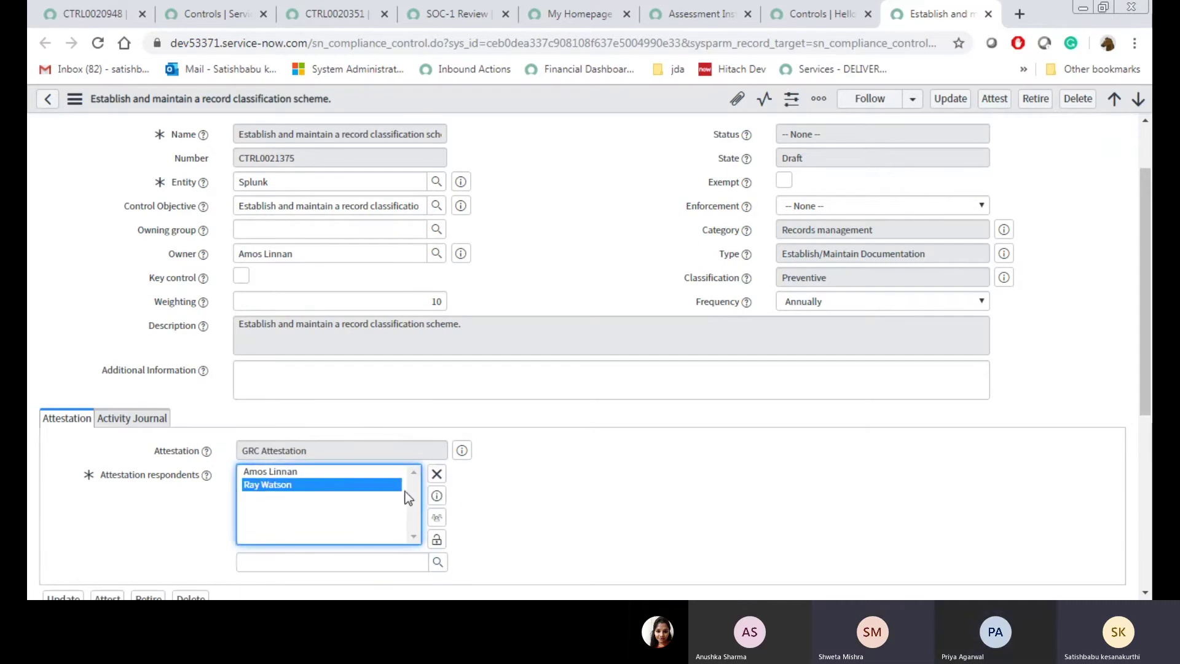
pyautogui.click(437, 474)
pyautogui.click(437, 540)
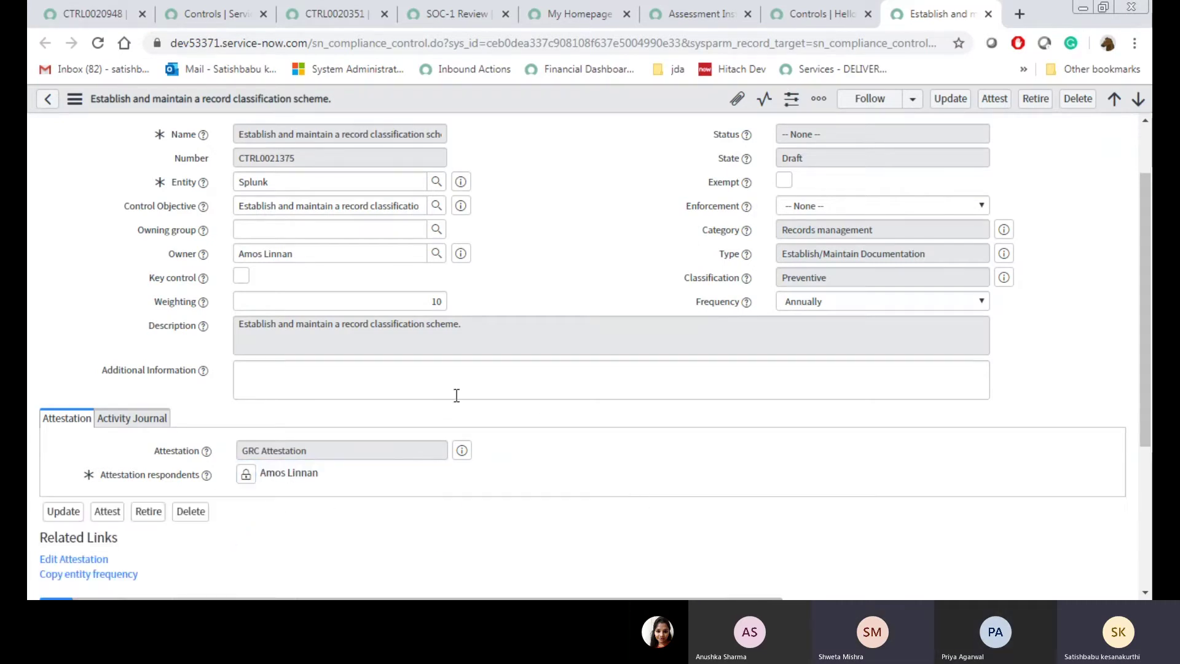
# - Set the draft control's owning group to Compliance Managers
pyautogui.scroll(2, 489, 404)
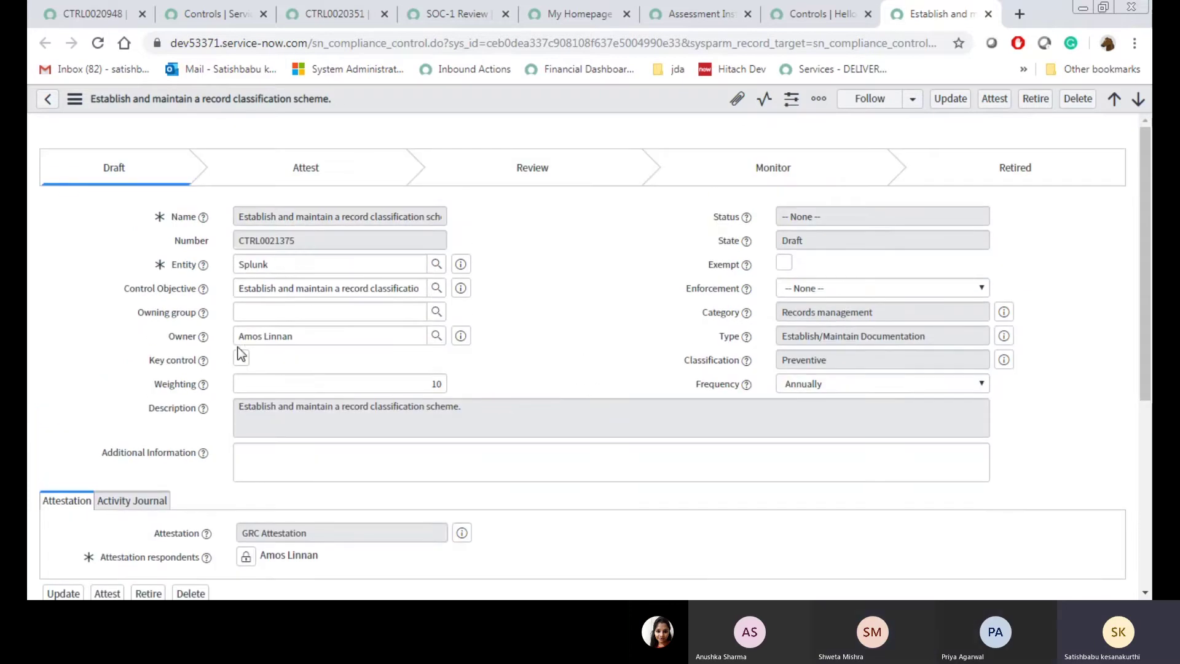
pyautogui.click(261, 315)
pyautogui.write('Co')
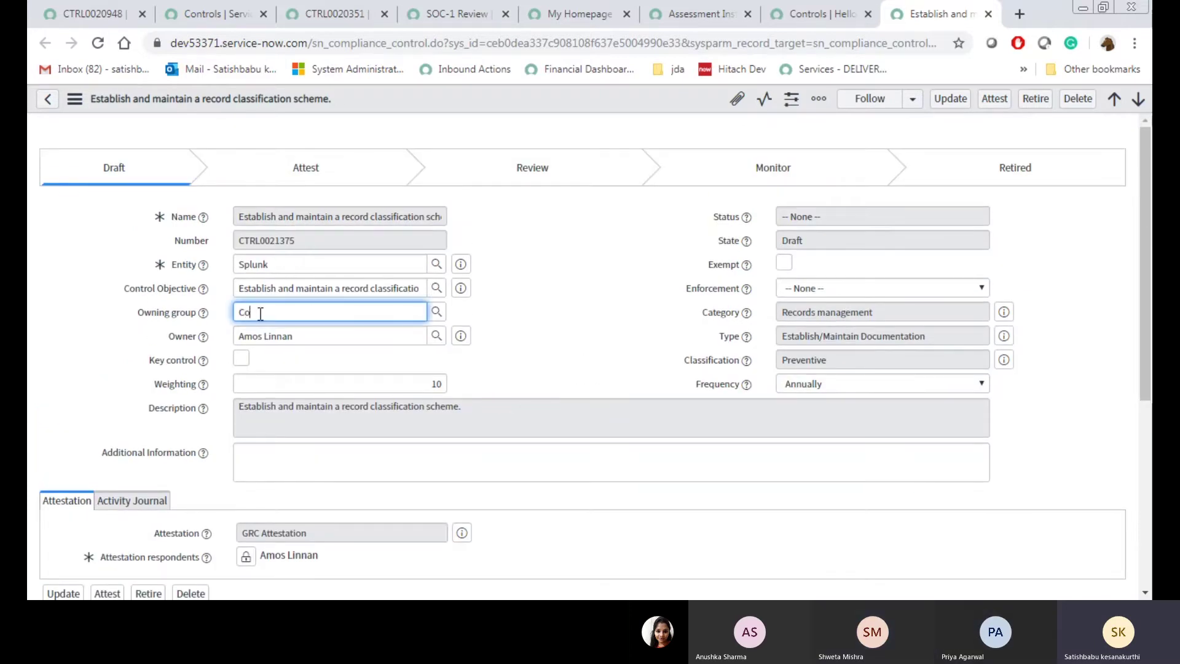
pyautogui.write('mpliance')
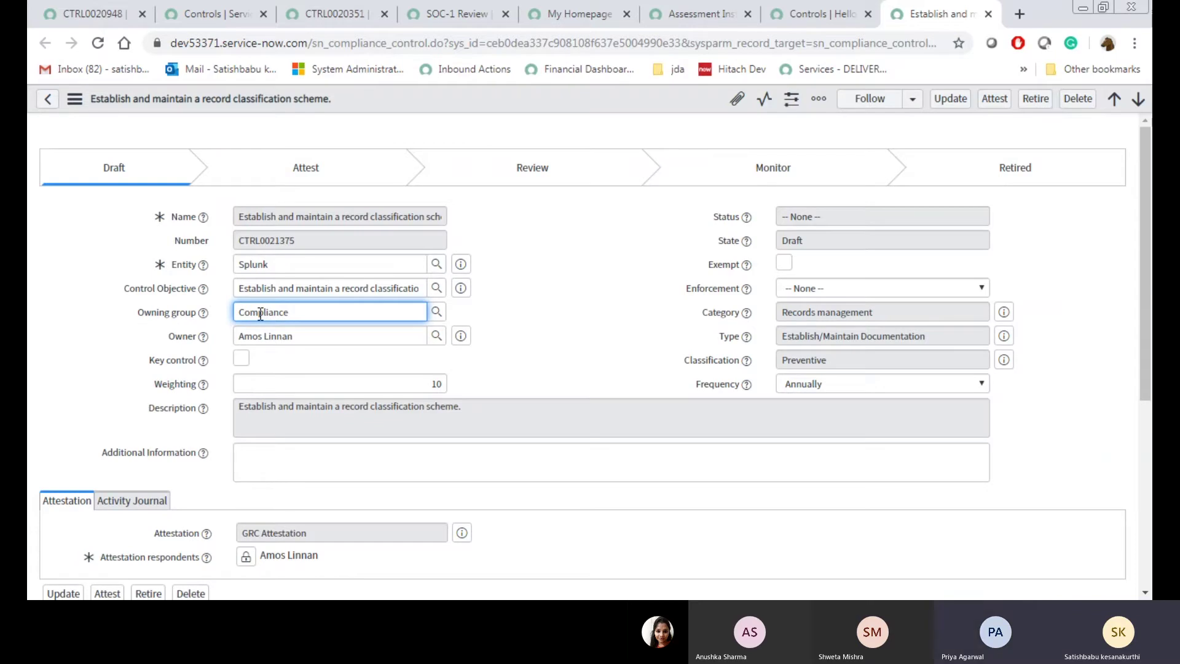
pyautogui.click(355, 343)
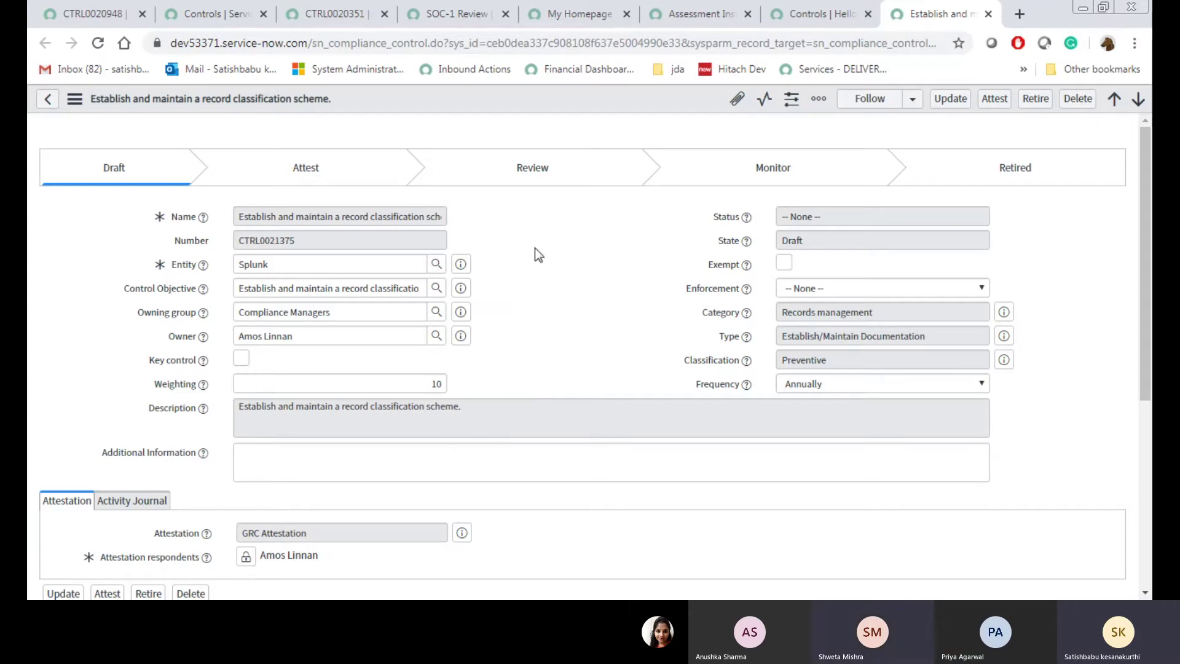
pyautogui.scroll(-1, 542, 303)
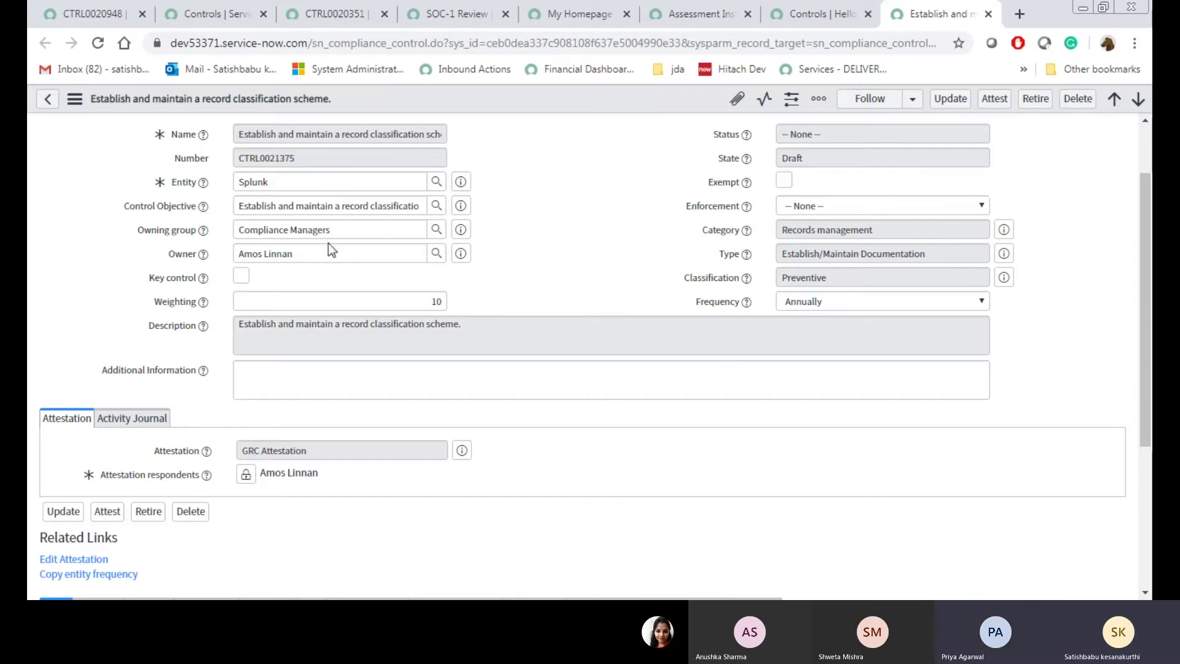
pyautogui.moveTo(330, 236); pyautogui.dragTo(236, 234)
pyautogui.click(570, 266)
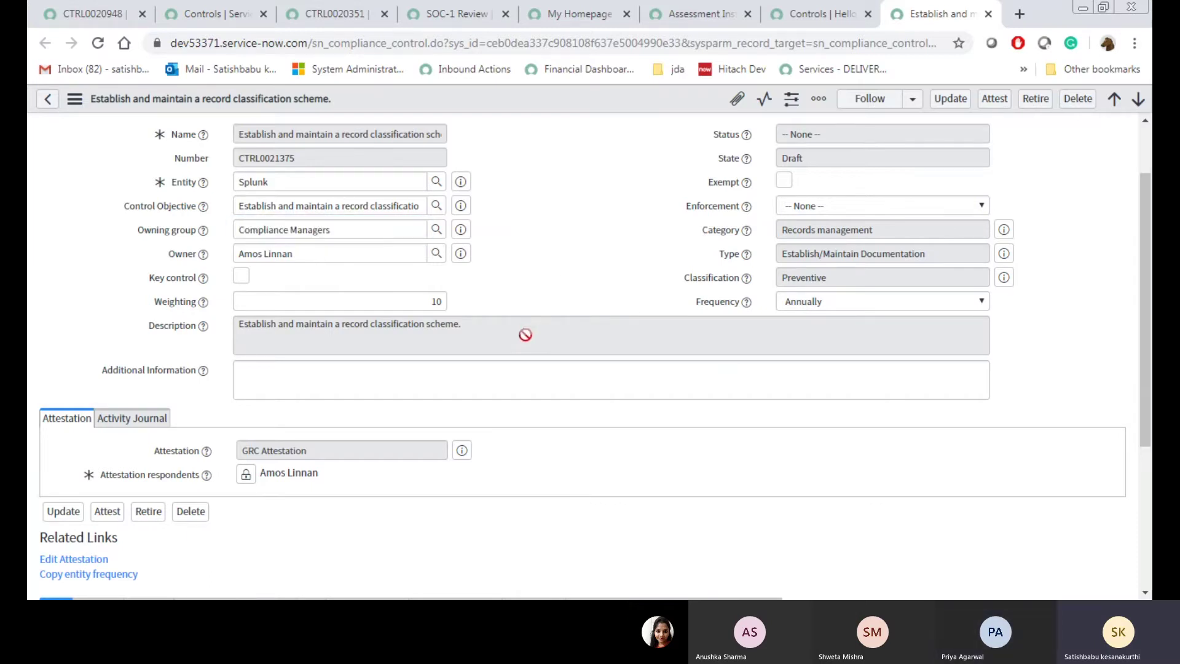
# - Mark the draft control as a key control and copy its description text into Additional Information
pyautogui.scroll(-4, 456, 437)
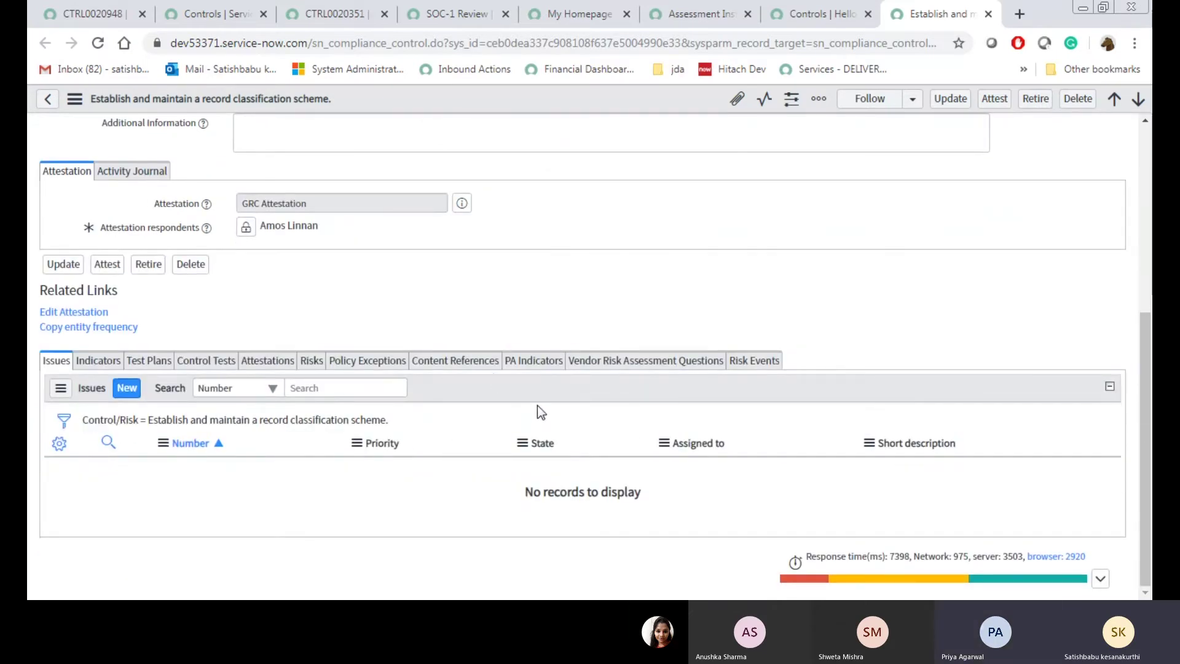
pyautogui.scroll(5, 554, 347)
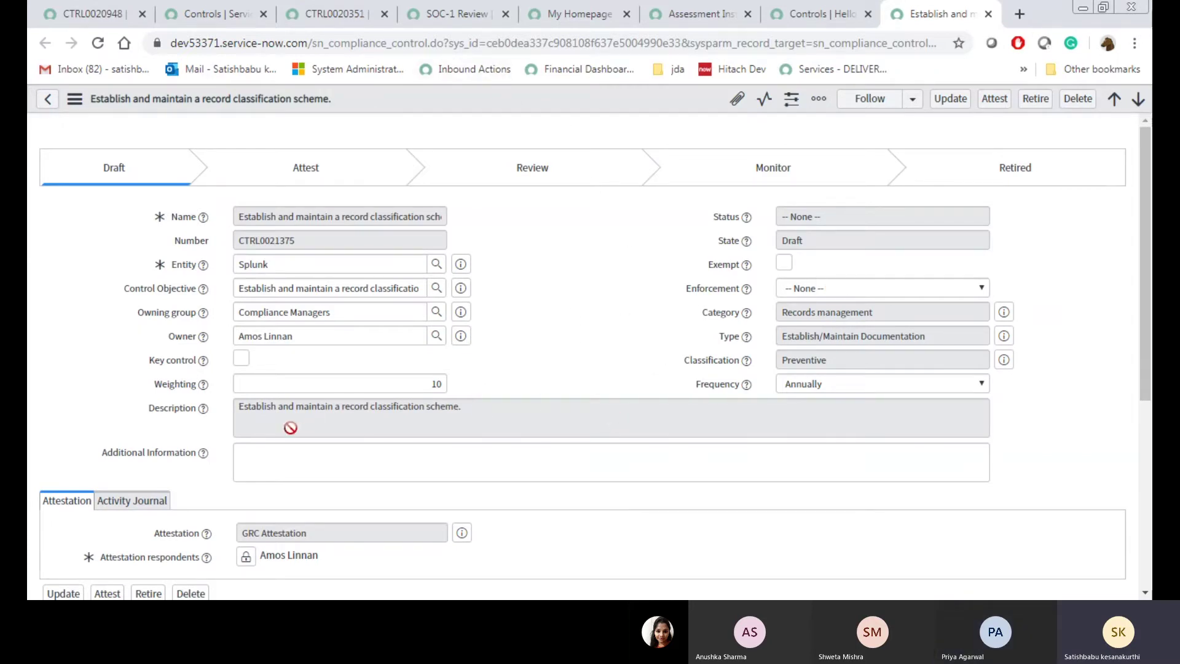
pyautogui.click(250, 358)
pyautogui.click(360, 469)
pyautogui.tripleClick(533, 408)
pyautogui.hotkey('ctrl', 'c')
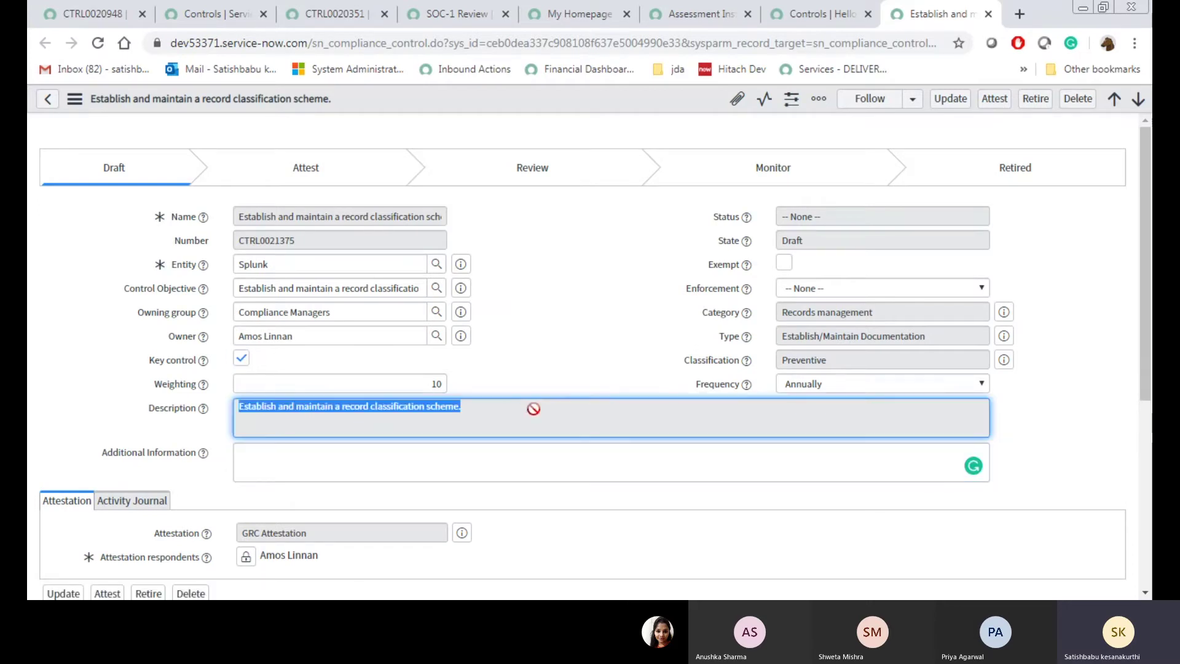
pyautogui.click(464, 465)
pyautogui.hotkey('ctrl', 'v')
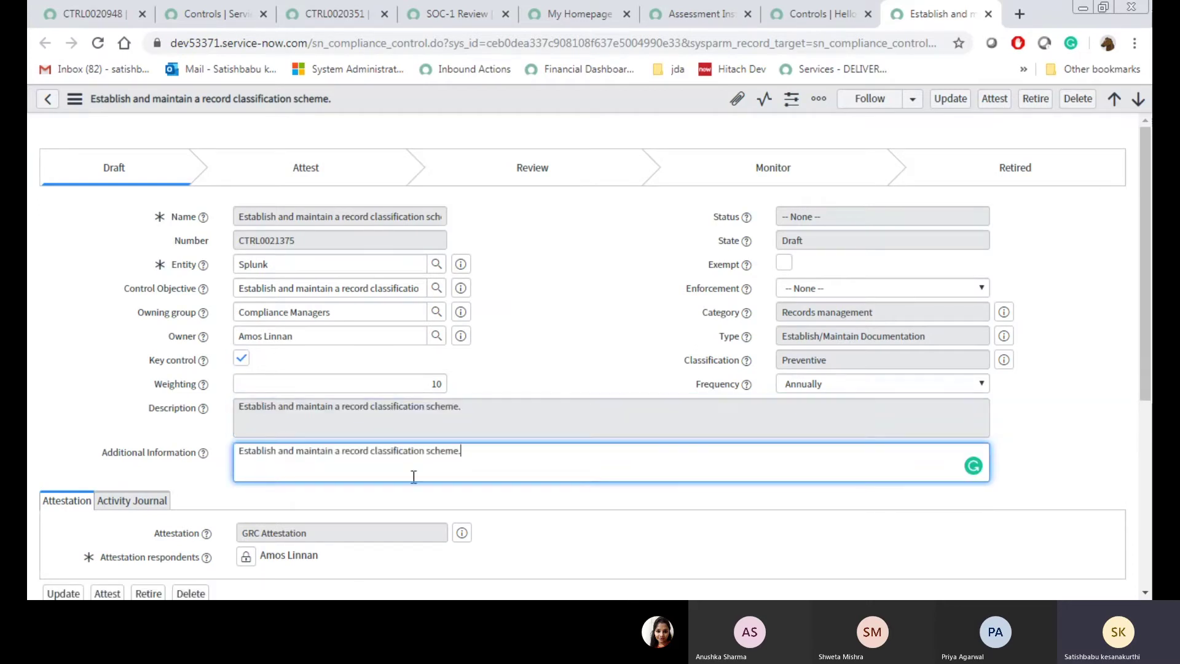
# - Save the draft control and send it for attestation
pyautogui.doubleClick(562, 273)
pyautogui.rightClick(552, 99)
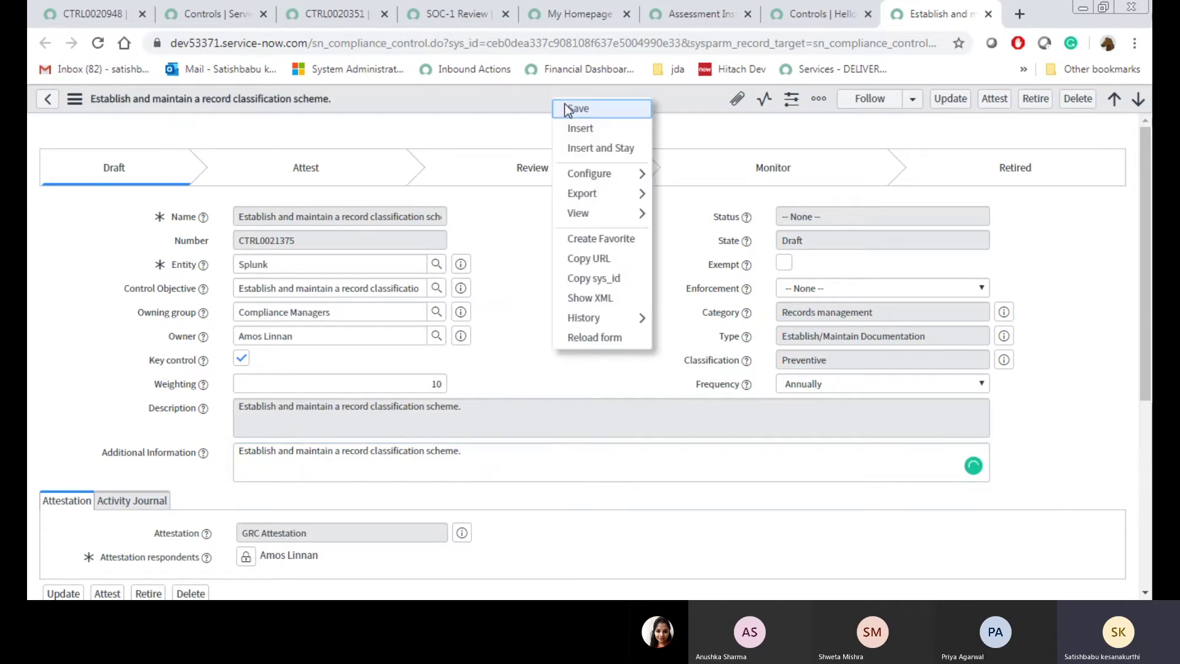
pyautogui.click(567, 110)
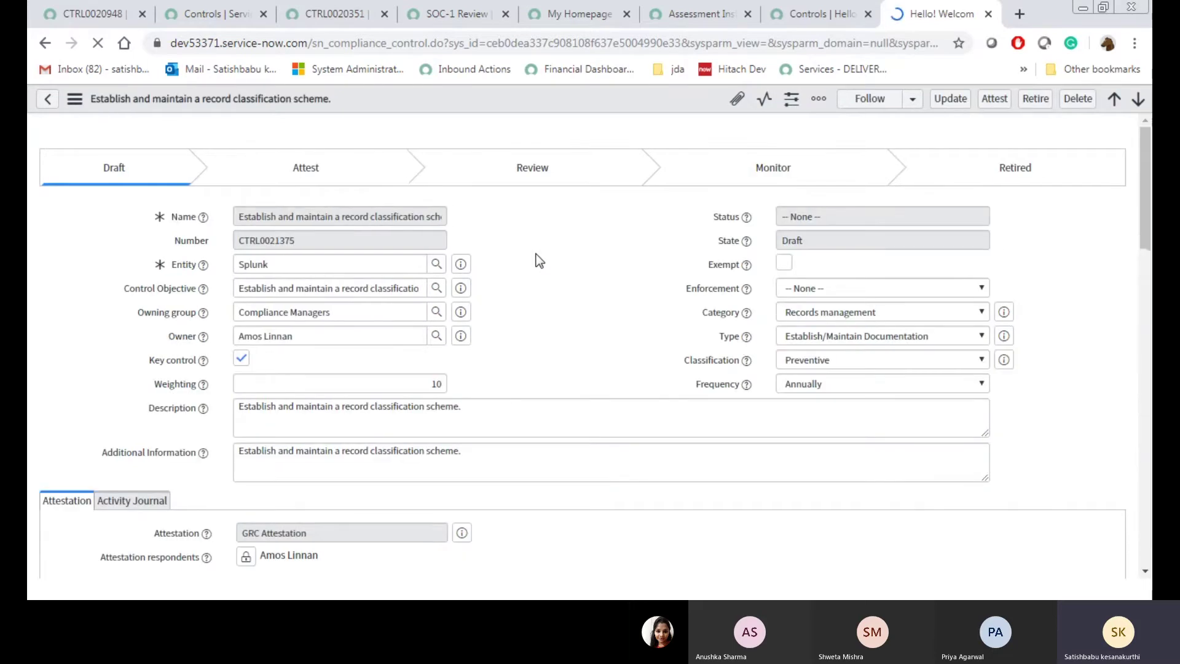
pyautogui.click(1000, 103)
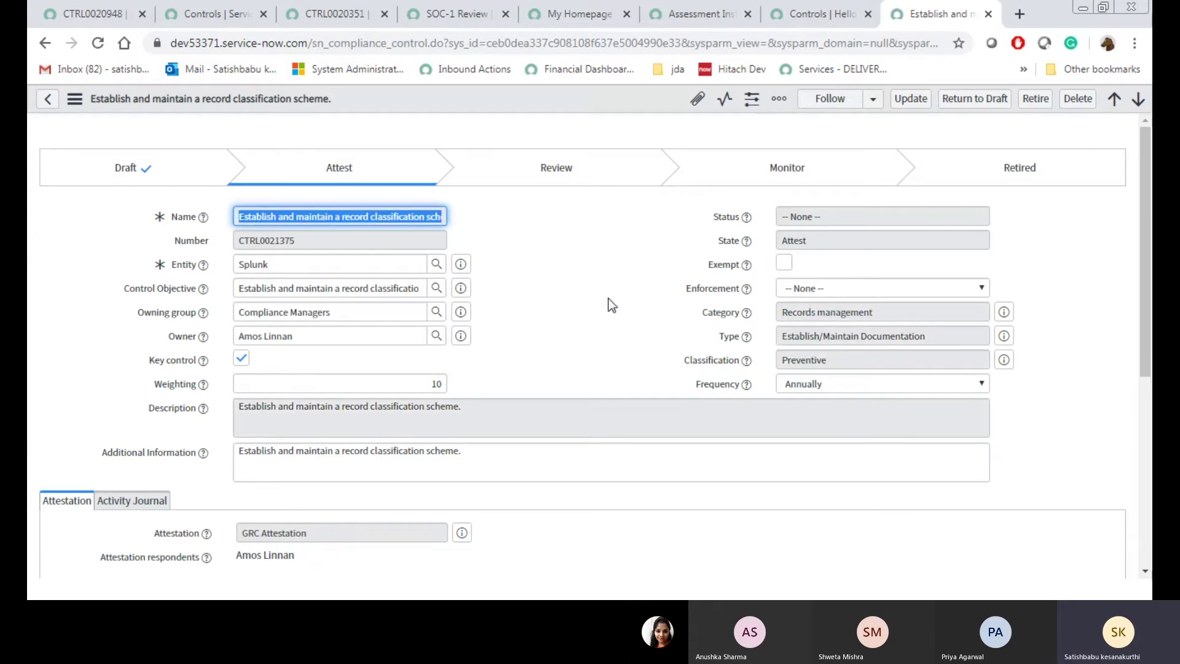
# - Return to the My Homepage page, filter the navigator for "Attest" and open the All Attestations list
pyautogui.press('F5')
pyautogui.click(453, 18)
pyautogui.click(532, 8)
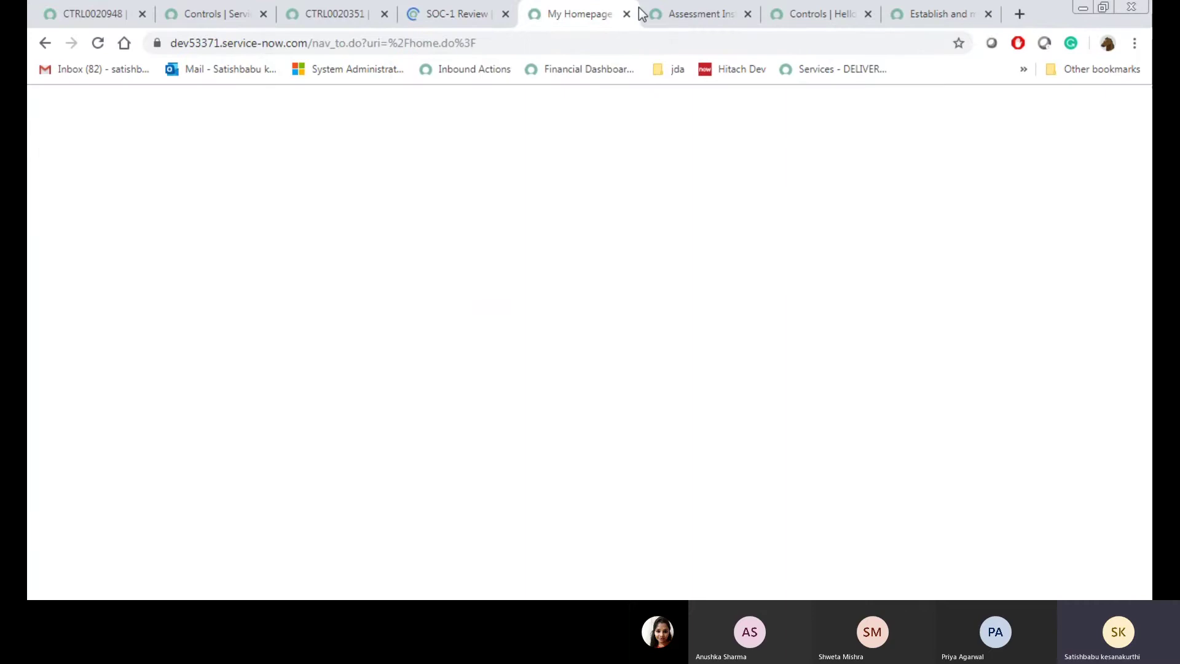
pyautogui.click(670, 8)
pyautogui.click(563, 3)
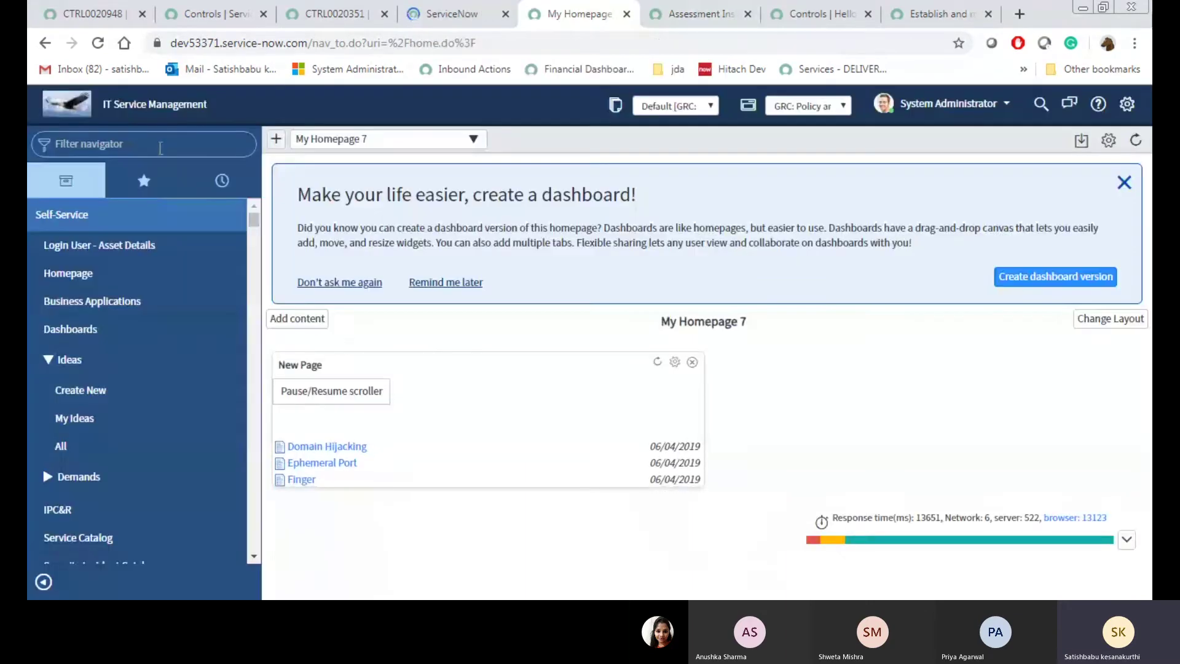
pyautogui.write('At')
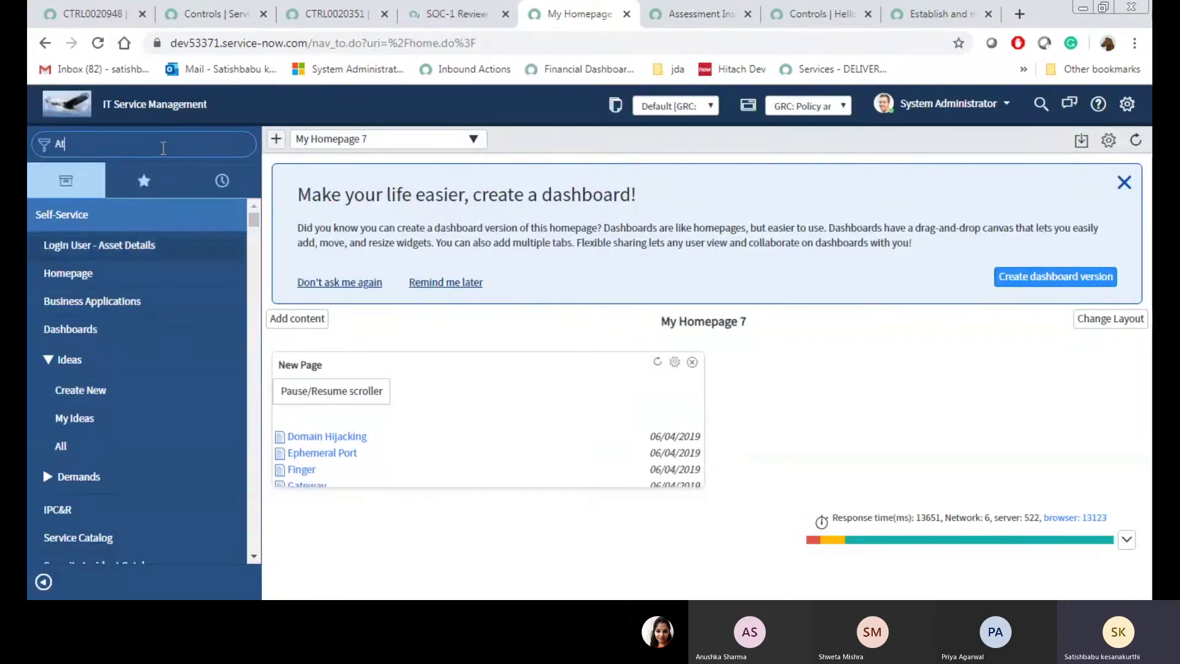
pyautogui.write('test')
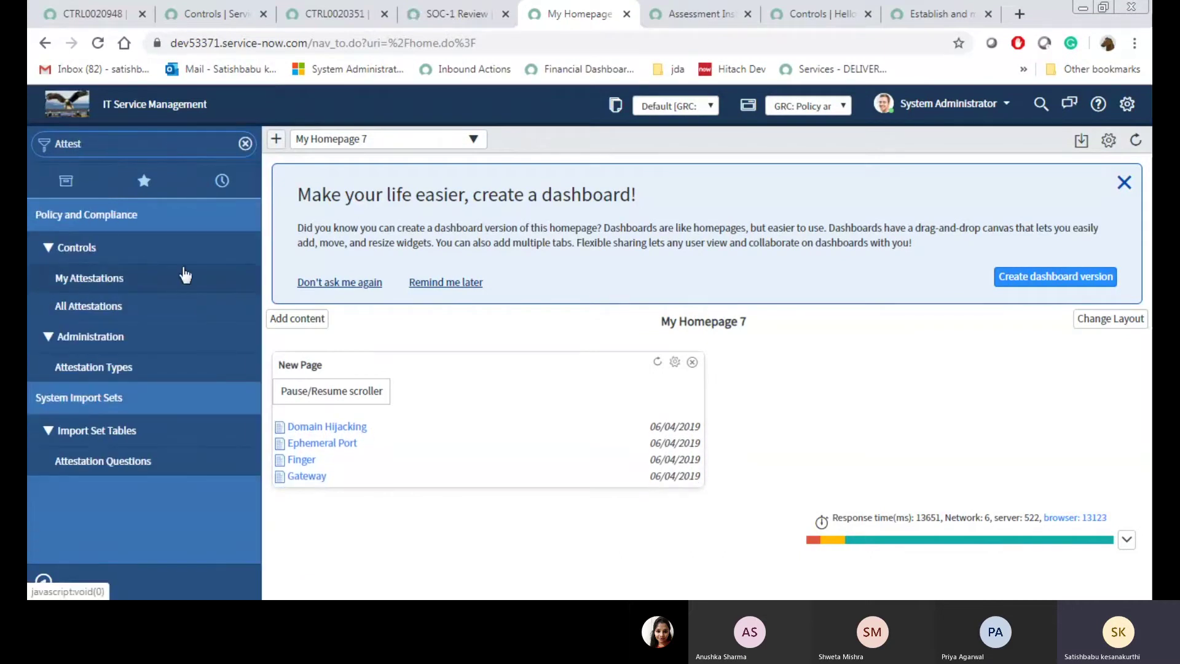
pyautogui.click(92, 306)
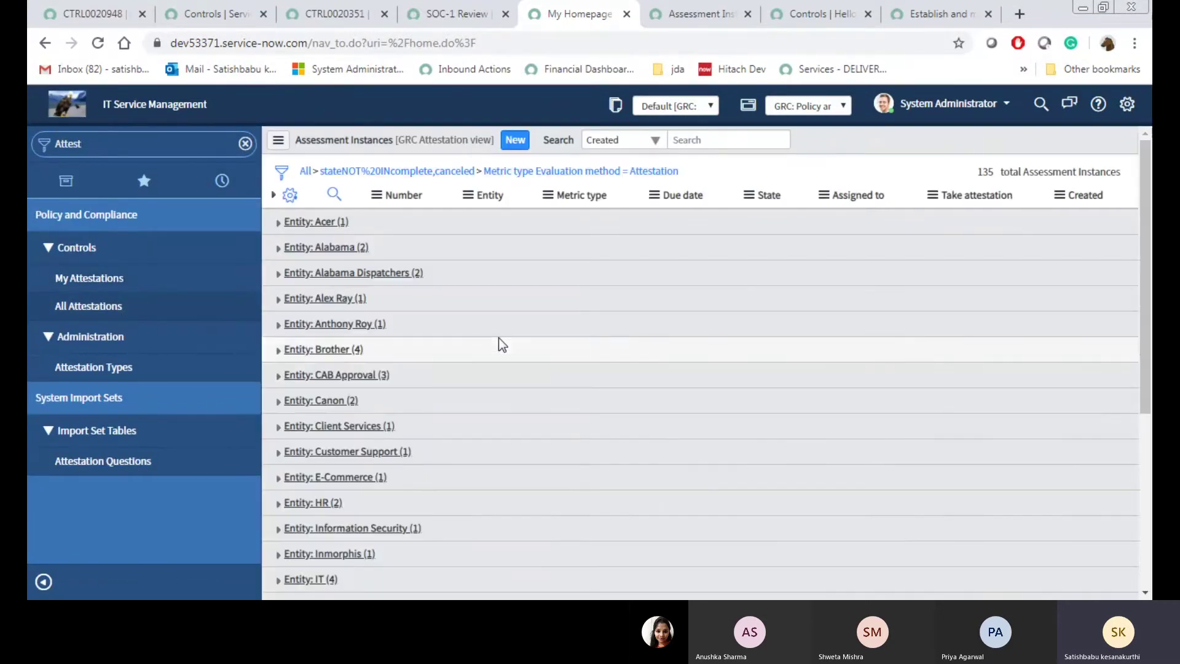
# - Find the Splunk entity's attestation that is ready to take and open its record in a new tab
pyautogui.scroll(-10, 301, 295)
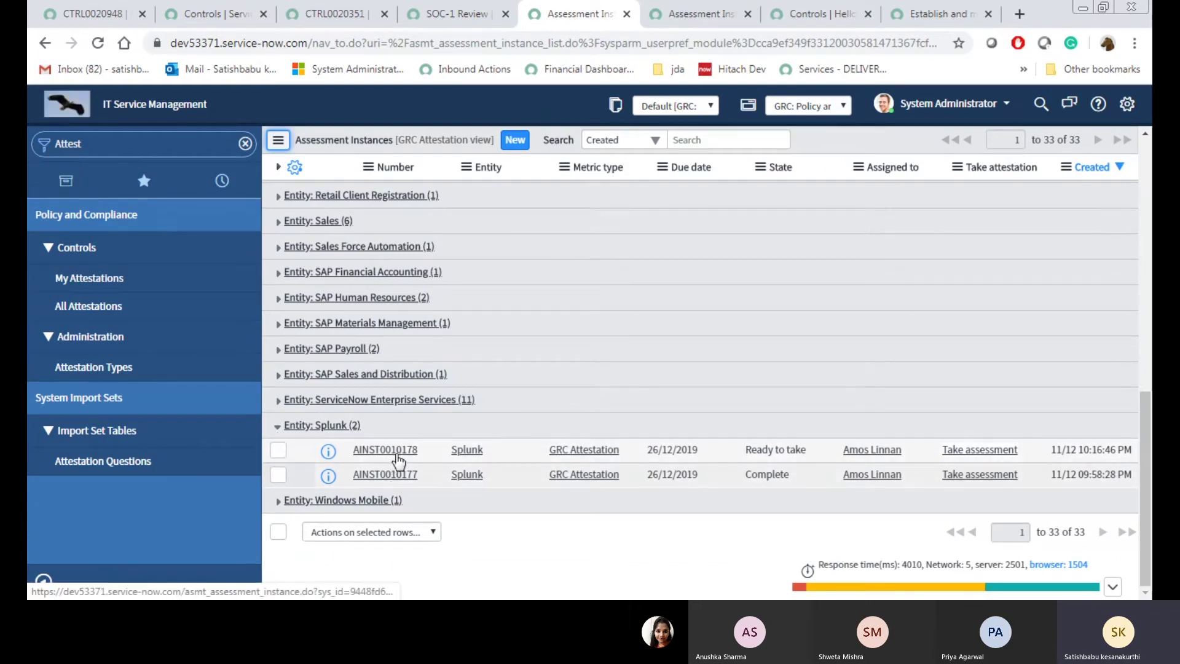
pyautogui.click(427, 379)
pyautogui.click(596, 8)
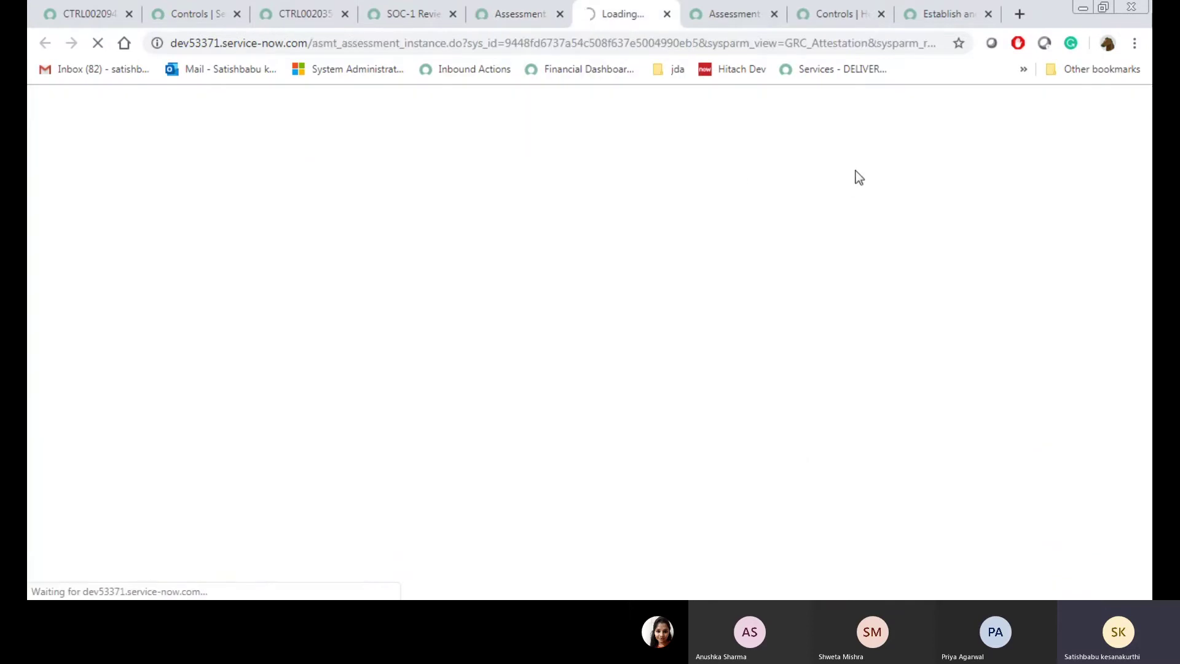
# - Impersonate the user assigned to the Splunk attestation and reload the attestation record
pyautogui.click(510, 3)
pyautogui.click(959, 104)
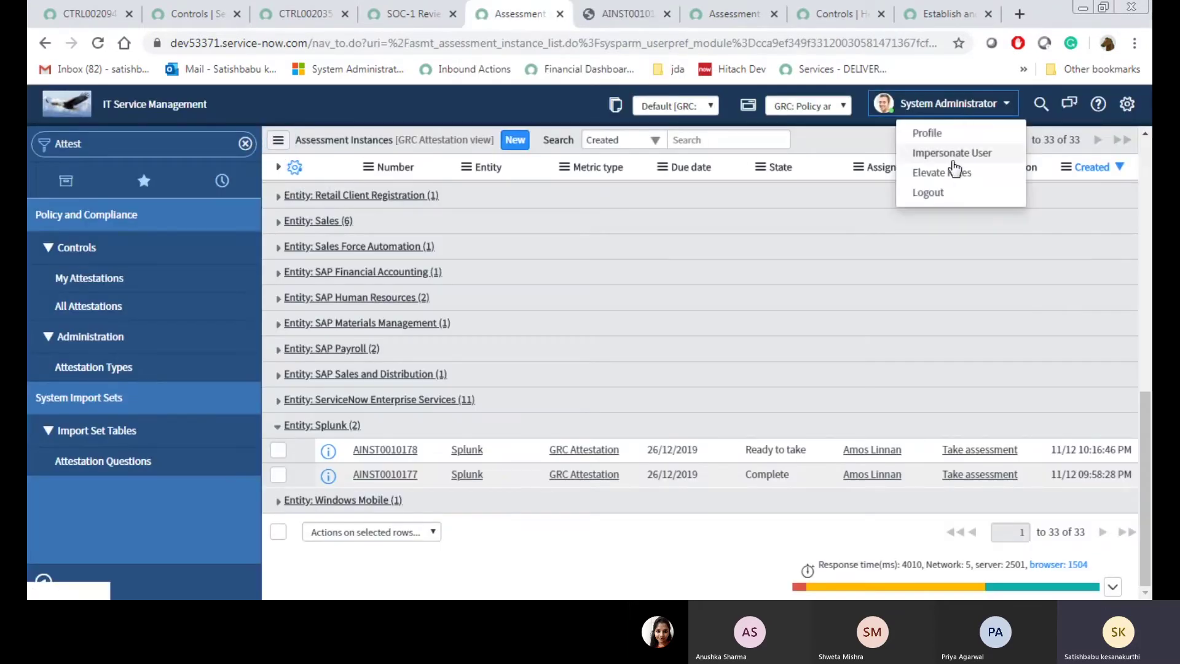
pyautogui.click(953, 152)
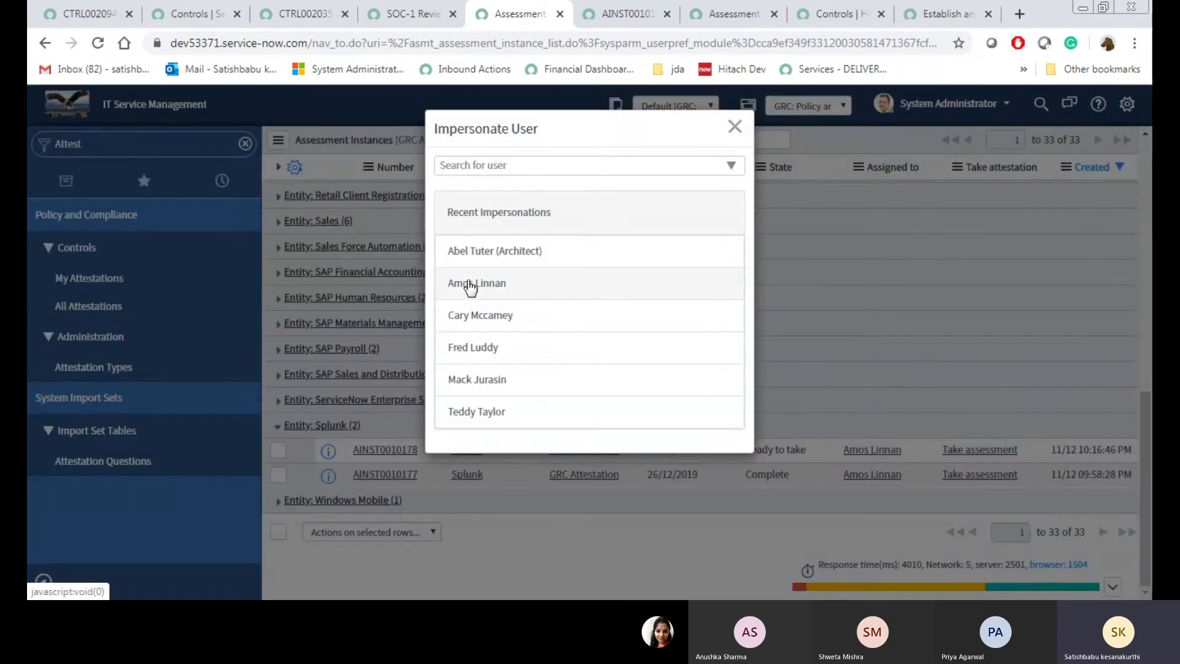
pyautogui.click(621, 13)
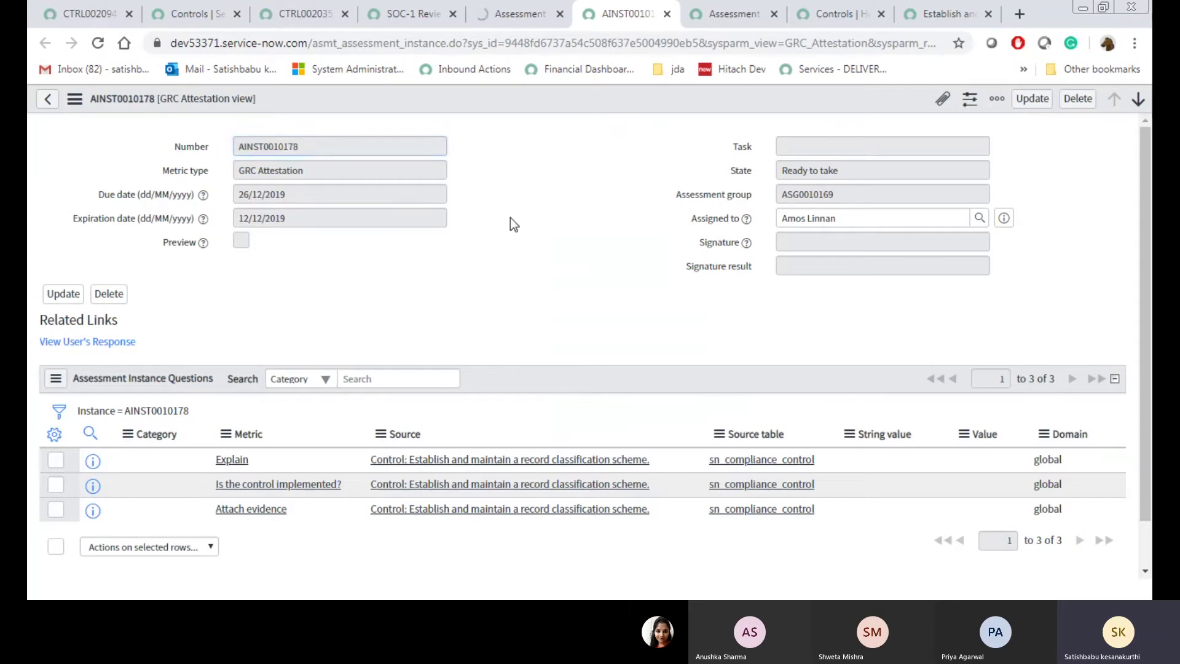
pyautogui.press('F5')
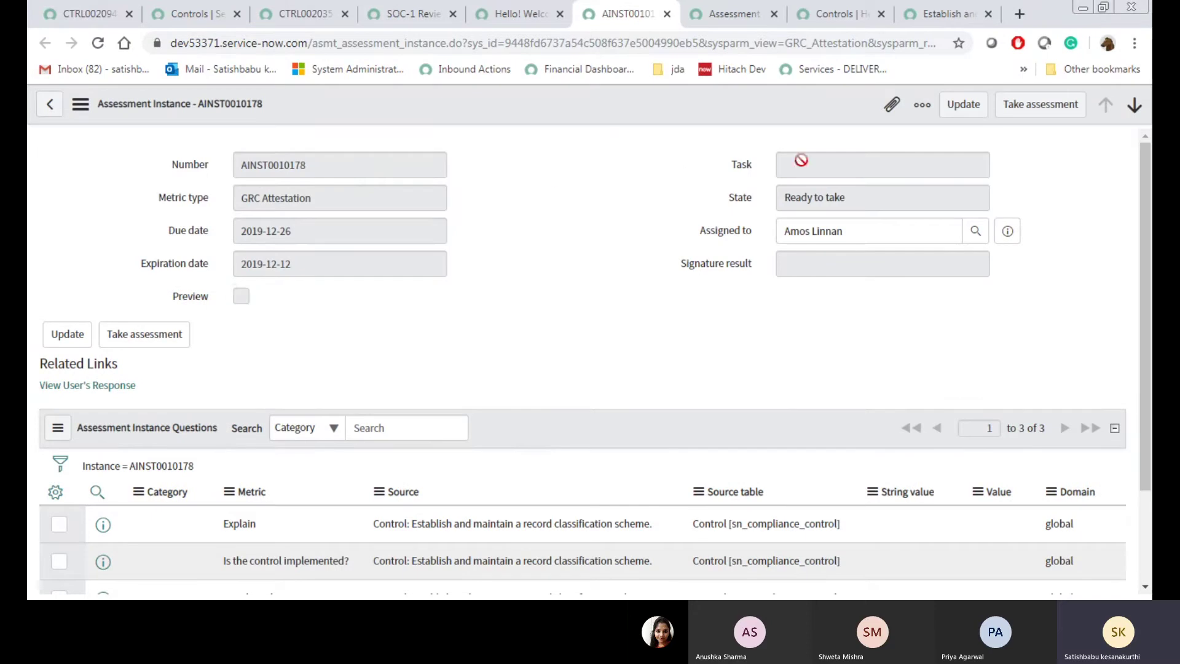
# - Take the attestation, answer No to whether the control is implemented, explain "My Control is not working ." and submit it
pyautogui.click(1029, 111)
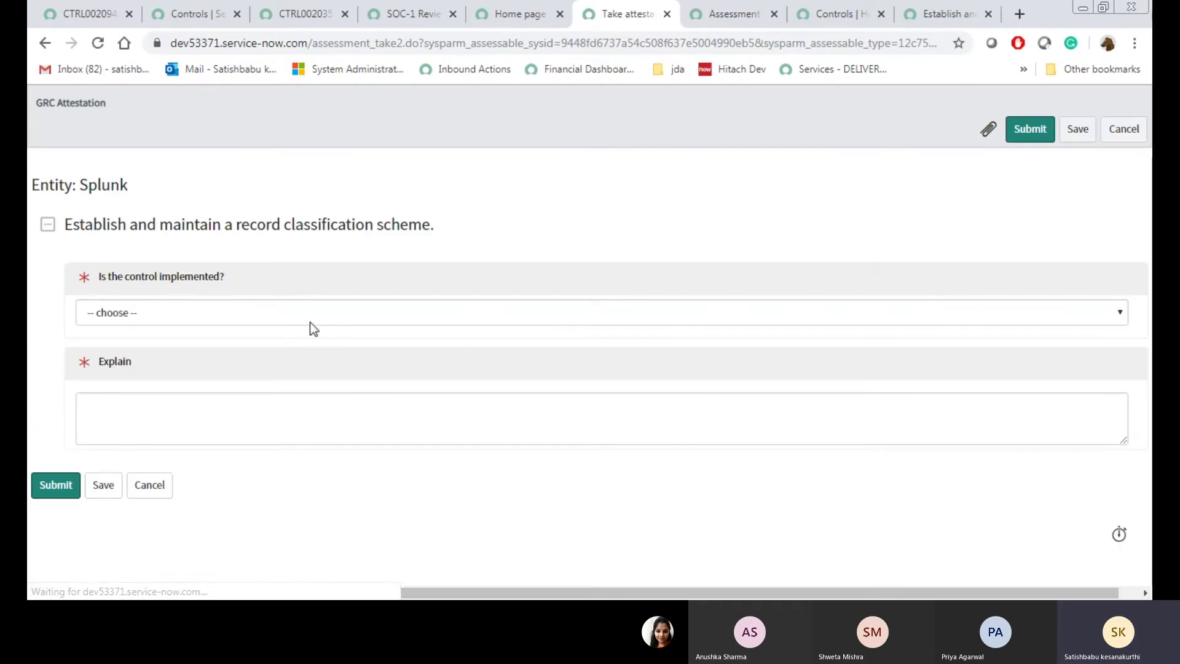
pyautogui.click(271, 311)
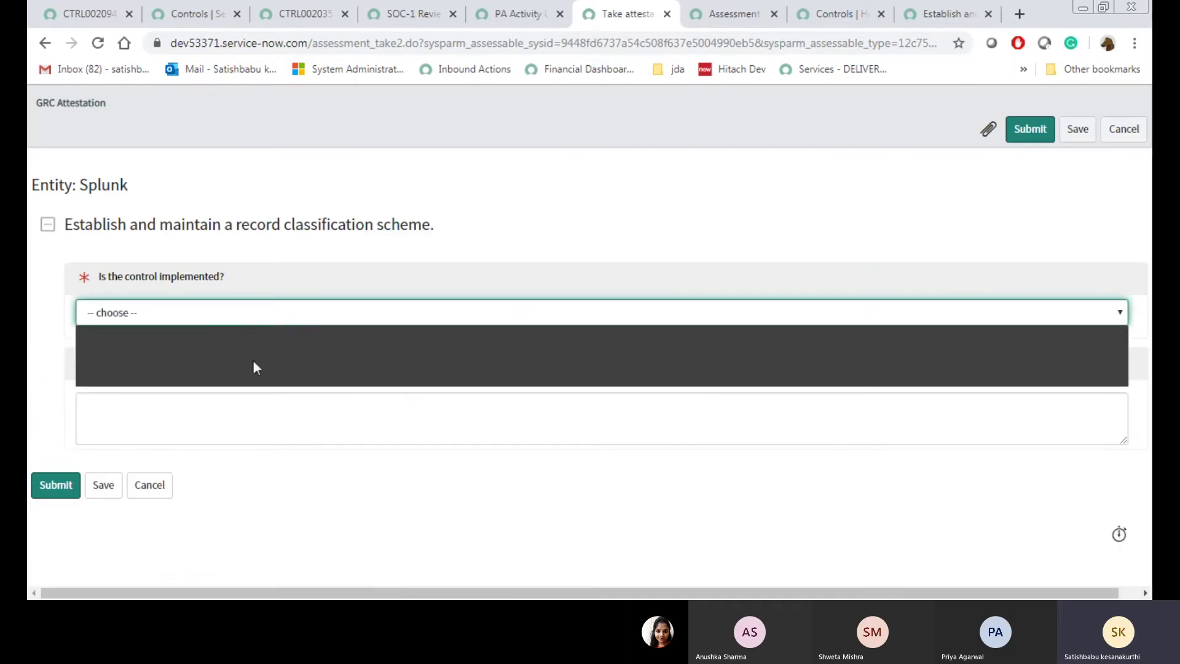
pyautogui.click(243, 376)
pyautogui.click(179, 410)
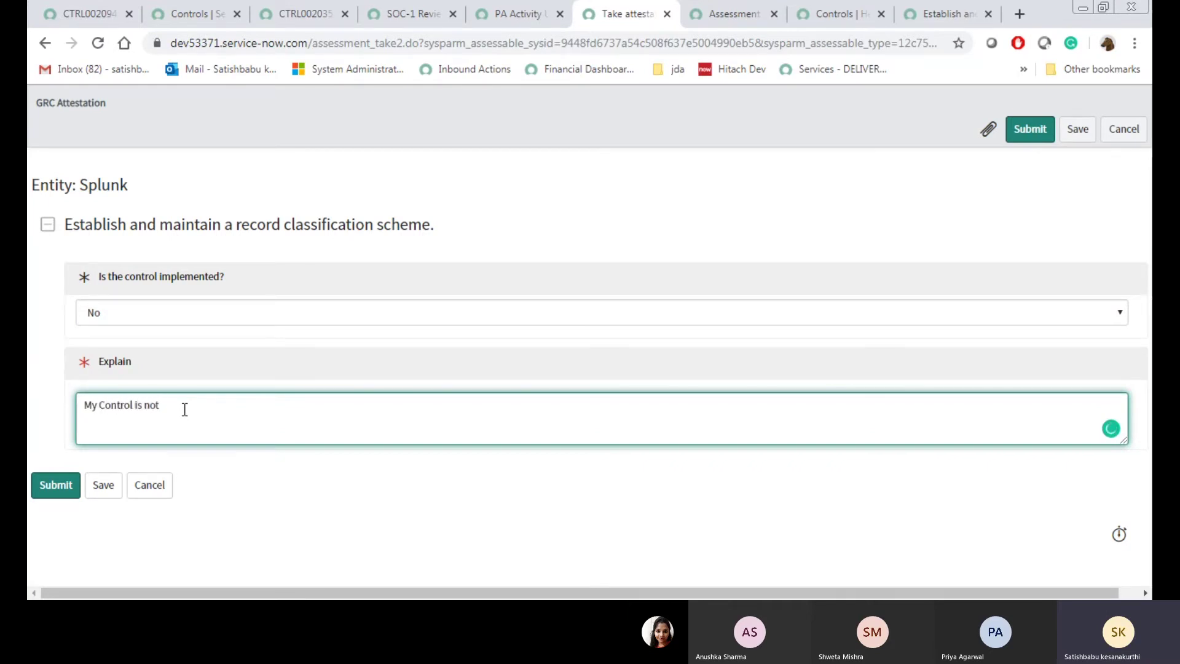
pyautogui.write('My Control is not working .')
pyautogui.click(1020, 132)
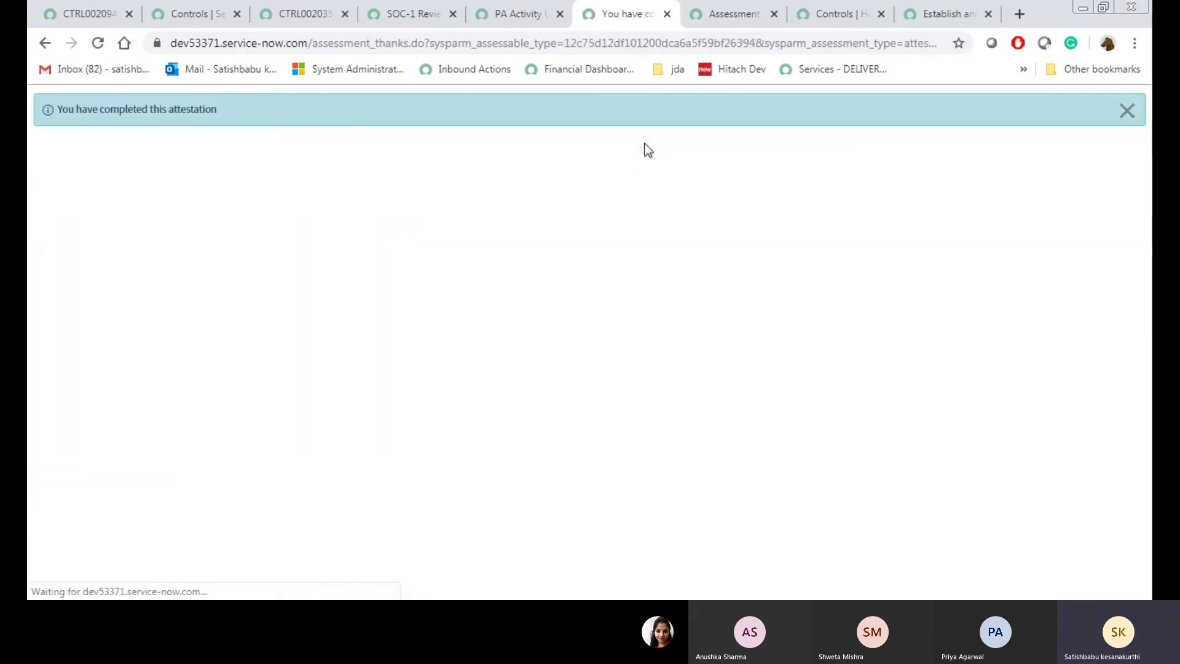
# - End the impersonation and return to the refreshed "Establish and maintain a record classification scheme" control
pyautogui.click(509, 6)
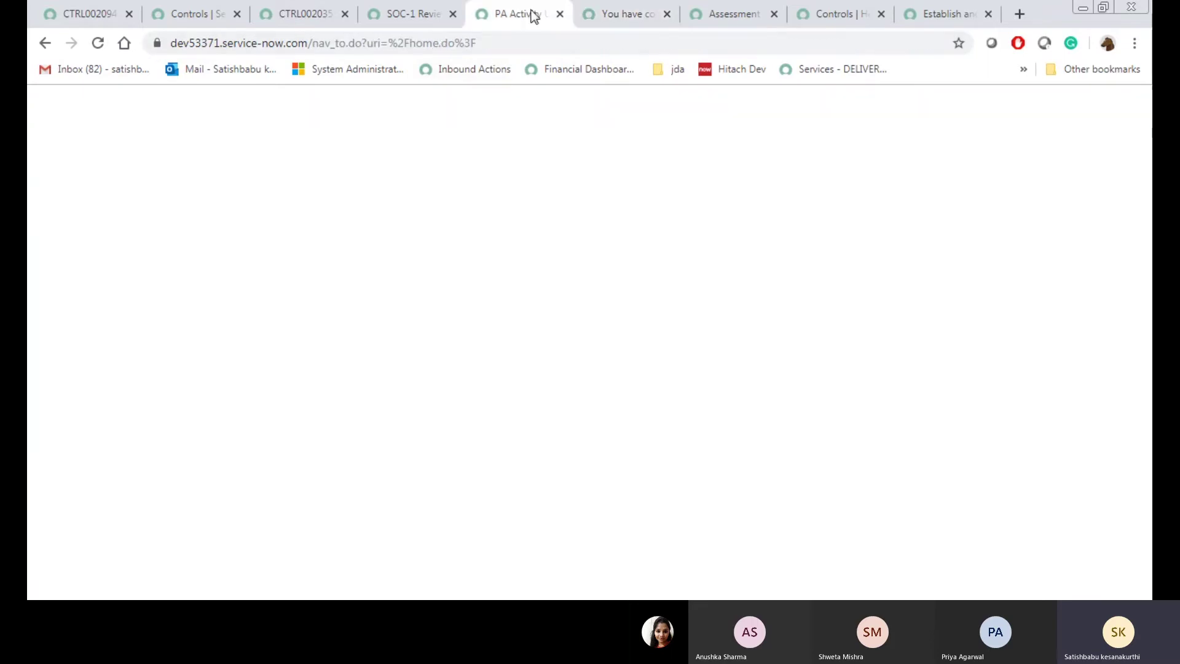
pyautogui.click(980, 104)
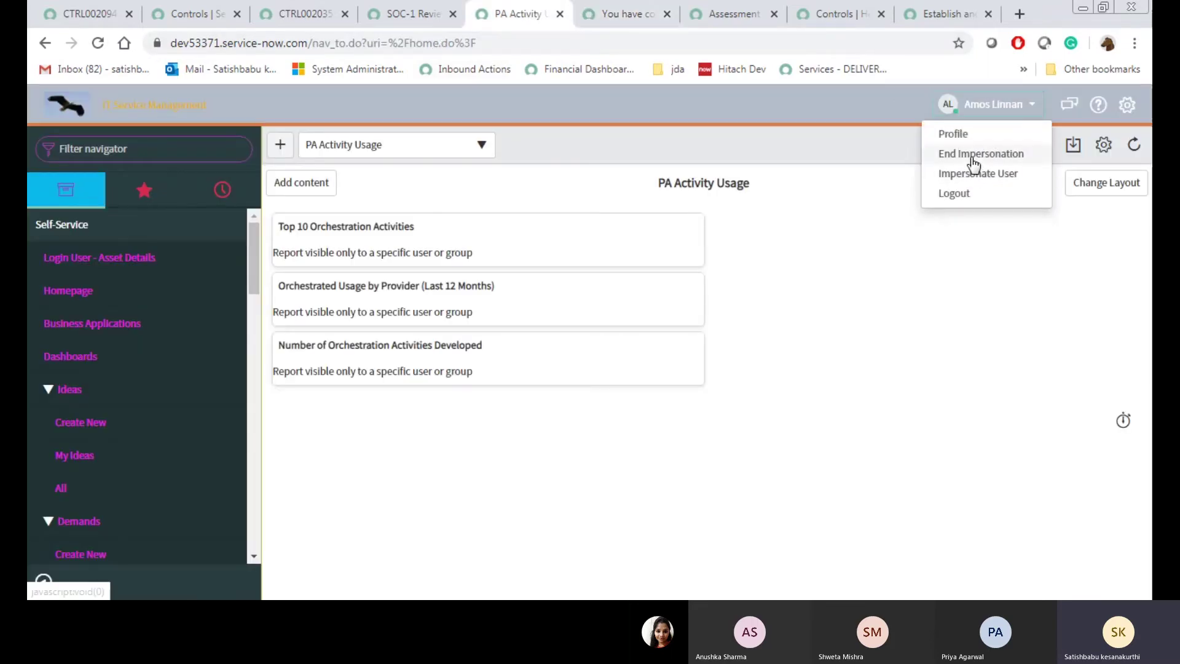
pyautogui.click(827, 5)
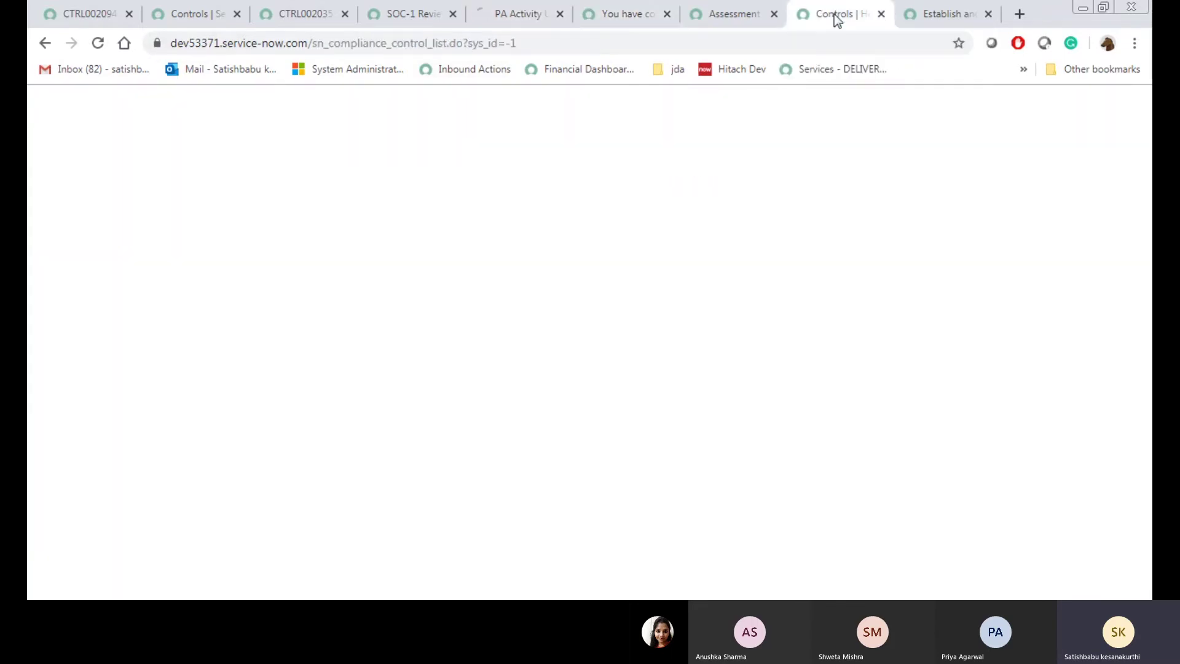
pyautogui.click(923, 1)
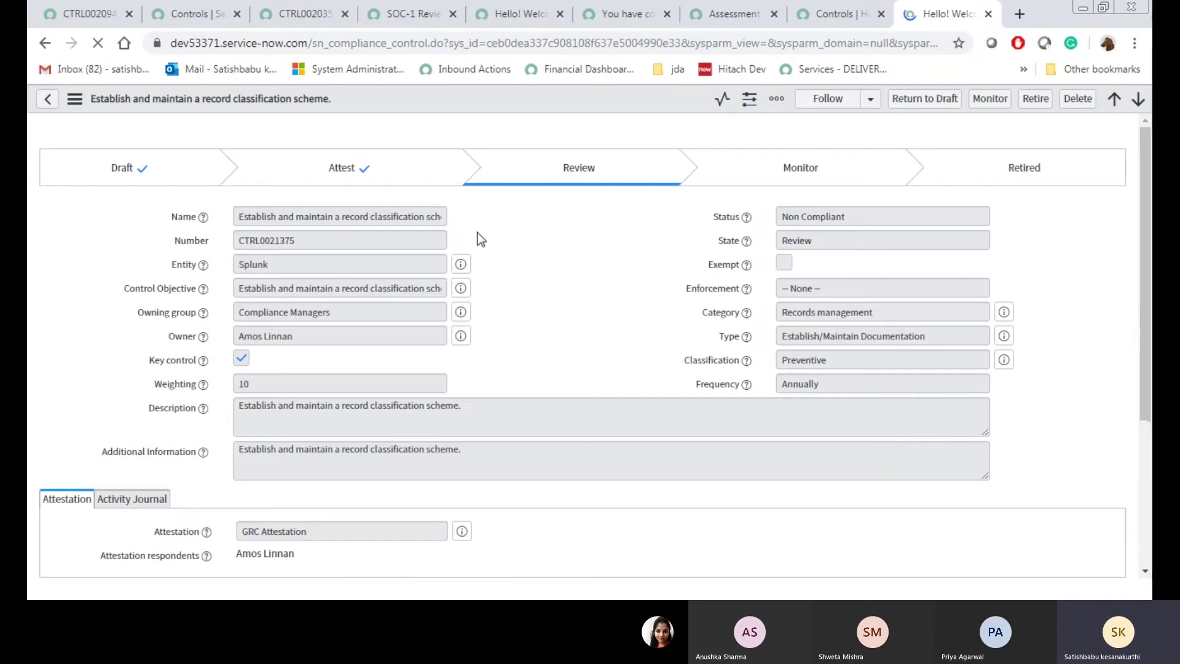
# - Check the control's status and open the issue in its related Issues list in a new tab
pyautogui.click(851, 219)
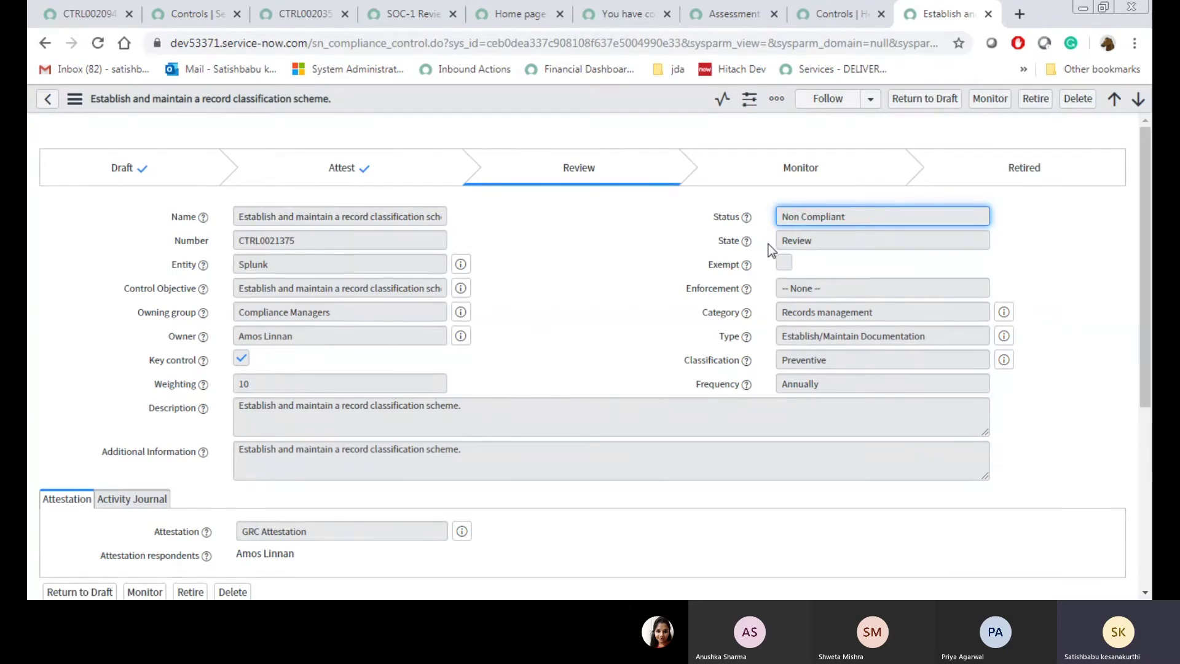
pyautogui.scroll(-5, 768, 245)
pyautogui.scroll(5, 780, 261)
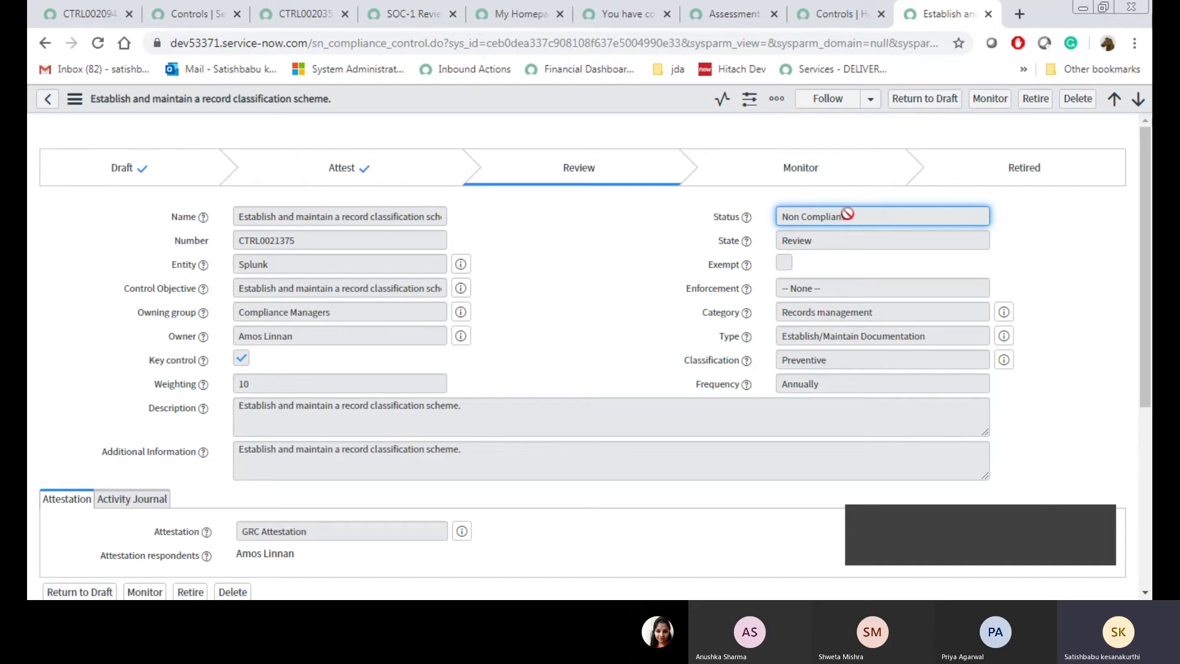
pyautogui.scroll(-5, 643, 369)
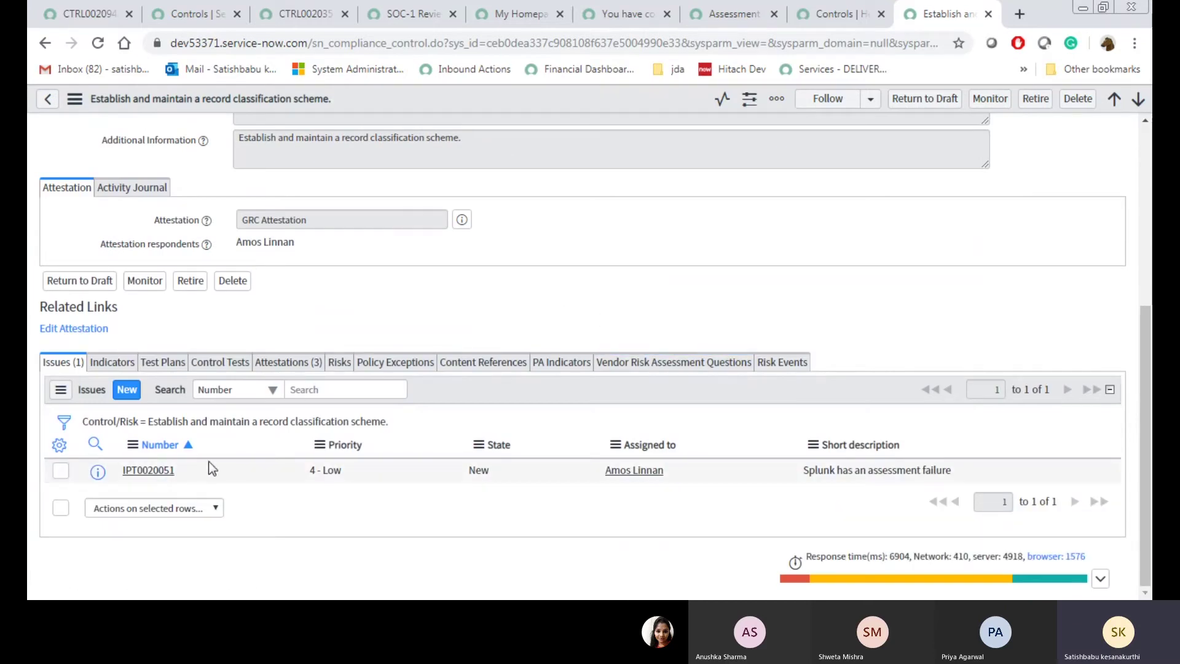
pyautogui.middleClick(128, 473)
pyautogui.click(940, 9)
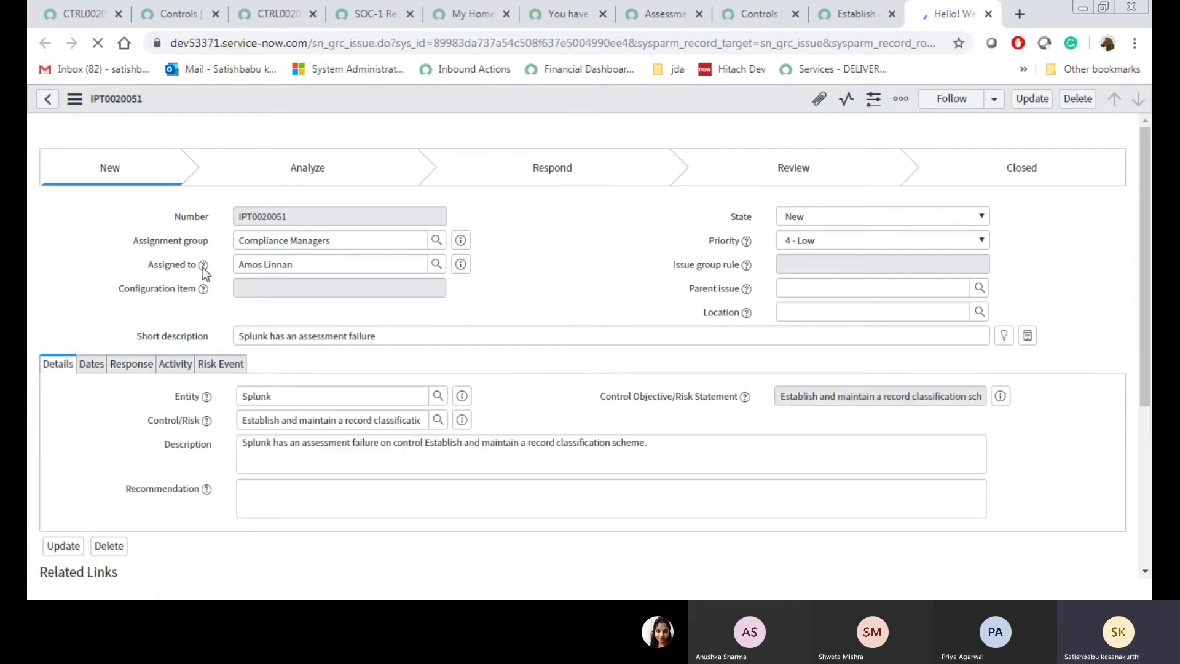
# - Review the issue's assignment group, short description and state
pyautogui.click(337, 239)
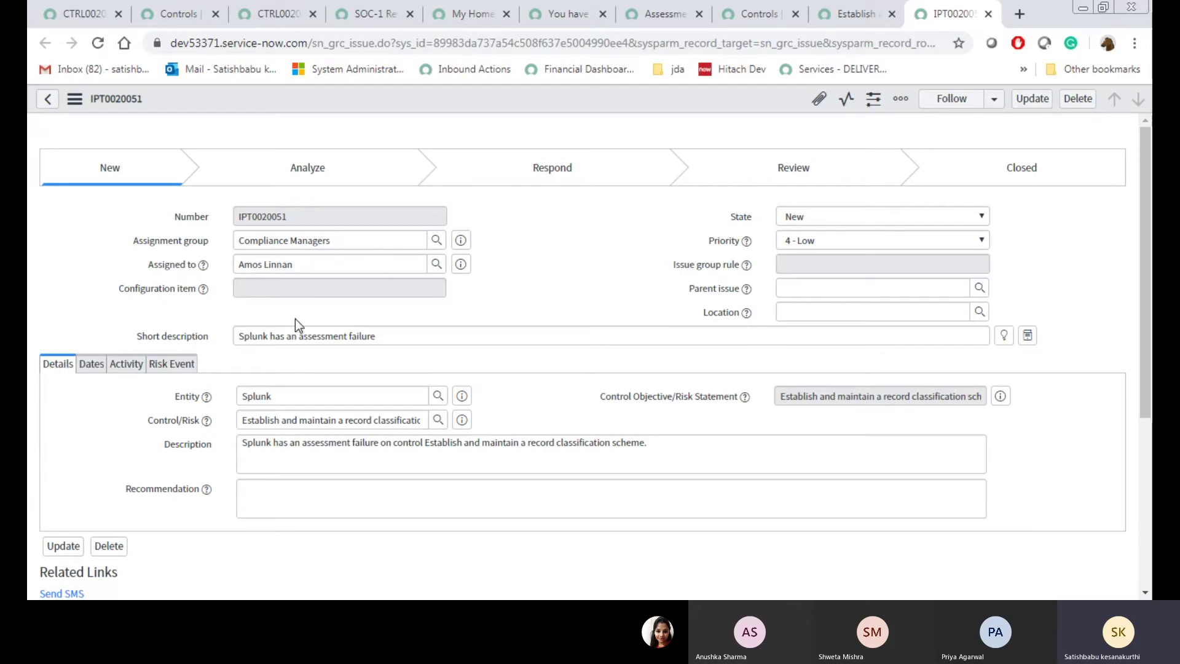
pyautogui.click(443, 337)
pyautogui.click(793, 215)
pyautogui.click(772, 206)
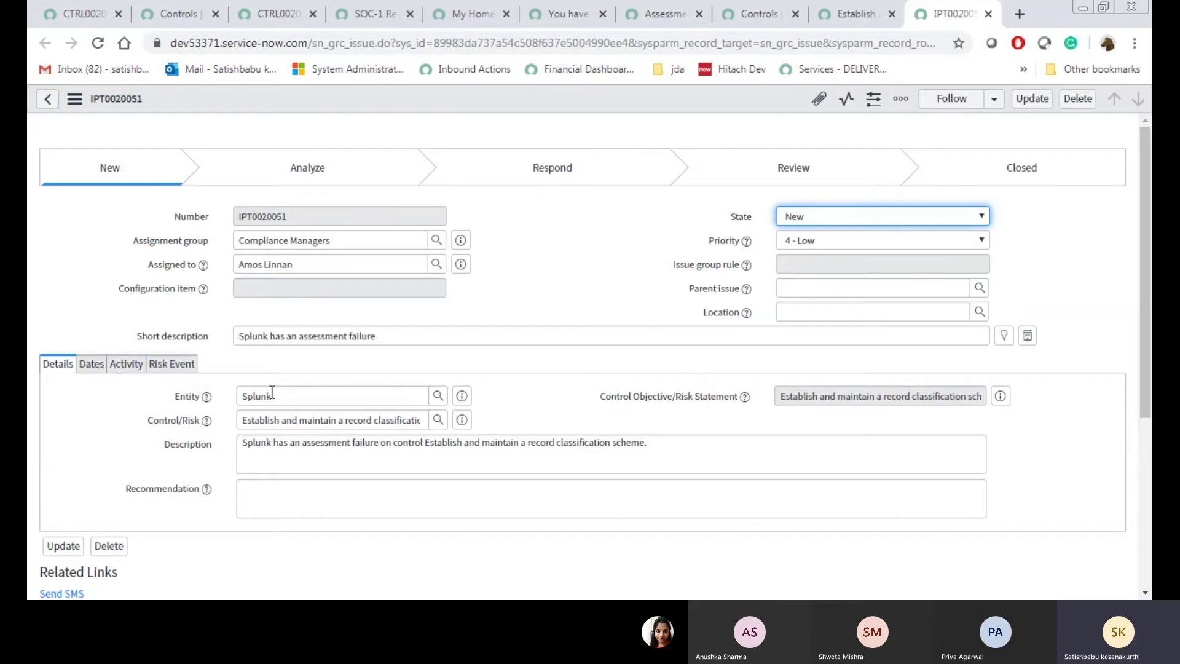
# - Examine the issue's entity, related control and description text in its details
pyautogui.doubleClick(195, 398)
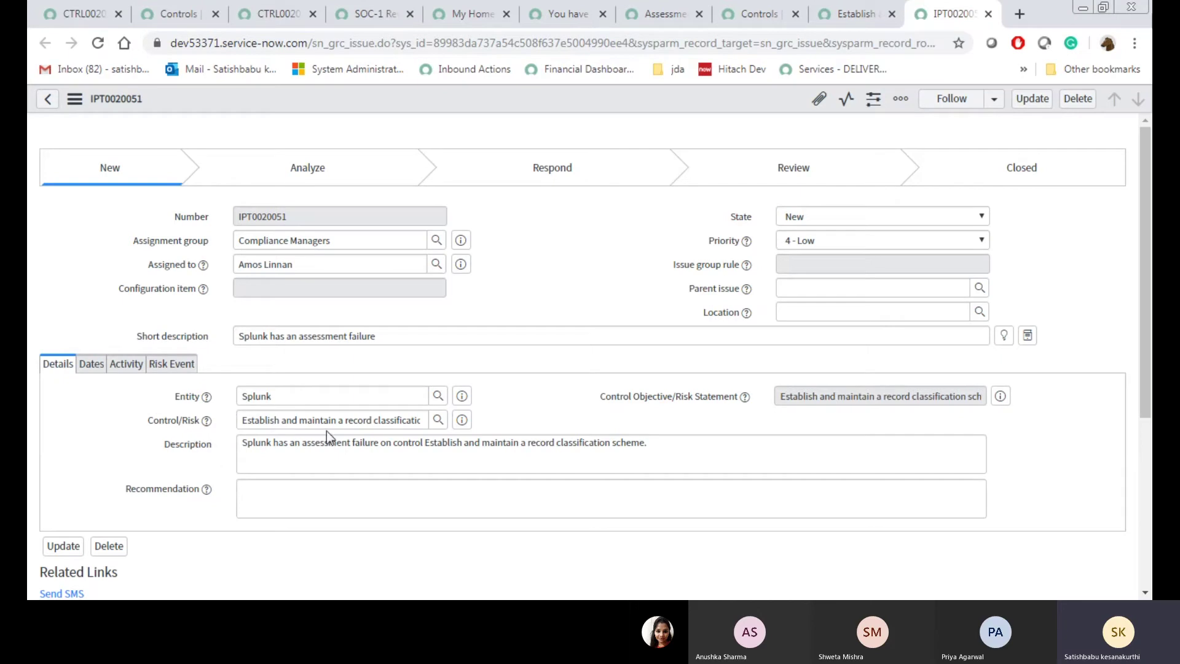
pyautogui.click(282, 420)
pyautogui.click(315, 470)
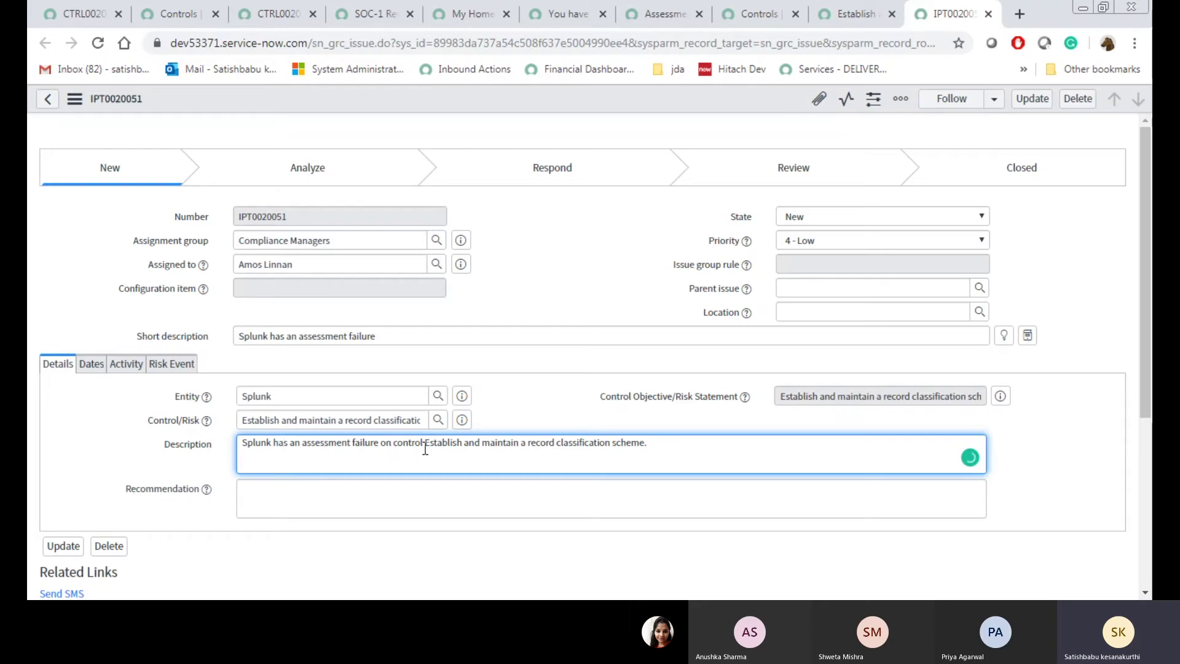
pyautogui.moveTo(393, 446); pyautogui.dragTo(398, 446)
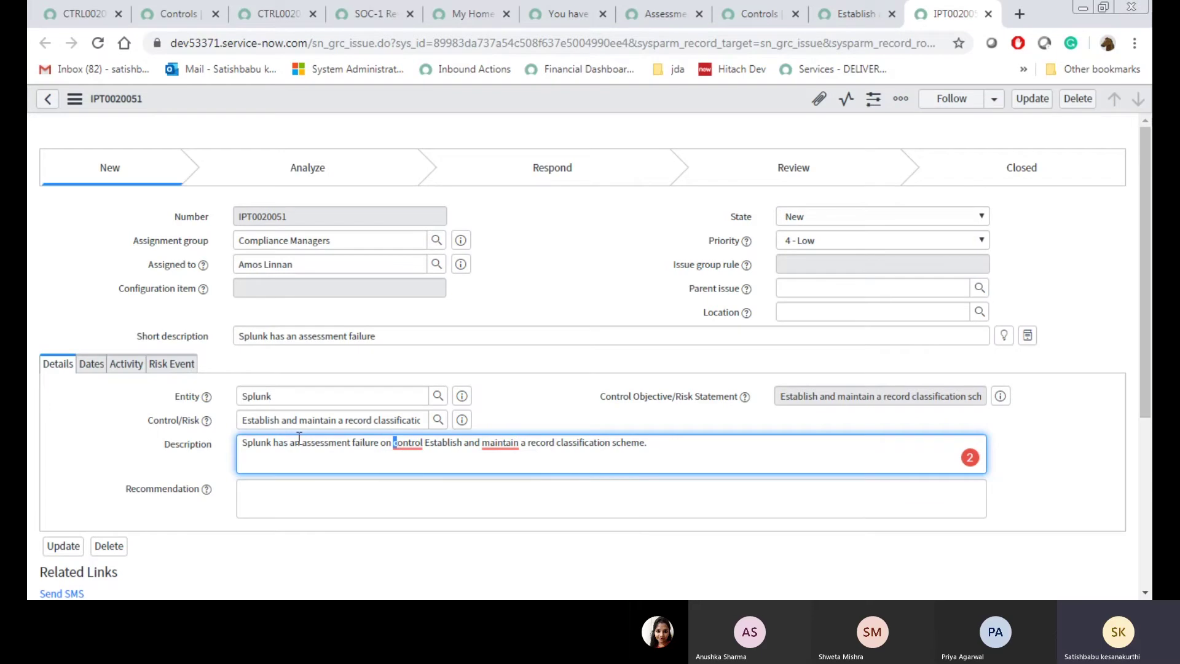
pyautogui.moveTo(241, 444); pyautogui.dragTo(498, 443)
pyautogui.moveTo(392, 436); pyautogui.dragTo(393, 437)
pyautogui.click(414, 459)
pyautogui.moveTo(651, 458); pyautogui.dragTo(384, 499)
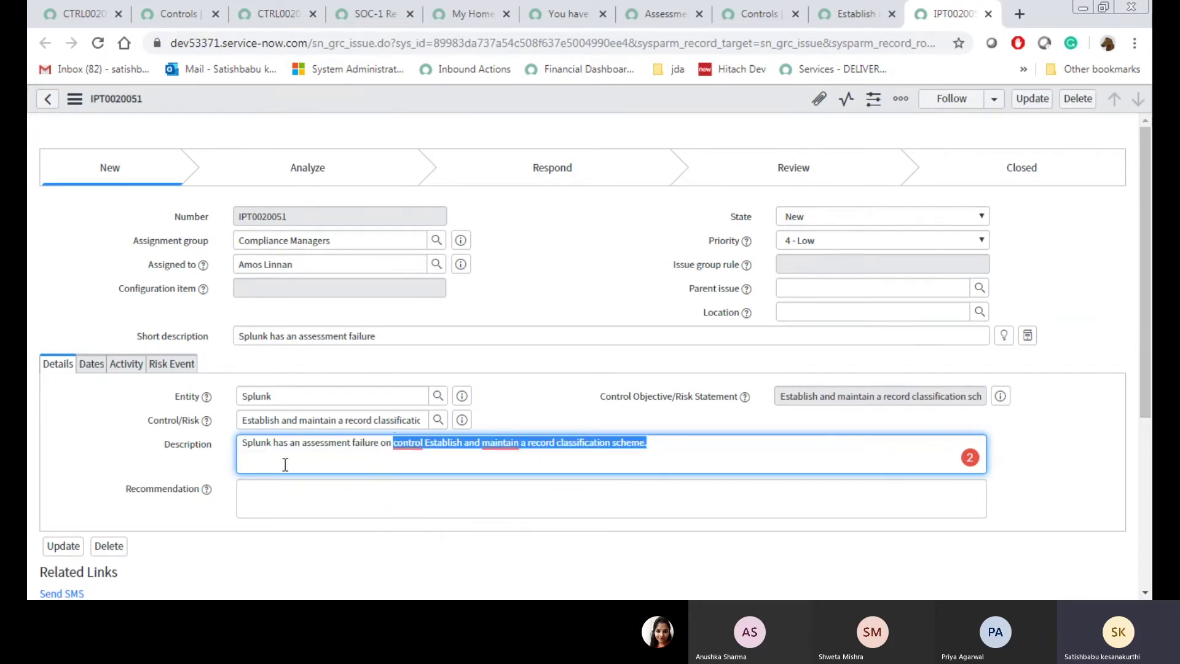
pyautogui.click(242, 444)
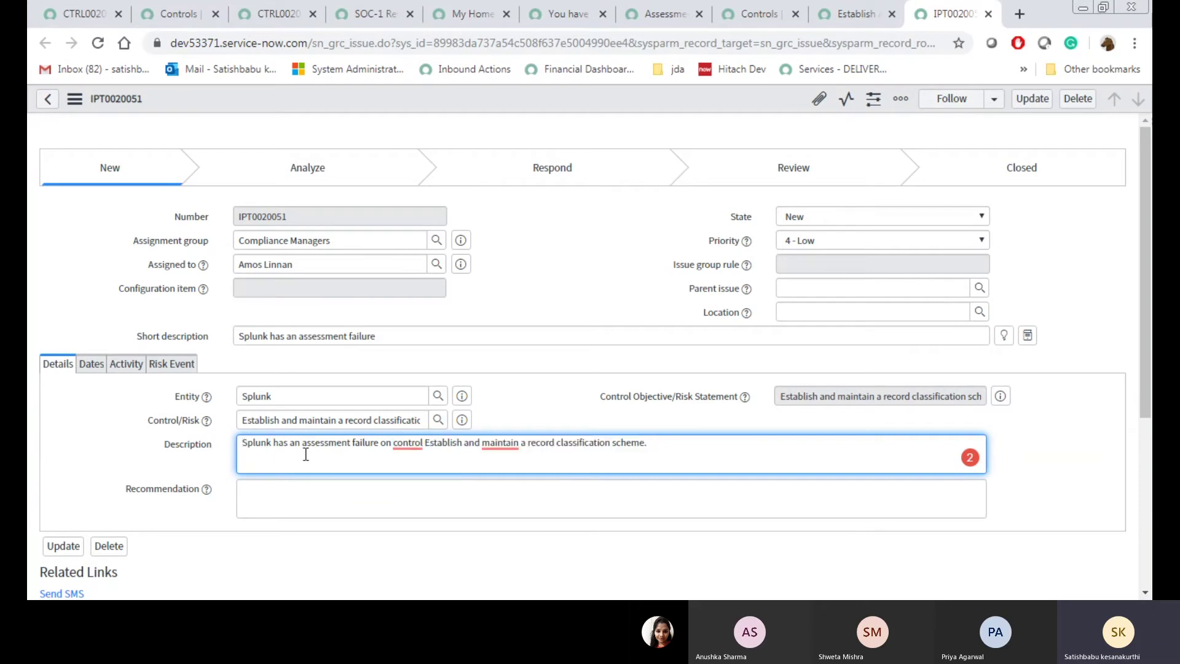
pyautogui.keyDown('shift'); pyautogui.click(381, 443); pyautogui.keyUp('shift')
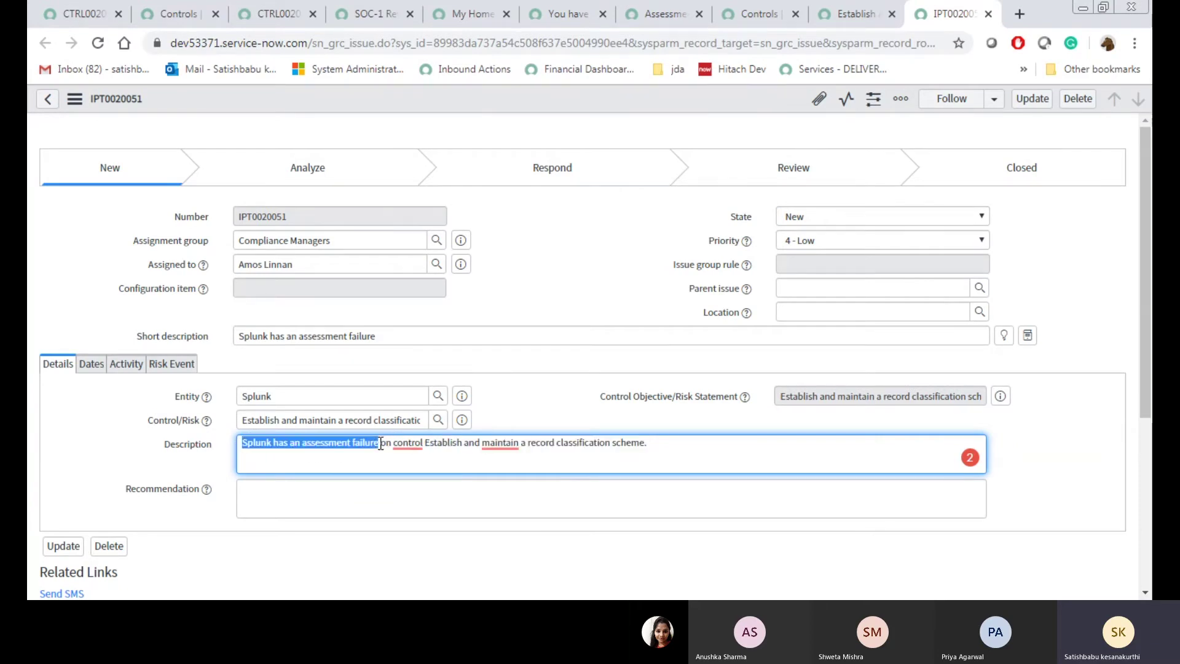
pyautogui.moveTo(350, 445); pyautogui.dragTo(298, 223)
pyautogui.click(262, 446)
pyautogui.click(532, 408)
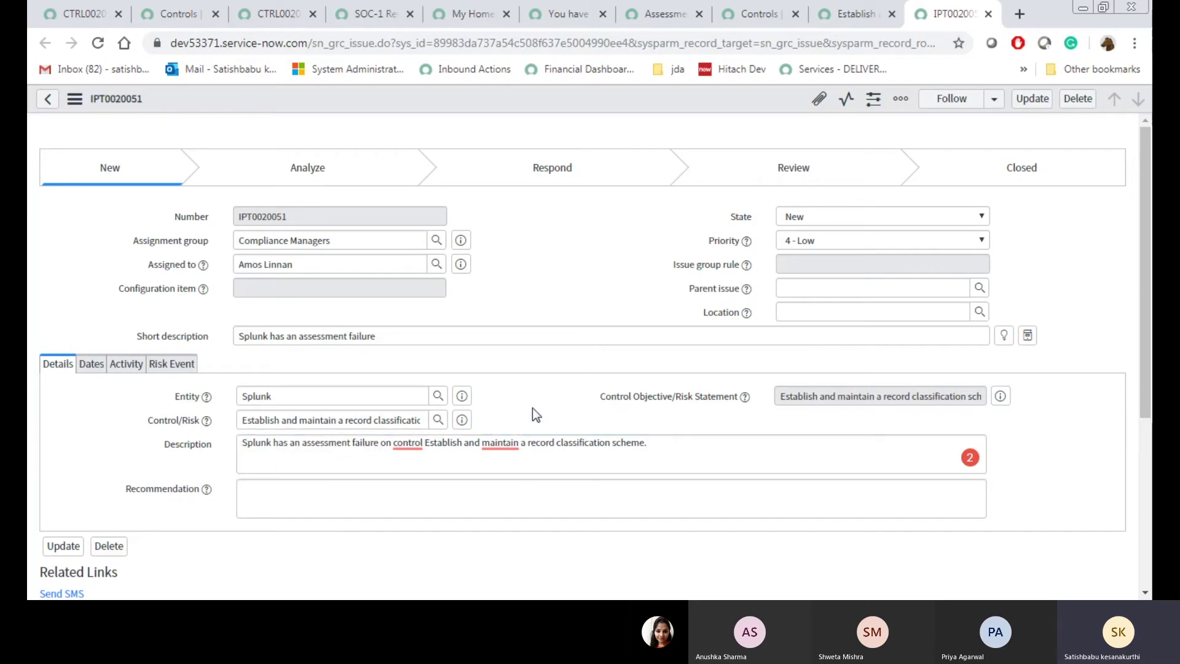
# - Look through the issue's dates, activity and risk event sections and return to its details
pyautogui.click(88, 367)
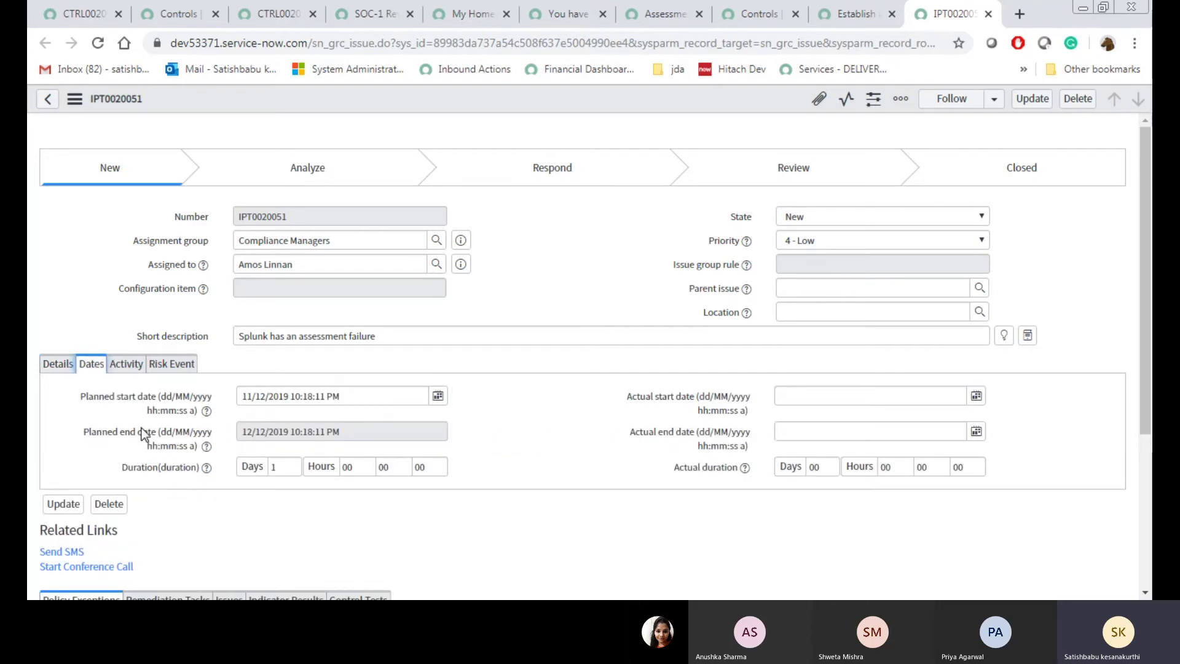
pyautogui.click(129, 367)
pyautogui.click(180, 369)
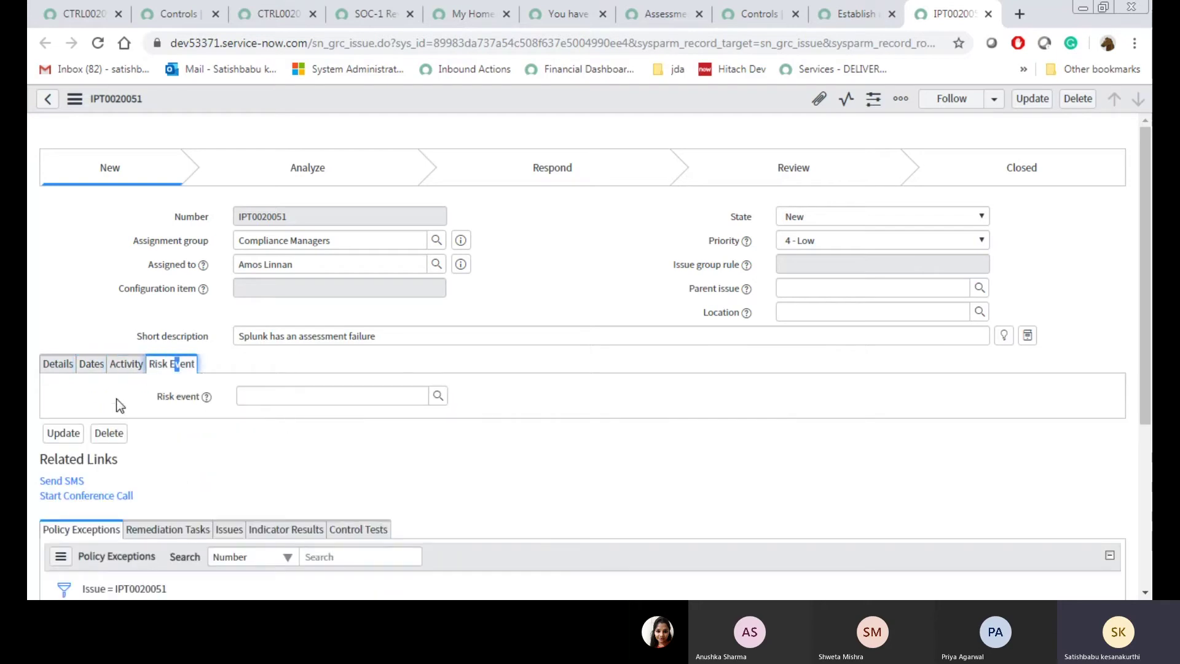
pyautogui.click(64, 364)
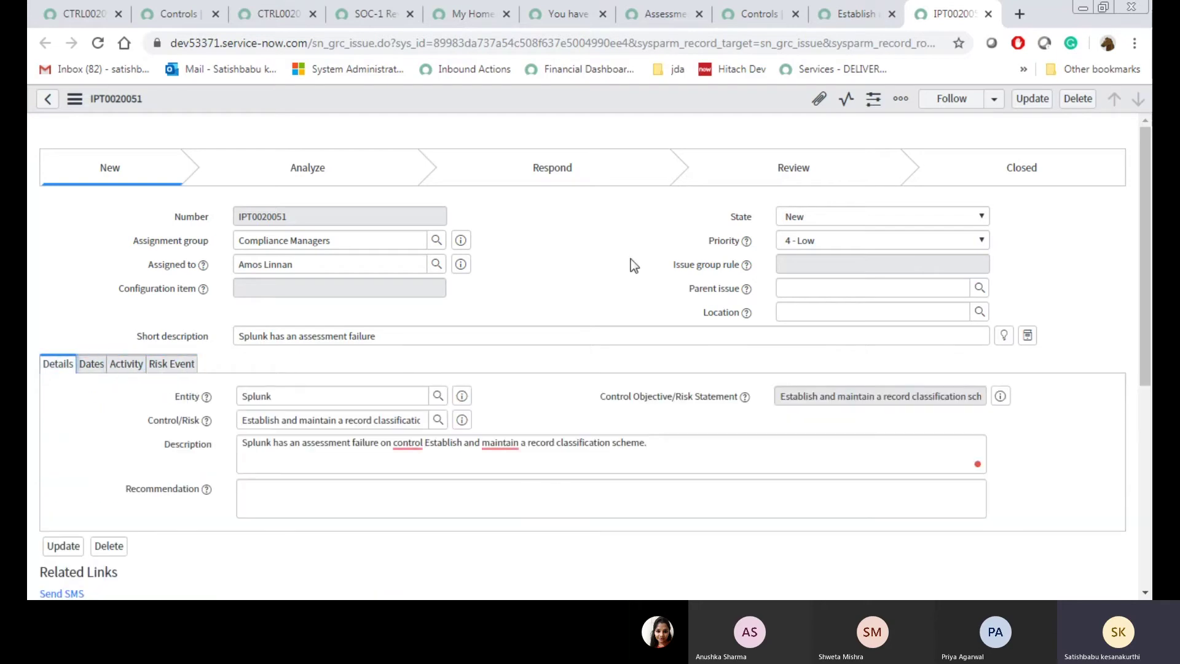
# - Set the issue's state to Analyze and save the record
pyautogui.click(808, 217)
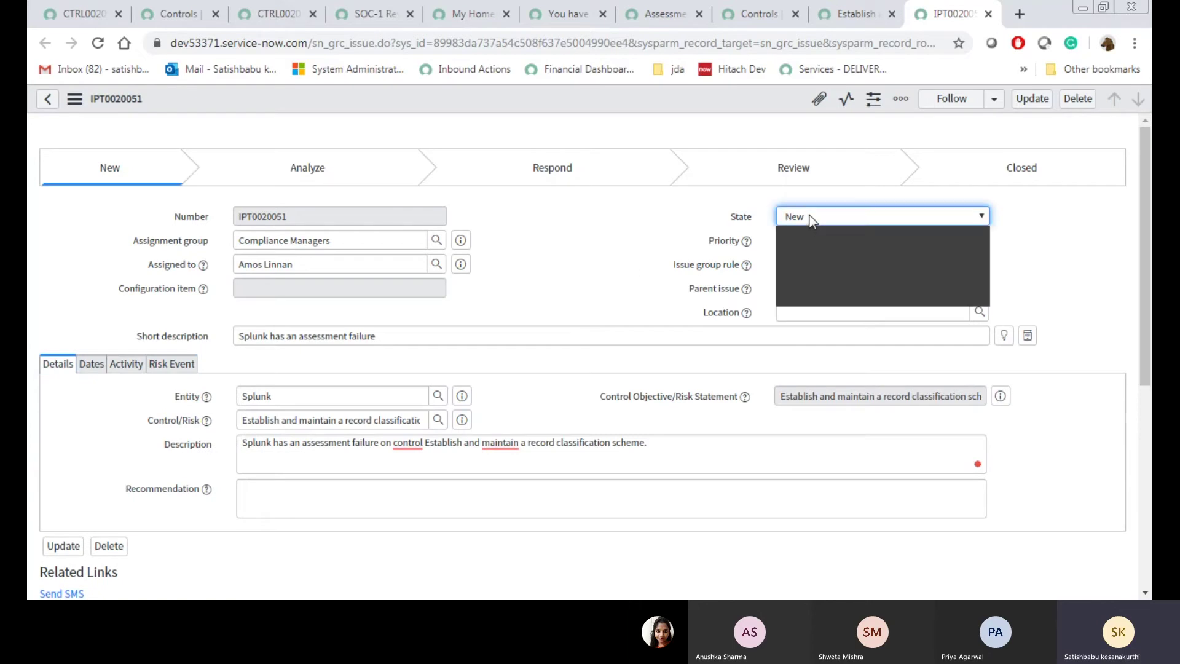
pyautogui.click(813, 249)
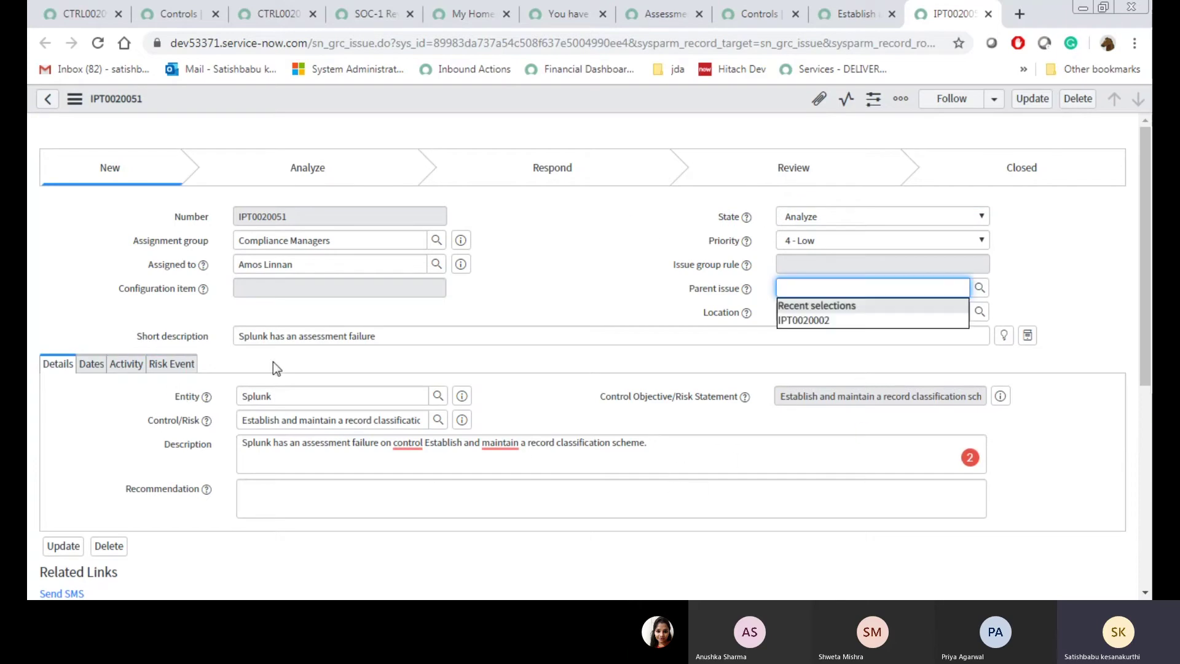
pyautogui.rightClick(556, 93)
pyautogui.click(576, 104)
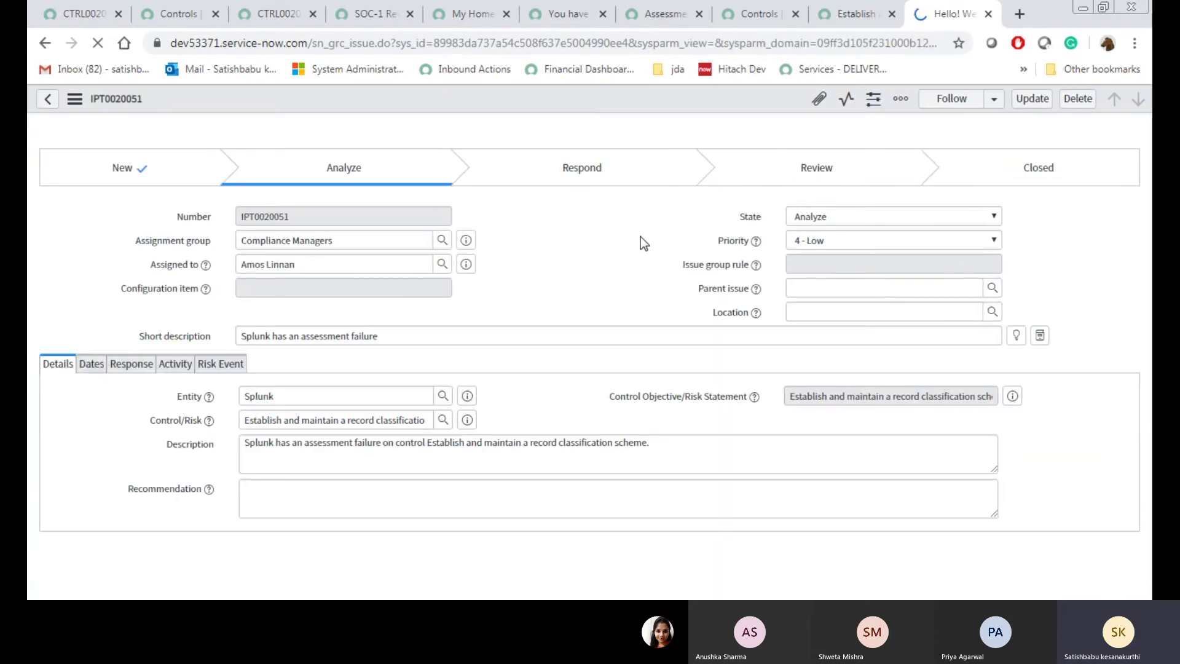
# - Set the issue's state to Respond
pyautogui.click(808, 219)
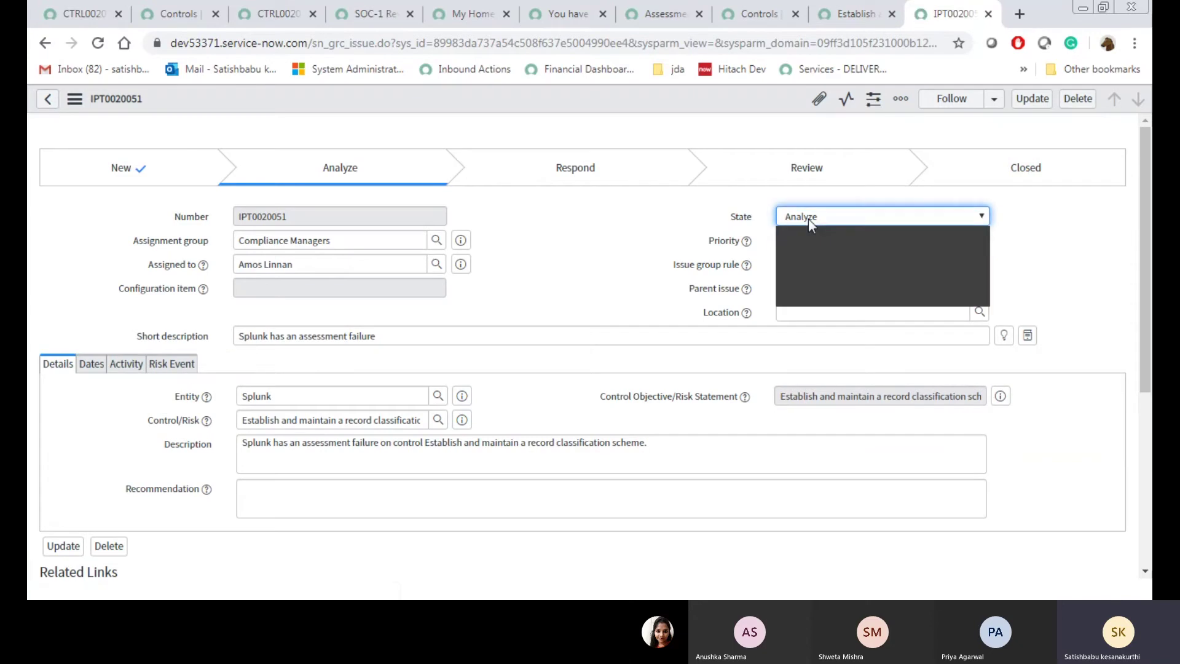
pyautogui.click(806, 260)
pyautogui.click(545, 275)
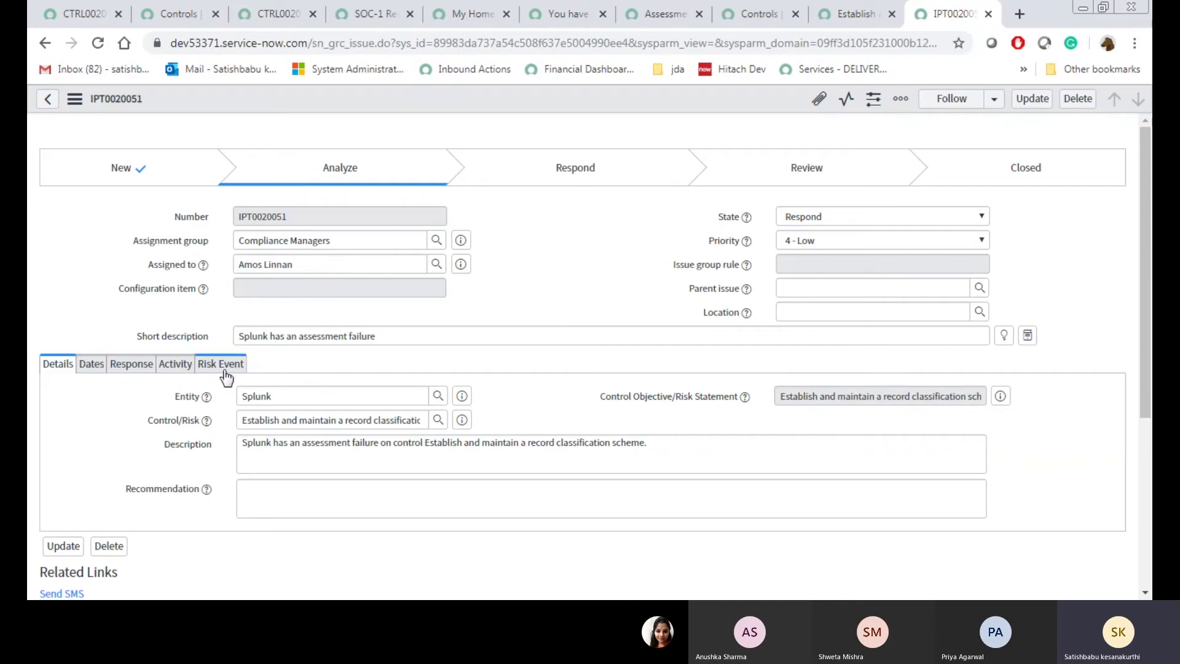
# - Look at the issue's response section and its choices, and check the issues listed on the related control
pyautogui.click(137, 368)
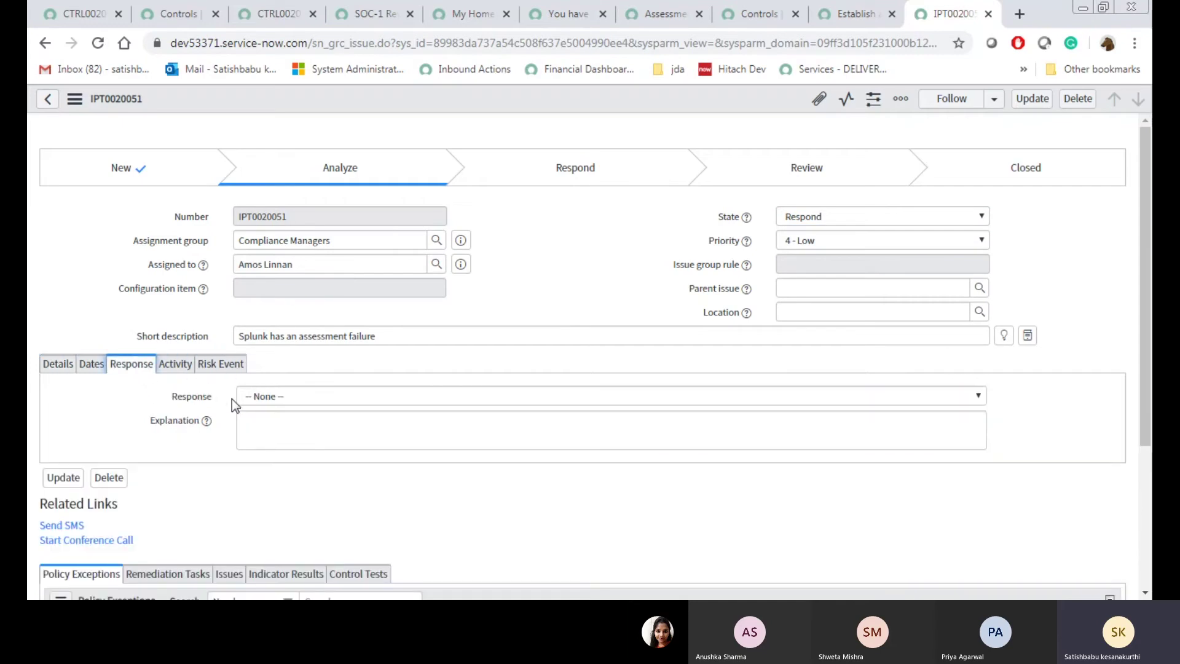
pyautogui.click(326, 396)
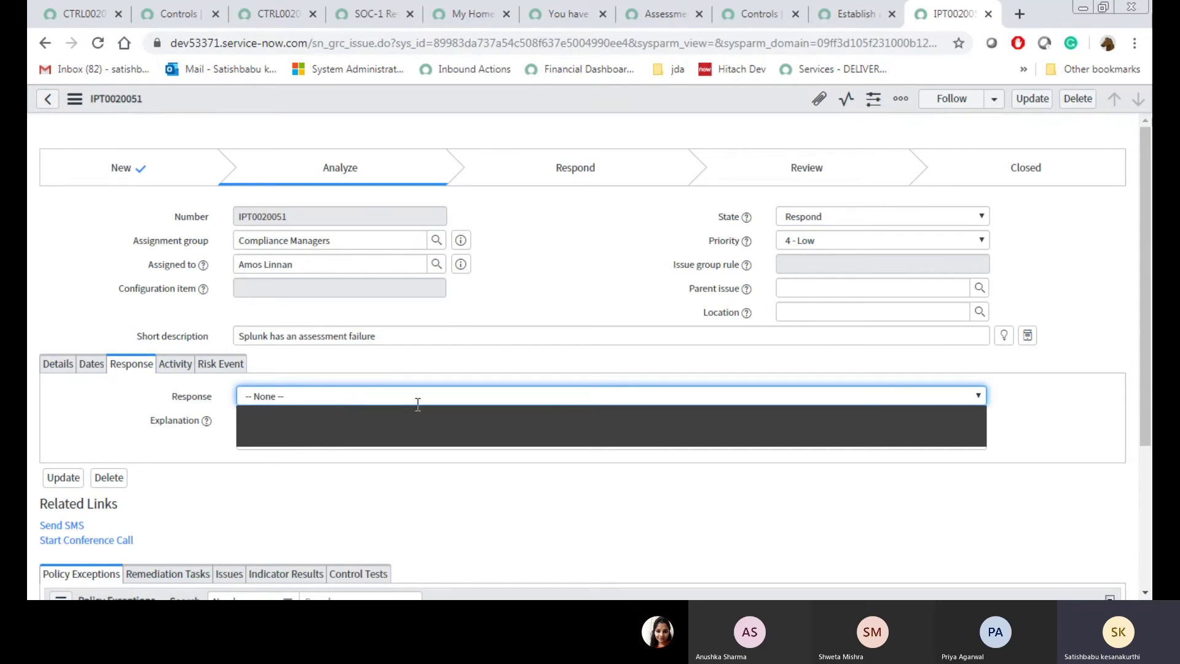
pyautogui.click(519, 289)
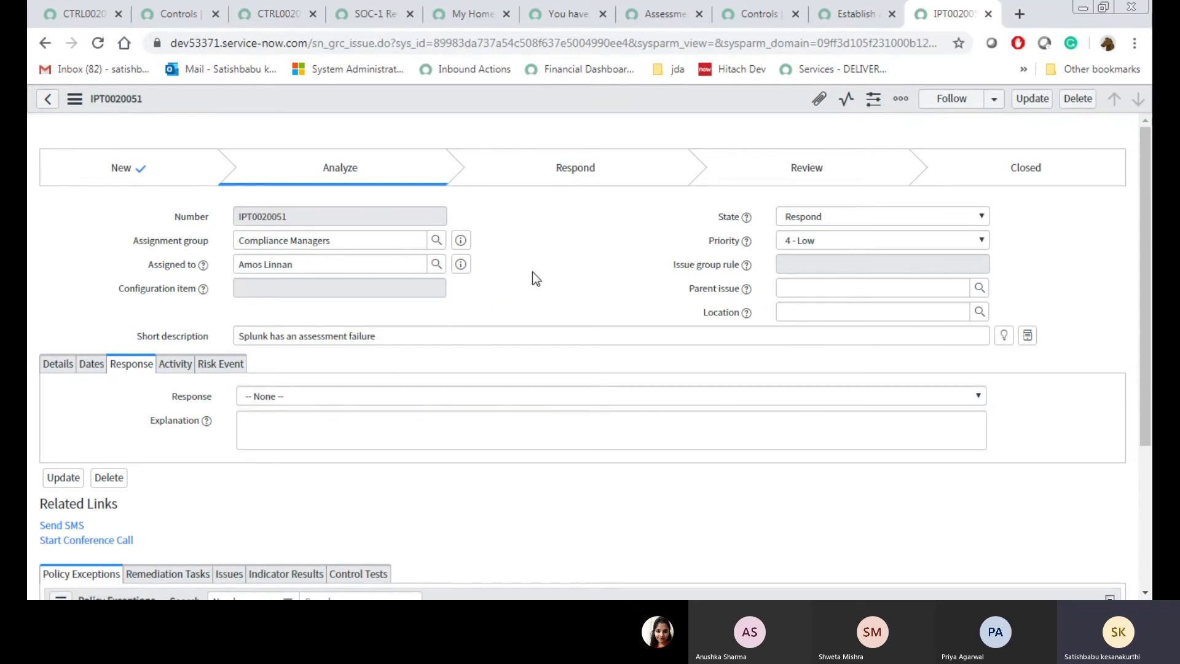
pyautogui.click(847, 3)
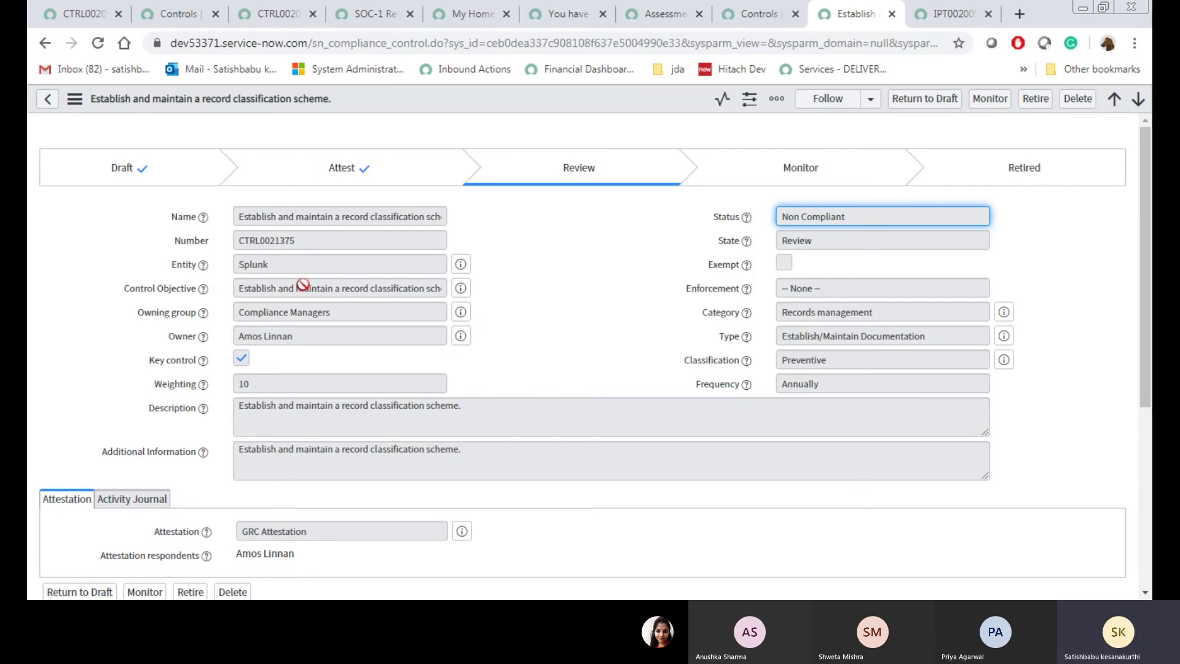
pyautogui.scroll(-5, 544, 455)
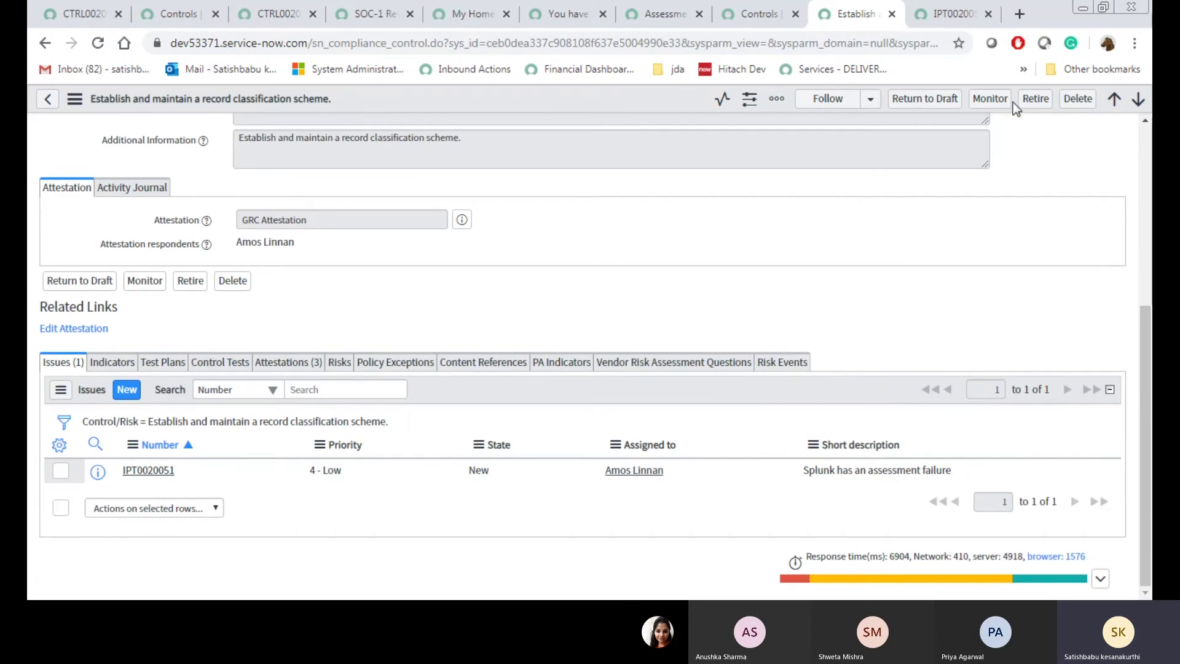
pyautogui.click(953, 3)
# - Set the issue's response to Remediate and enter the explanation "Step: 1 I am implementing the control as you expected."
pyautogui.click(266, 404)
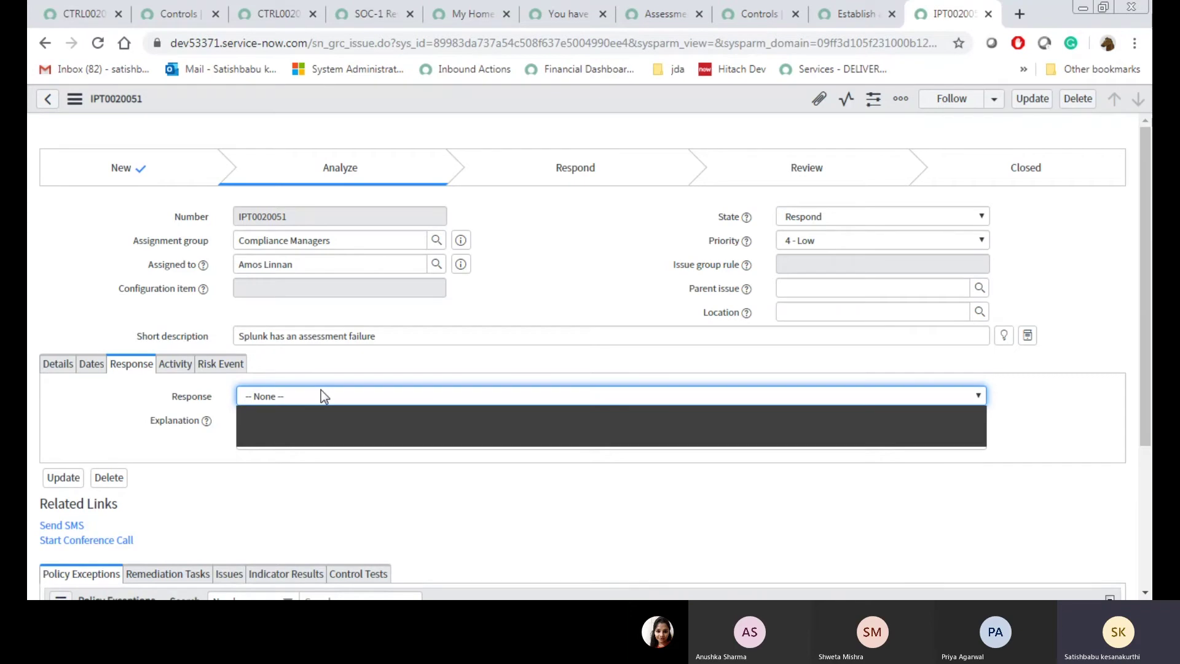
pyautogui.click(343, 427)
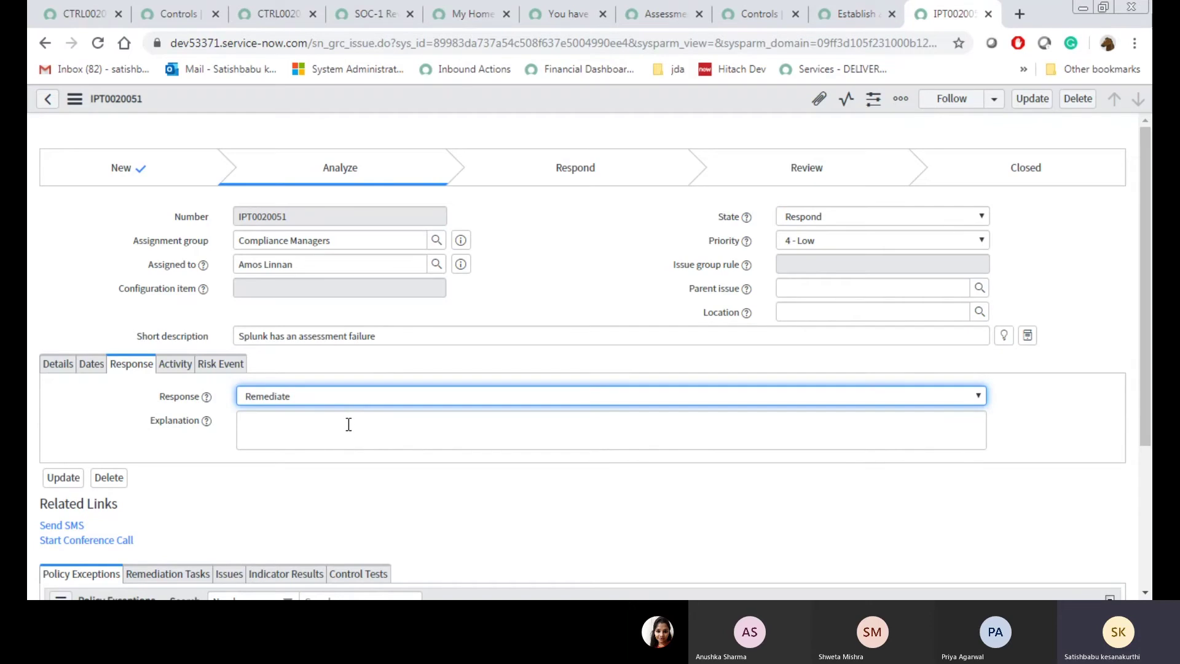
pyautogui.click(344, 420)
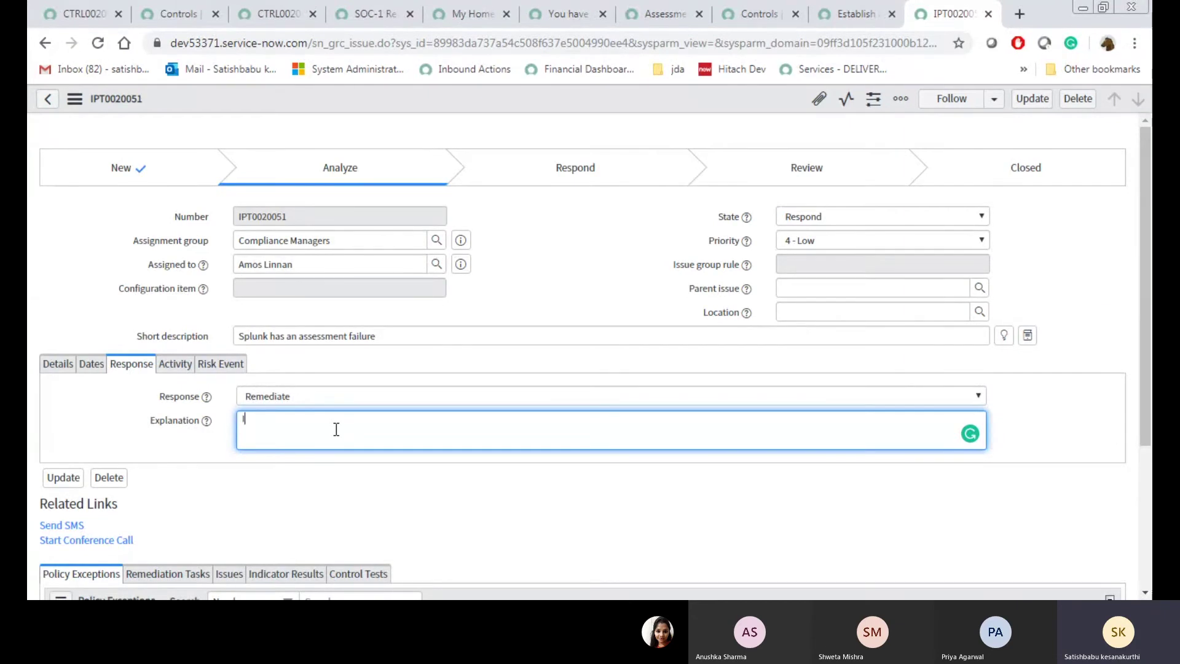
pyautogui.write('Sta')
pyautogui.write('p: 1')
pyautogui.write(' I am in')
pyautogui.write('mplememnting th')
pyautogui.write('e c')
pyautogui.write('ontro')
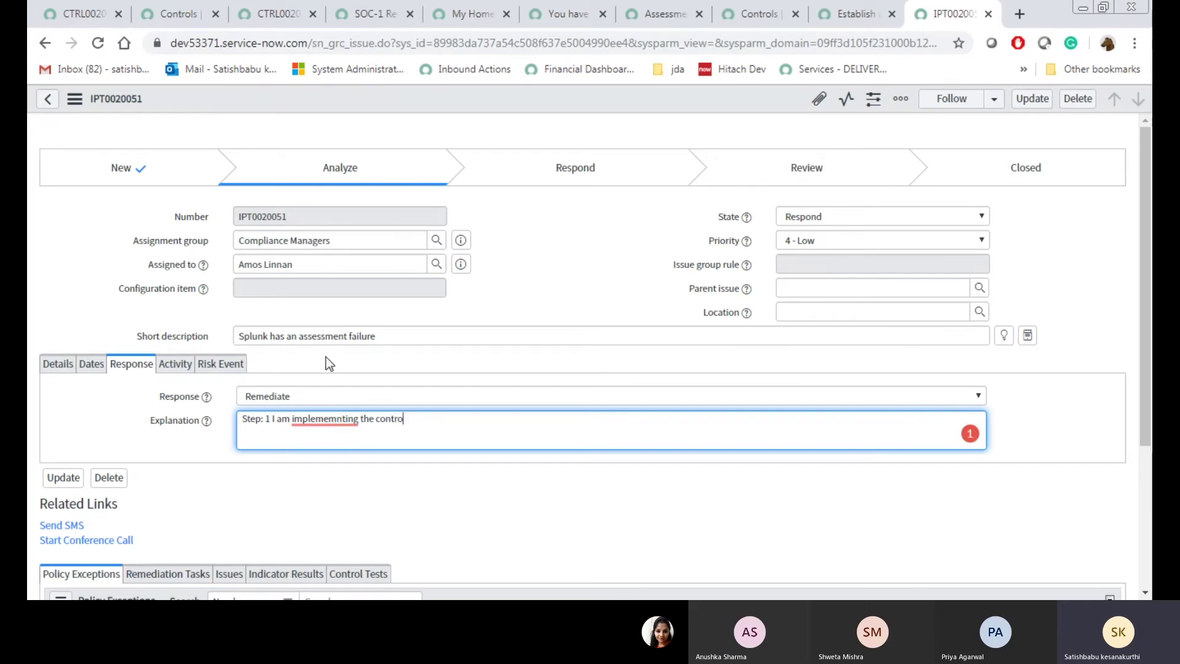
pyautogui.moveTo(342, 418)
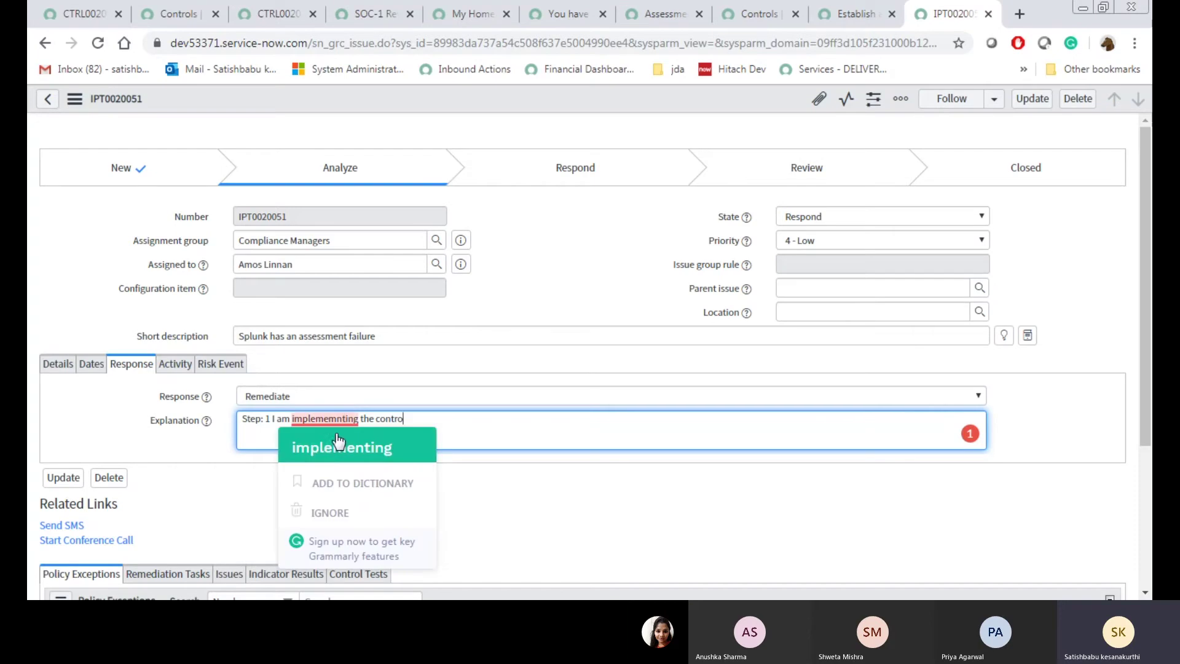
pyautogui.click(341, 447)
pyautogui.click(426, 419)
pyautogui.write('l')
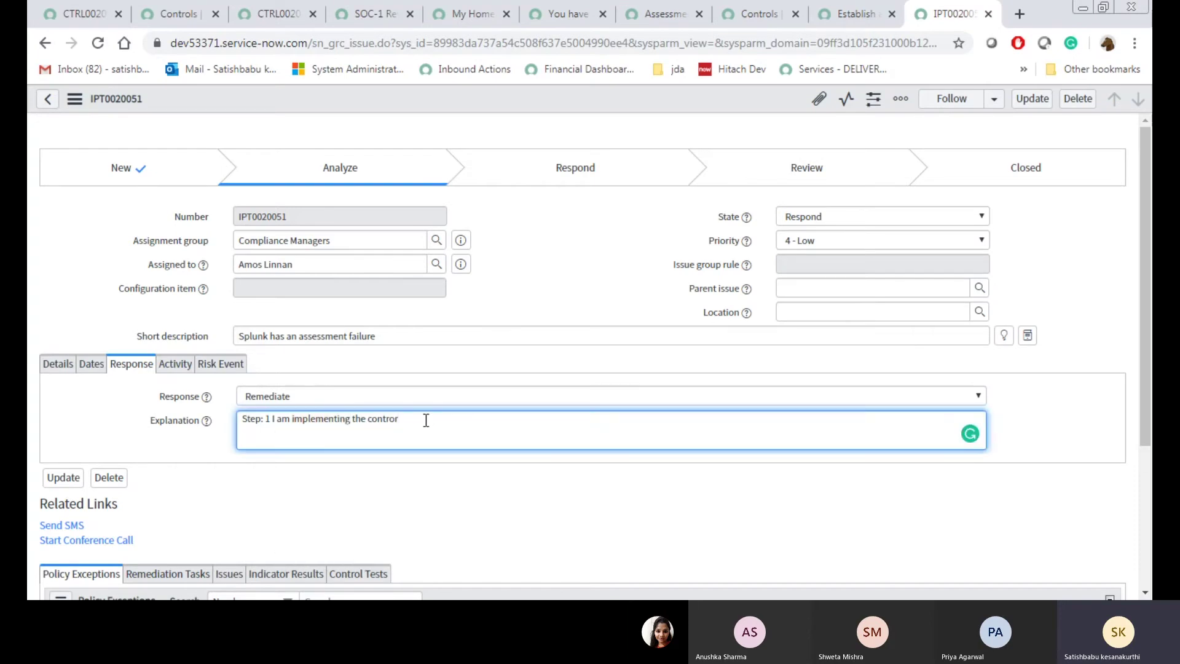
pyautogui.write('l')
pyautogui.write(' a')
pyautogui.write('you expected.')
pyautogui.click(439, 401)
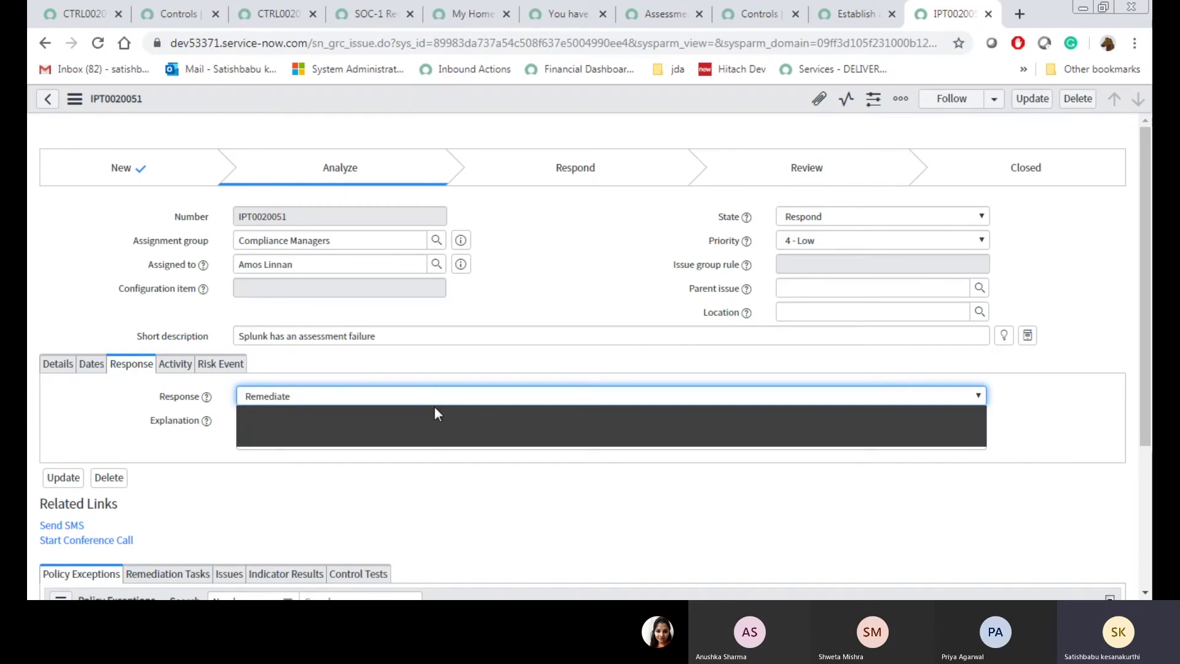
pyautogui.click(433, 419)
pyautogui.click(832, 3)
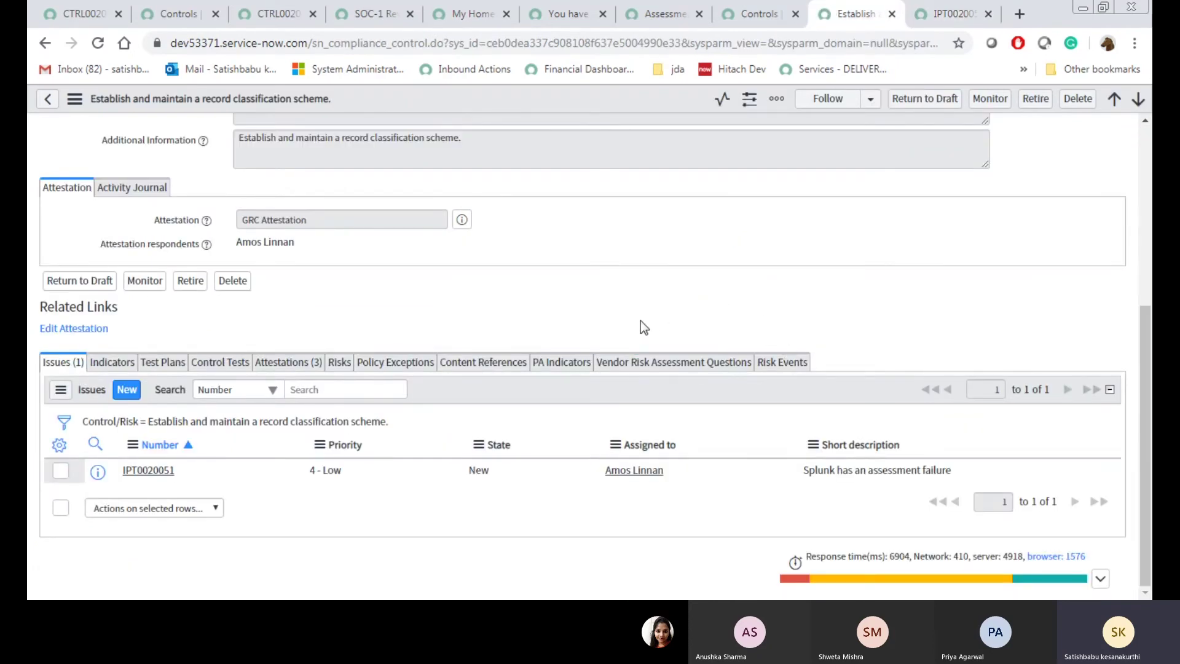
pyautogui.click(947, 3)
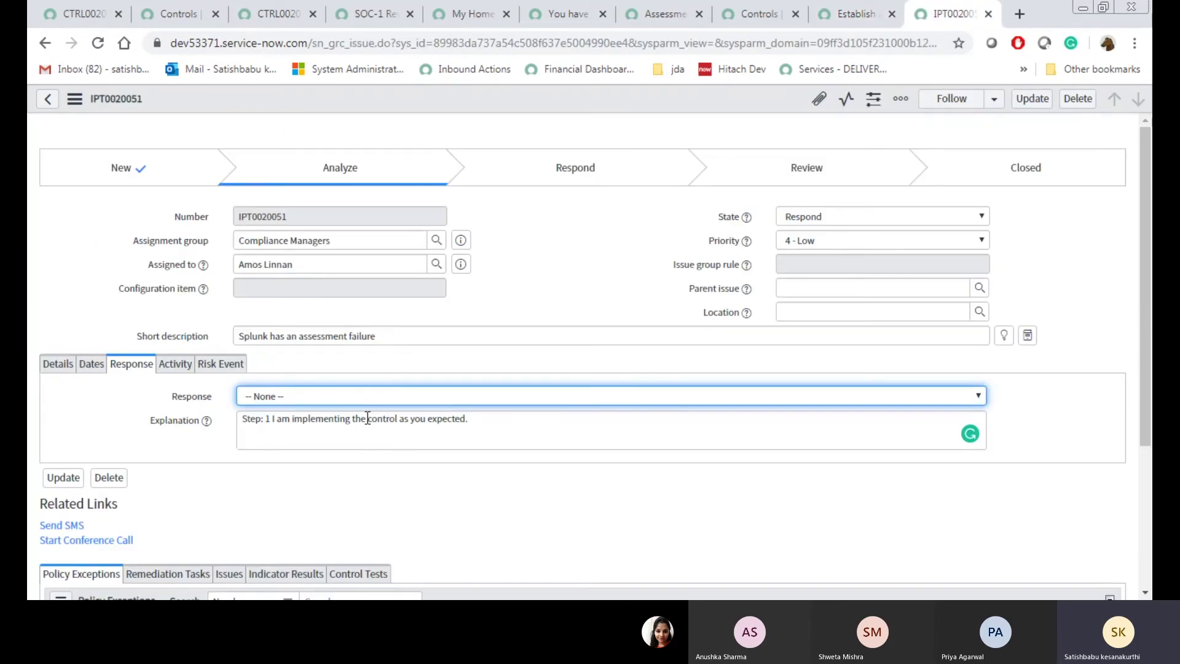
pyautogui.click(347, 399)
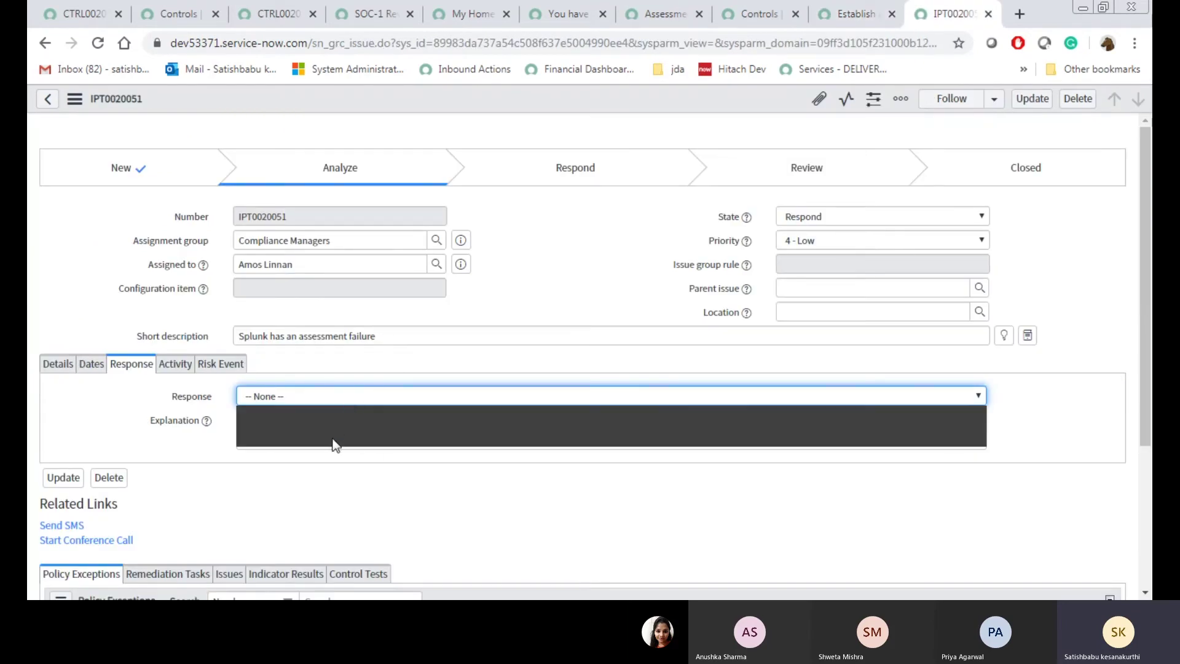
pyautogui.click(308, 467)
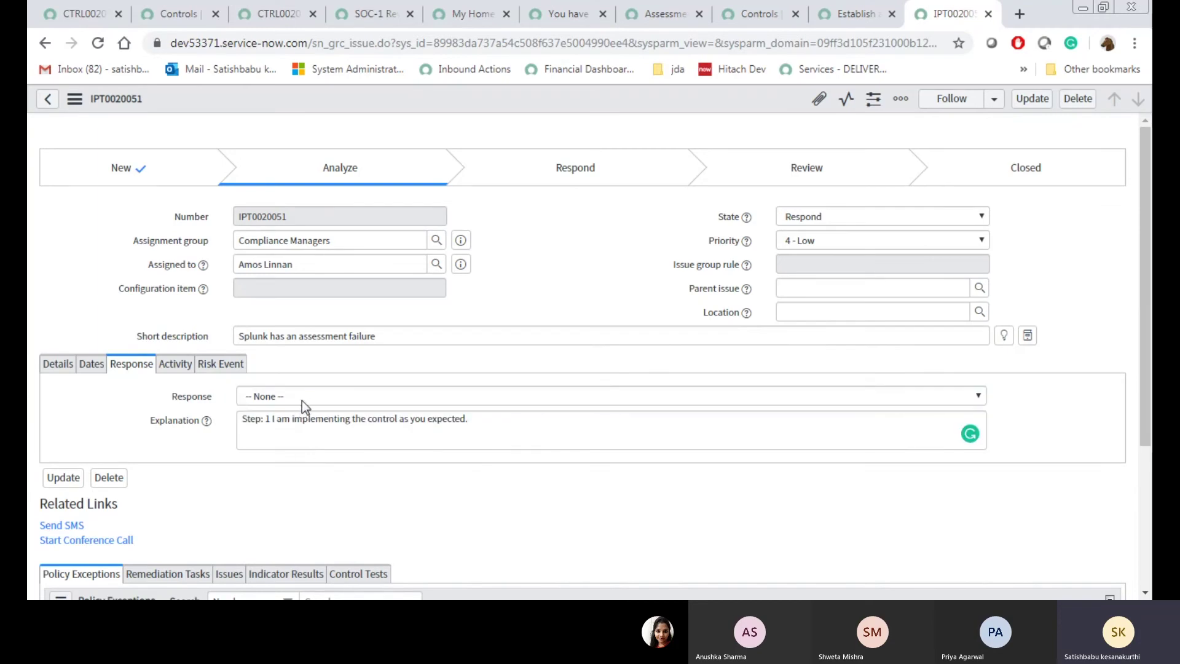
# - Set the issue's response to Accept and save the record
pyautogui.click(301, 400)
pyautogui.click(284, 442)
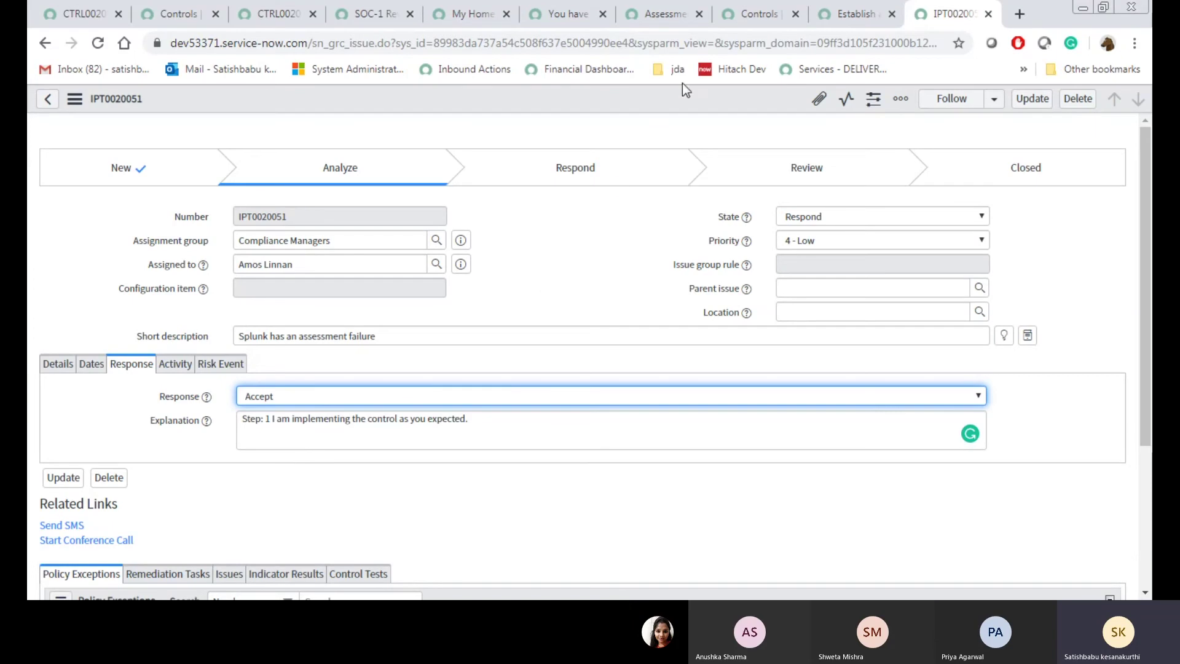
pyautogui.click(625, 293)
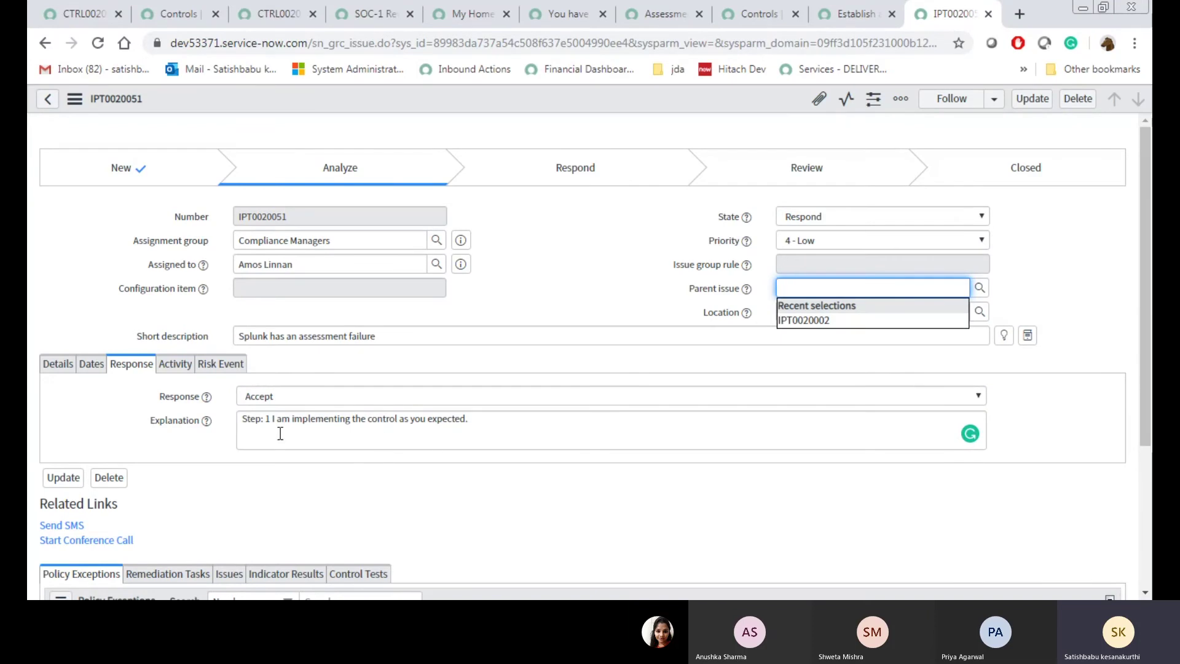
pyautogui.moveTo(244, 423); pyautogui.dragTo(462, 440)
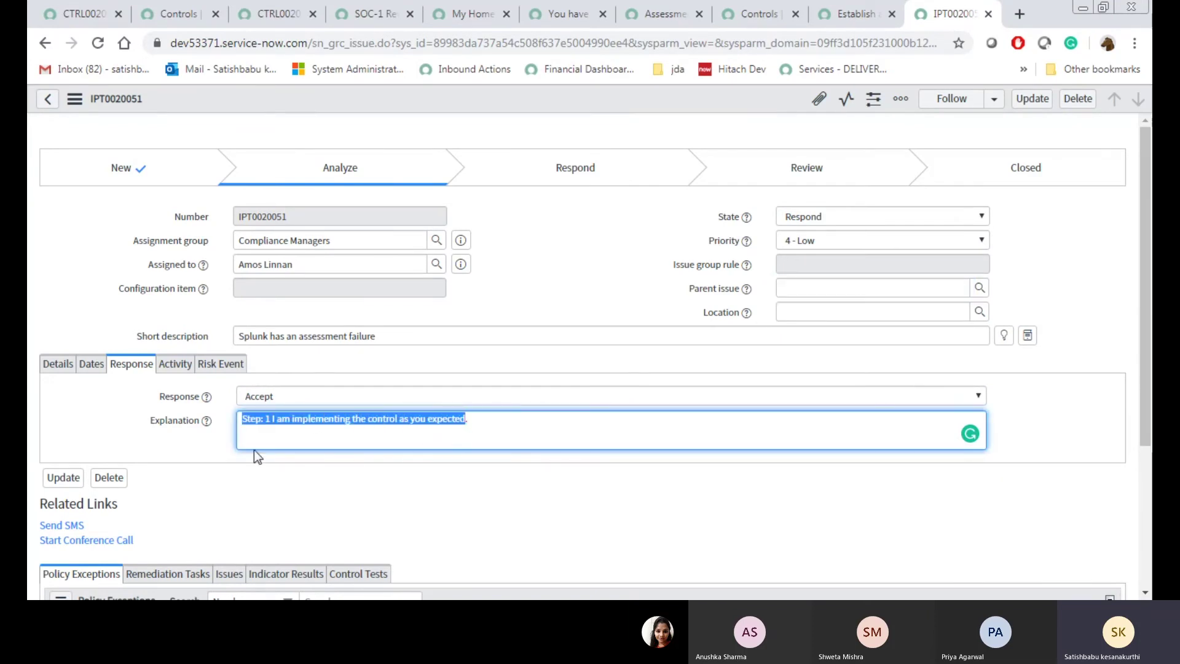
pyautogui.moveTo(623, 319); pyautogui.dragTo(615, 286)
pyautogui.rightClick(575, 102)
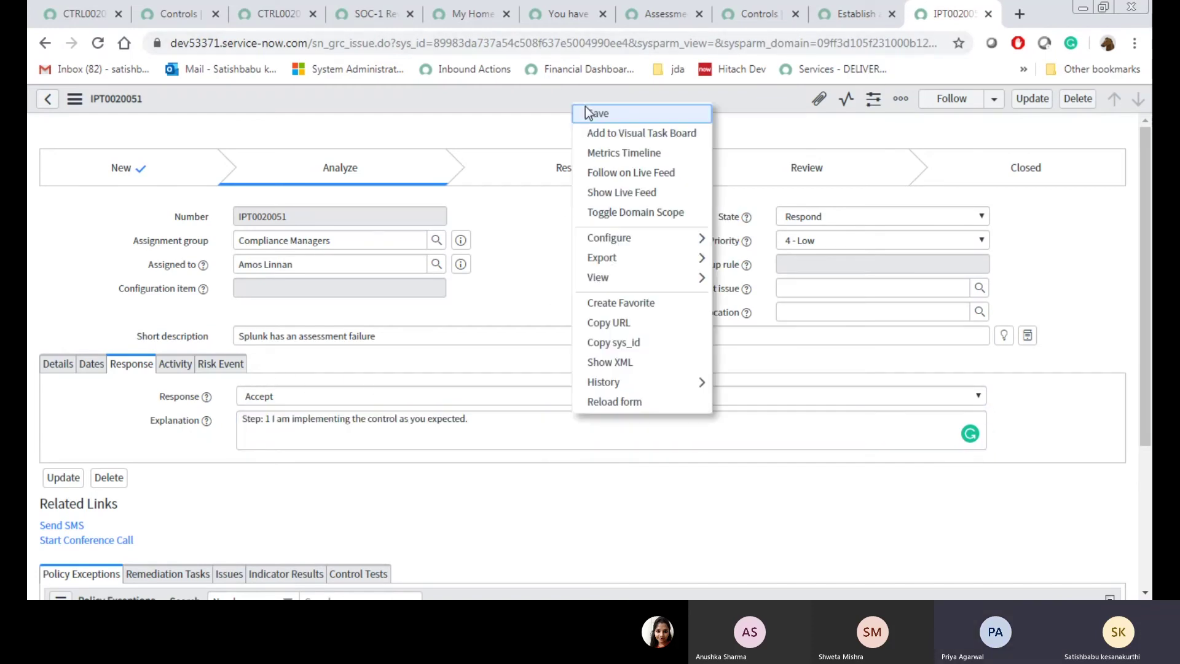
pyautogui.click(591, 109)
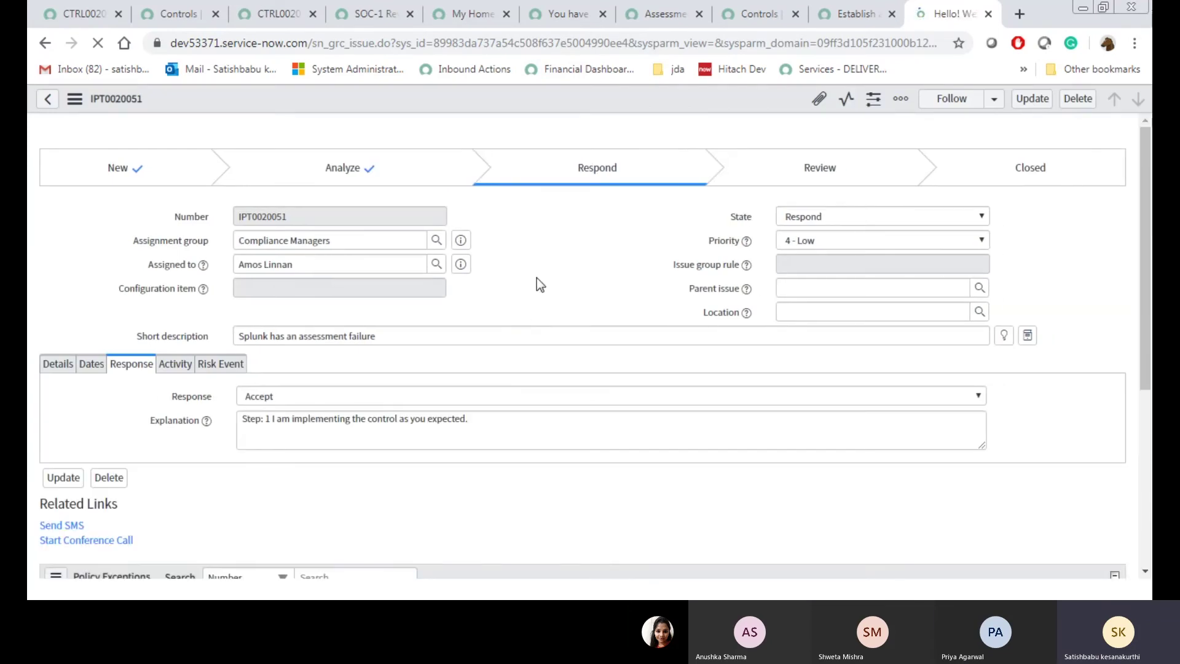
# - Set the issue's state to Review and save the record
pyautogui.scroll(-2, 339, 465)
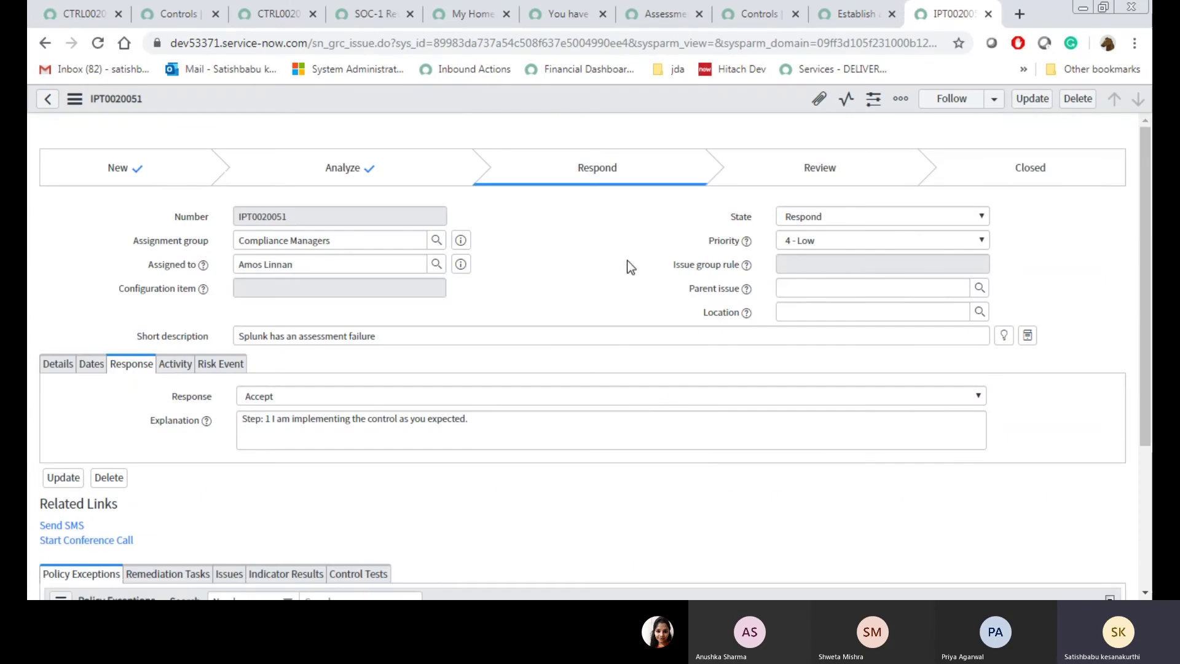
pyautogui.click(837, 219)
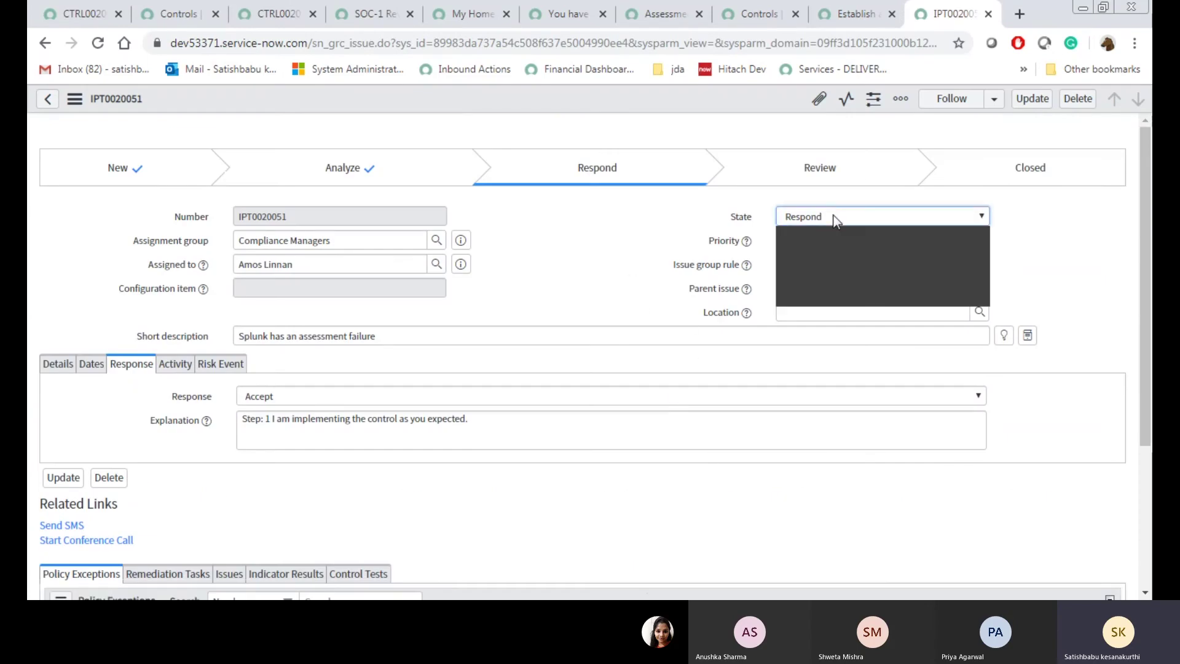
pyautogui.click(816, 275)
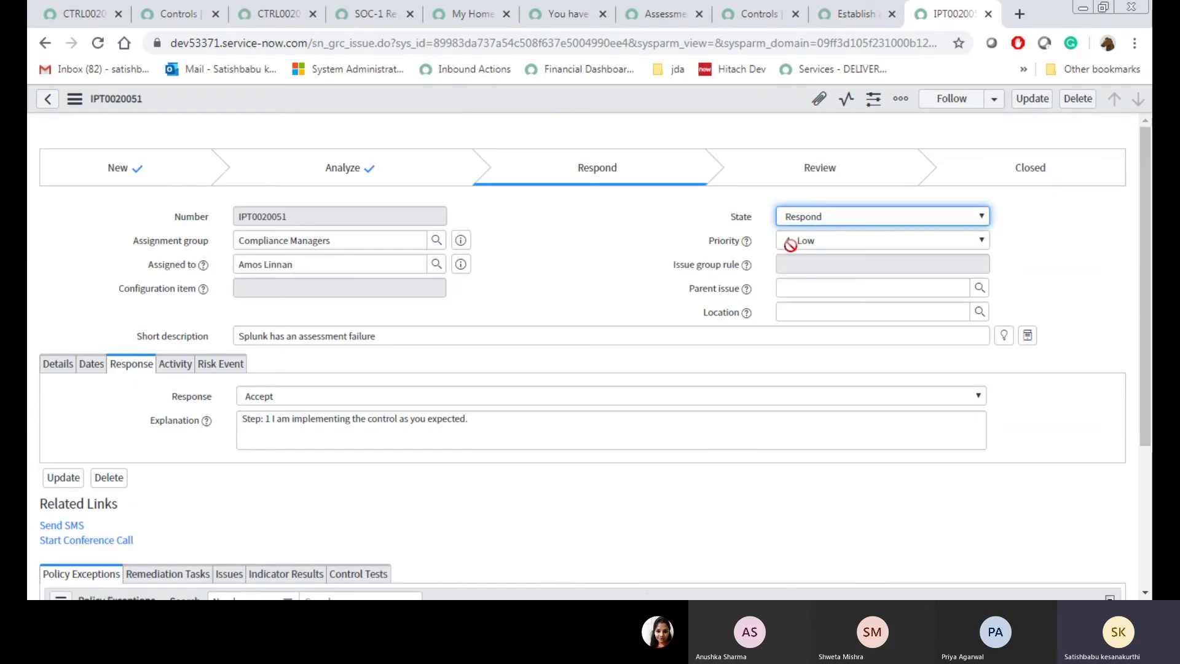
pyautogui.rightClick(687, 101)
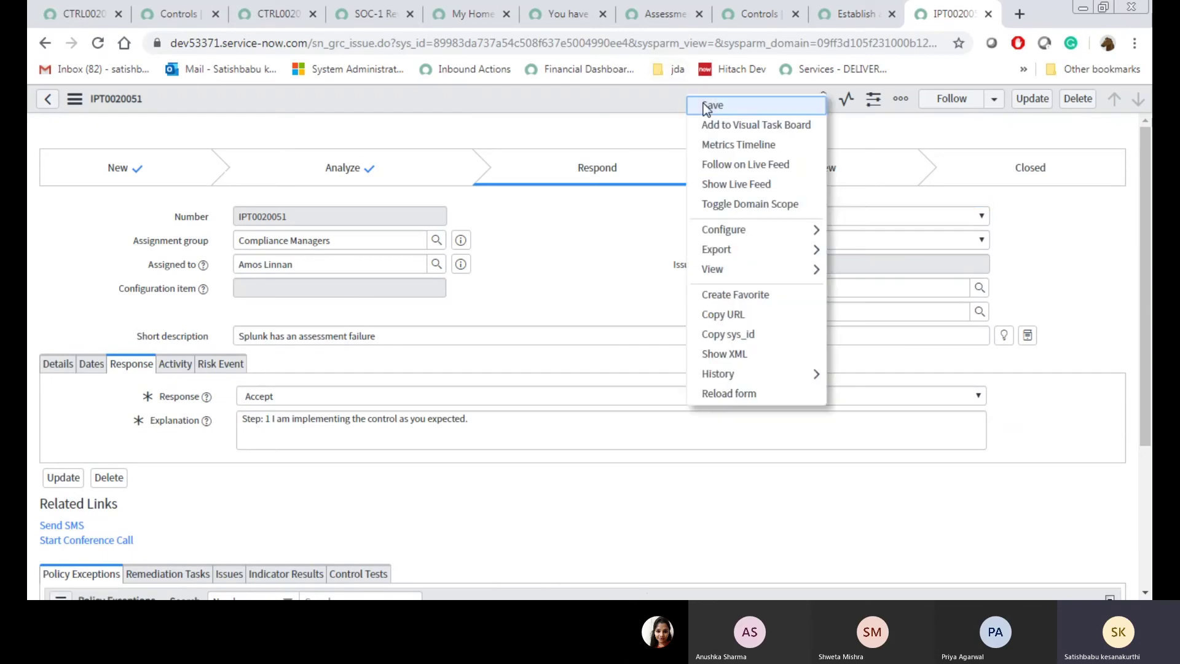
pyautogui.click(703, 105)
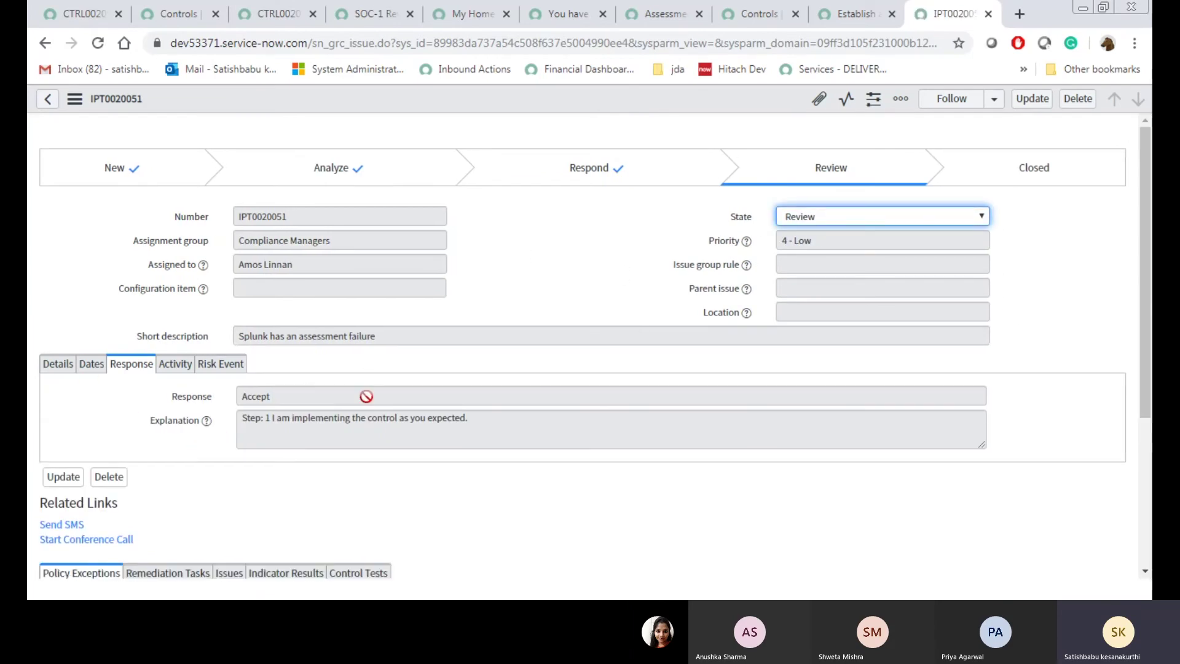
# - Examine the issue's response entries and its planned and actual dates
pyautogui.click(91, 363)
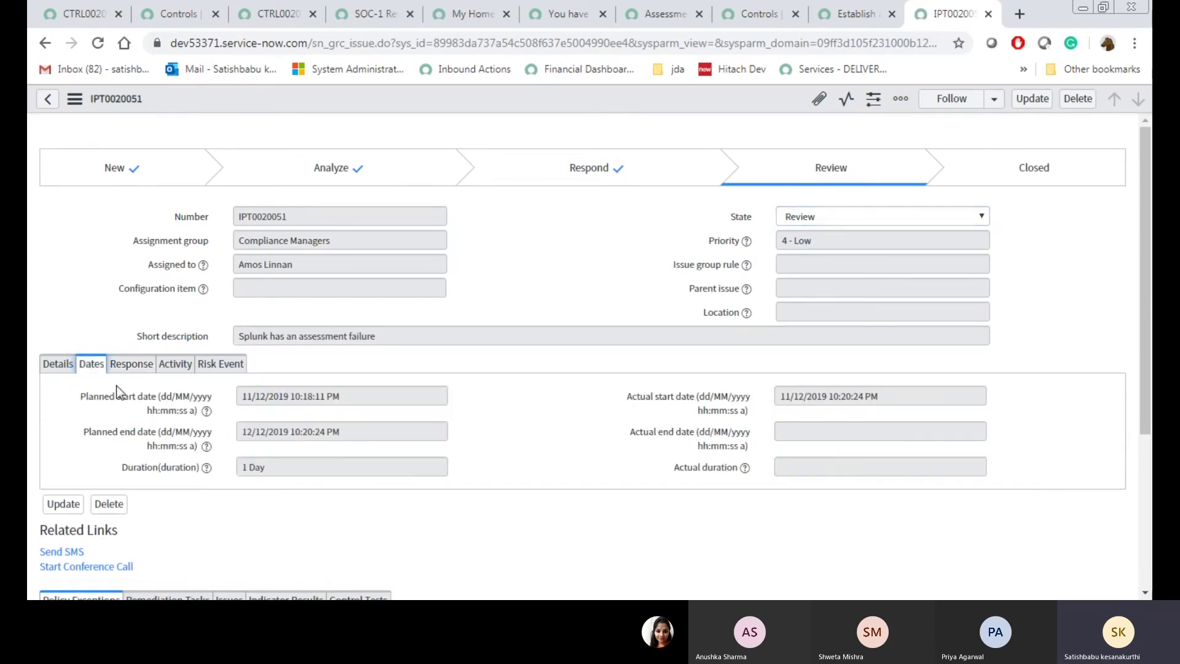
pyautogui.click(131, 363)
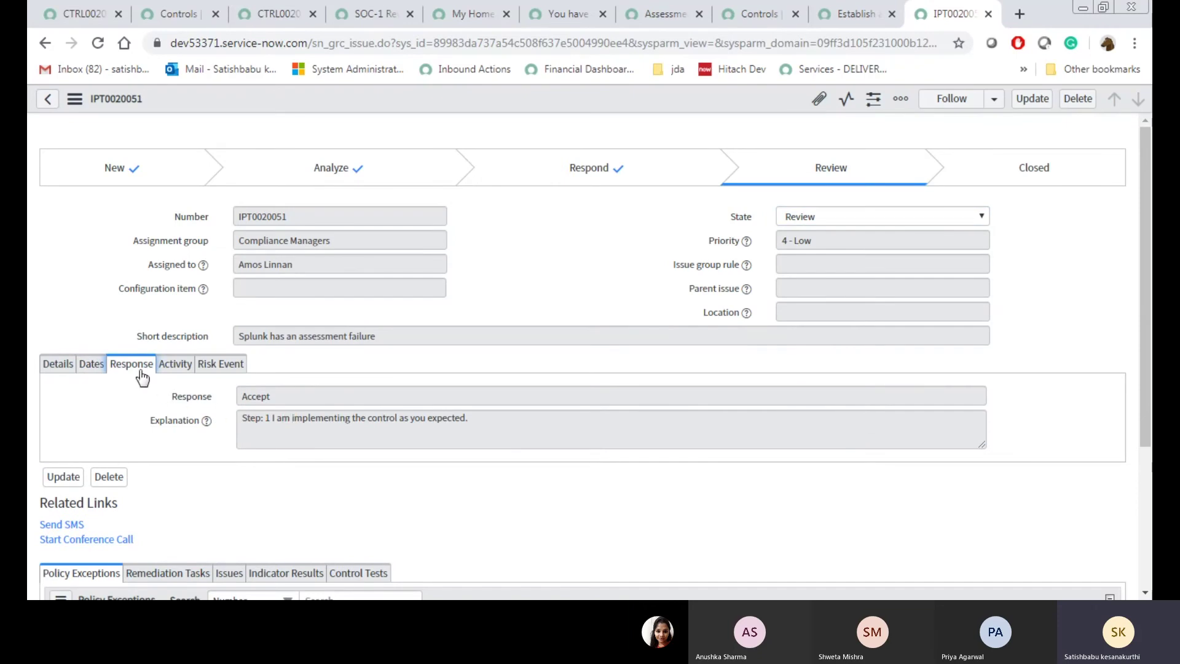
pyautogui.click(98, 363)
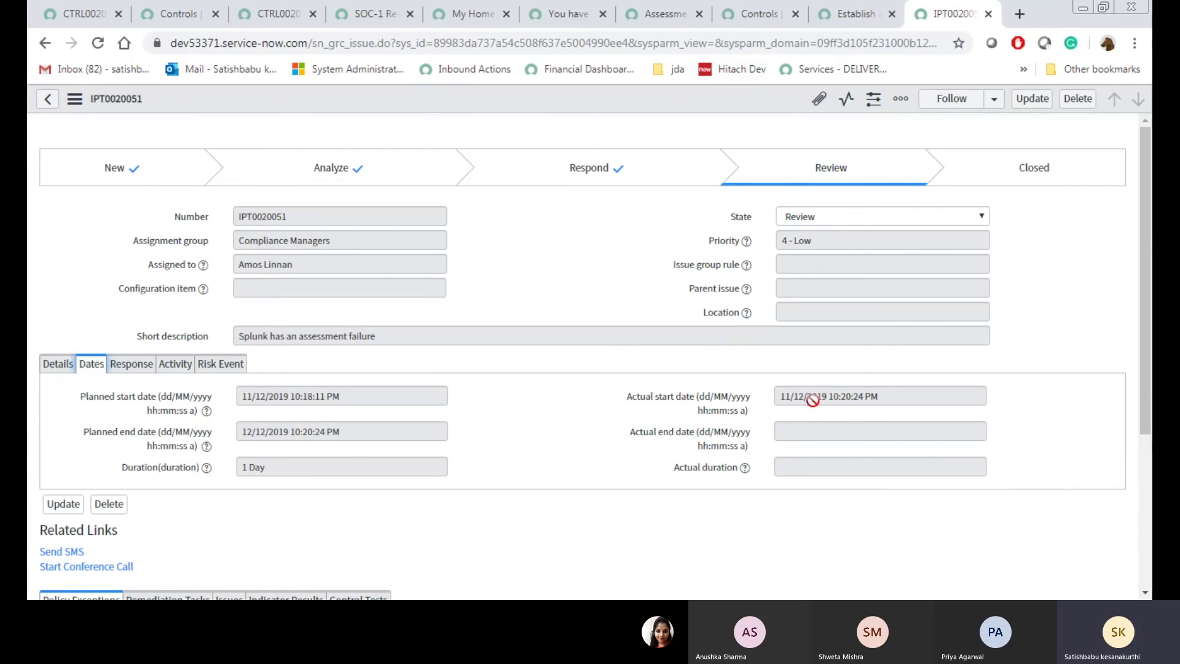
pyautogui.moveTo(882, 395); pyautogui.dragTo(792, 404)
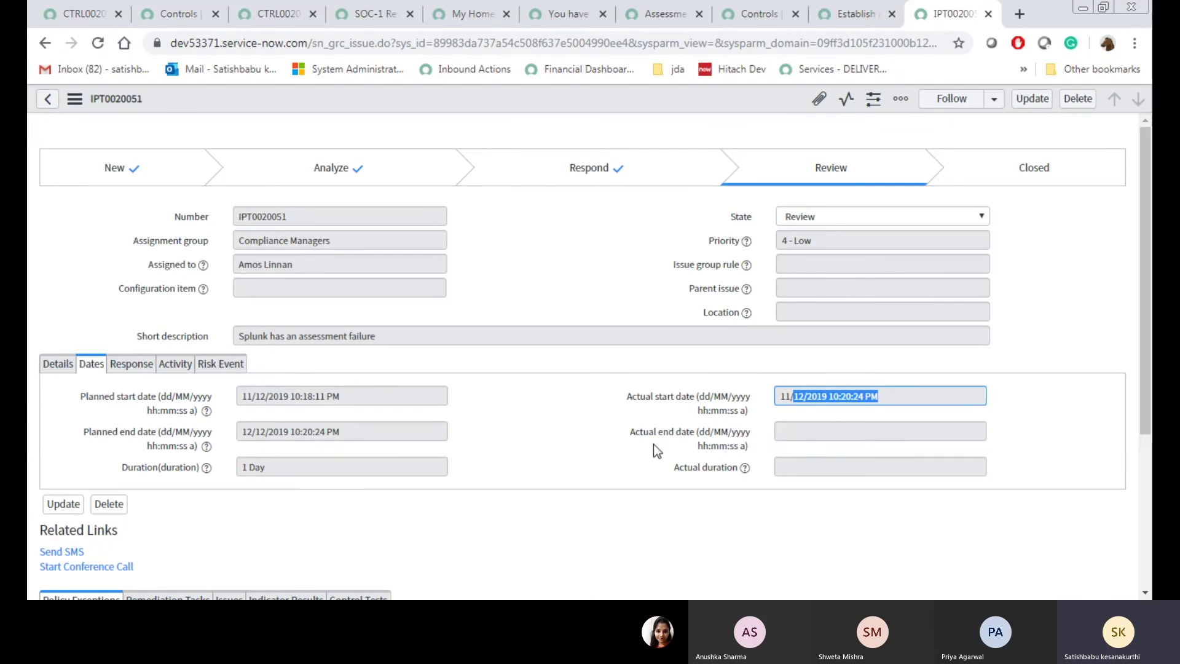
pyautogui.click(812, 462)
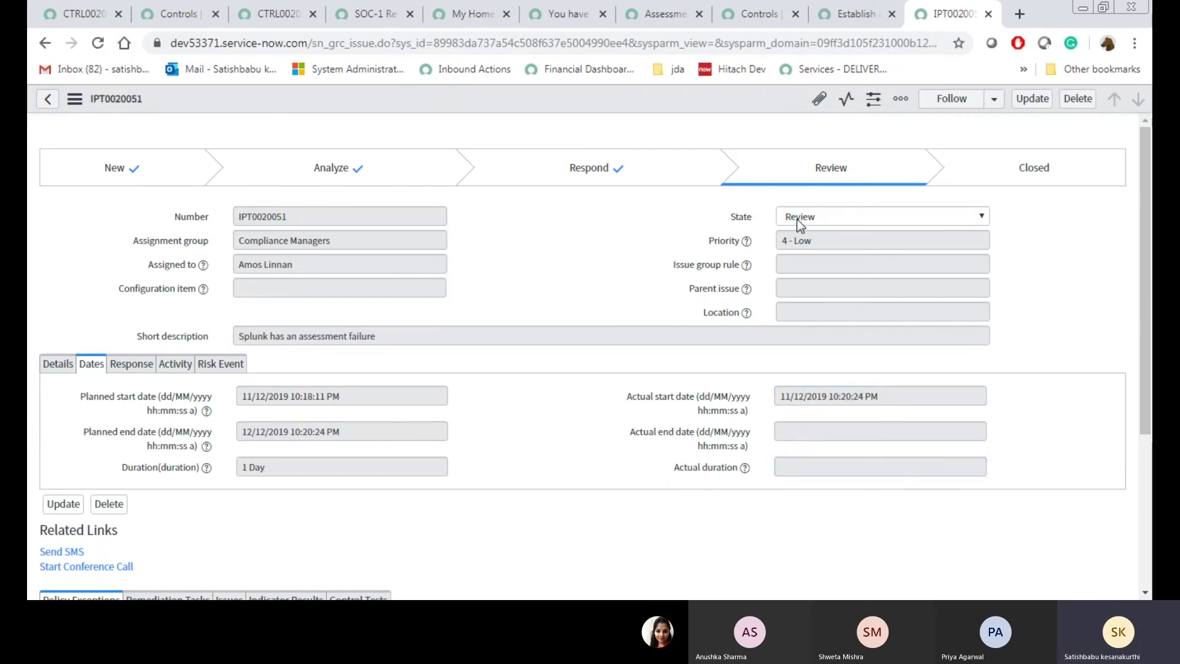
# - Set the issue's state to Closed Complete and save the record
pyautogui.click(848, 13)
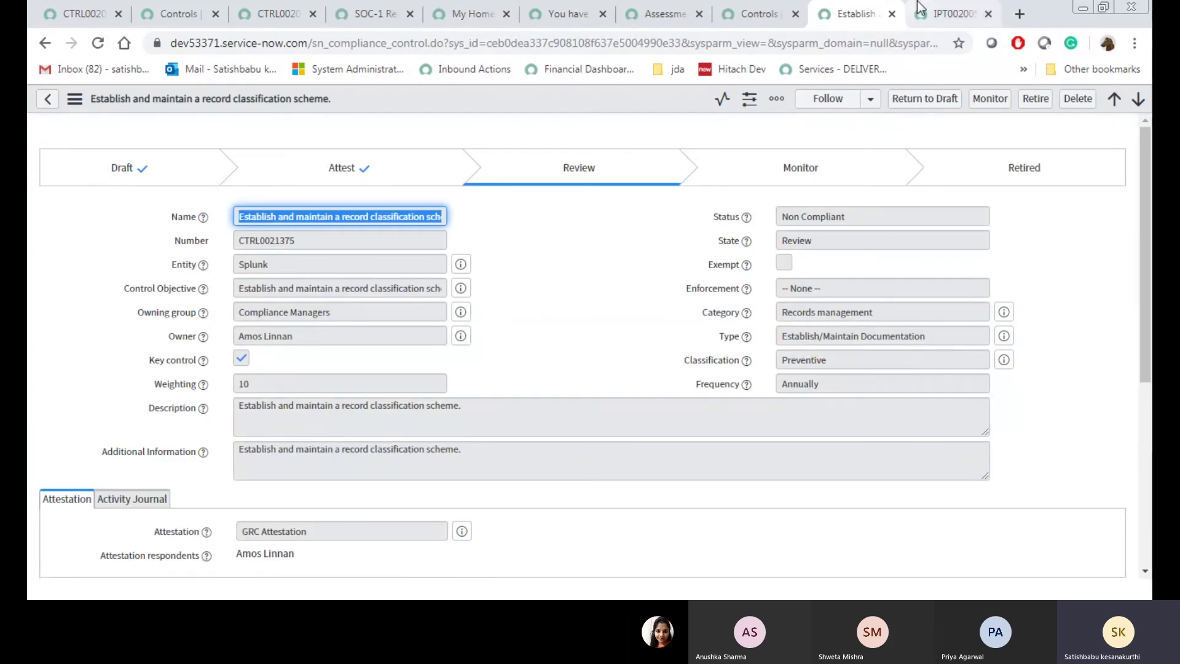
pyautogui.click(953, 14)
pyautogui.click(850, 222)
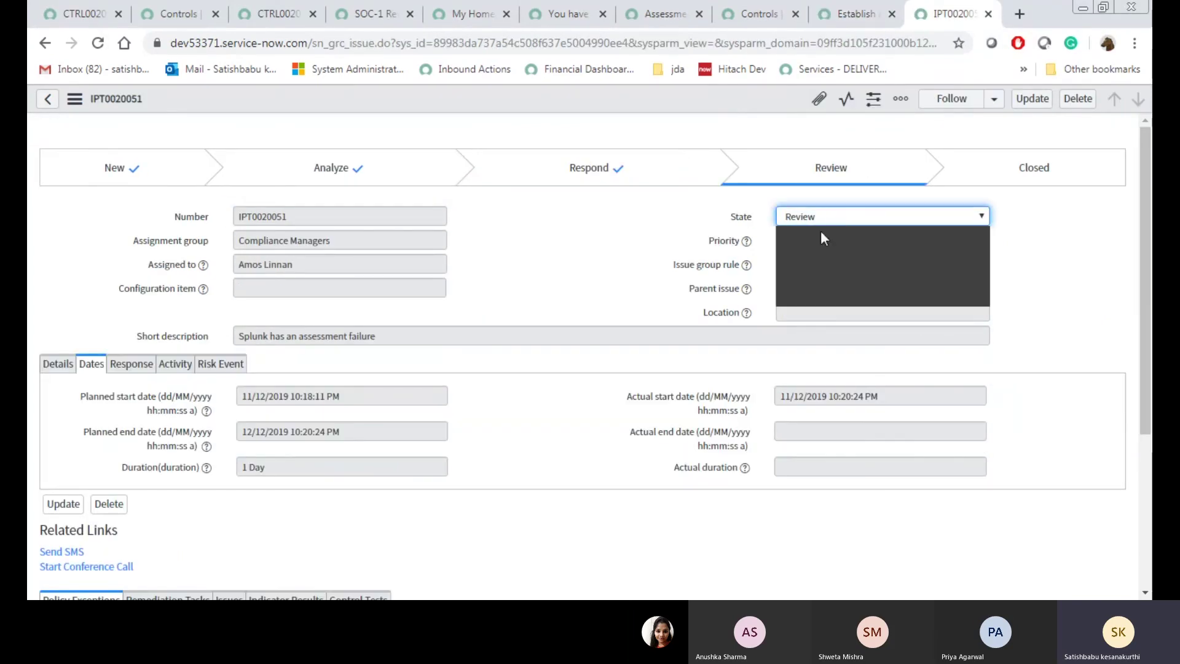
pyautogui.click(818, 286)
pyautogui.rightClick(602, 98)
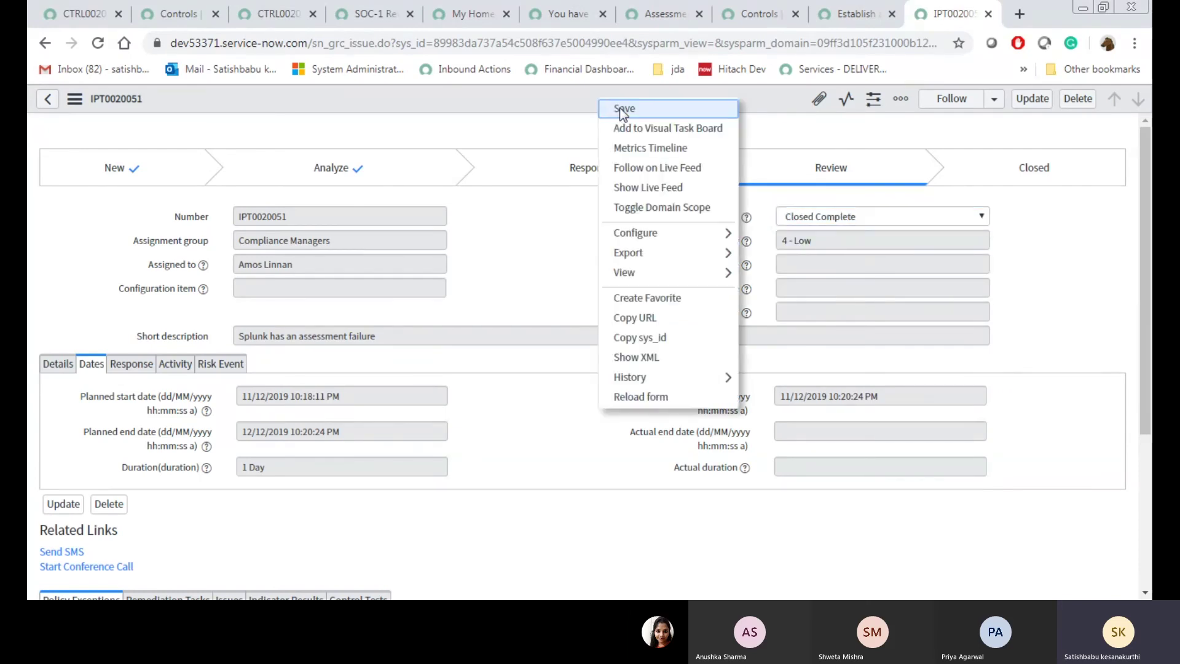
pyautogui.click(627, 109)
# - Reload the related control record and check its status alongside the issue's closure and actual dates
pyautogui.click(857, 14)
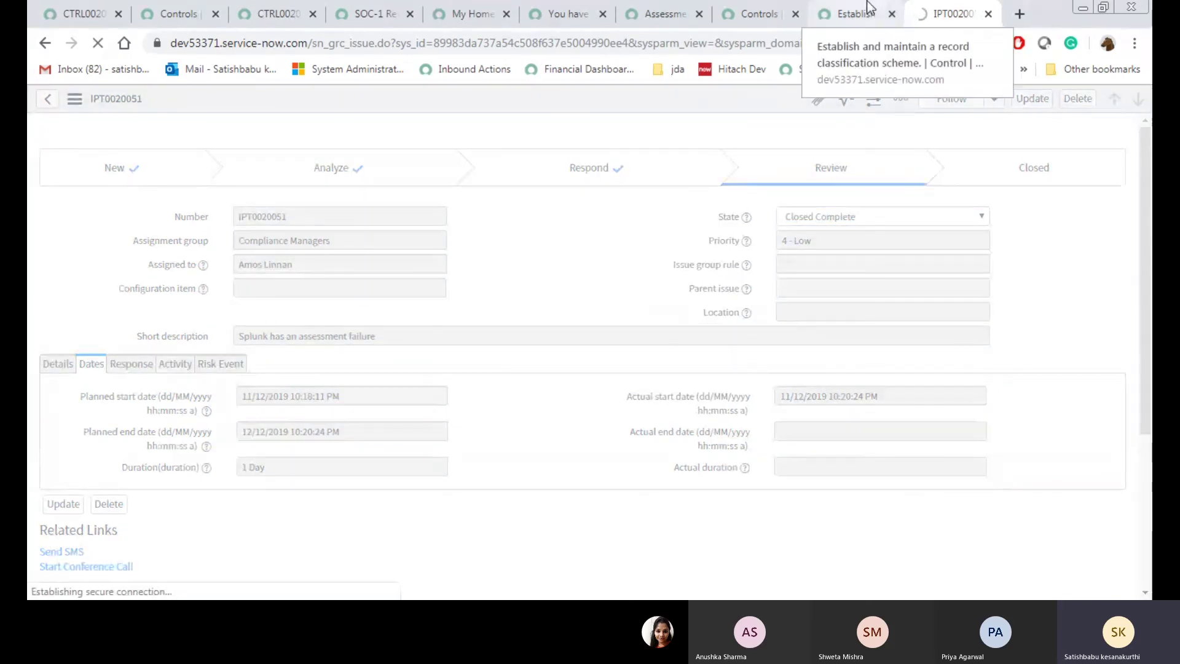
pyautogui.press('F5')
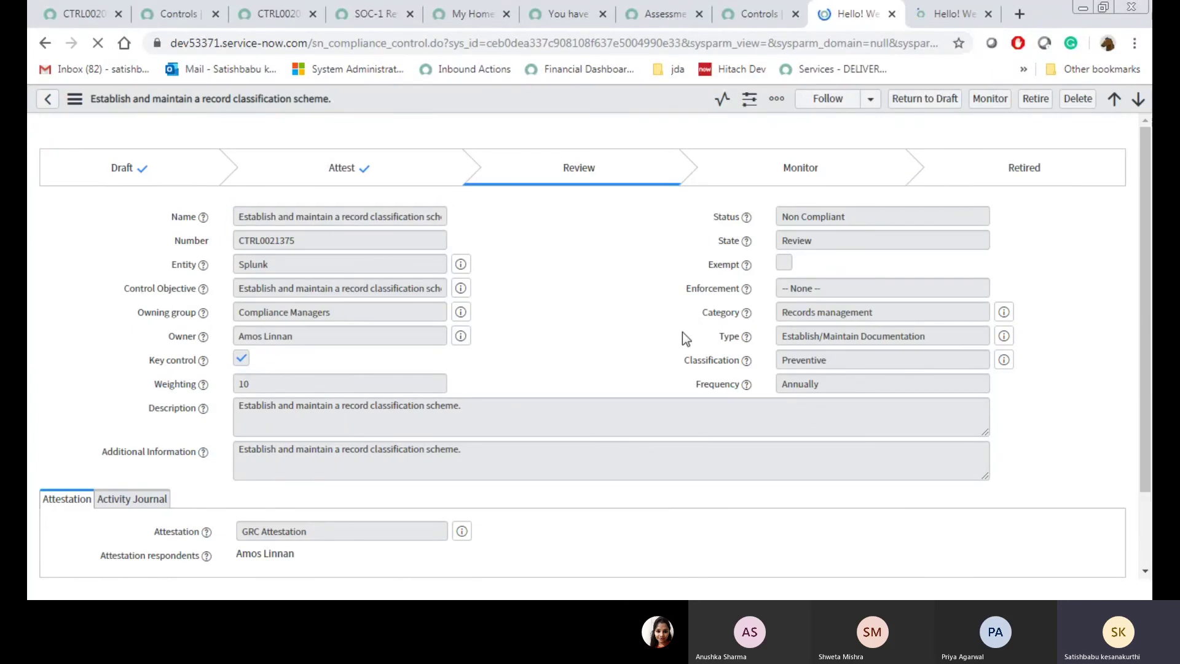
pyautogui.click(954, 11)
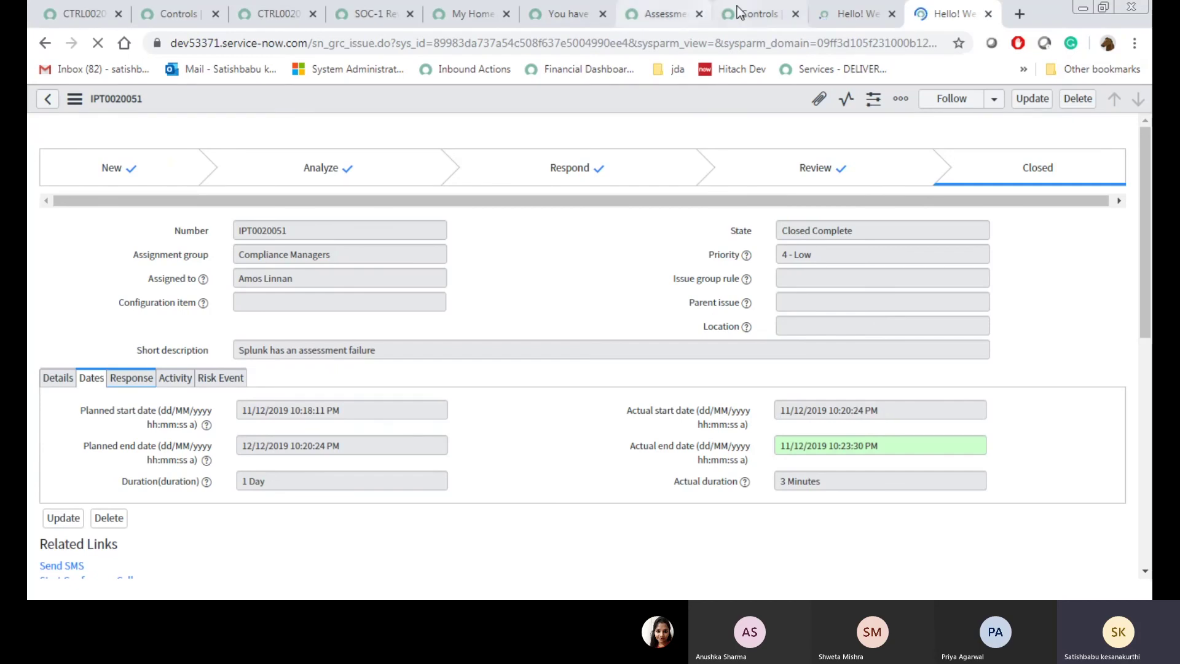
pyautogui.click(845, 13)
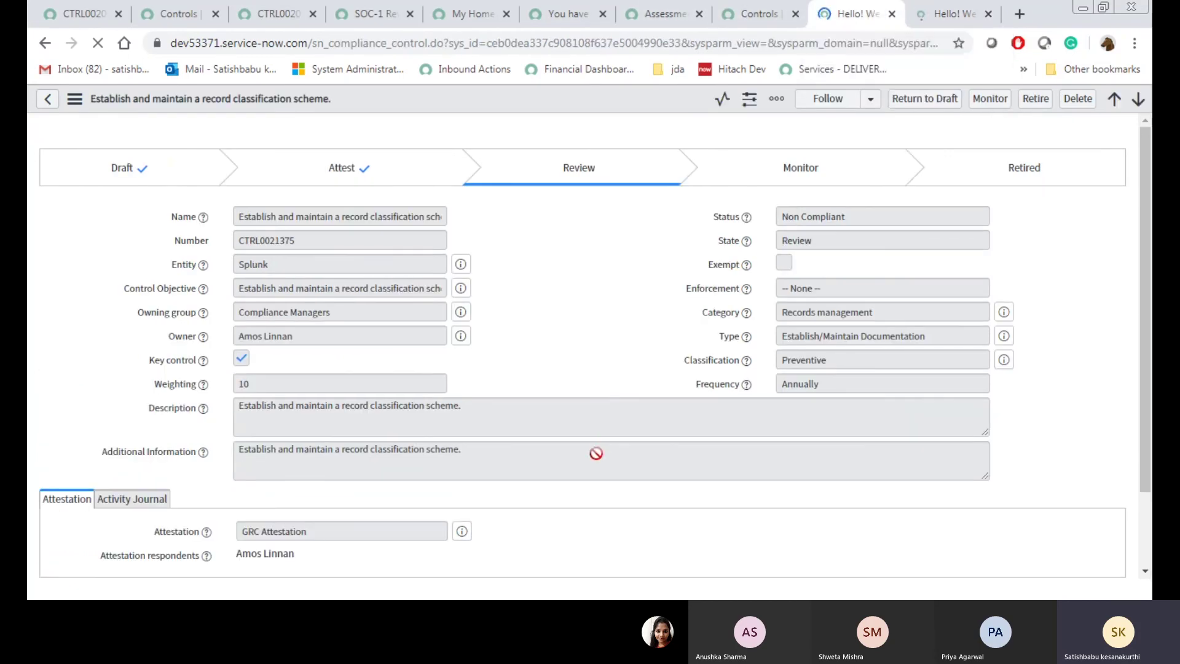